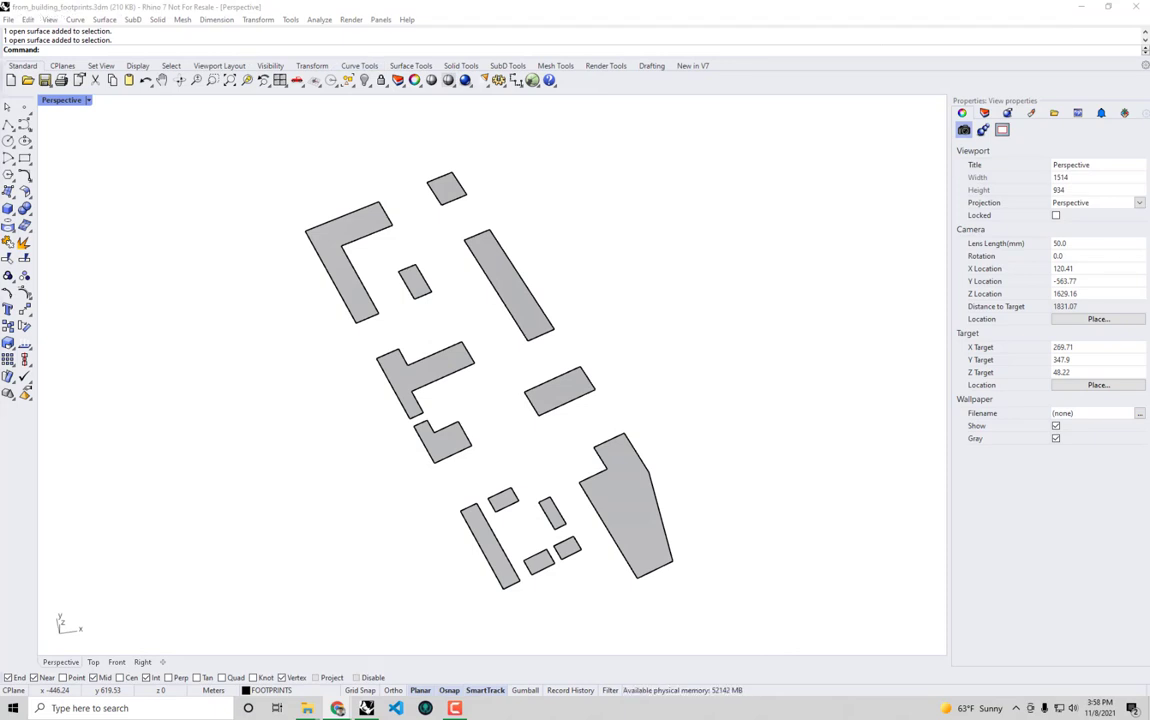
- Inspect the object names of individual building footprints, including the Mixed_use, Office, Mall and Residential surfaces
left_click(686, 308)
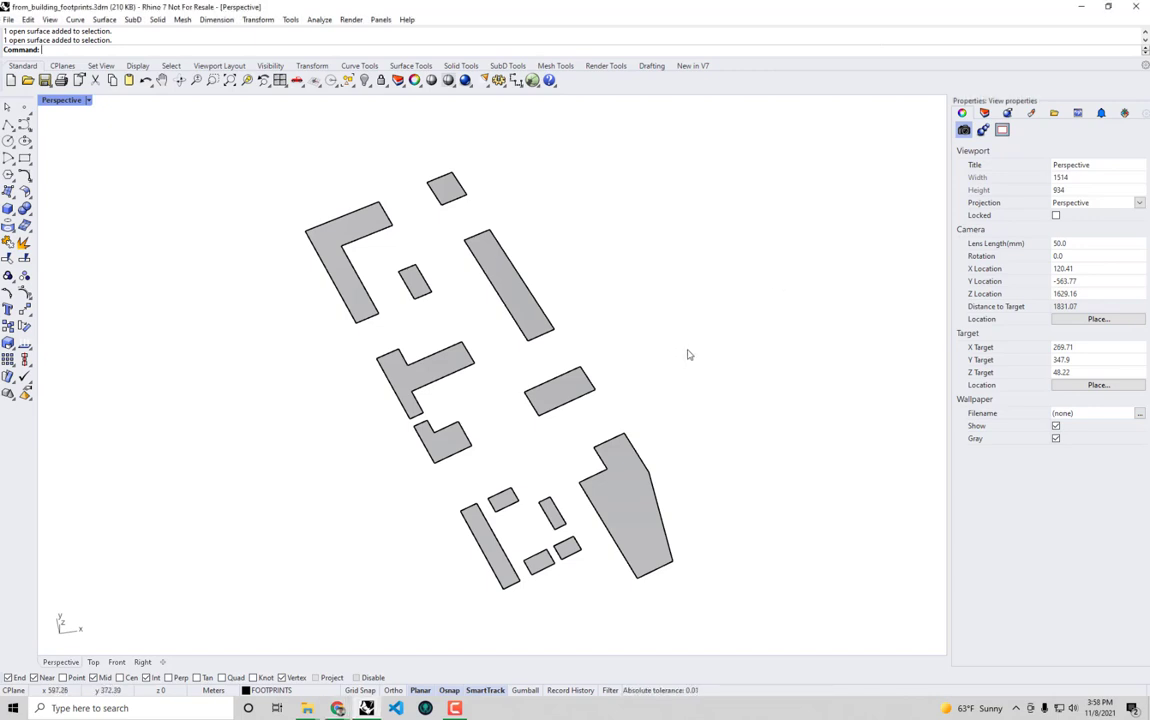
left_click(638, 502)
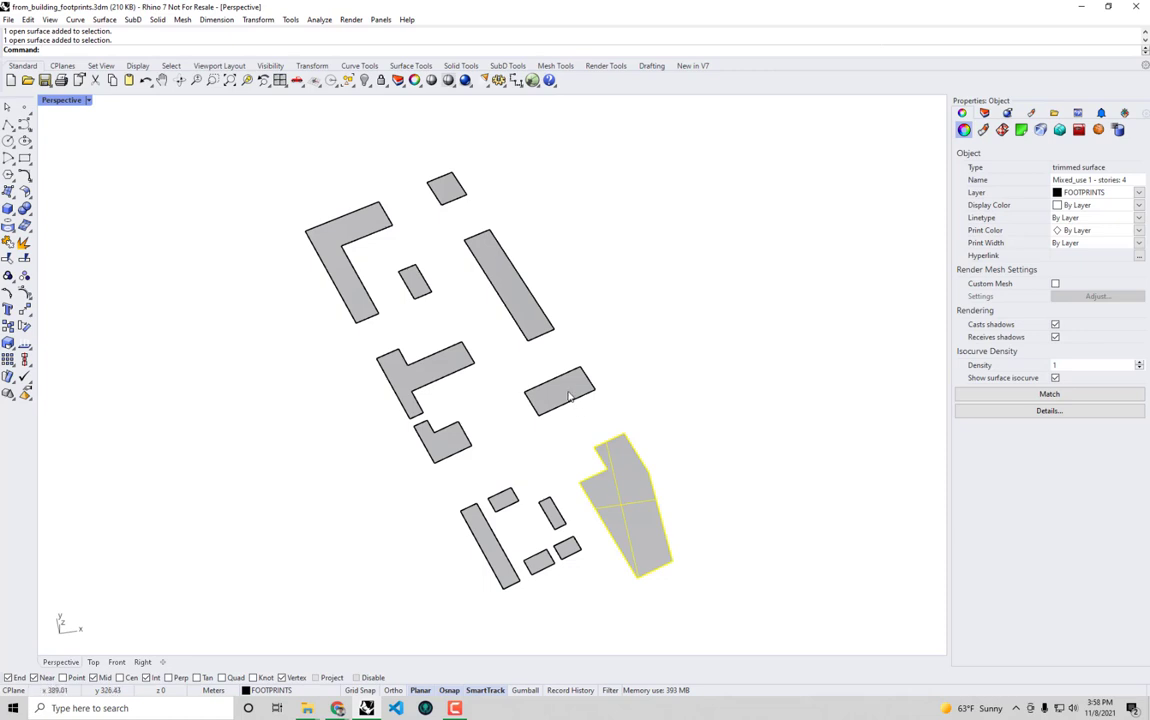
left_click(535, 385)
left_click(523, 311)
left_click_drag(658, 542, 218, 154)
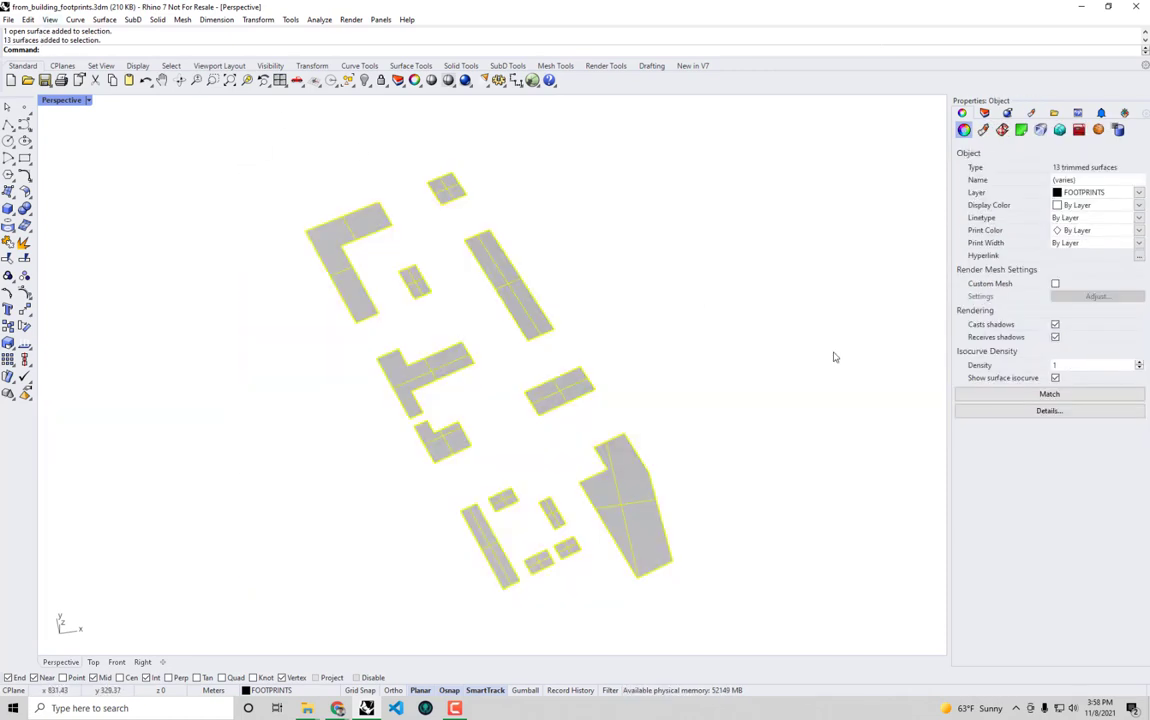
left_click(650, 398)
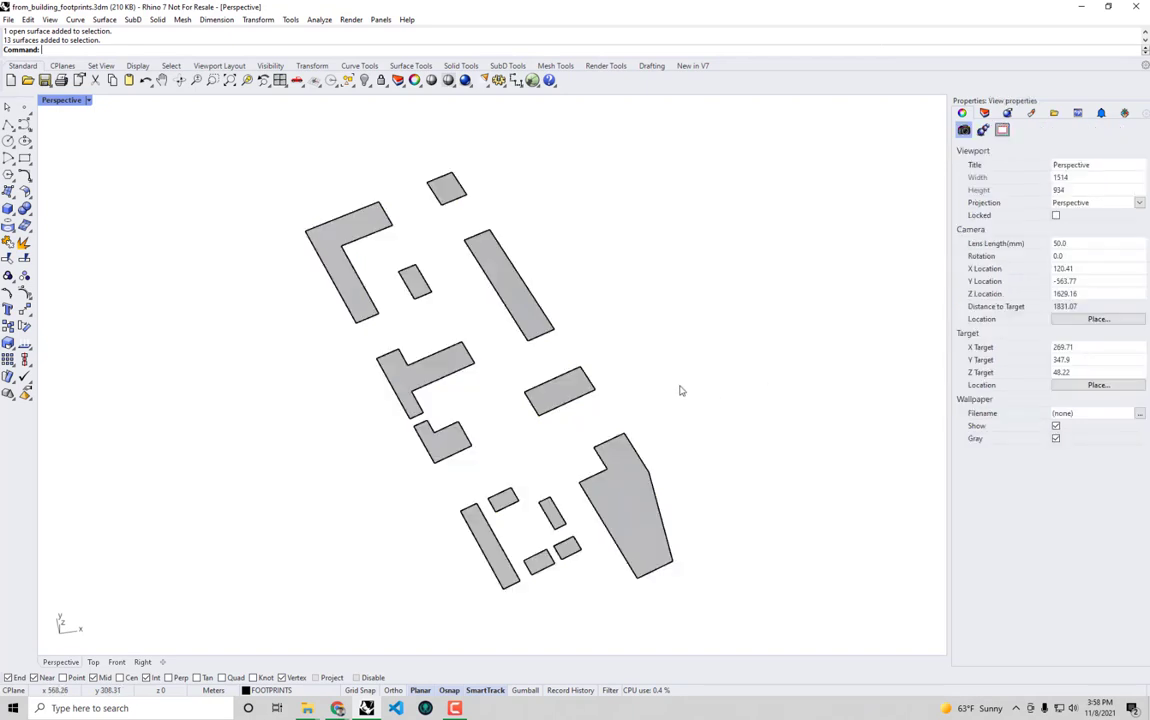
left_click(630, 514)
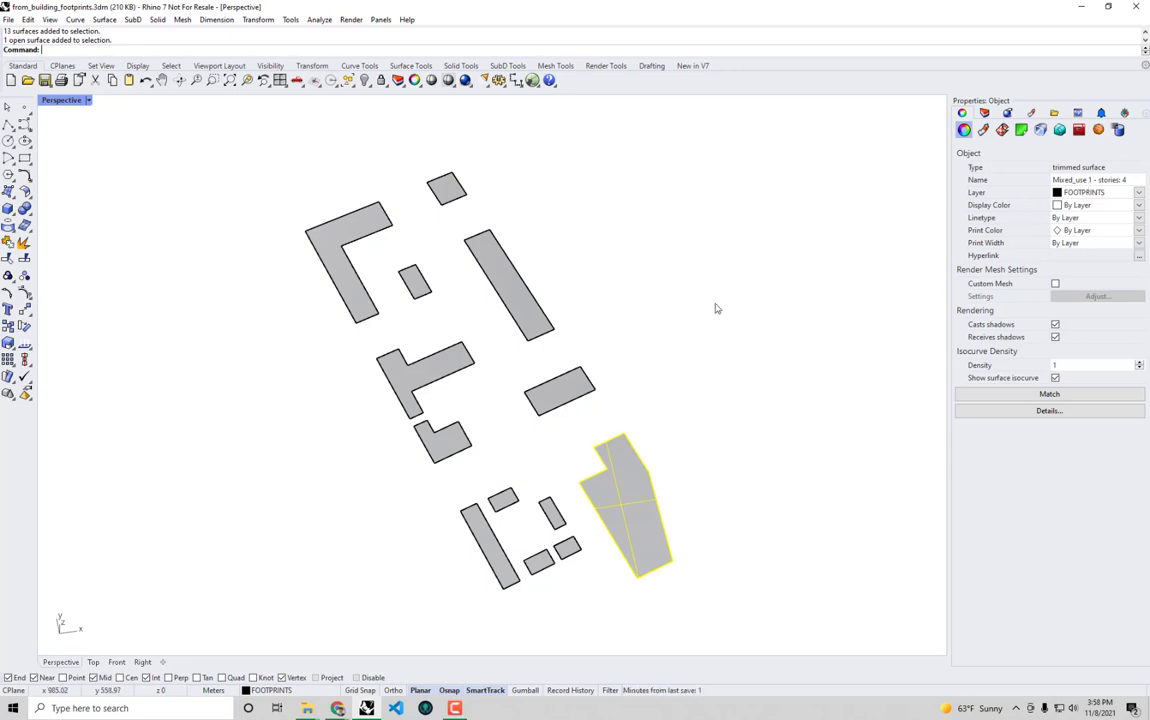
left_click(560, 393)
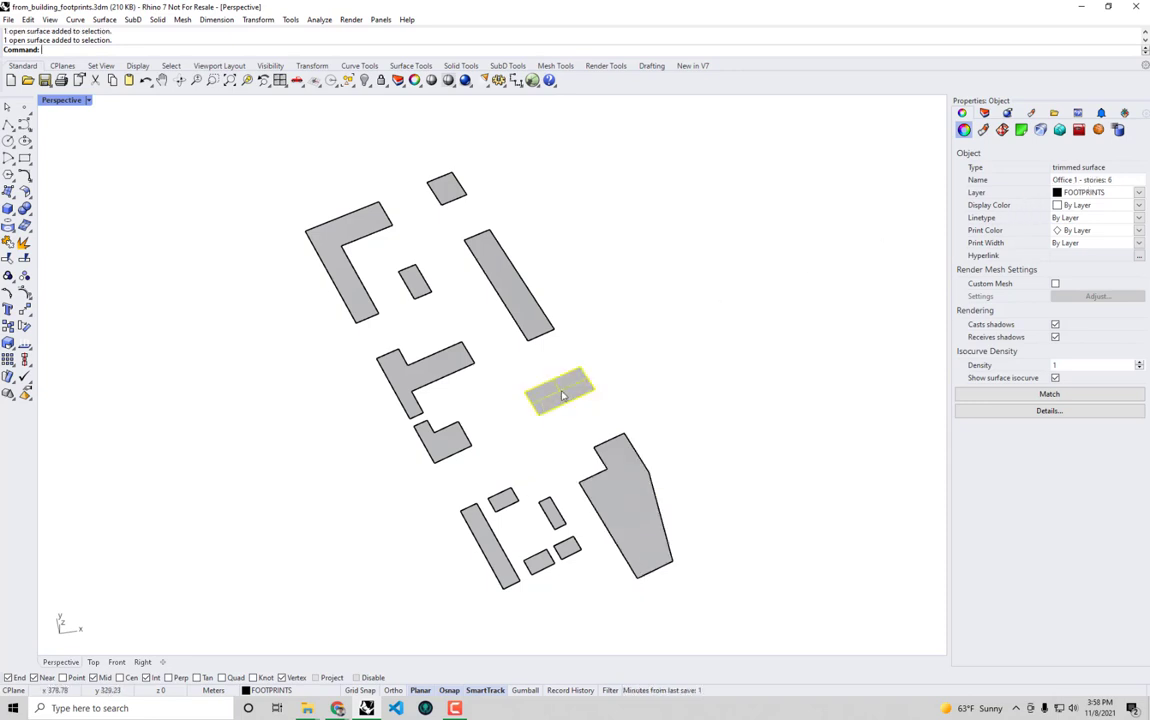
left_click(519, 289)
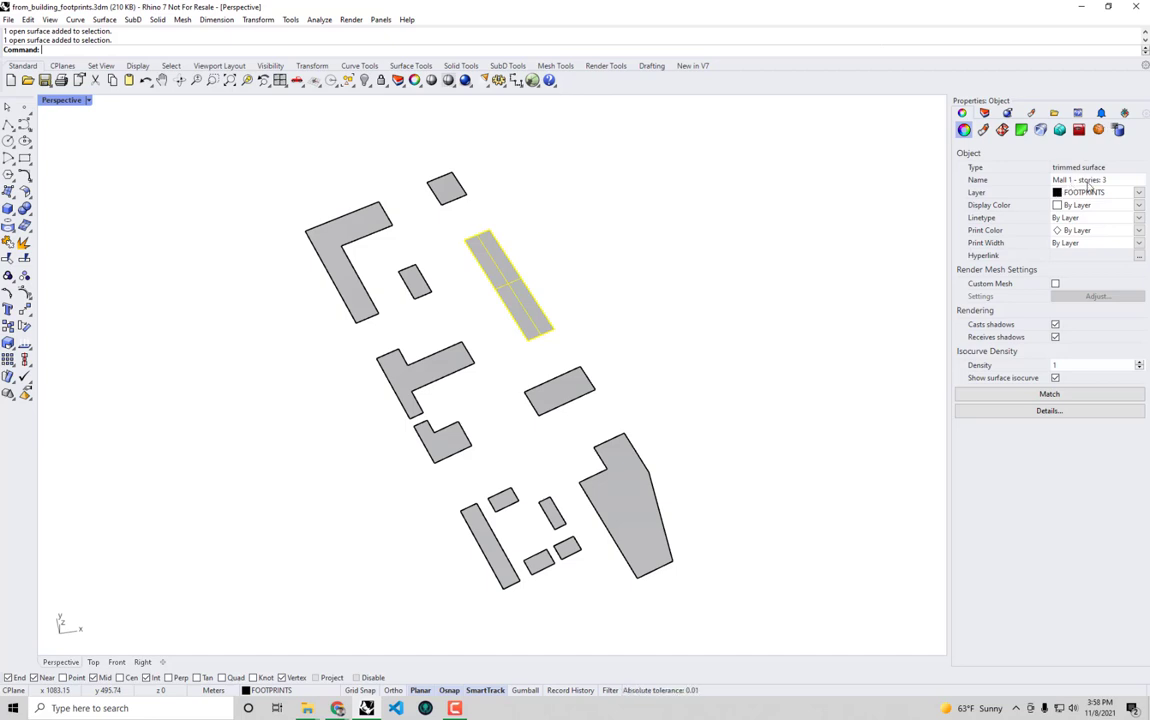
left_click(461, 189)
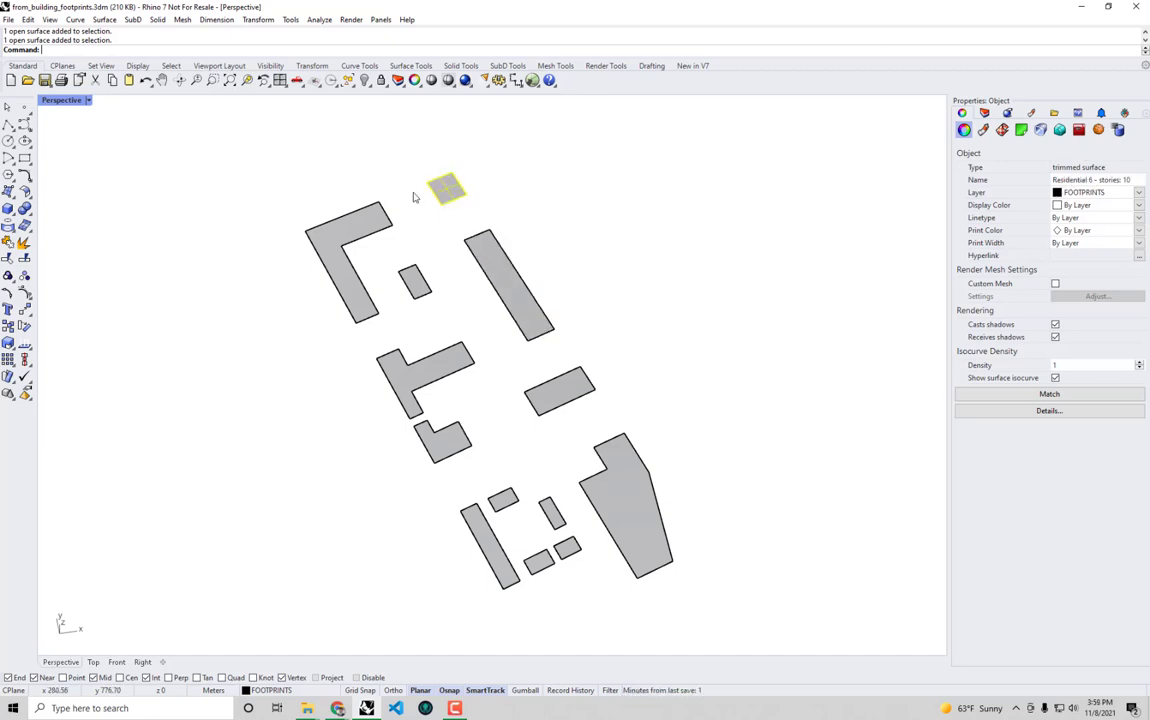
left_click(305, 225)
left_click(660, 221)
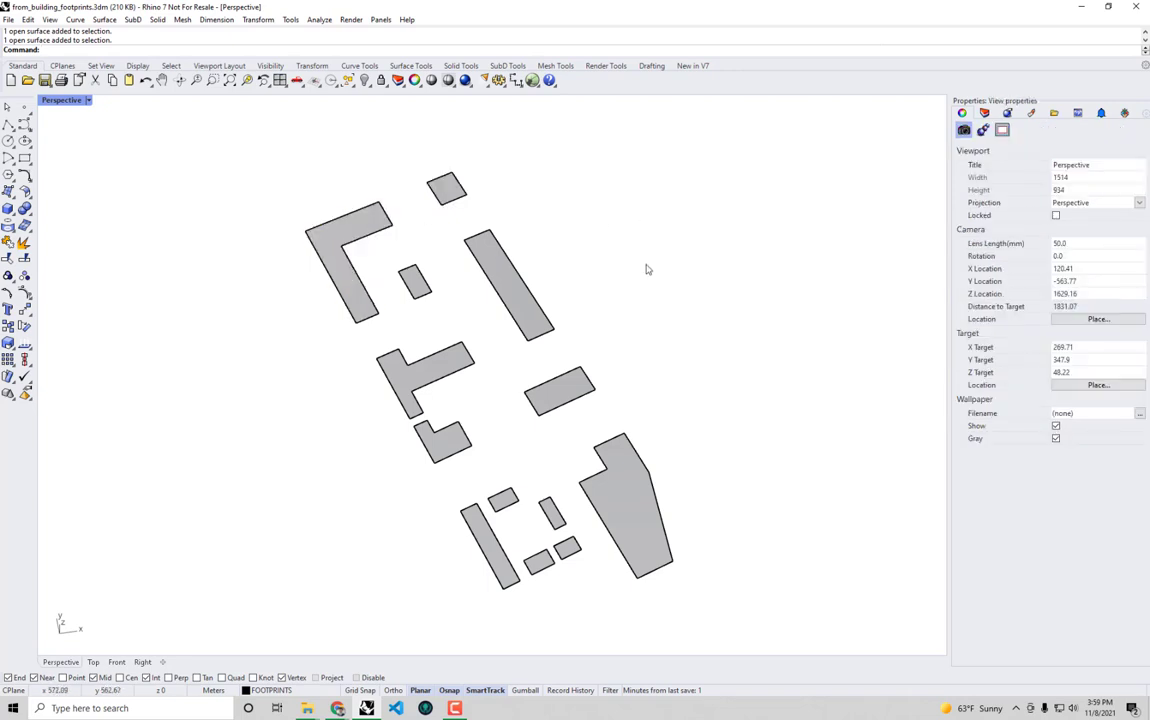
- Open Grasshopper beside the footprints model, keeping the footprints in view, and show the Dragonfly components
right_click_drag(637, 323, 495, 317, "shift")
key("ctrl+Right")
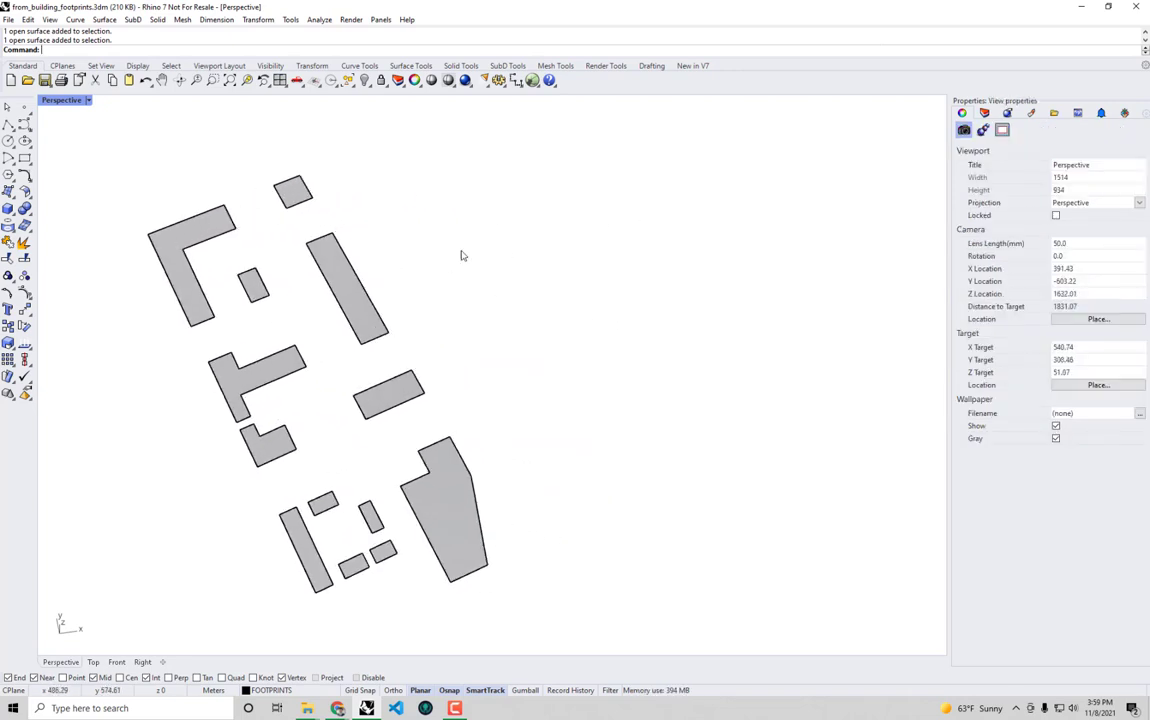
left_click(532, 81)
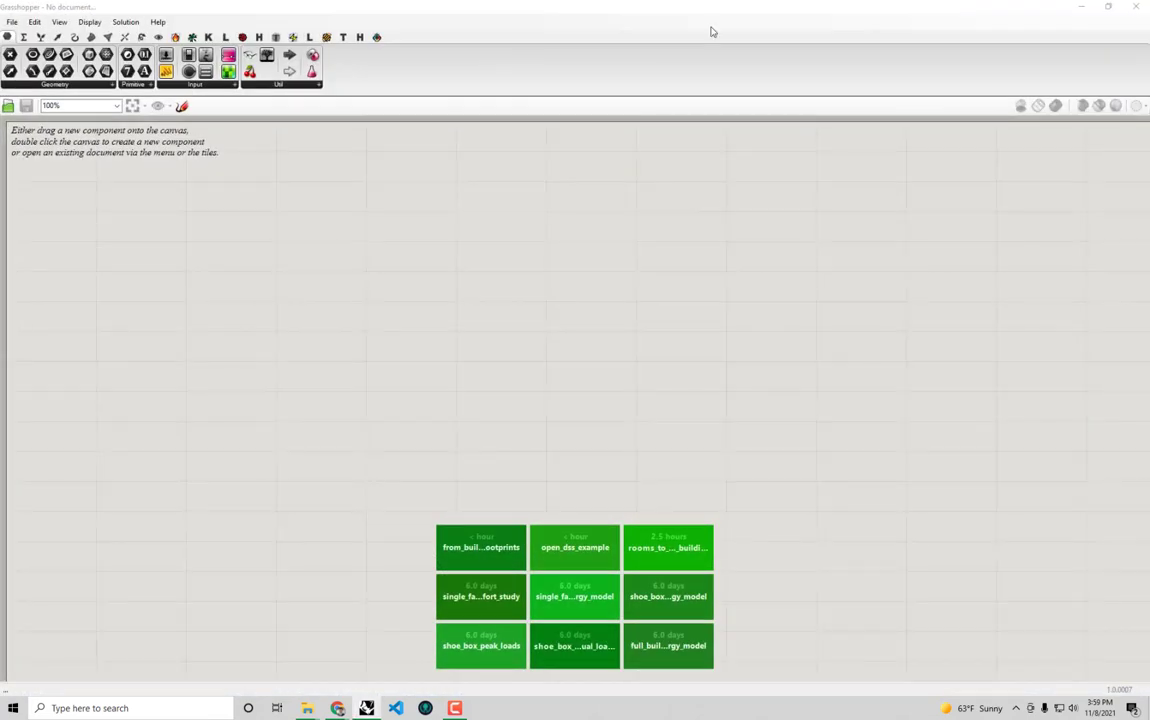
left_click_drag(712, 5, 1149, 88)
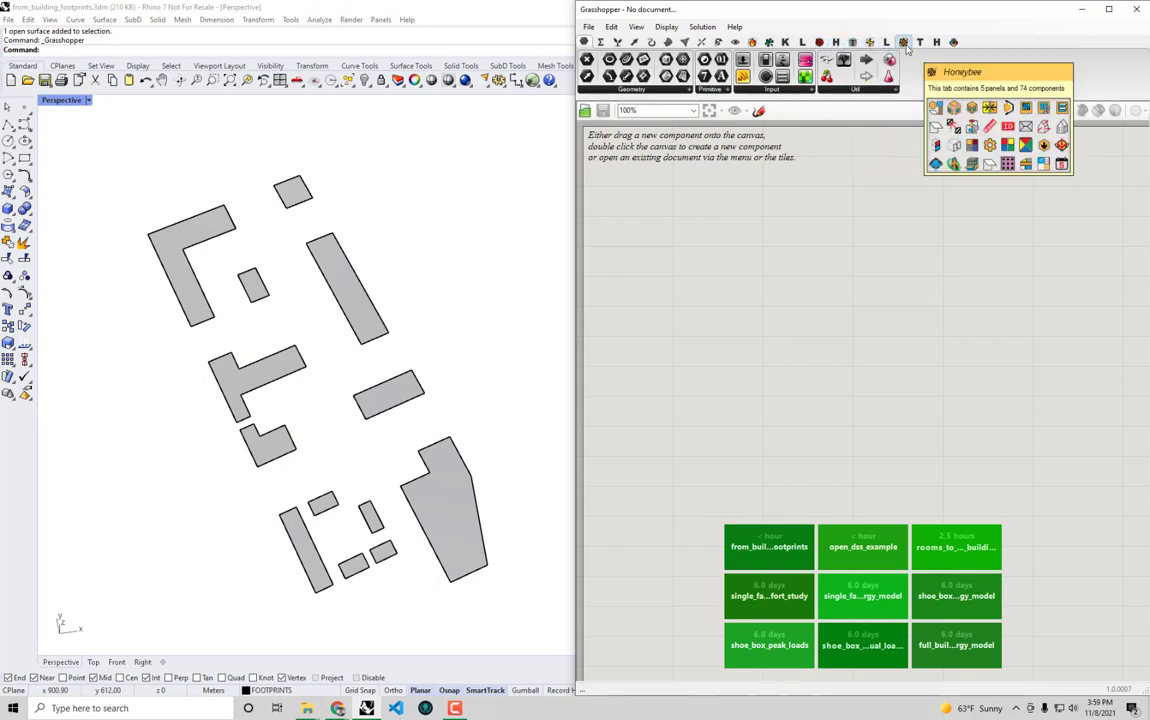
left_click(769, 42)
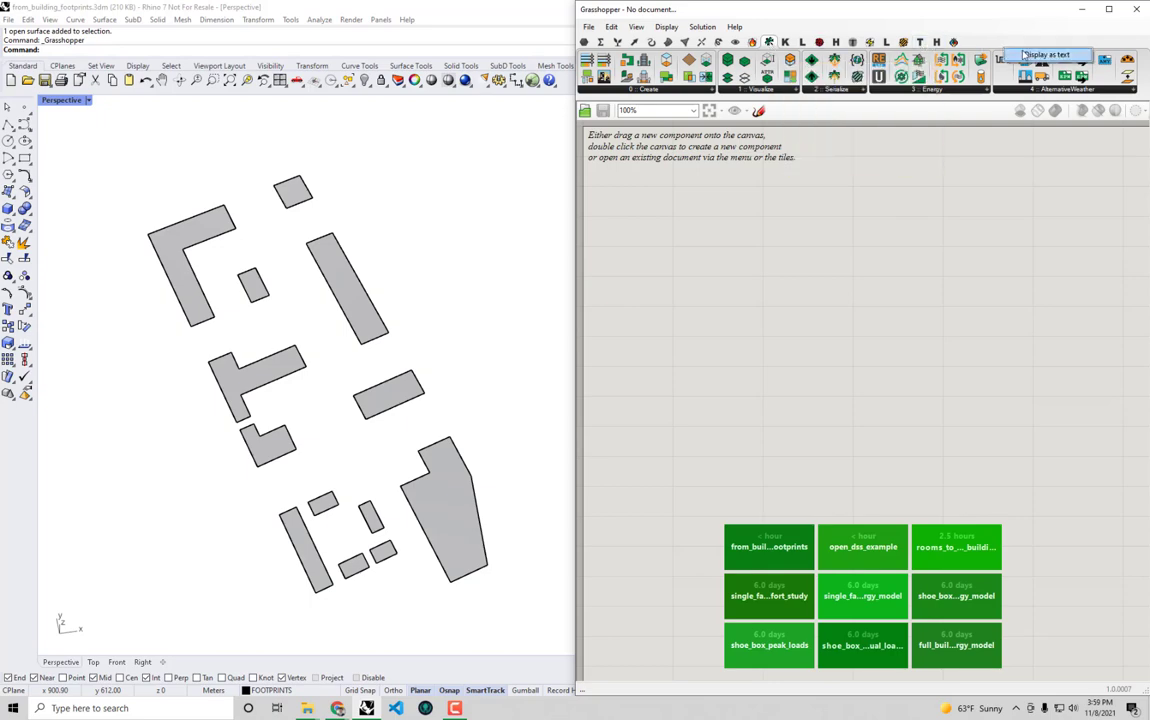
left_click_drag(778, 12, 860, 0)
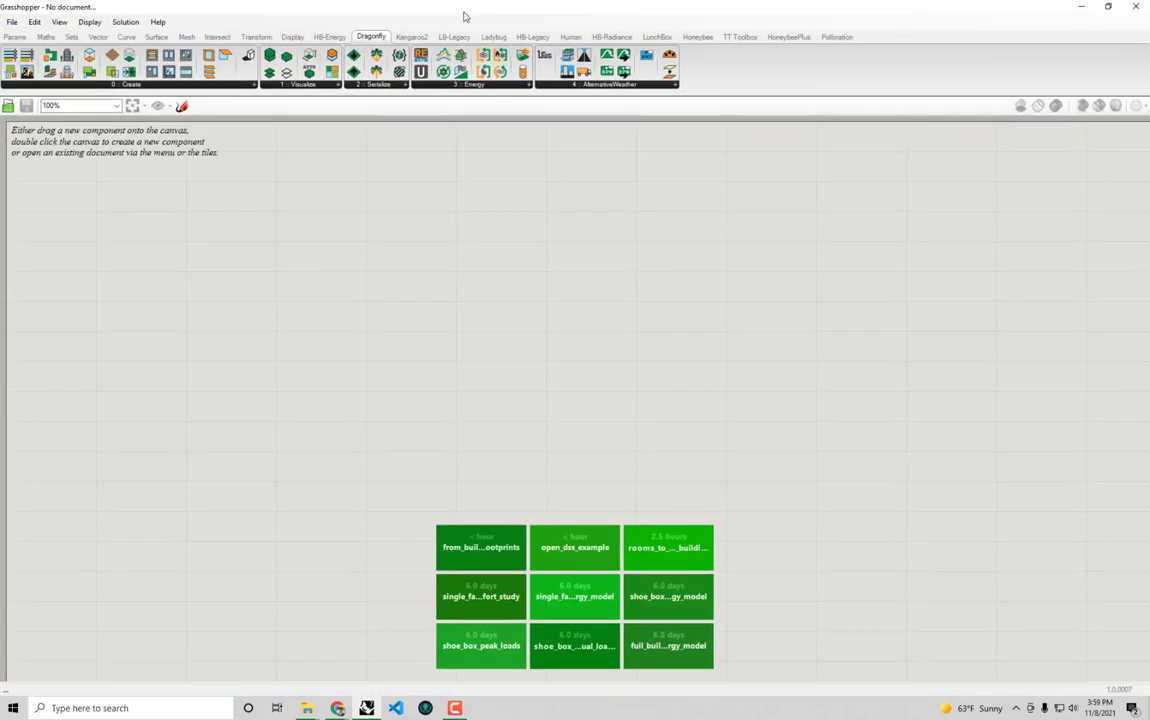
left_click(988, 36)
key("super+Right")
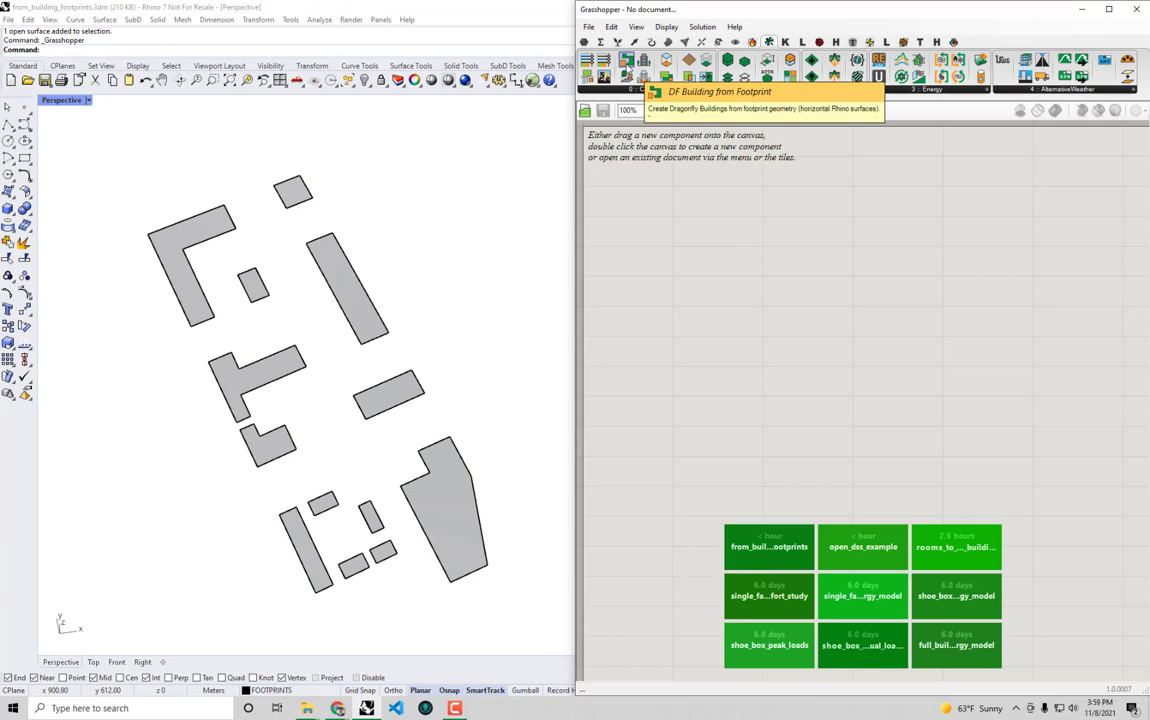
- Place a DF Building from Footprint component on the canvas and add Bifocals below it to label components
left_click_drag(628, 62, 906, 377)
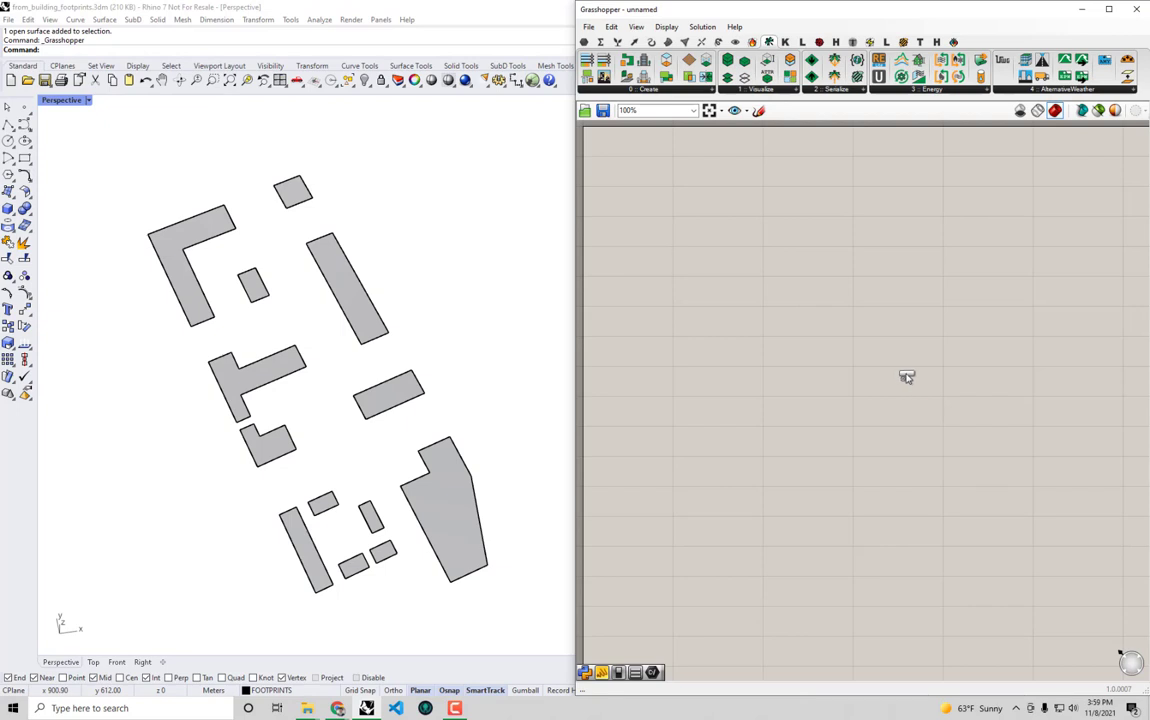
left_click_drag(906, 377, 905, 376)
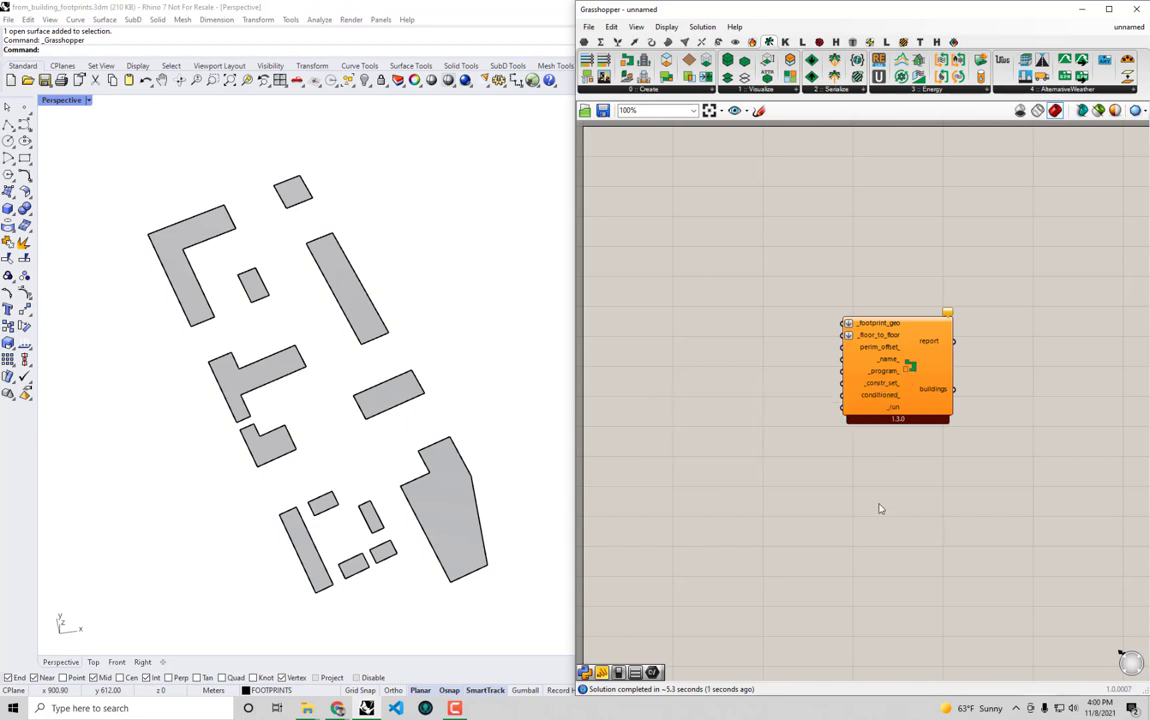
right_click_drag(900, 473, 904, 451)
right_click_drag(941, 605, 955, 456)
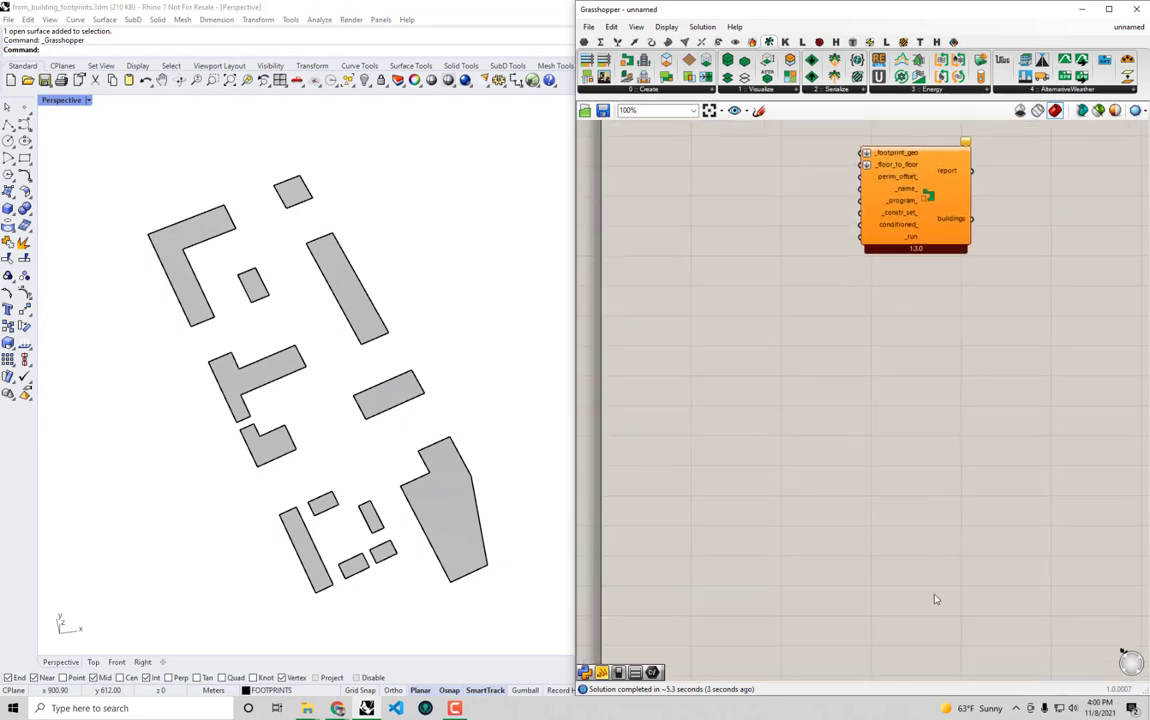
double_click(946, 616)
type("bif")
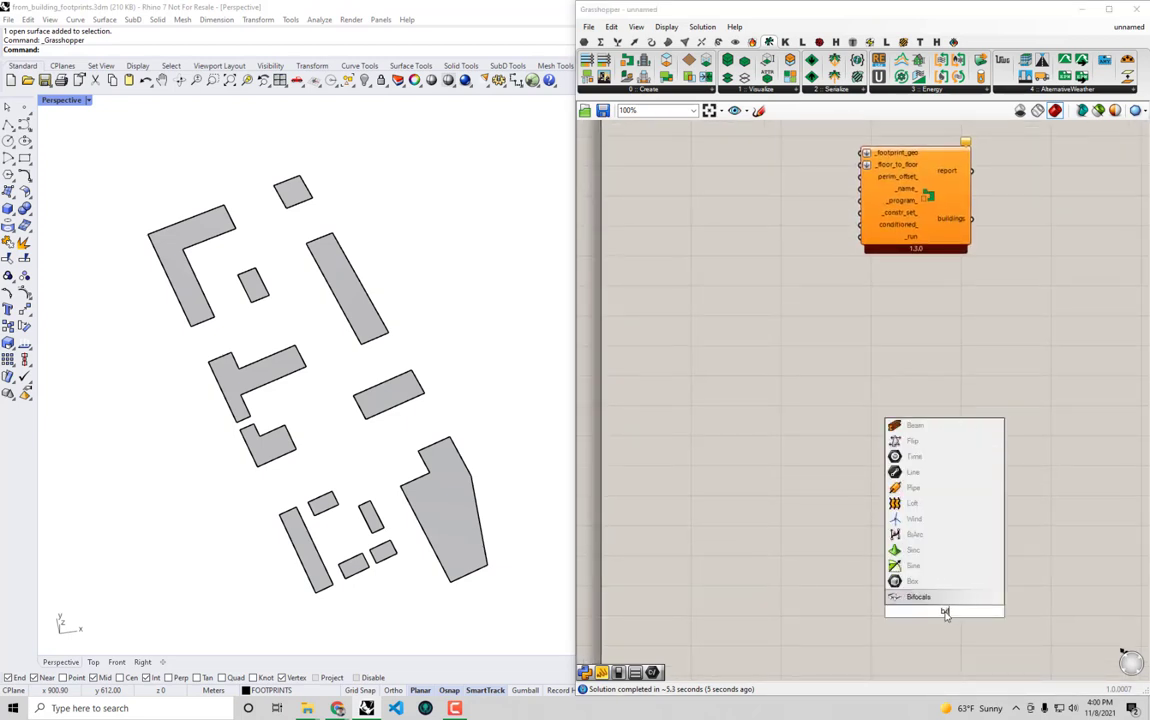
key("Escape")
scroll(947, 608, "down", 4)
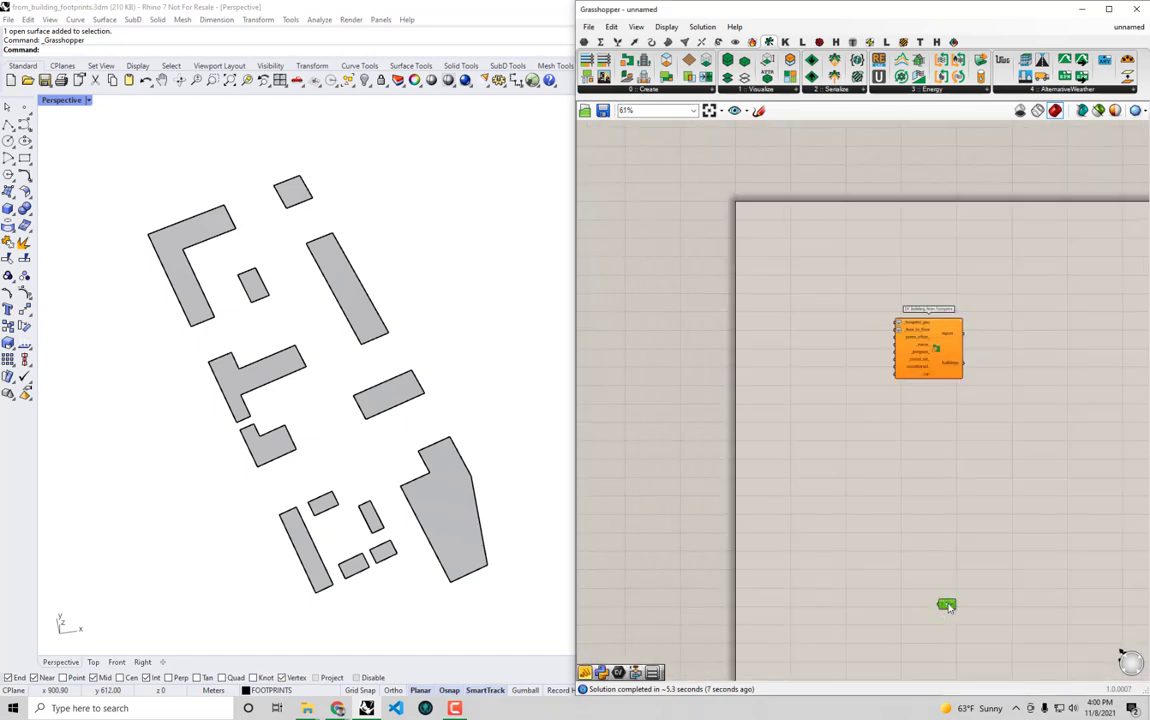
- Examine the inputs and warnings of the DF Building from Footprint component up close
scroll(906, 404, "up", 10)
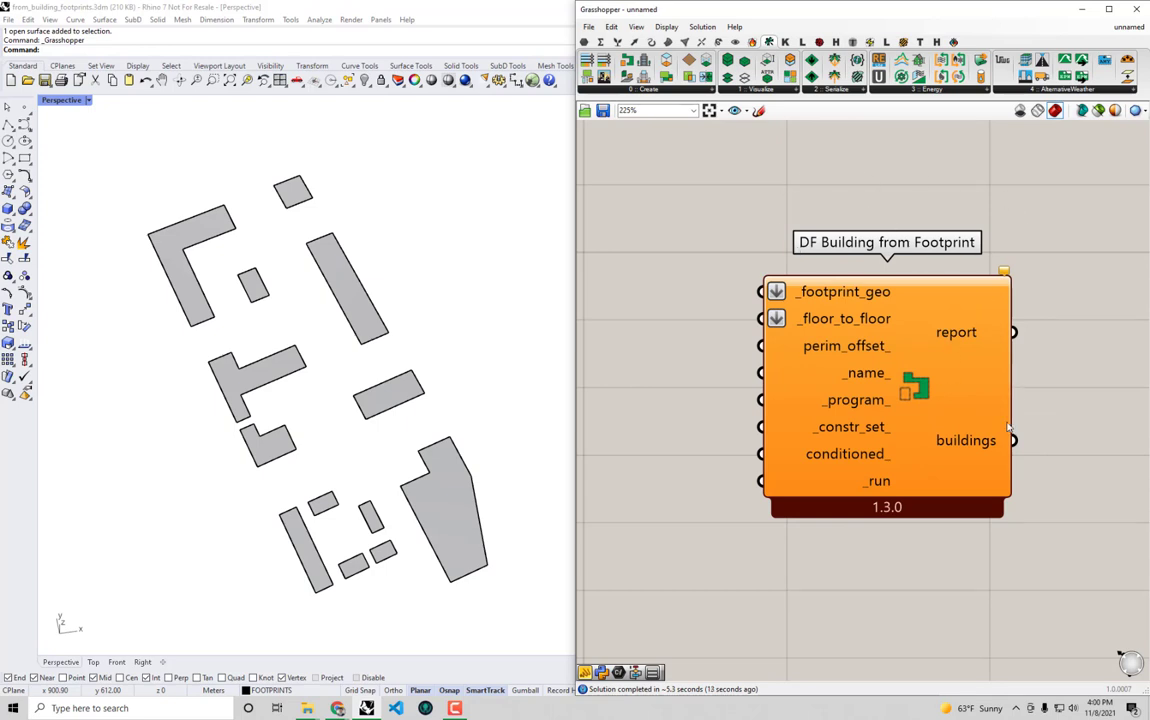
right_click_drag(831, 424, 842, 423)
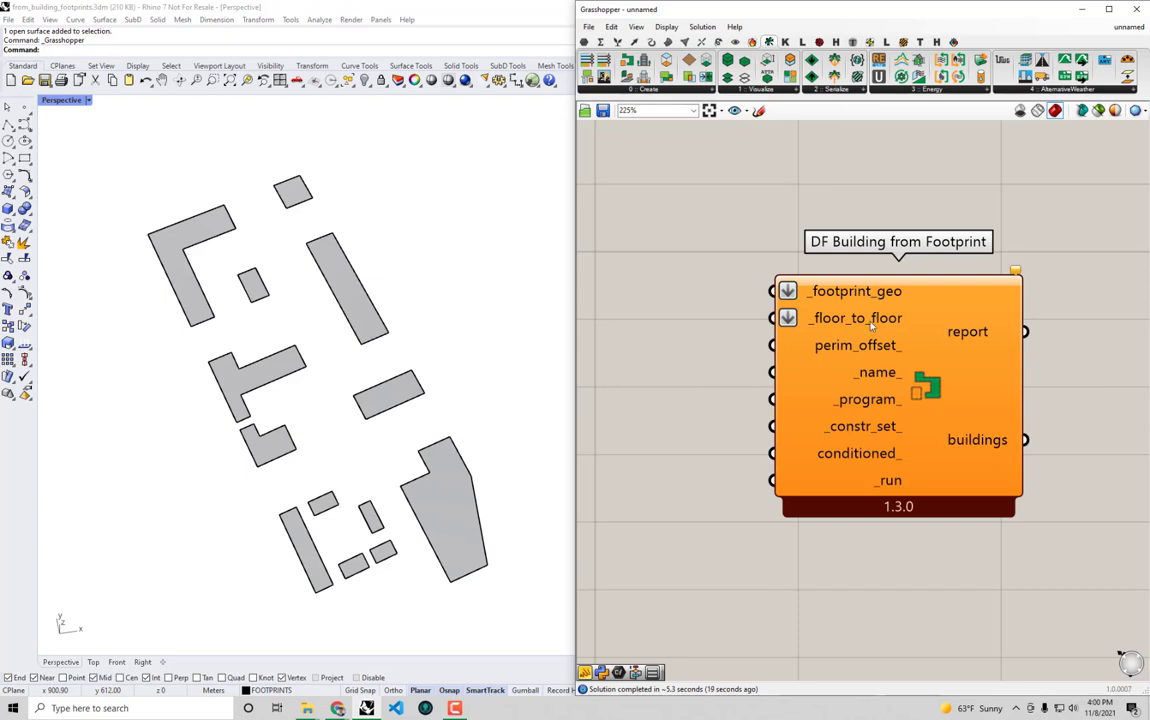
left_click_drag(900, 318, 931, 317)
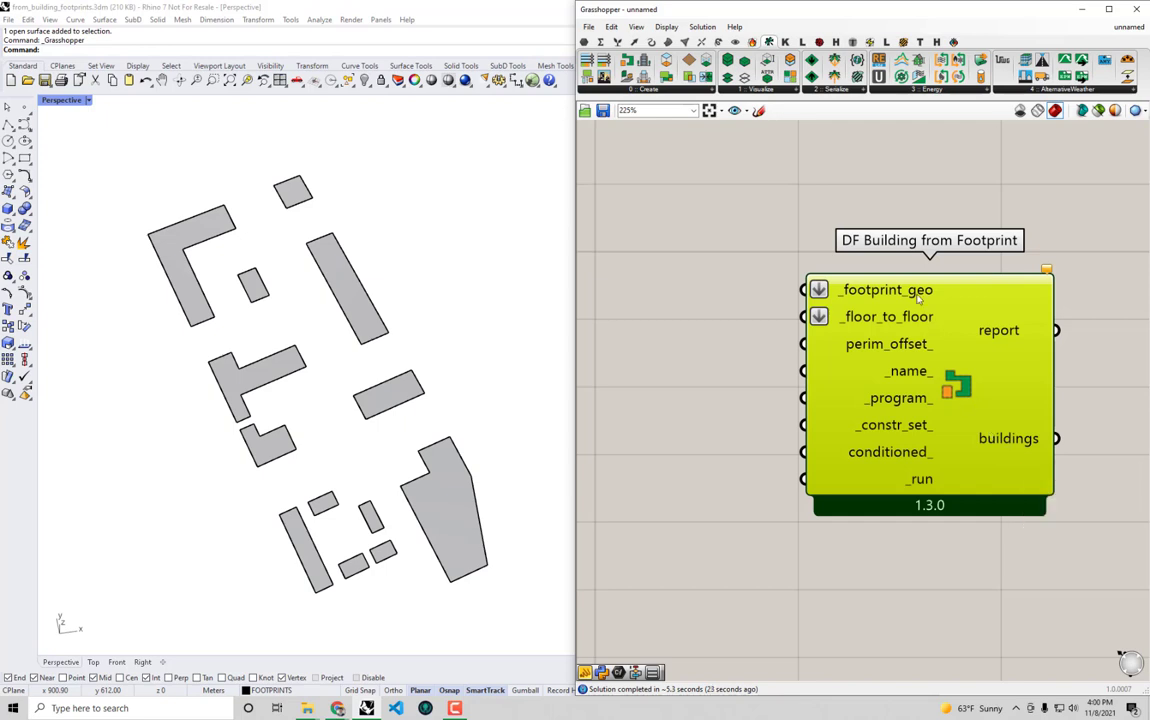
mouse_move(912, 291)
mouse_move(843, 303)
right_click_drag(1037, 229, 938, 233)
mouse_move(946, 272)
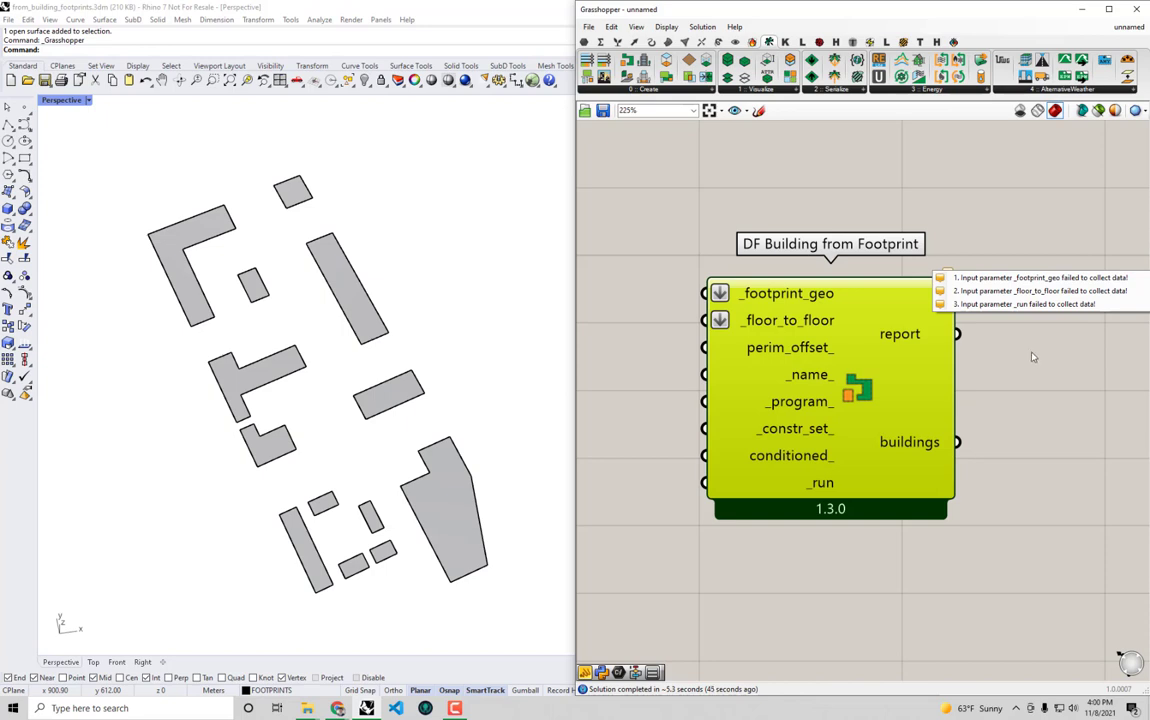
left_click(683, 260)
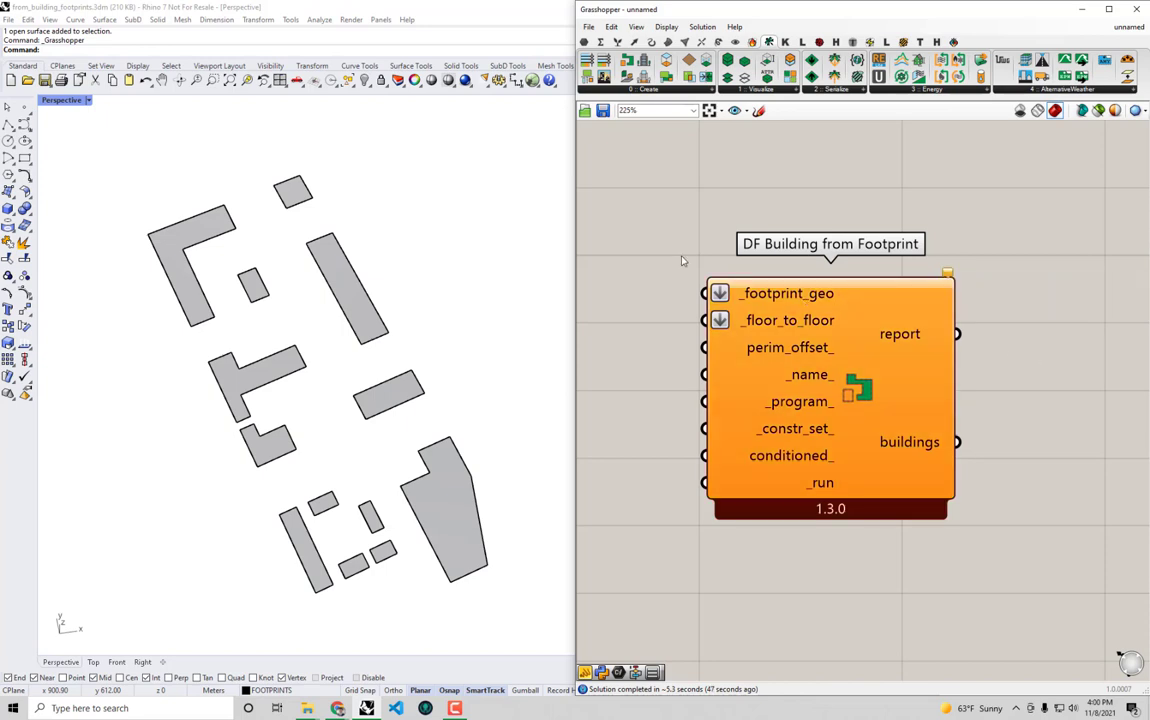
- Add a Geometry Pipeline component before the inputs of DF Building from Footprint
scroll(683, 260, "down", 3)
right_click_drag(691, 254, 656, 312)
double_click(655, 312)
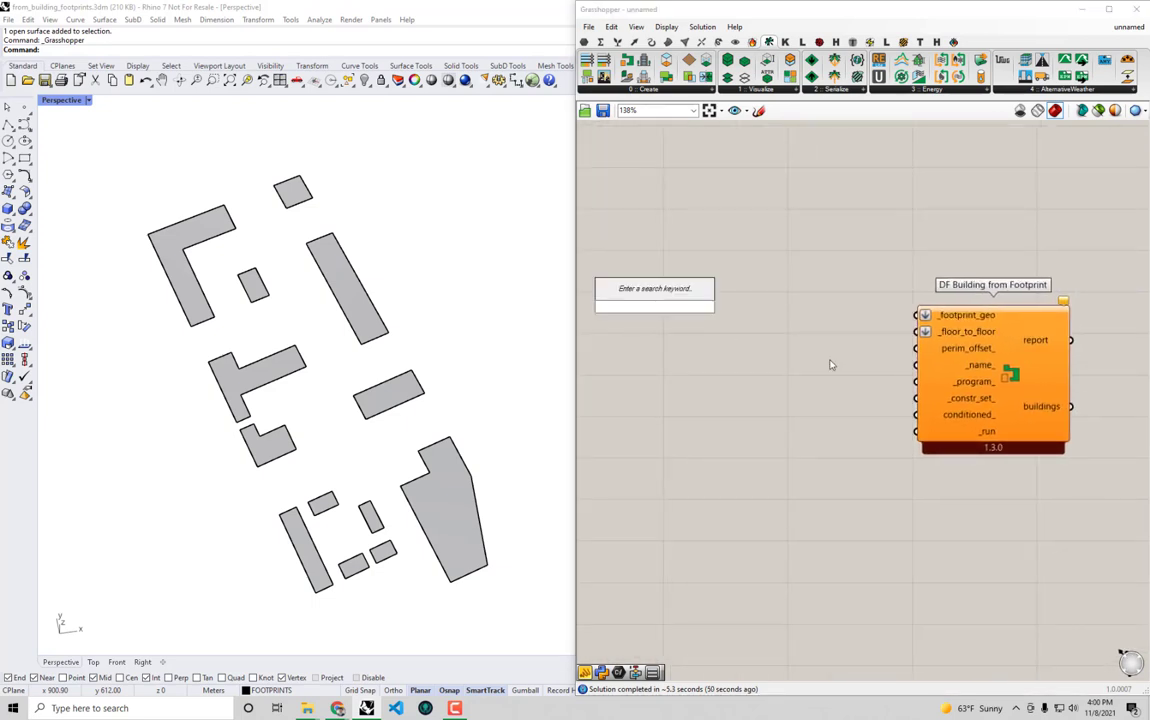
type("geo")
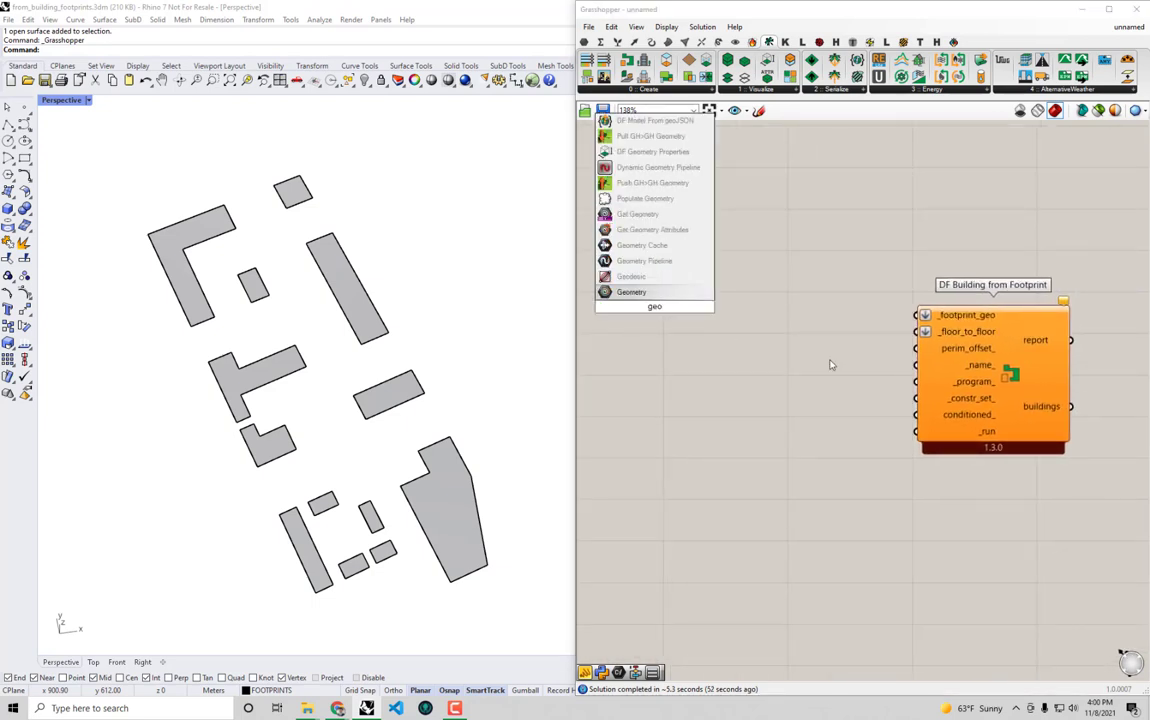
type("metry")
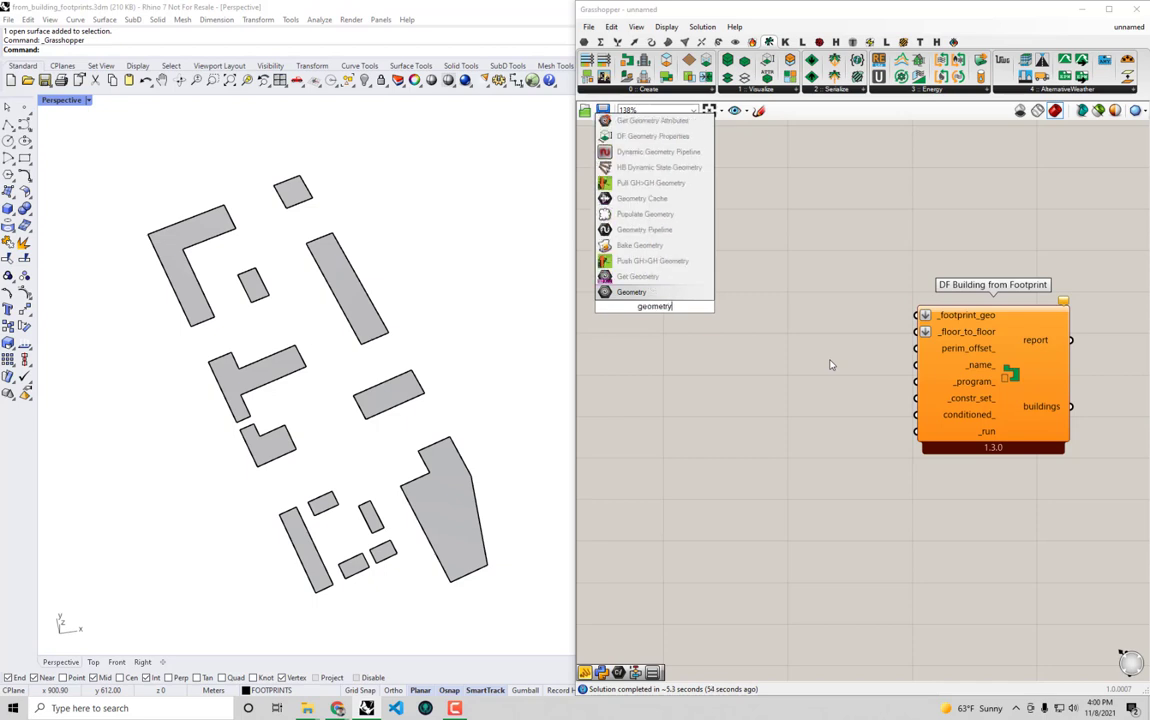
type(" pip")
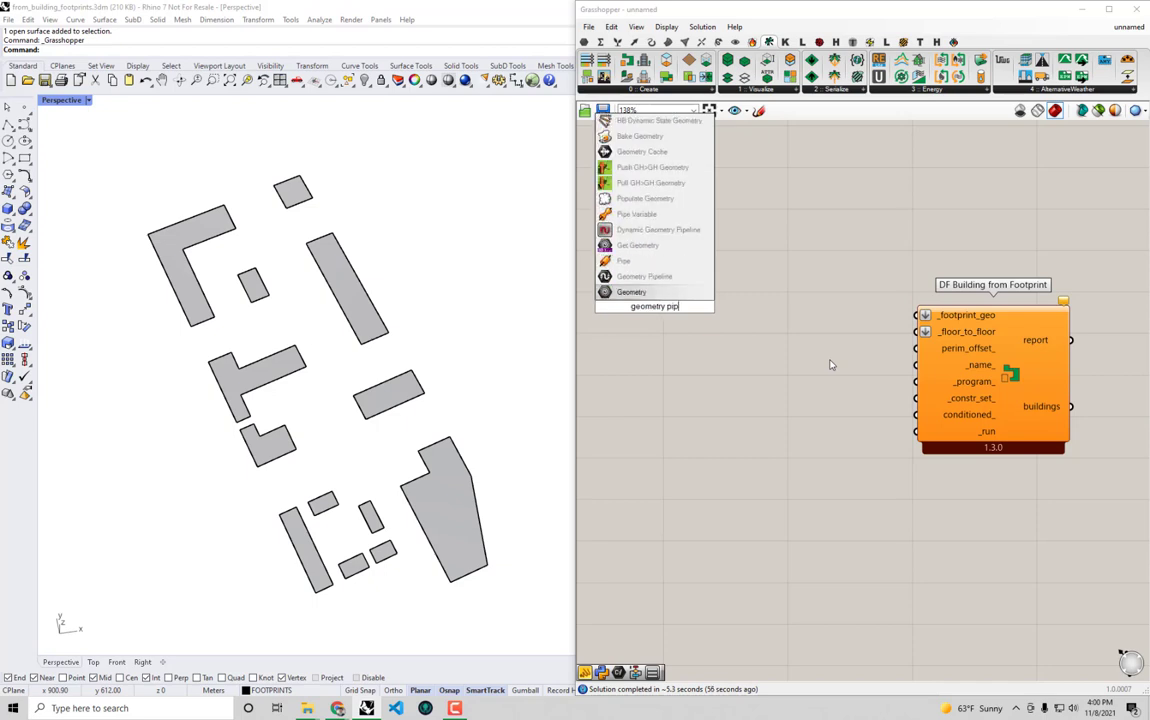
left_click(645, 276)
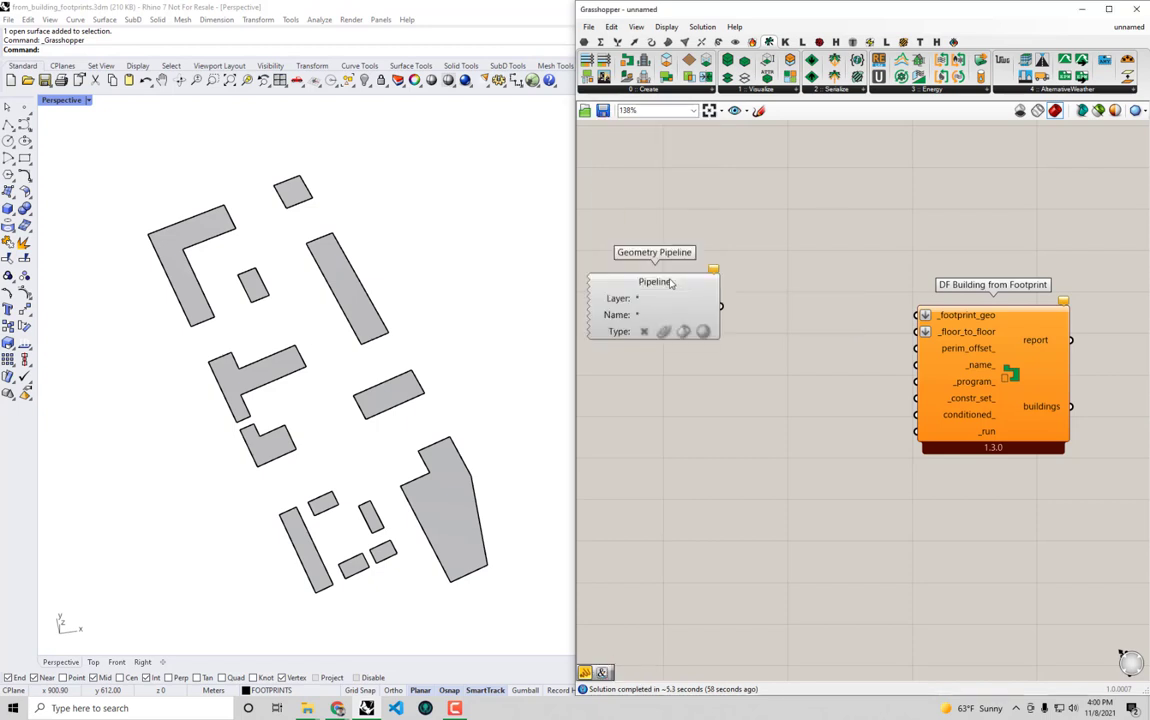
left_click_drag(680, 311, 733, 309)
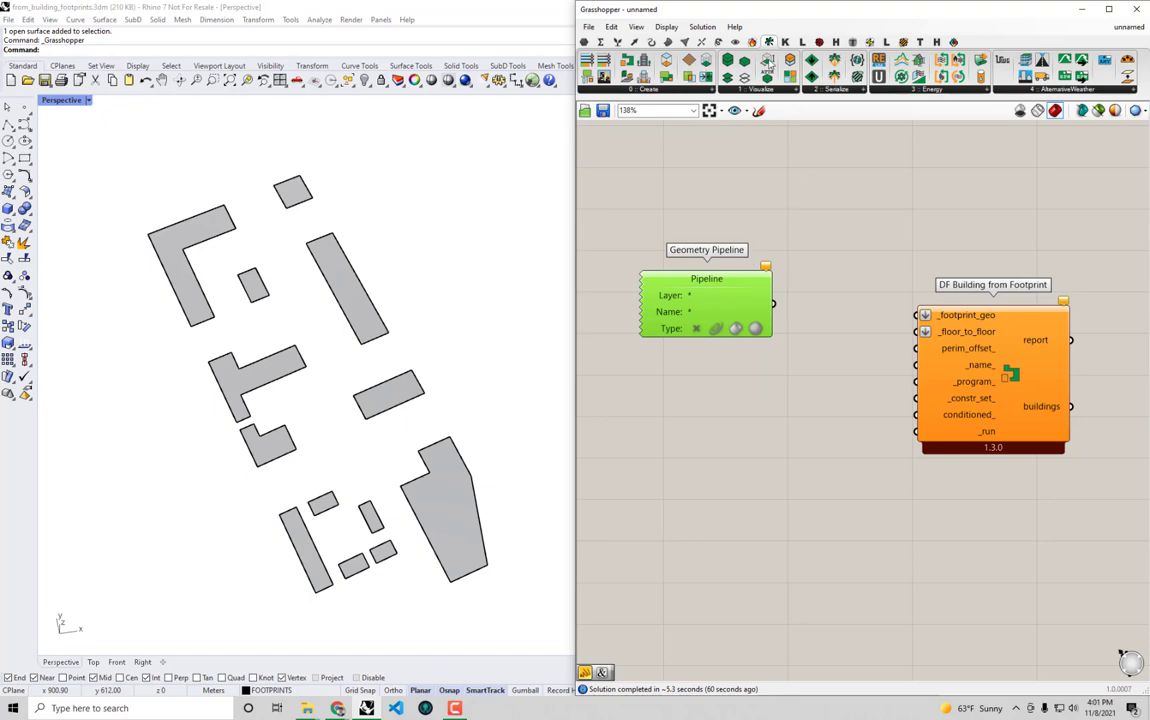
- Display the Rhino layer list, select the FOOTPRINTS layer, and place the Grasshopper window beside the list
left_click_drag(770, 12, 674, 350)
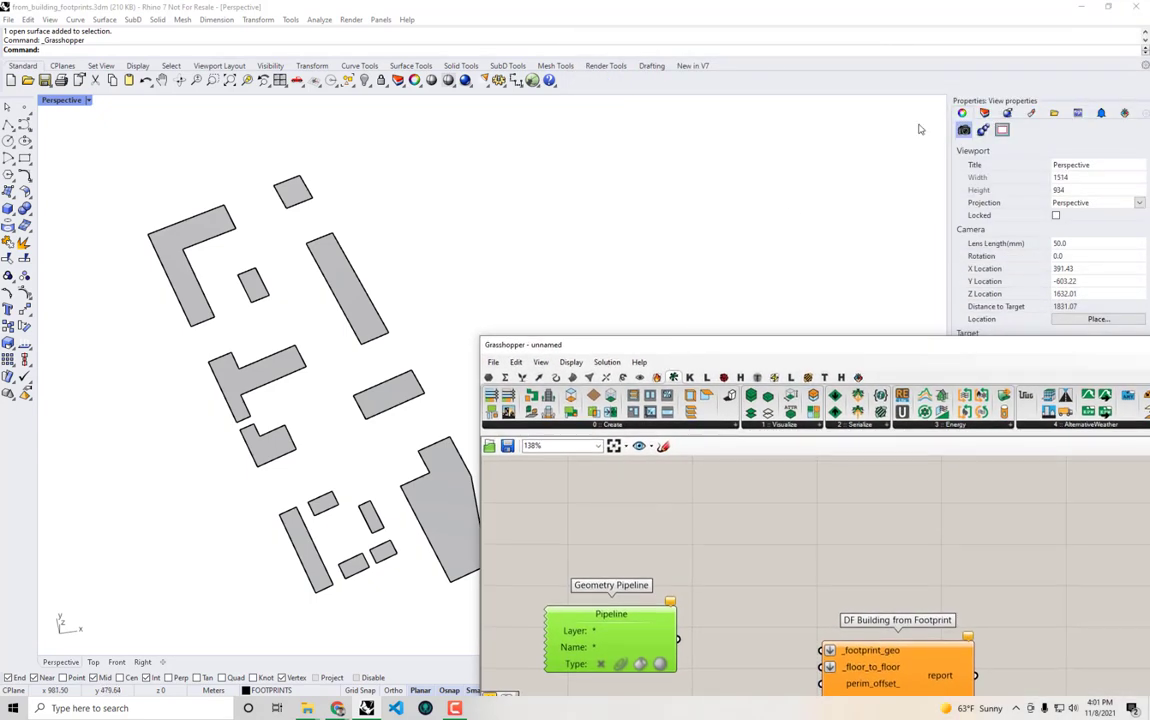
left_click(983, 114)
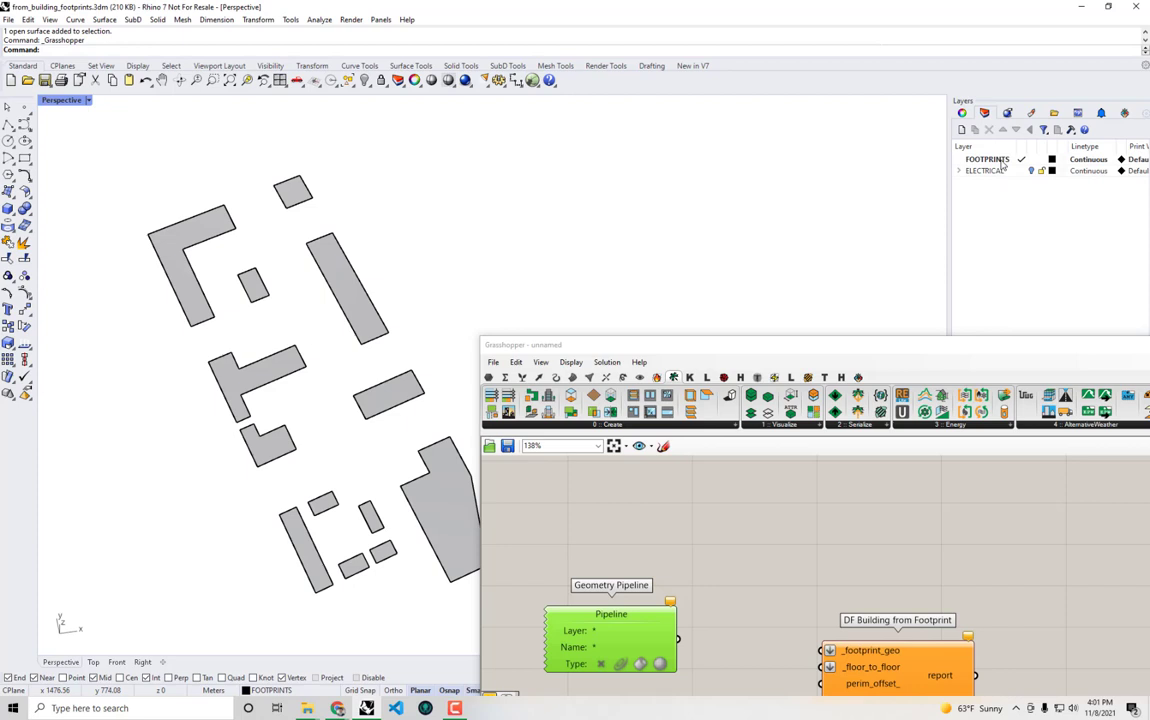
left_click(1003, 161)
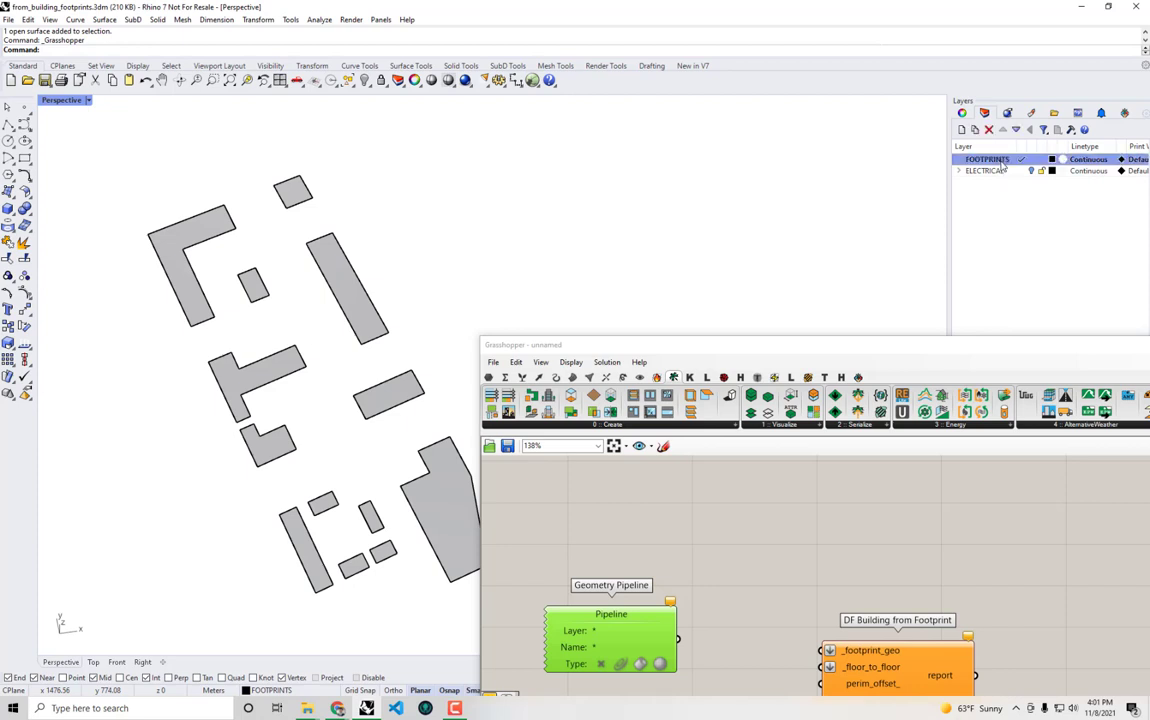
left_click_drag(900, 345, 1, 158)
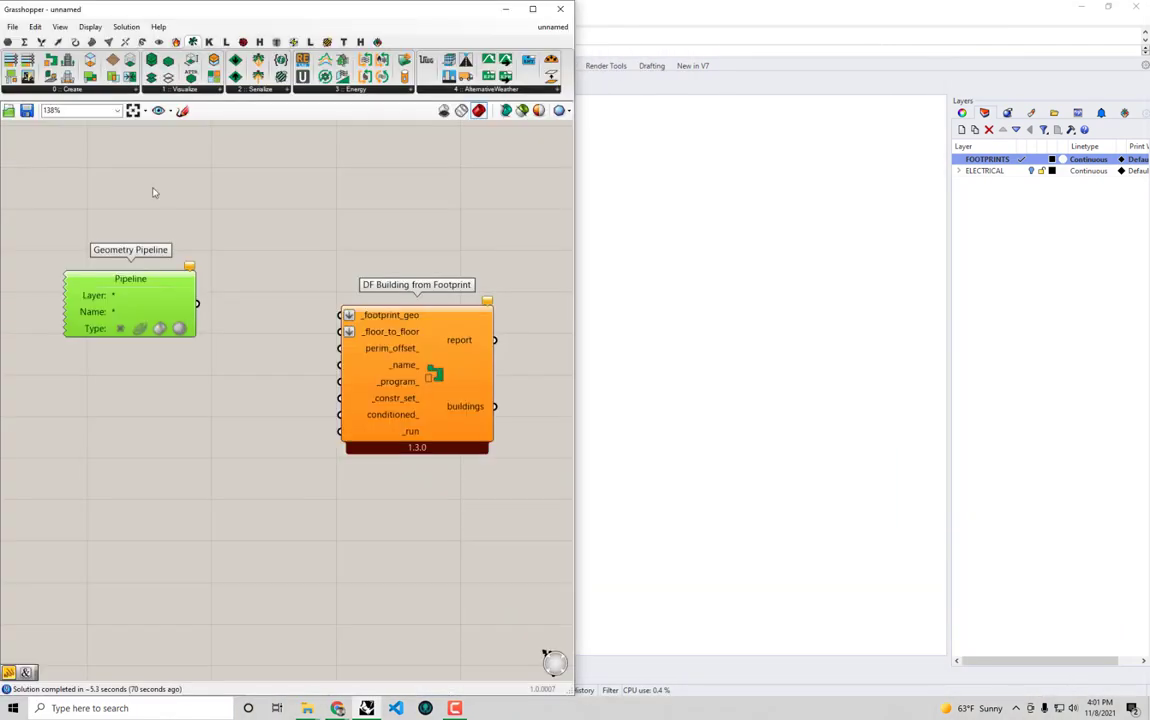
- Set the layer filter of the Geometry Pipeline to FOOTPRINTS
right_click(133, 298)
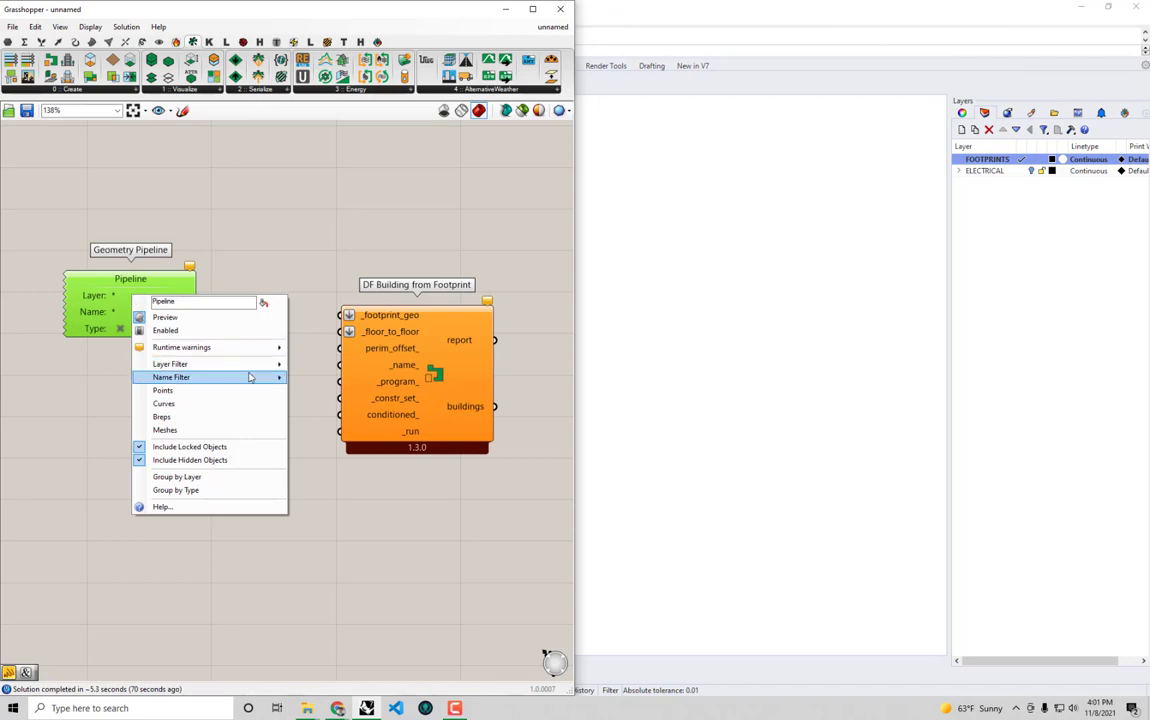
mouse_move(262, 364)
left_click(306, 366)
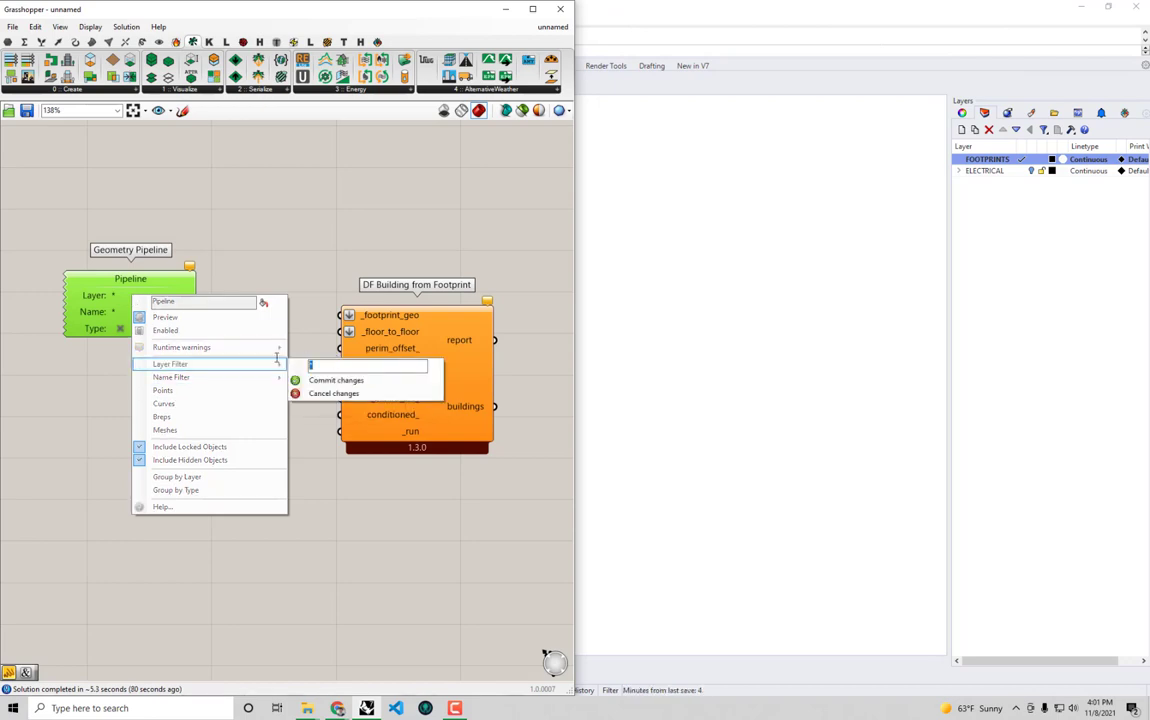
type("FOOTPRINTS")
left_click(306, 381)
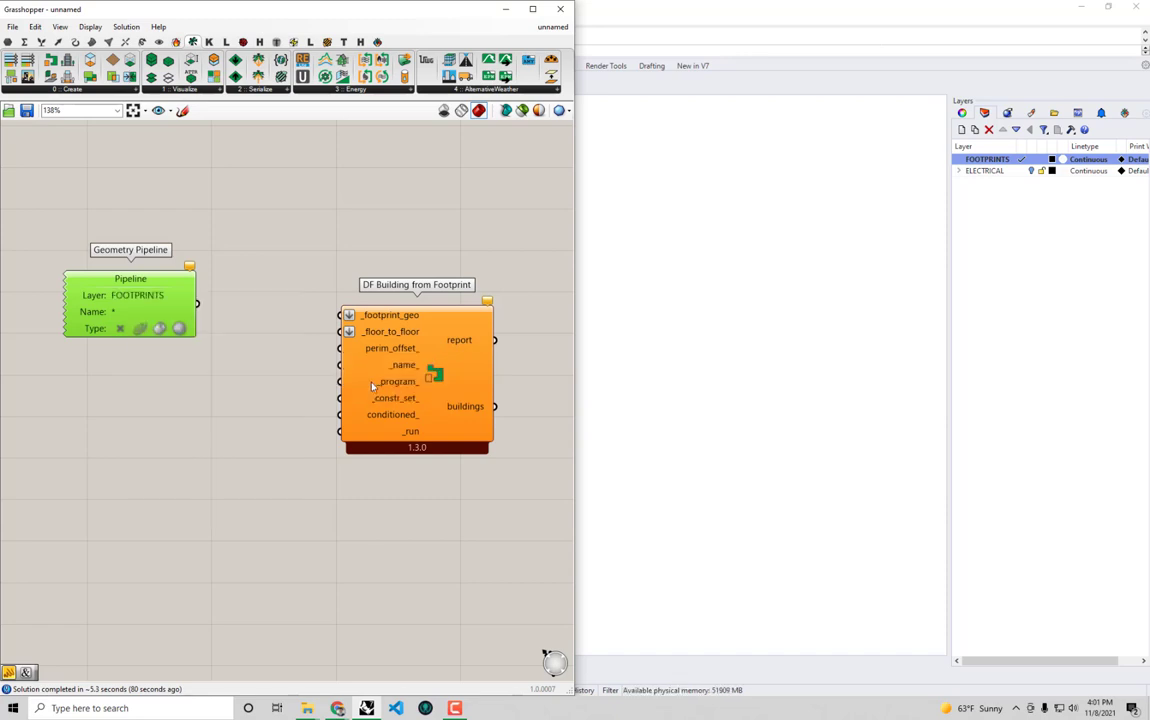
- Move DF Building from Footprint farther from the Geometry Pipeline and restrict the pipeline's geometry type to Breps
left_click_drag(421, 385, 451, 385)
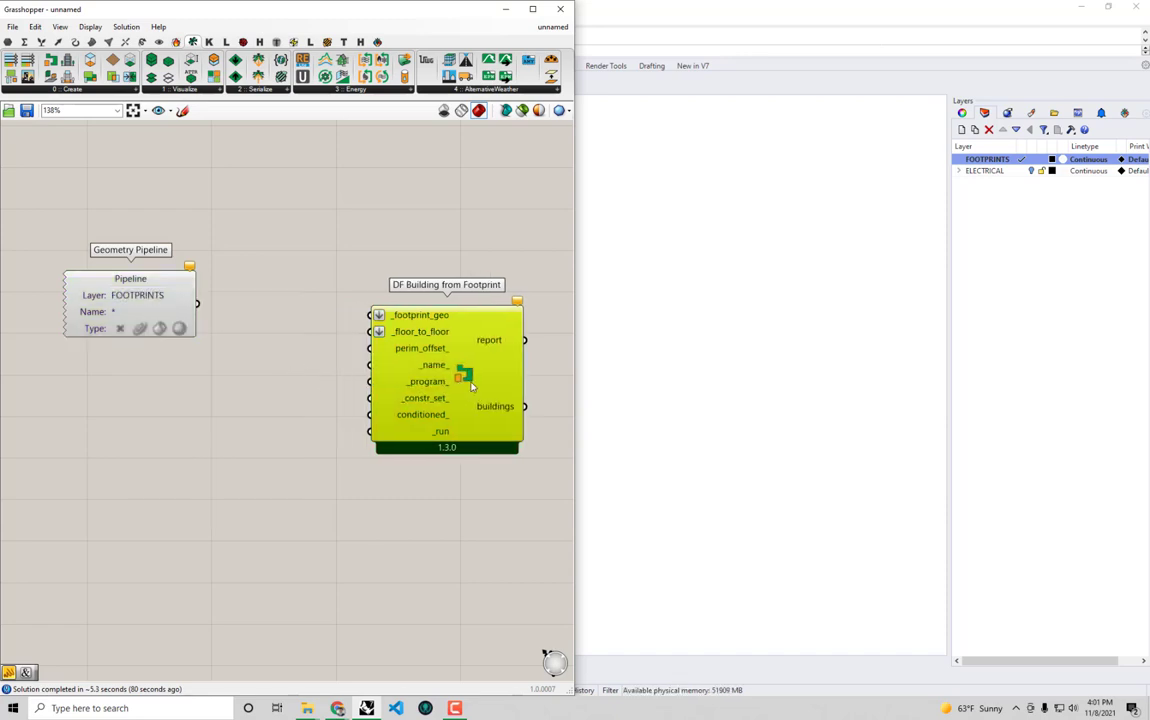
right_click(179, 328)
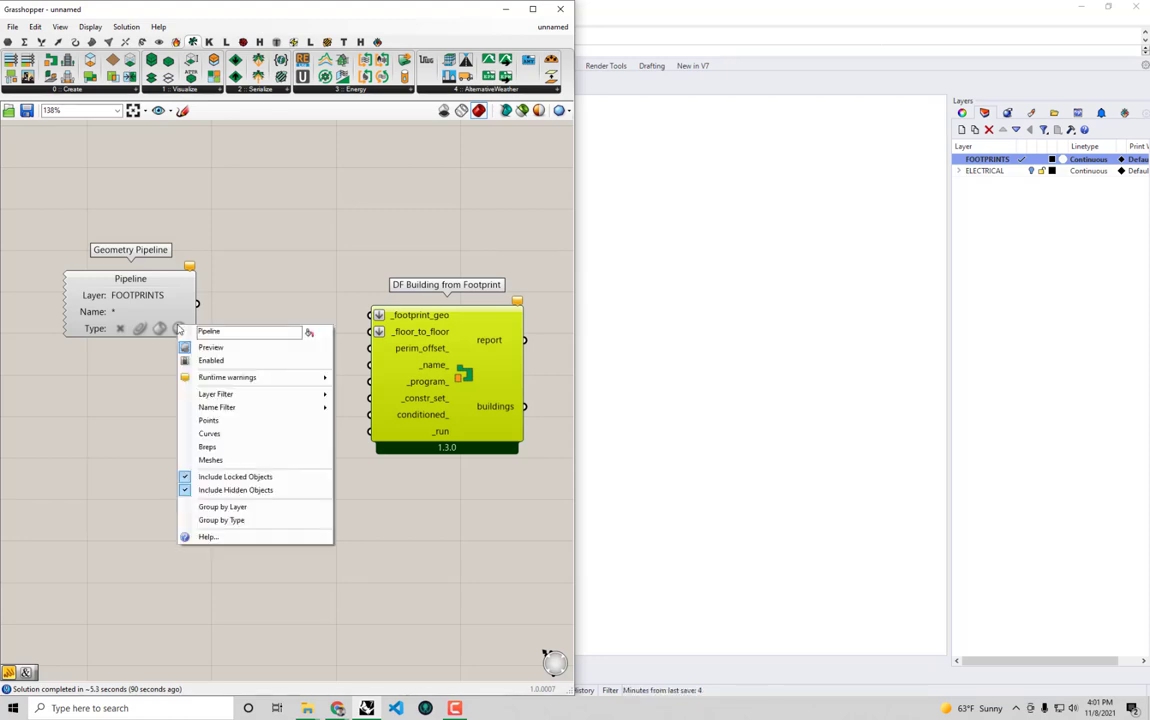
left_click(242, 447)
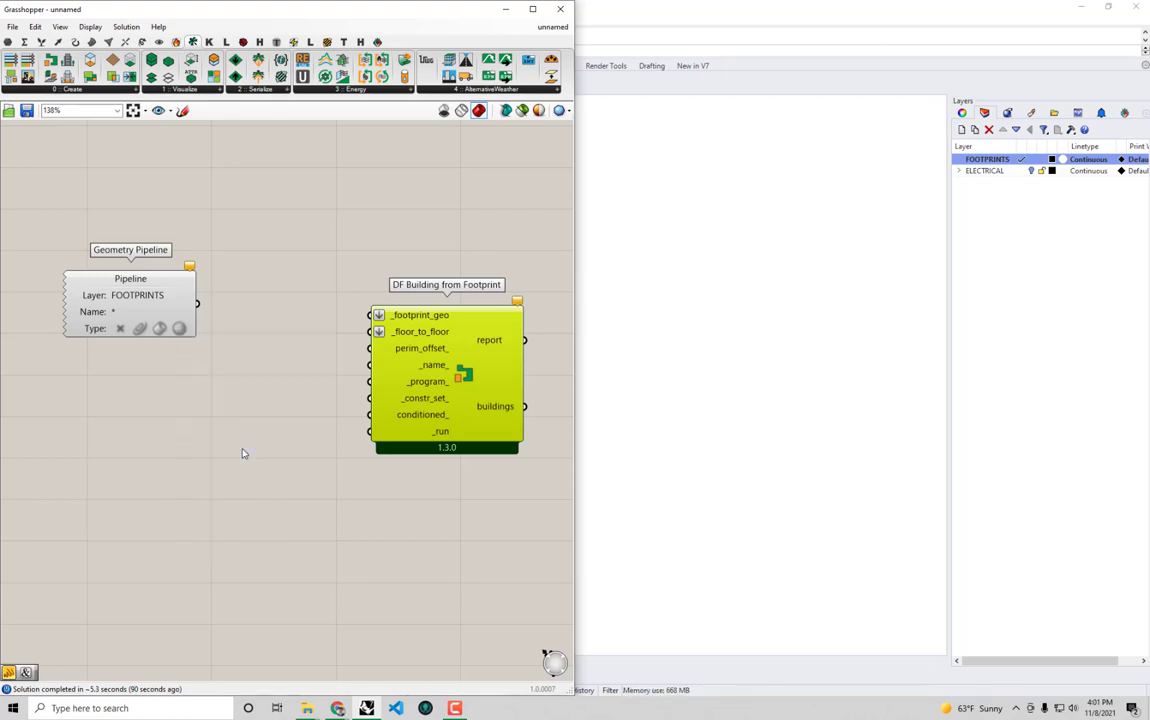
- Add a Panel above the components, wire the Geometry Pipeline output into it, and enlarge it to list all referenced geometry
double_click(320, 213)
type("panel")
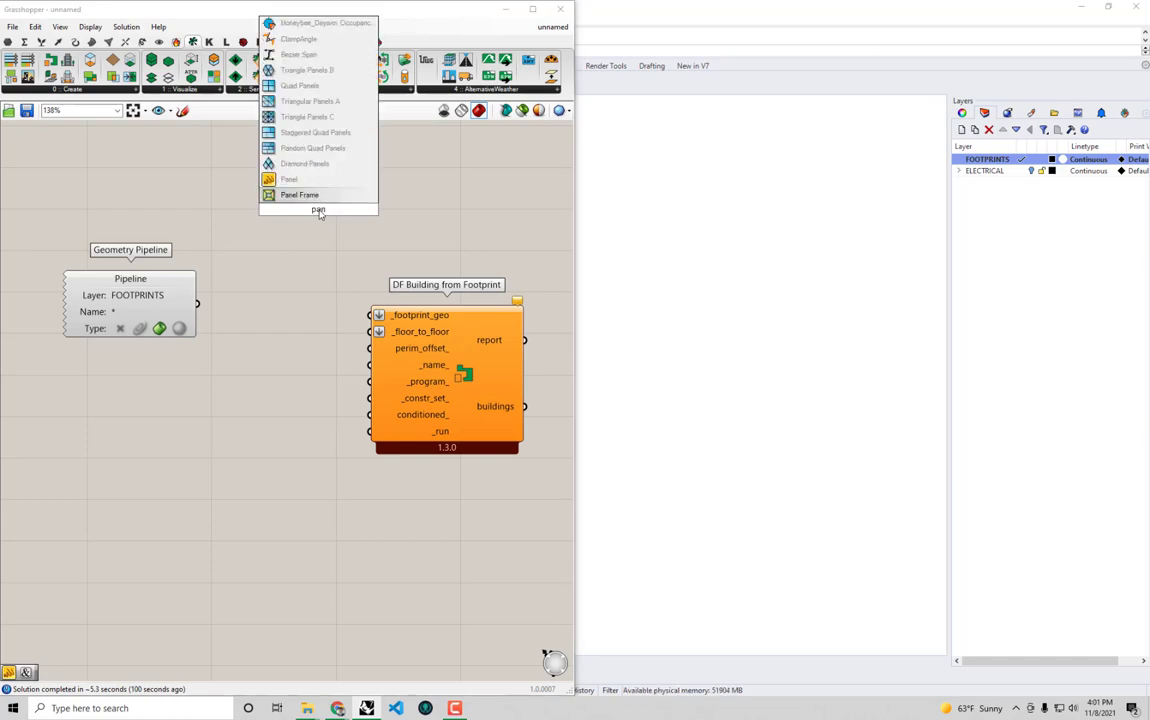
left_click(290, 178)
left_click_drag(197, 303, 250, 209)
left_click_drag(387, 230, 504, 367)
scroll(437, 286, "down", 1)
scroll(430, 269, "up", 1)
left_click_drag(445, 282, 408, 343)
left_click_drag(330, 339, 336, 317)
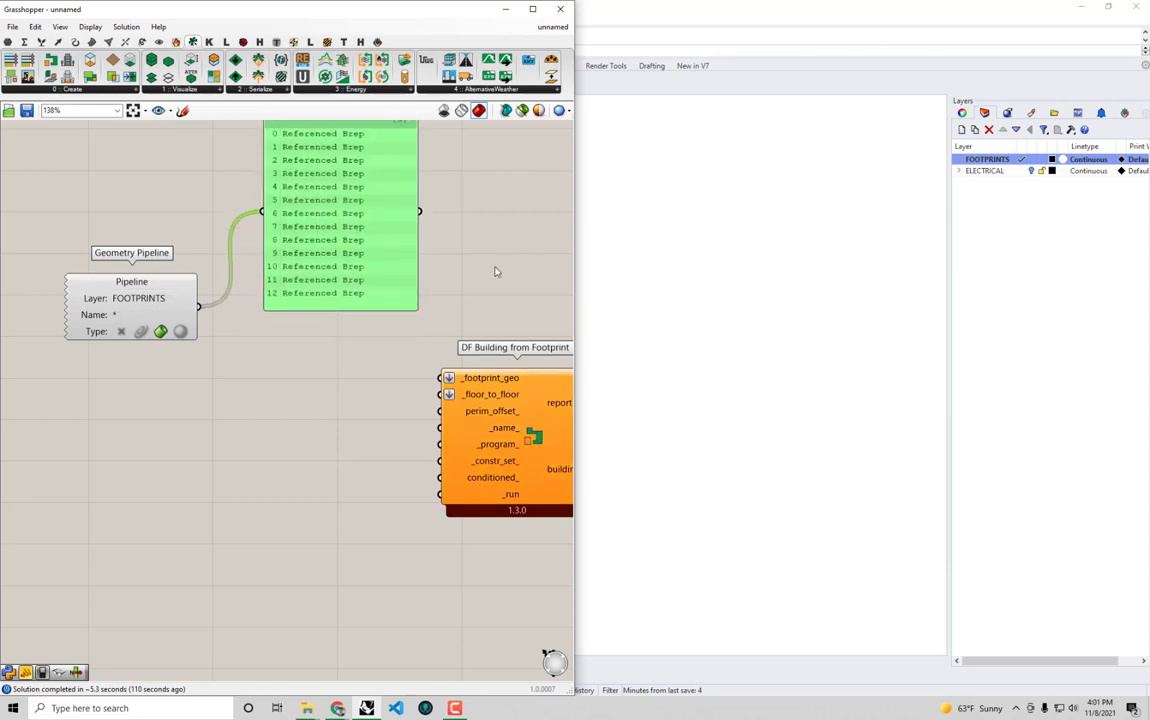
- Connect the Geometry Pipeline output to the _footprint_geo input of DF Building from Footprint
right_click_drag(264, 337, 227, 343)
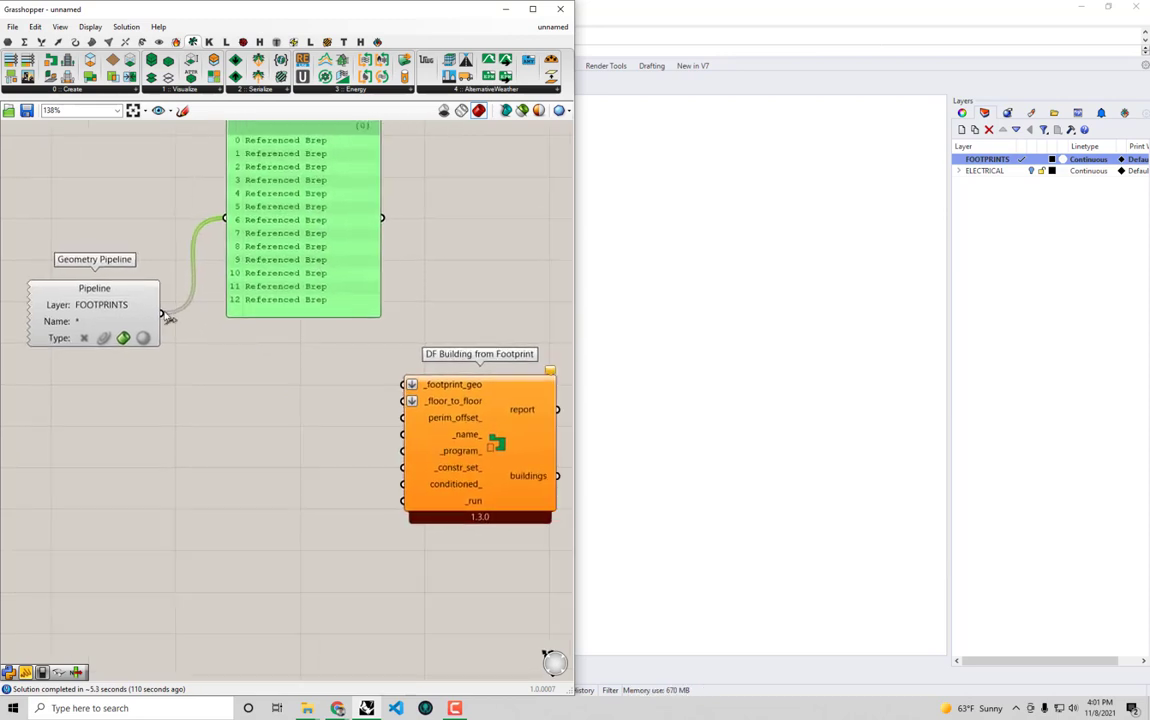
left_click_drag(161, 314, 410, 391)
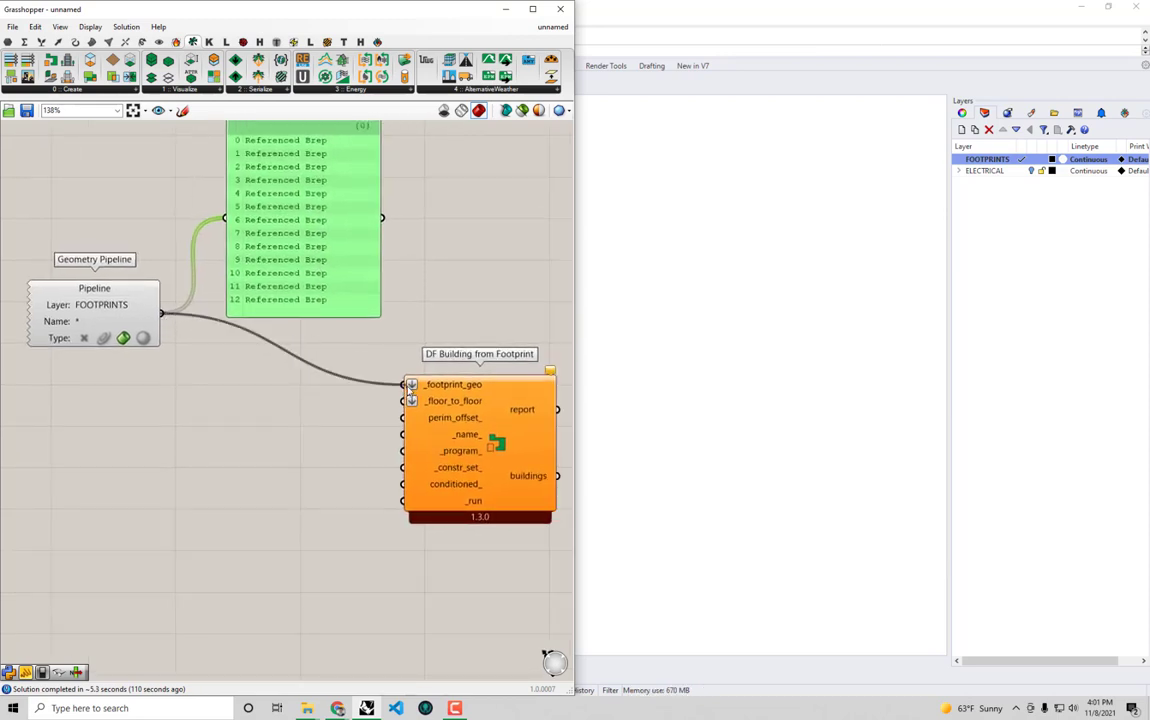
right_click_drag(474, 393, 436, 382)
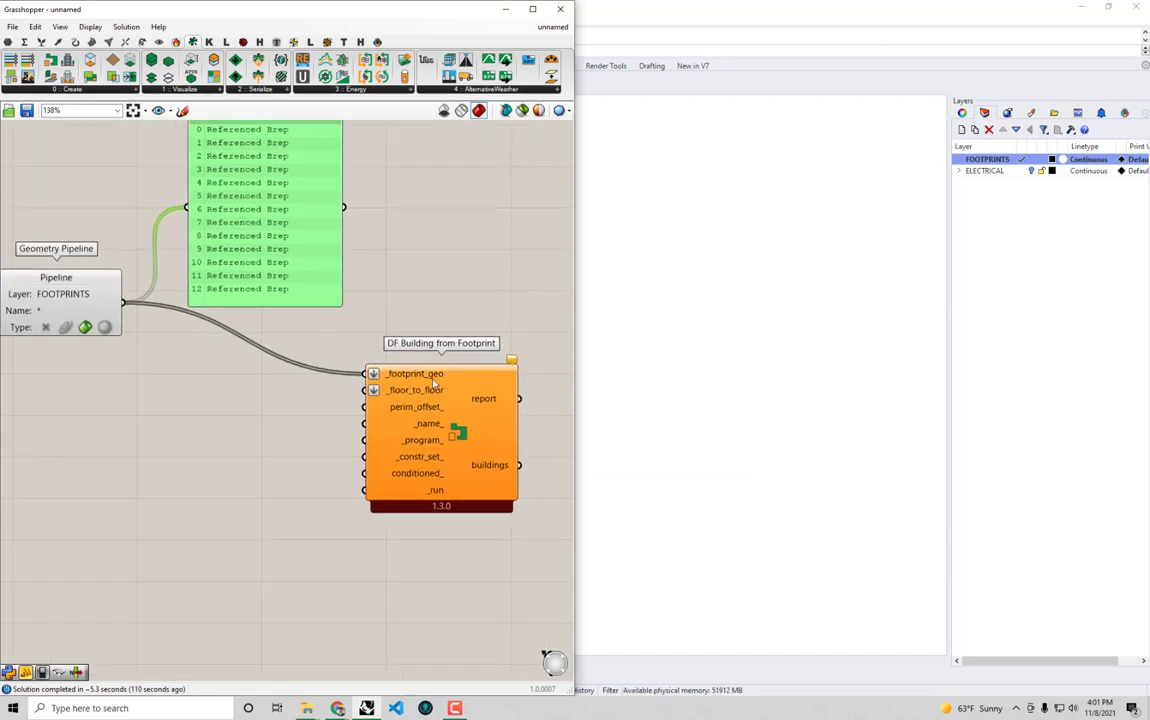
mouse_move(422, 382)
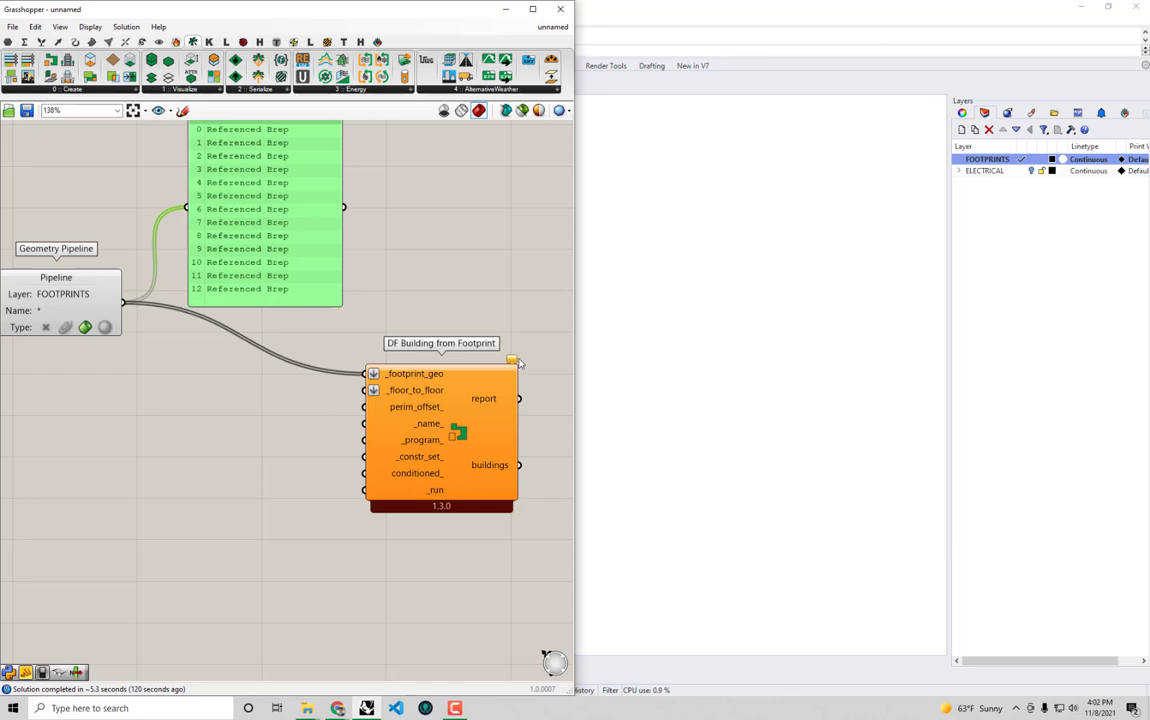
mouse_move(513, 362)
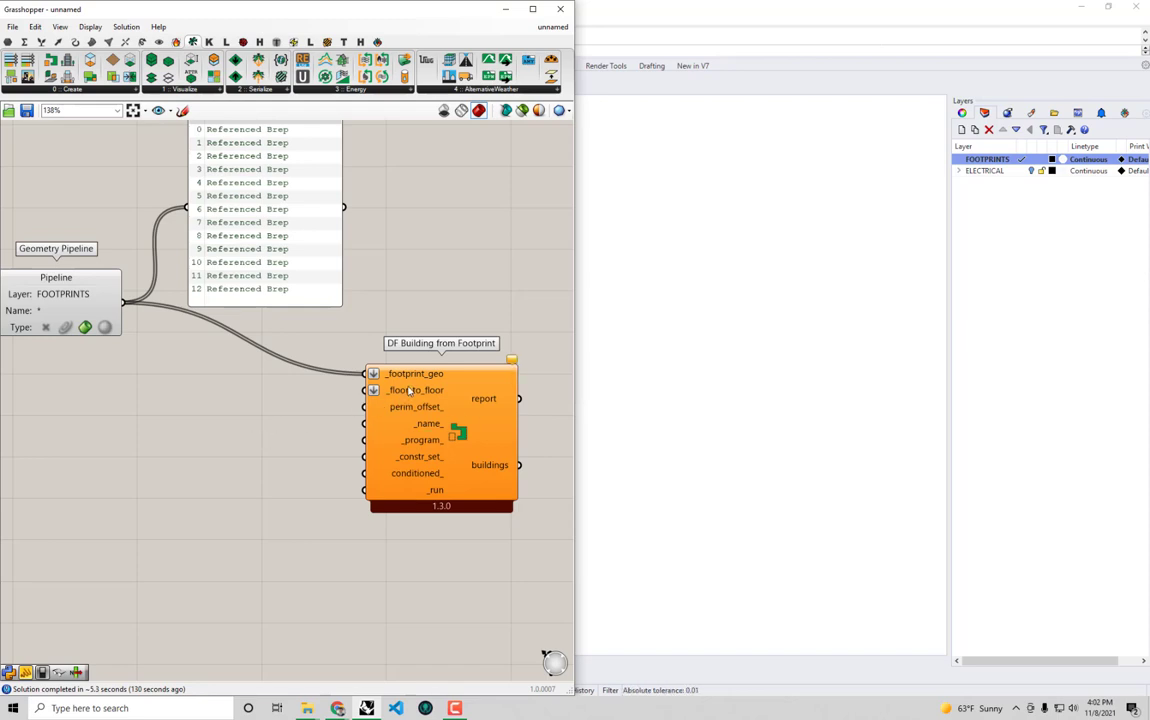
- Add a panel with the value 3.5 and connect it to the _floor_to_floor input of DF Building from Footprint
double_click(255, 420)
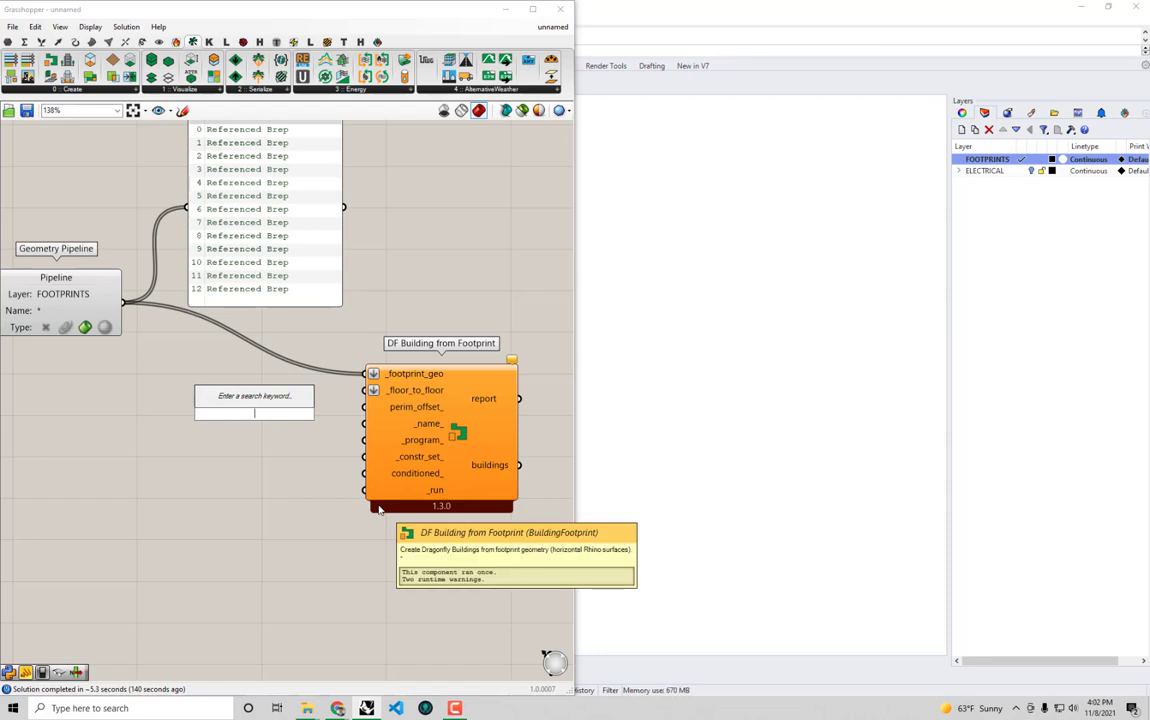
type("1")
key("Return")
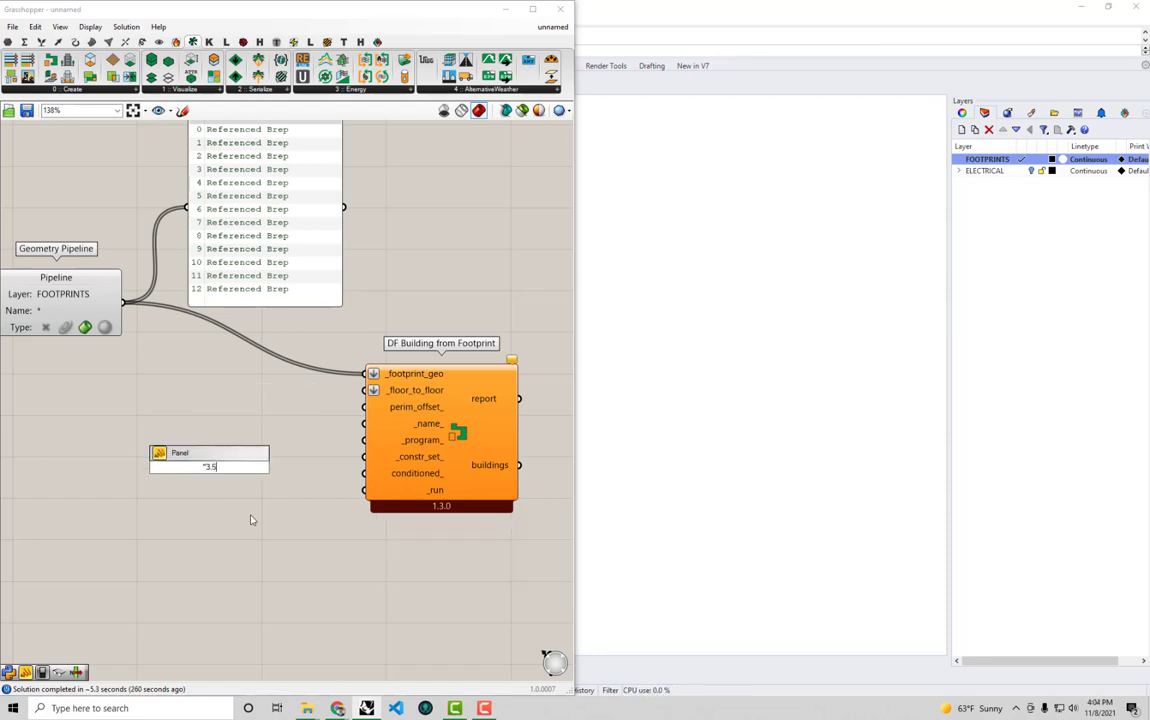
key("Return")
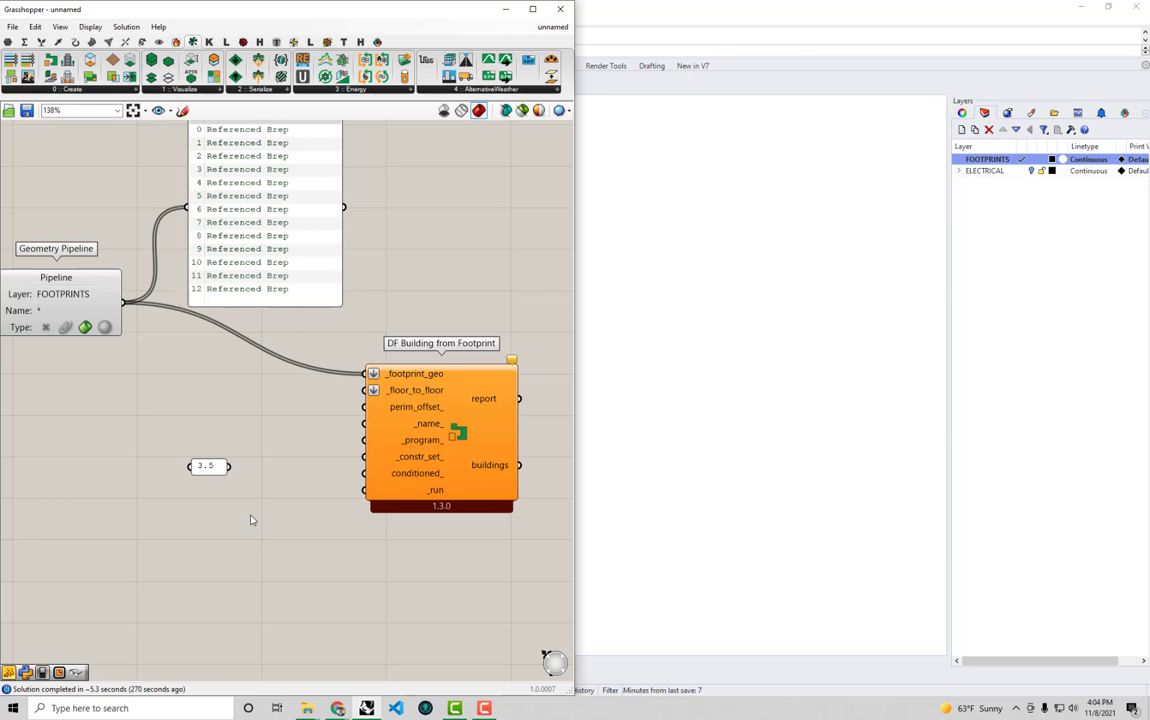
left_click_drag(214, 472, 362, 391)
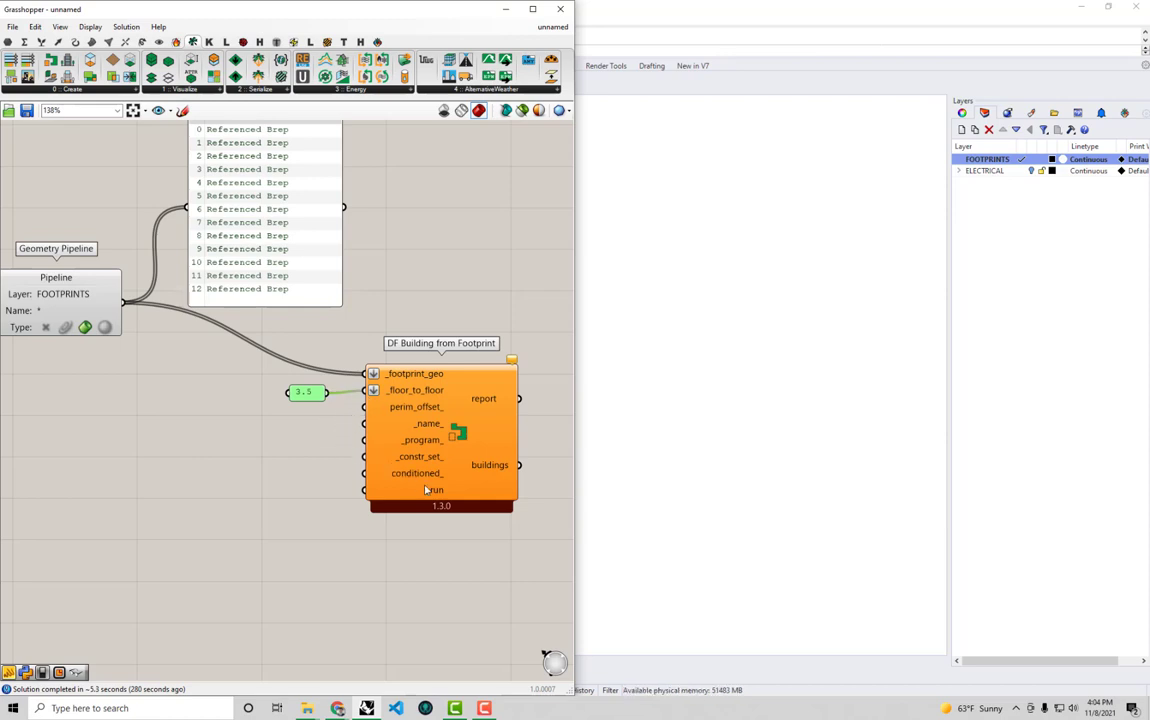
- Add a Boolean Toggle and connect it to the _run input of DF Building from Footprint
double_click(267, 496)
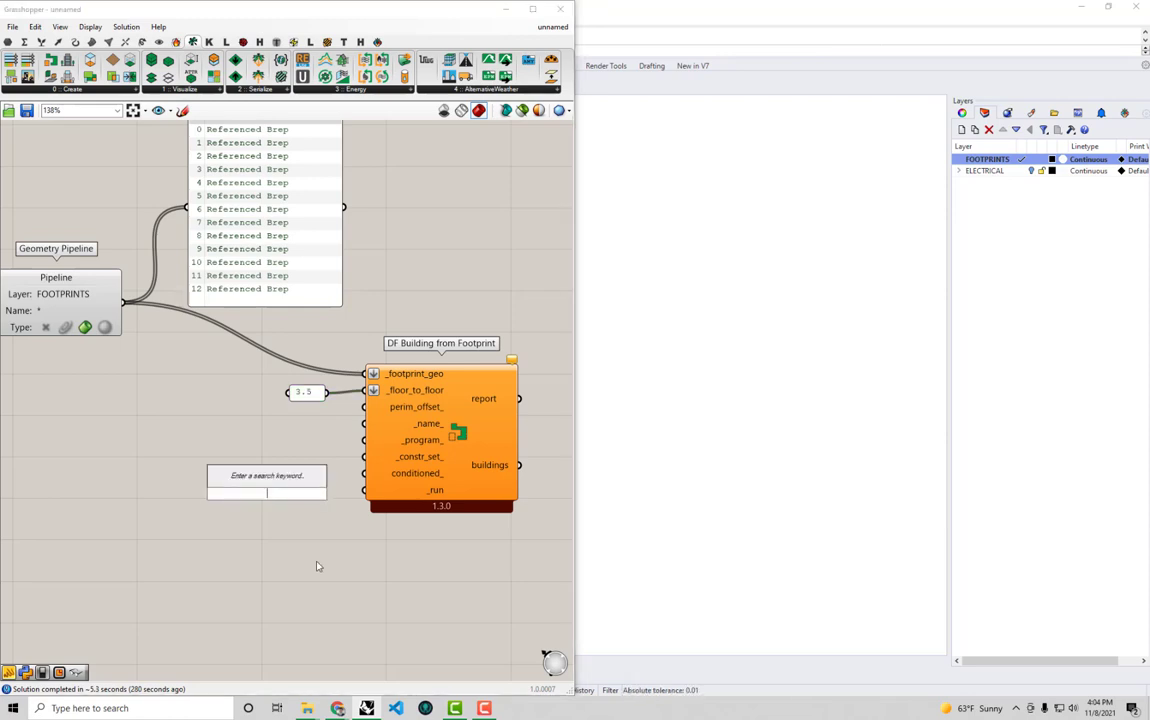
type("boo")
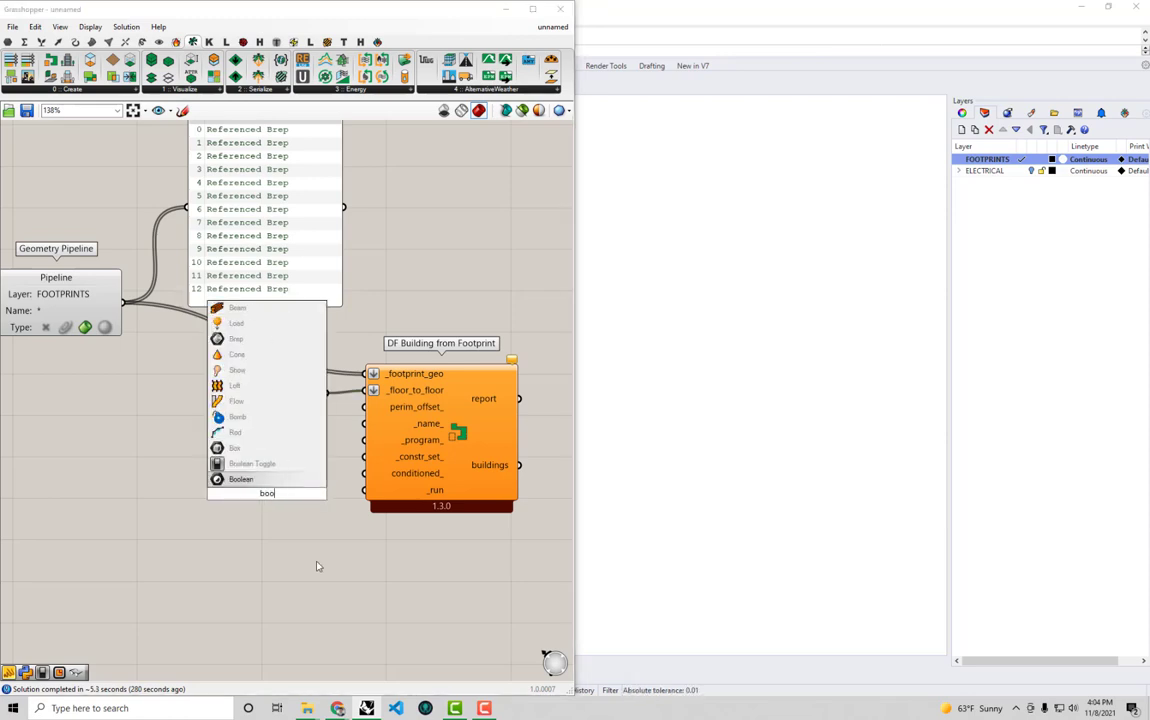
left_click(278, 467)
left_click_drag(312, 492, 366, 491)
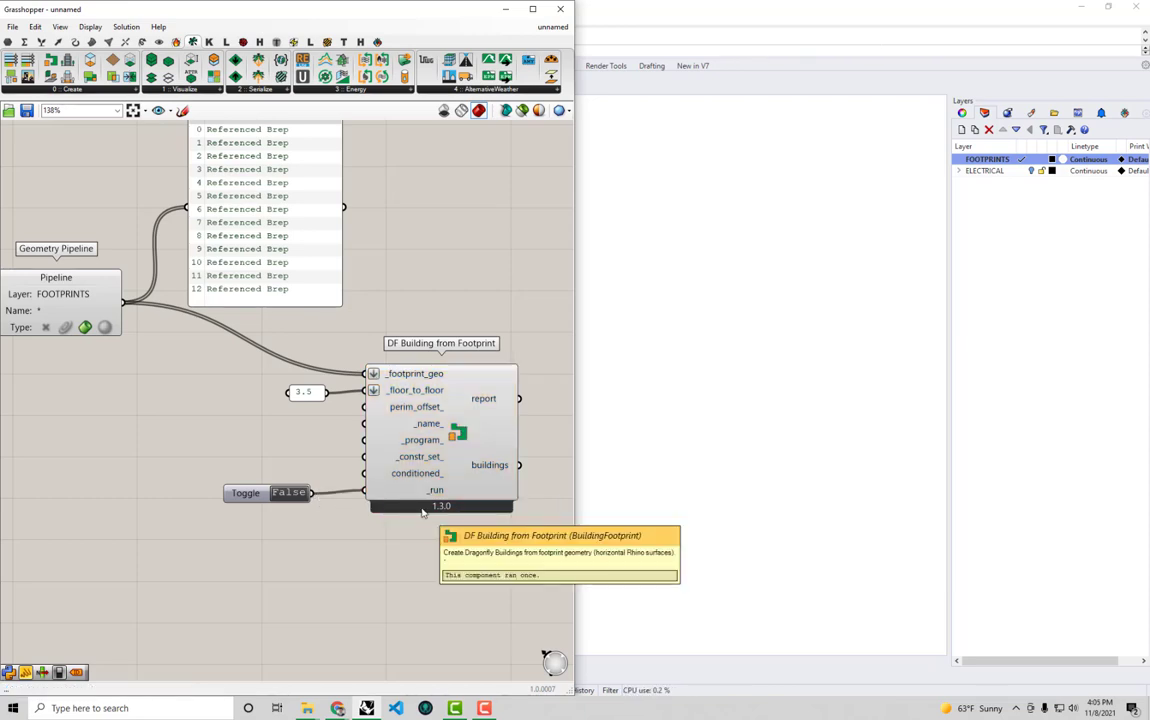
- Move the geometry list panel to the output side of DF Building from Footprint and feed it from the buildings output instead
scroll(422, 510, "down", 2)
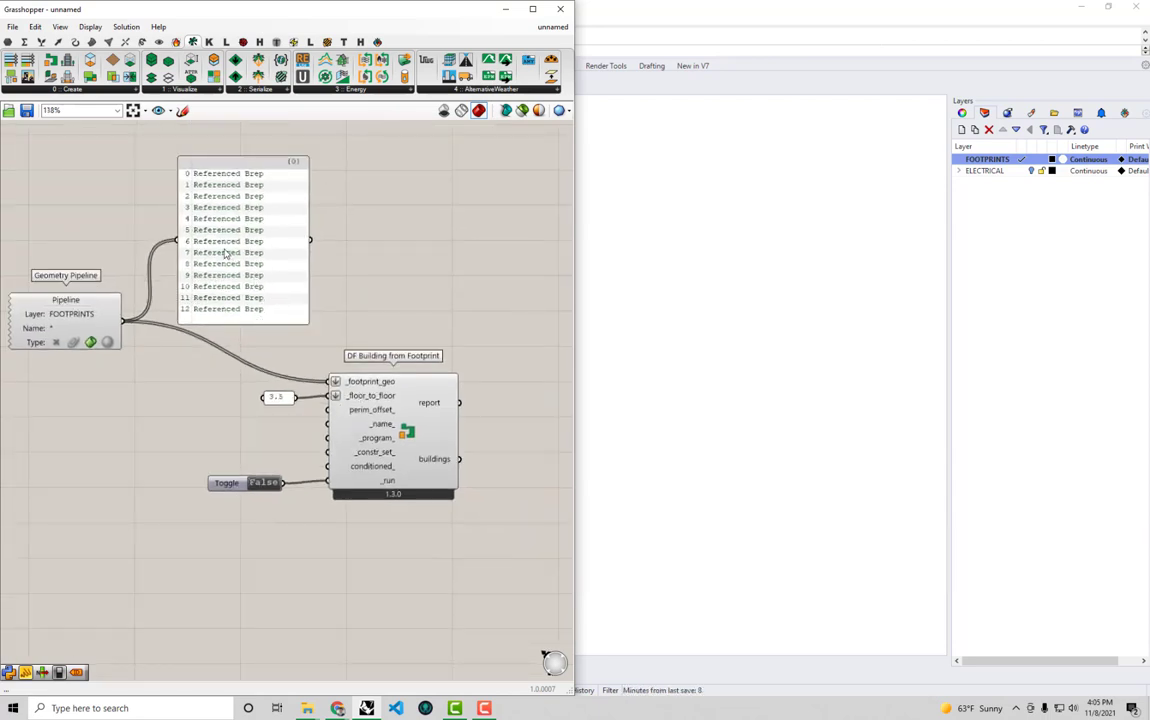
left_click_drag(225, 253, 512, 287)
right_click_drag(484, 449, 418, 457)
left_click_drag(398, 467, 398, 281)
left_click_drag(447, 317, 480, 466)
right_click_drag(376, 506, 378, 505)
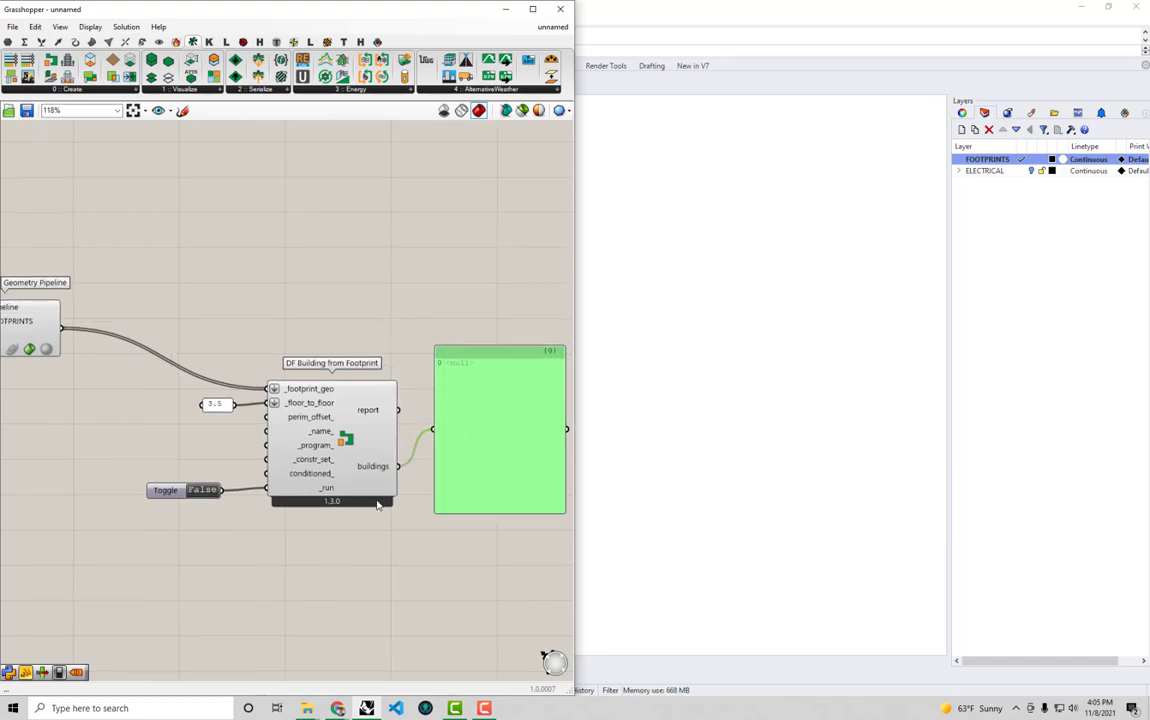
- Set the Boolean Toggle to True to run the building creation and make the buildings panel taller
double_click(203, 491)
right_click_drag(418, 547, 380, 532)
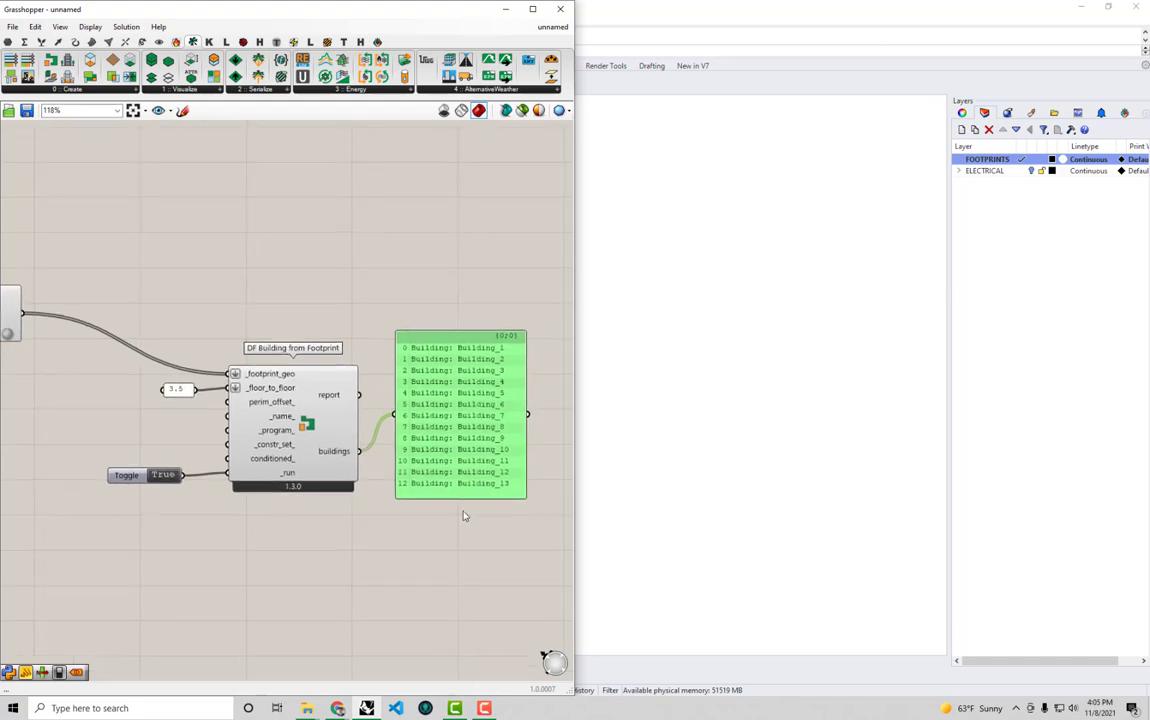
left_click_drag(524, 494, 524, 516)
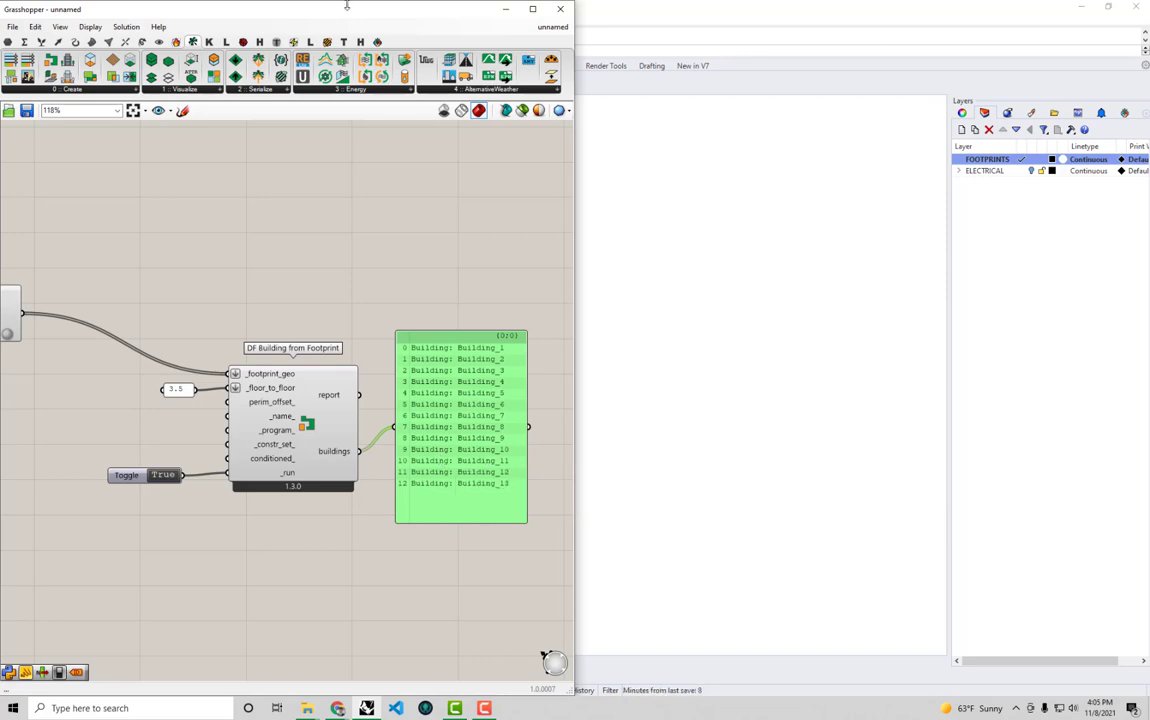
- Place the Grasshopper window beside the Rhino viewport and add a DF Vizualize All component near the buildings output
left_click_drag(352, 13, 1148, 110)
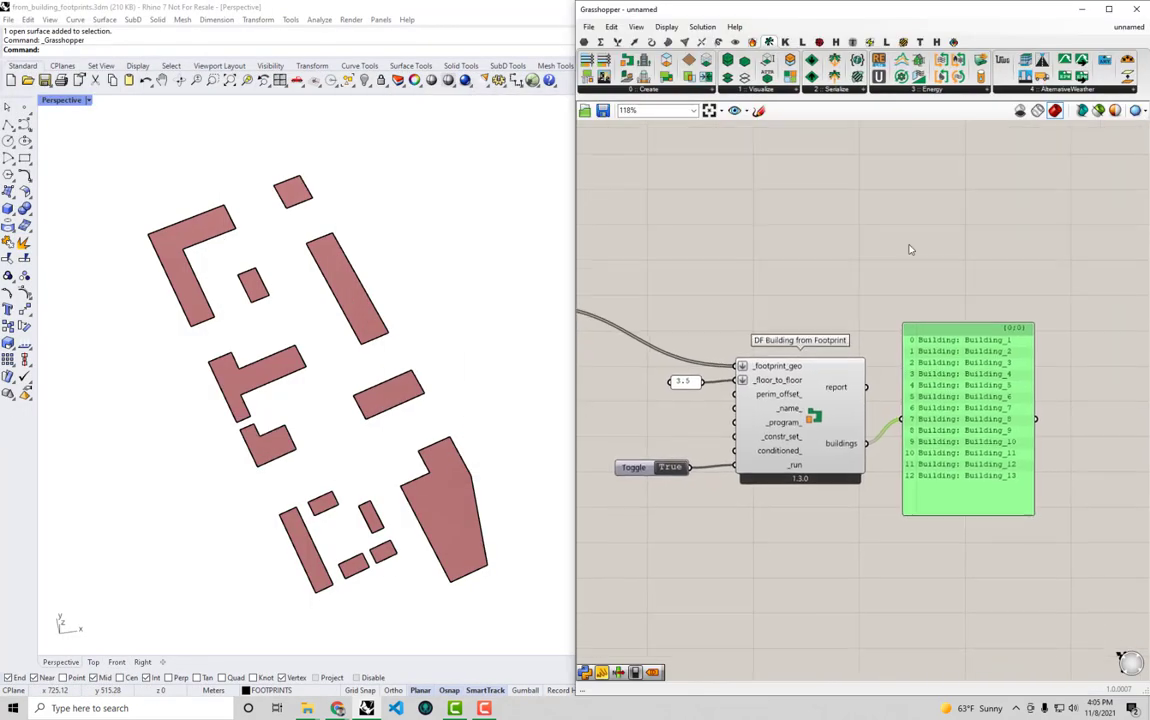
left_click_drag(1052, 344, 1090, 318)
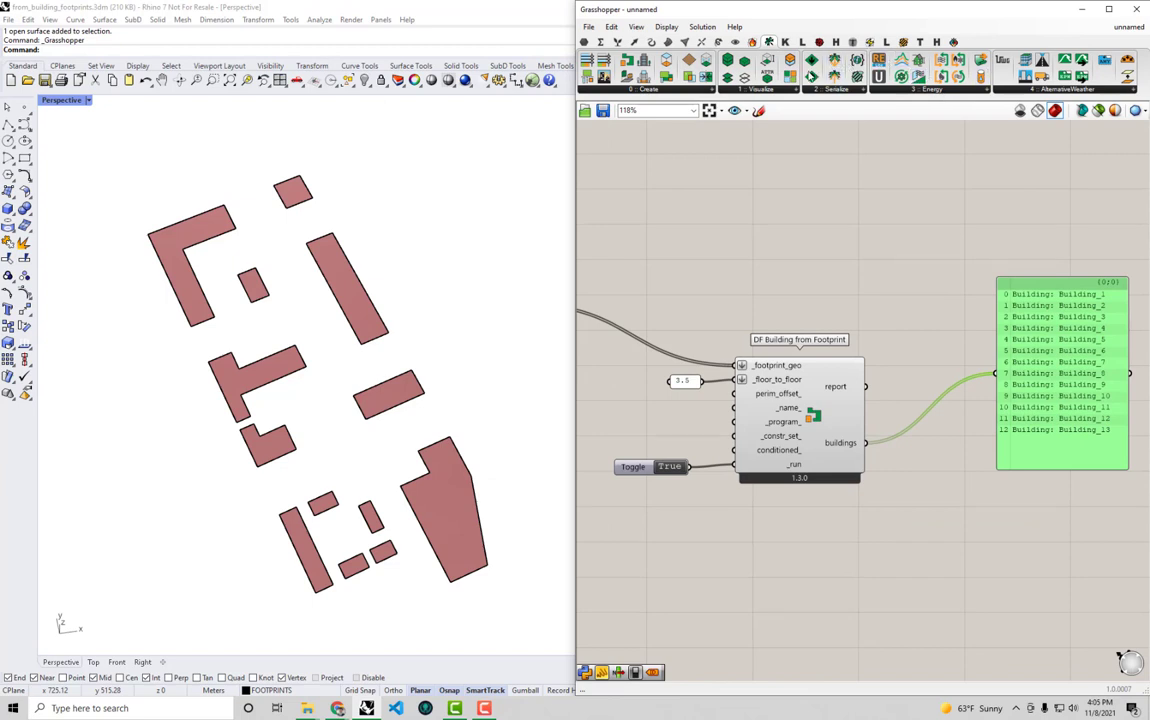
left_click(742, 90)
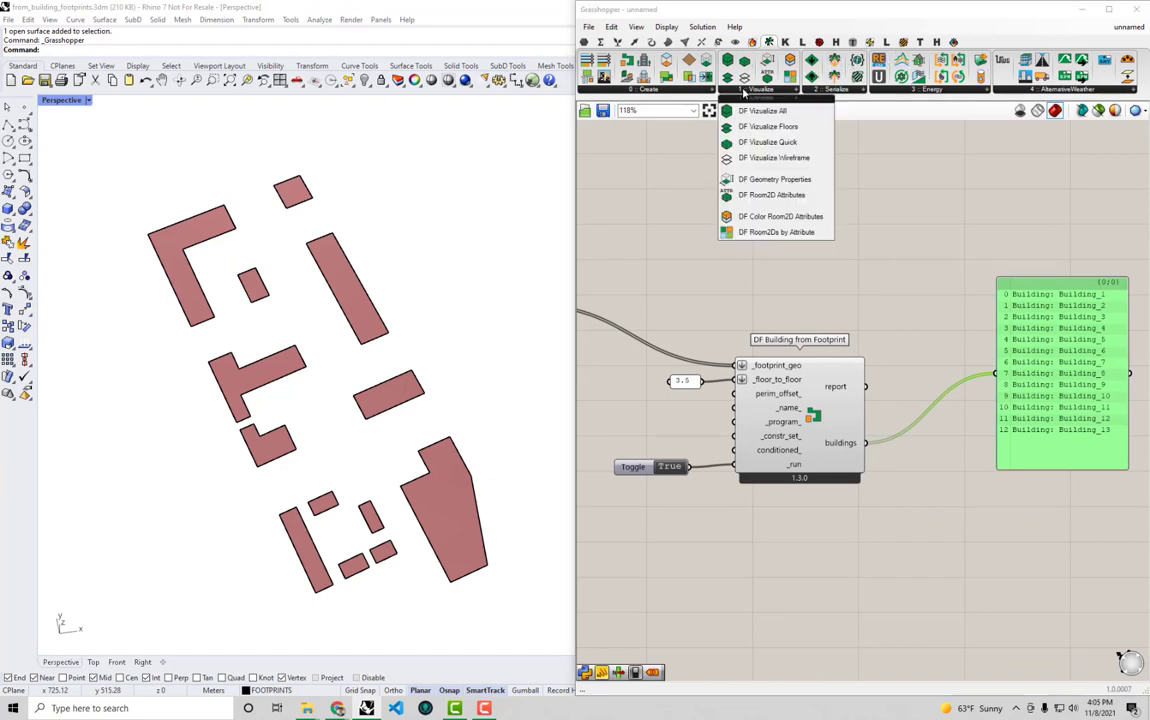
left_click(766, 112)
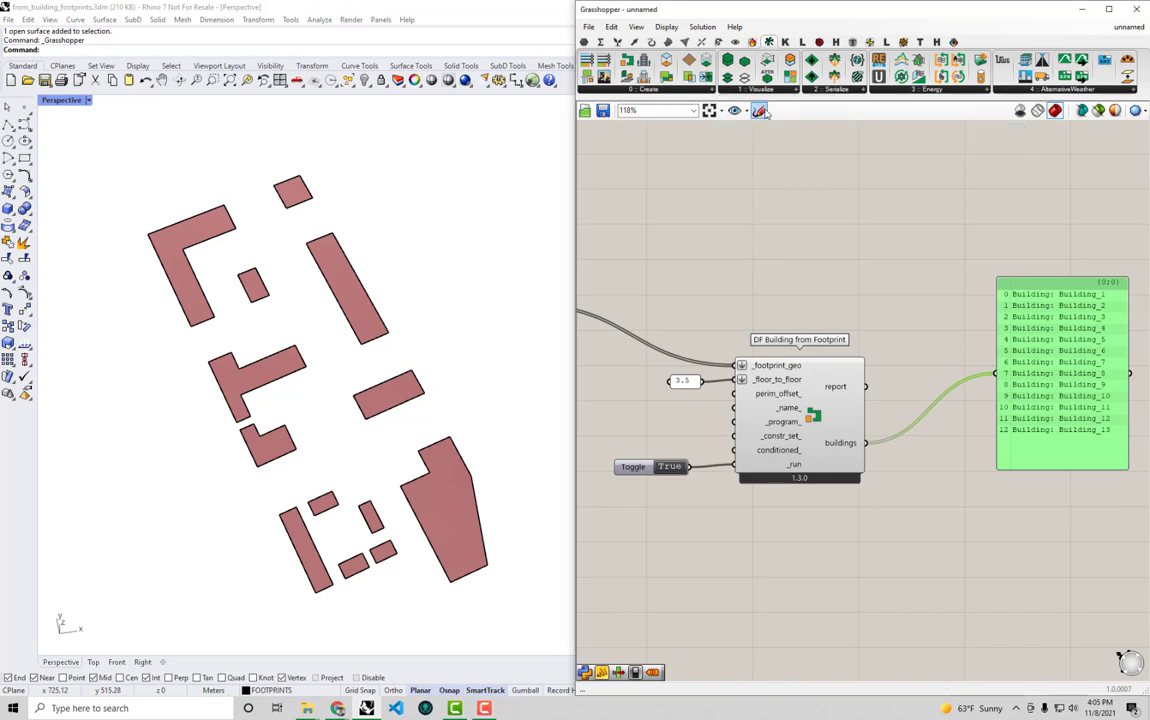
left_click(915, 268)
left_click_drag(1002, 294, 1046, 331)
left_click_drag(917, 218, 947, 260)
scroll(891, 326, "up", 2)
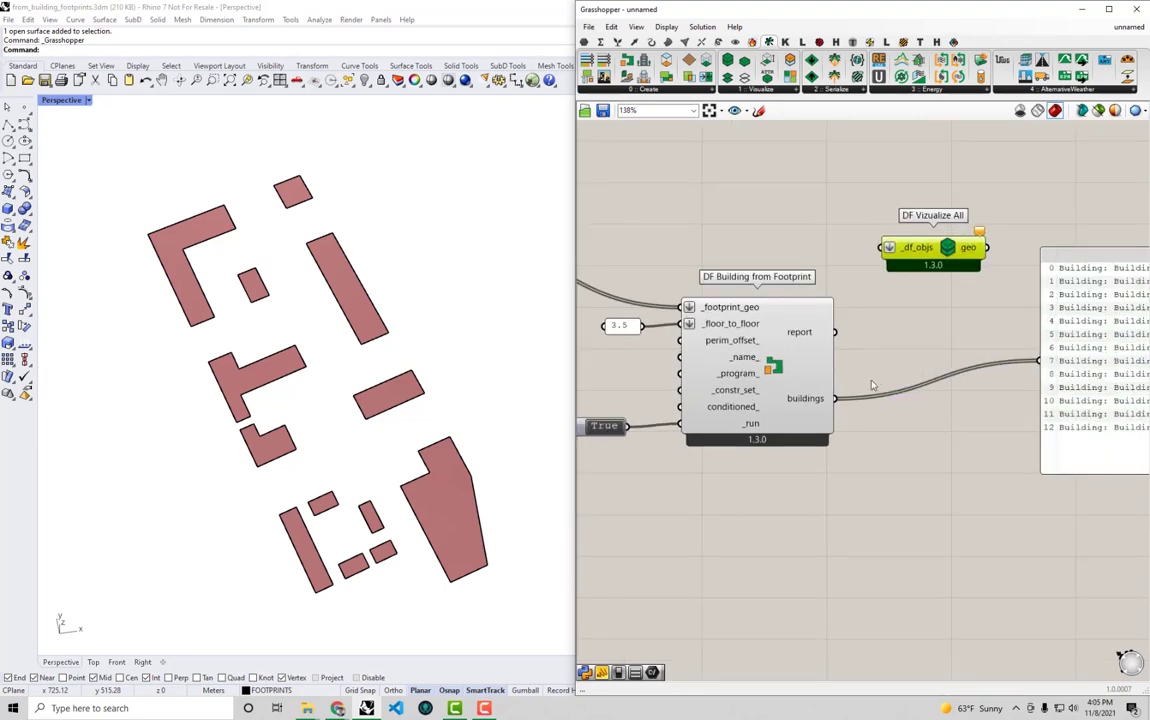
- Connect the buildings output to the _df_objs input of DF Vizualize All and inspect the generated buildings in the Rhino perspective view
left_click_drag(835, 398, 879, 254)
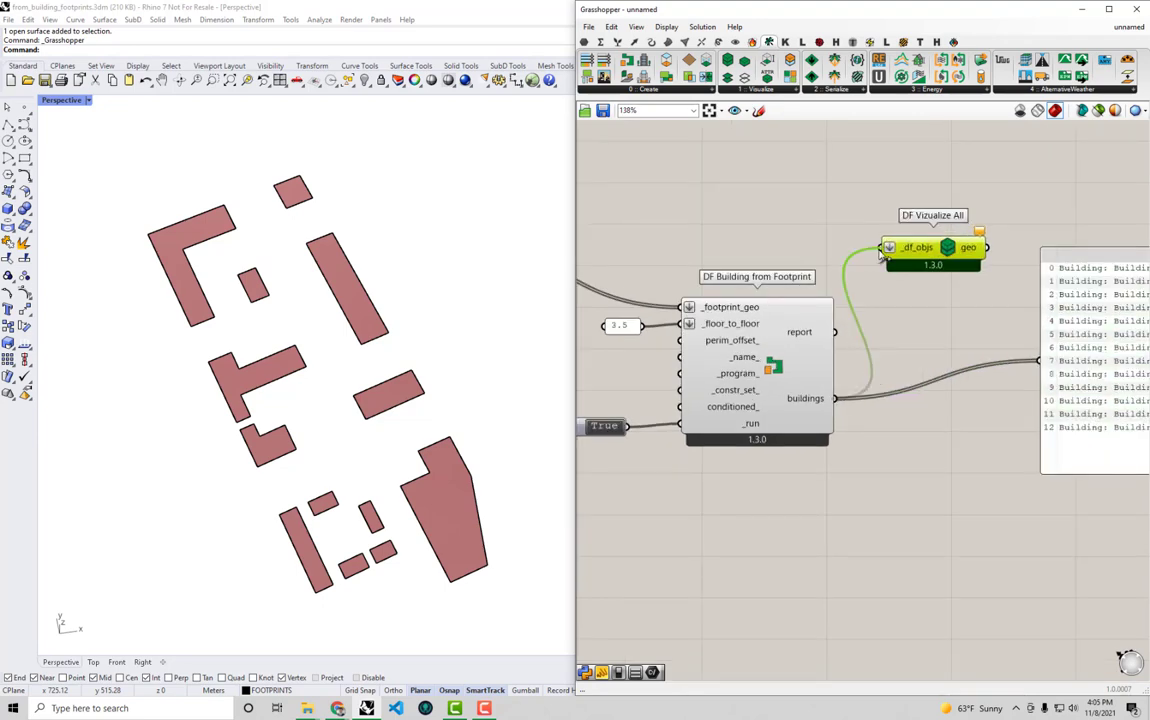
right_click_drag(413, 497, 431, 419)
scroll(491, 484, "up", 7)
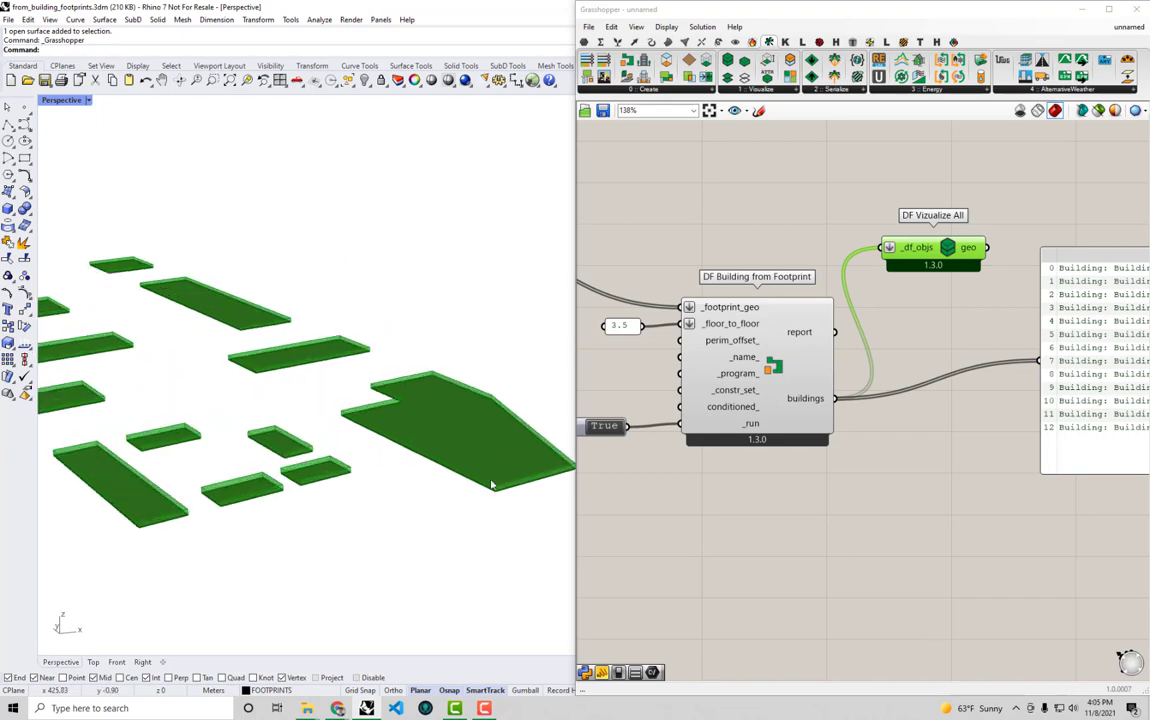
right_click_drag(491, 485, 535, 364)
- Enlarge the 3.5 floor-to-floor panel and turn off its Multiline Data option
right_click_drag(656, 357, 755, 355)
mouse_move(820, 325)
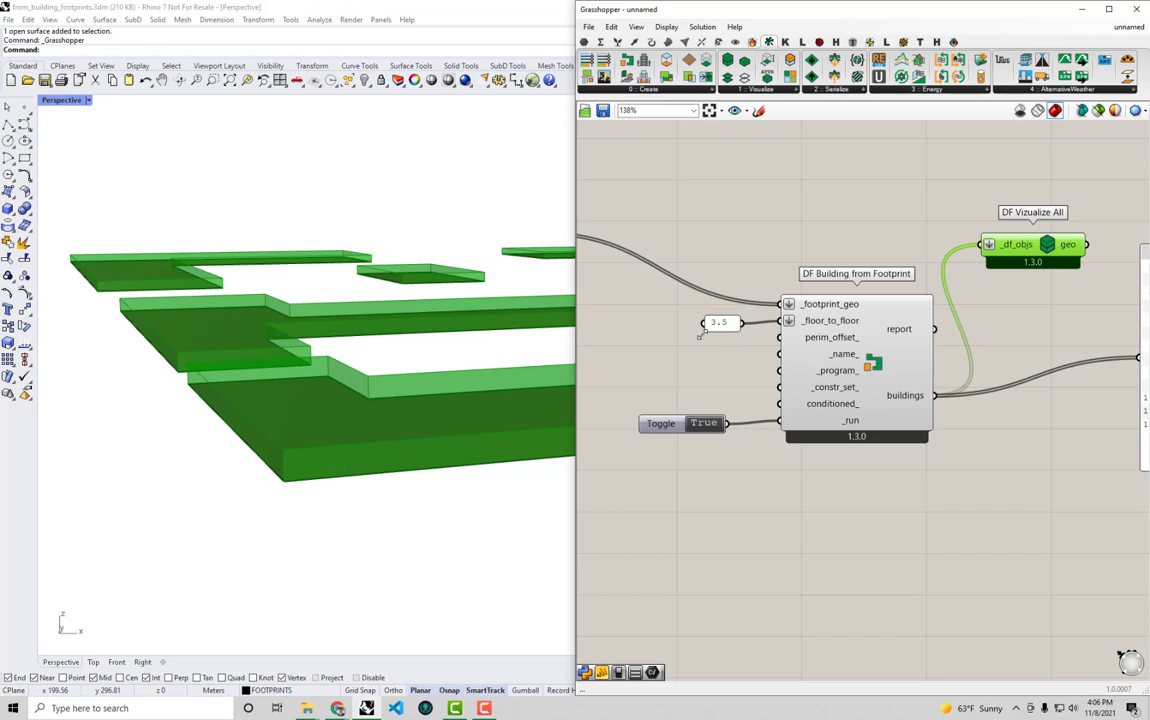
left_click_drag(702, 334, 646, 372)
right_click_drag(686, 368, 741, 354)
scroll(750, 346, "down", 1)
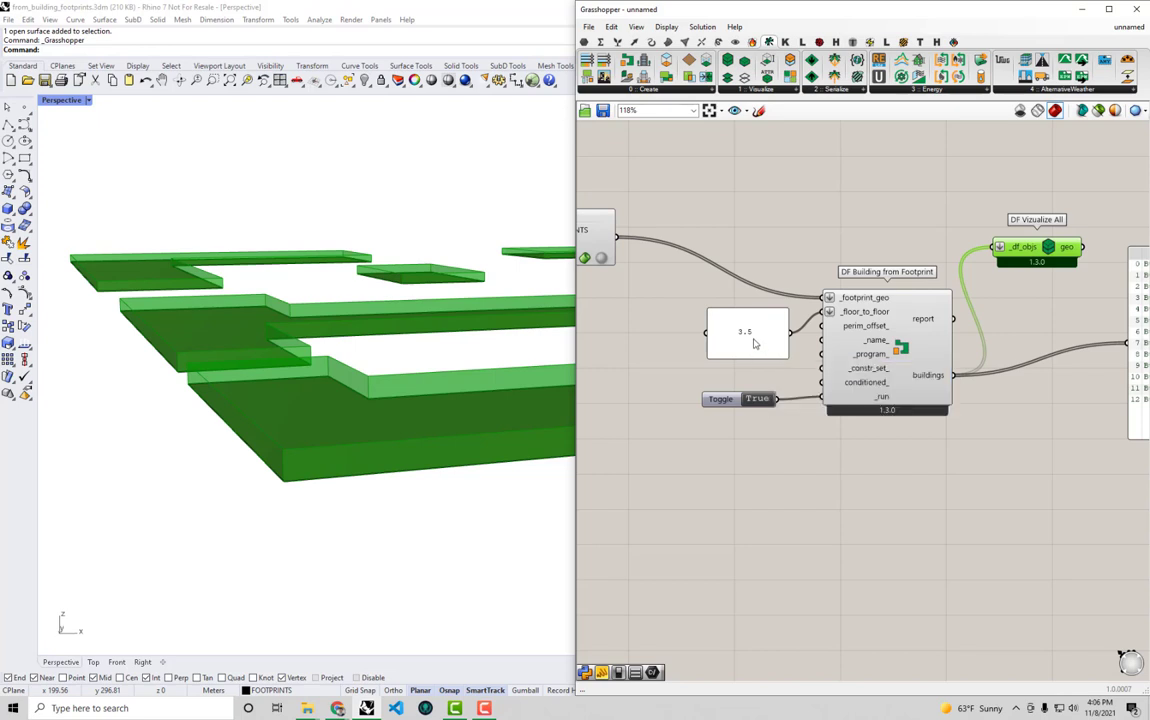
right_click(768, 340)
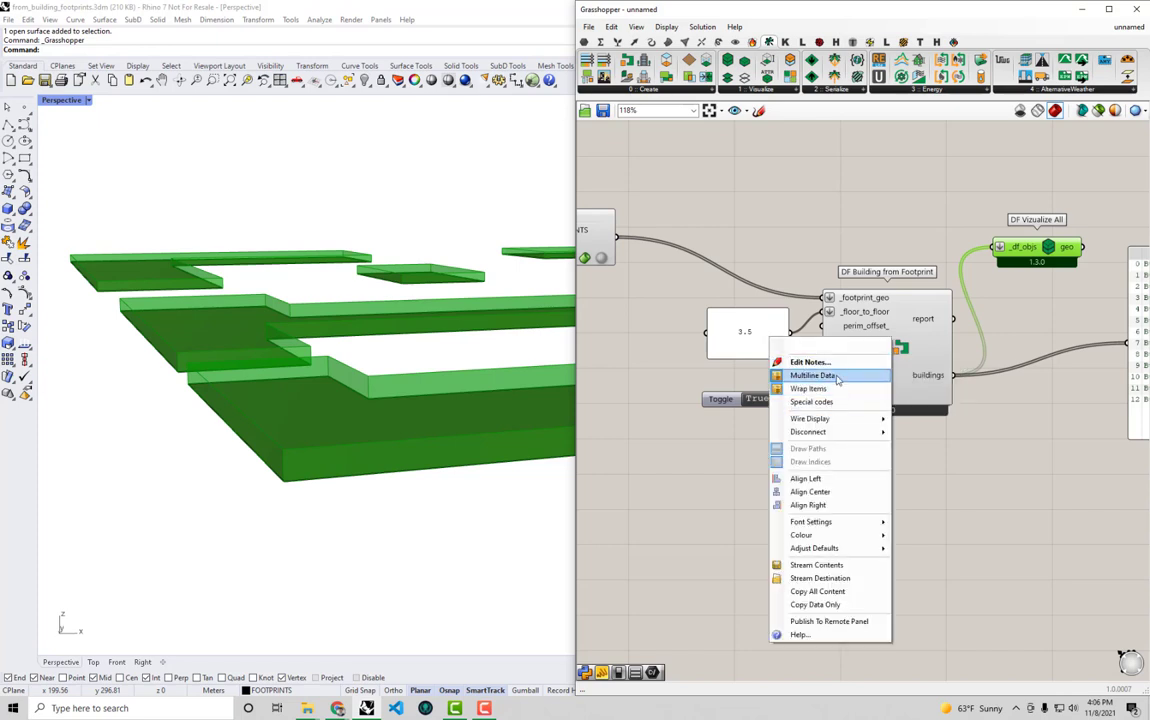
left_click(837, 377)
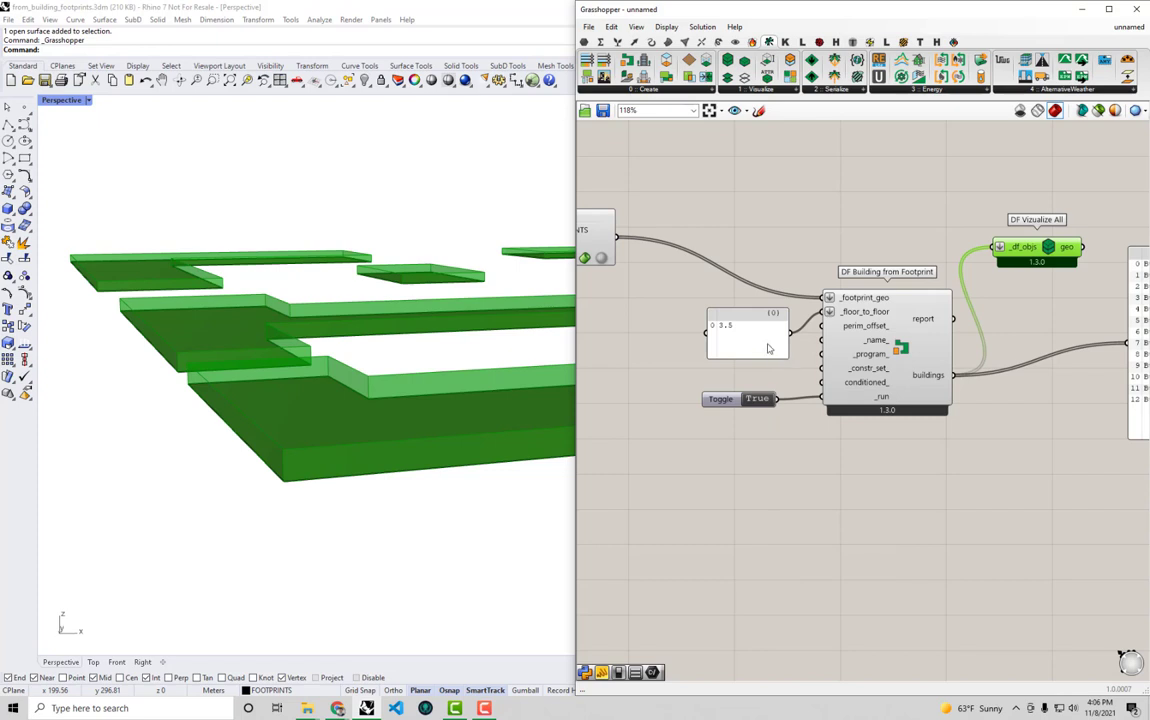
- Enter three separate lines of 3.5 in the floor-to-floor panel and inspect the stacked stories in the perspective view
double_click(768, 348)
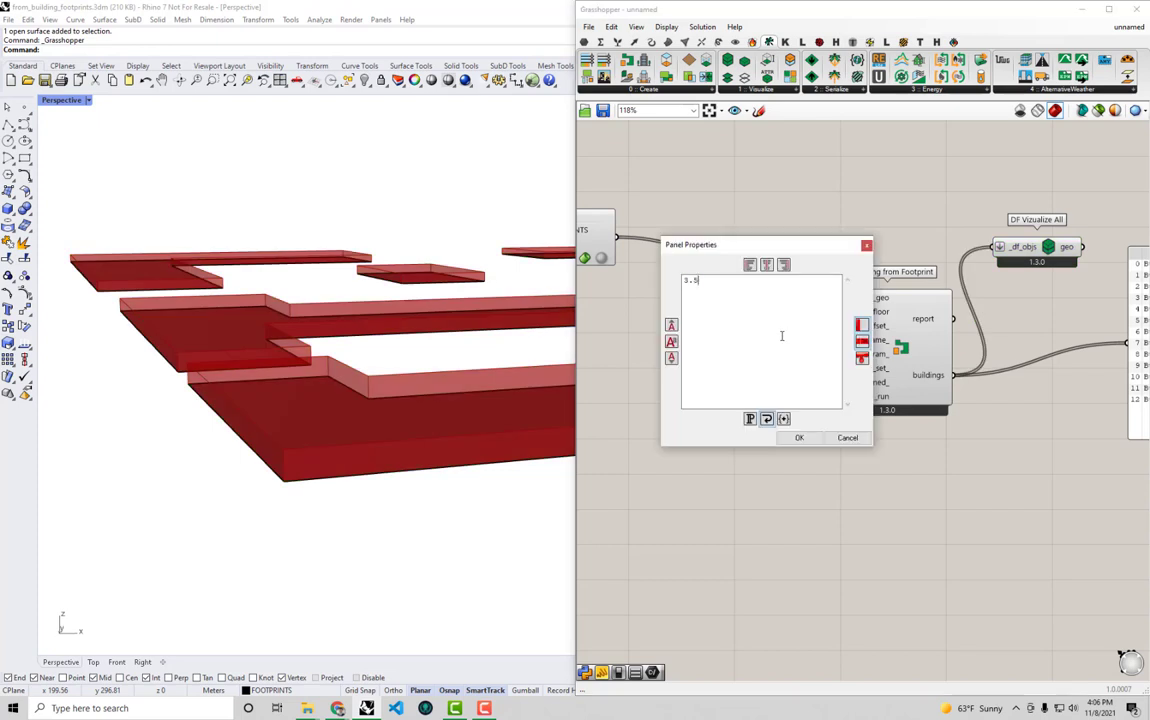
key("Return")
type("3.5")
key("Return")
type("3.5")
left_click(799, 440)
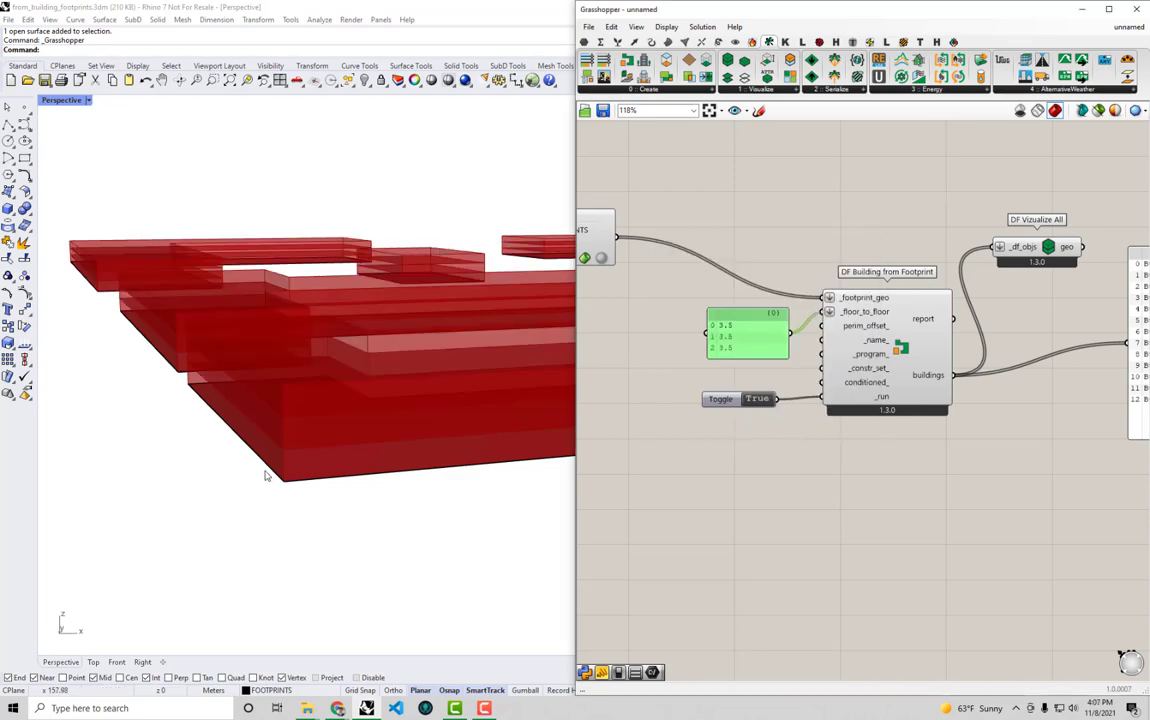
right_click_drag(265, 475, 324, 467)
right_click_drag(369, 428, 558, 391)
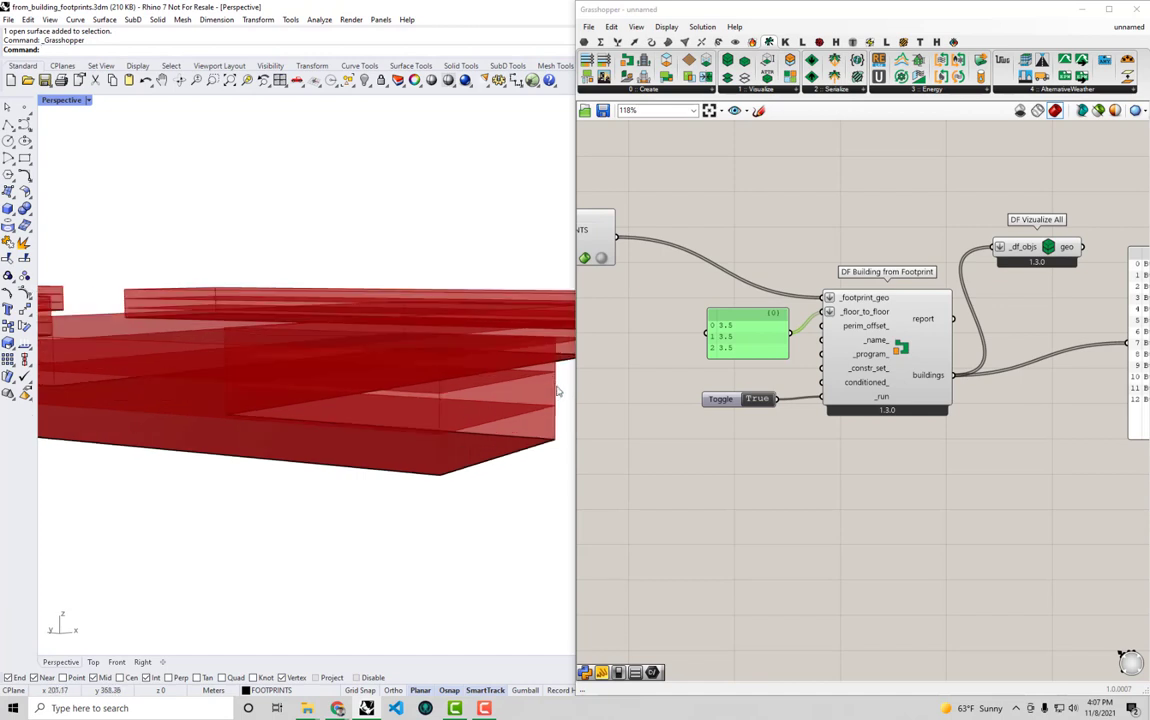
- Change the first floor-to-floor value in the panel to 5 and inspect the taller ground stories in the perspective view
double_click(745, 329)
left_click_drag(711, 262, 558, 253)
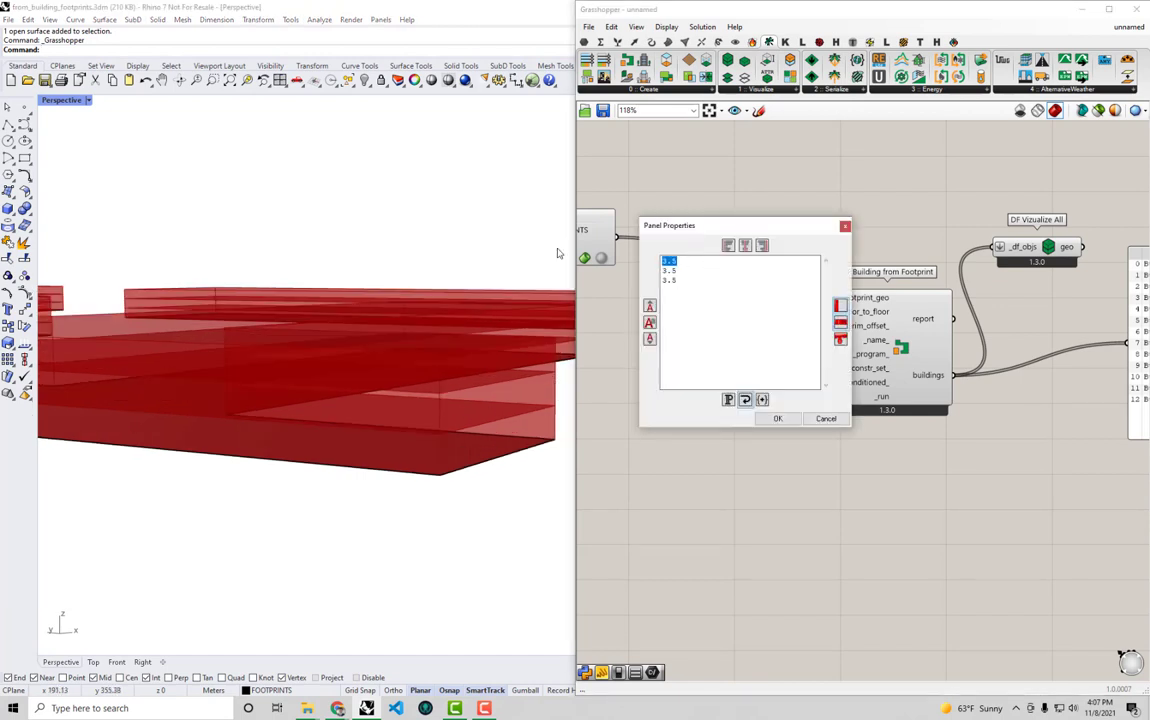
type("5")
left_click(777, 418)
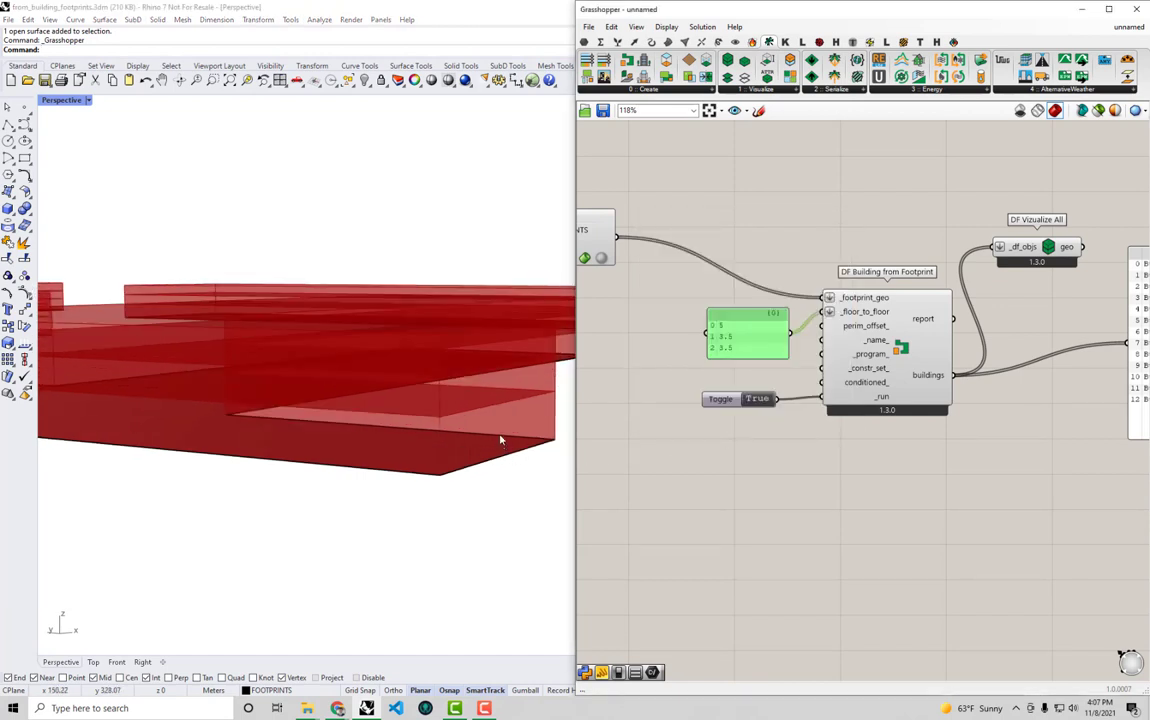
right_click_drag(501, 440, 426, 398)
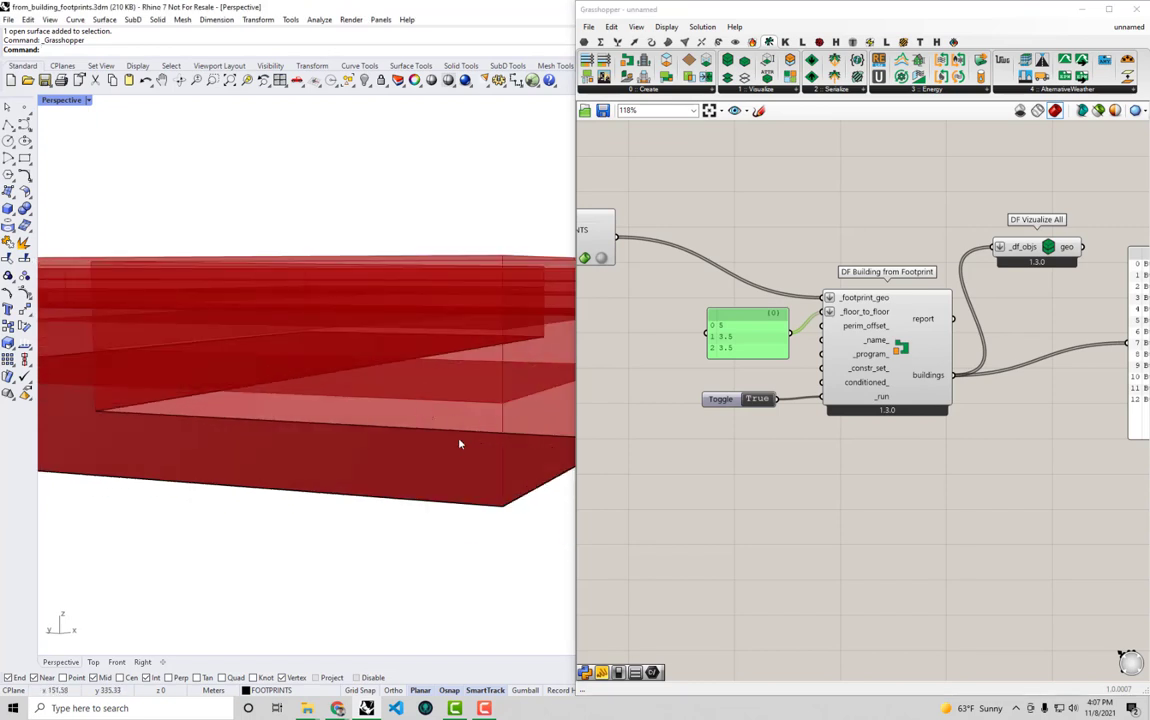
scroll(450, 425, "down", 6)
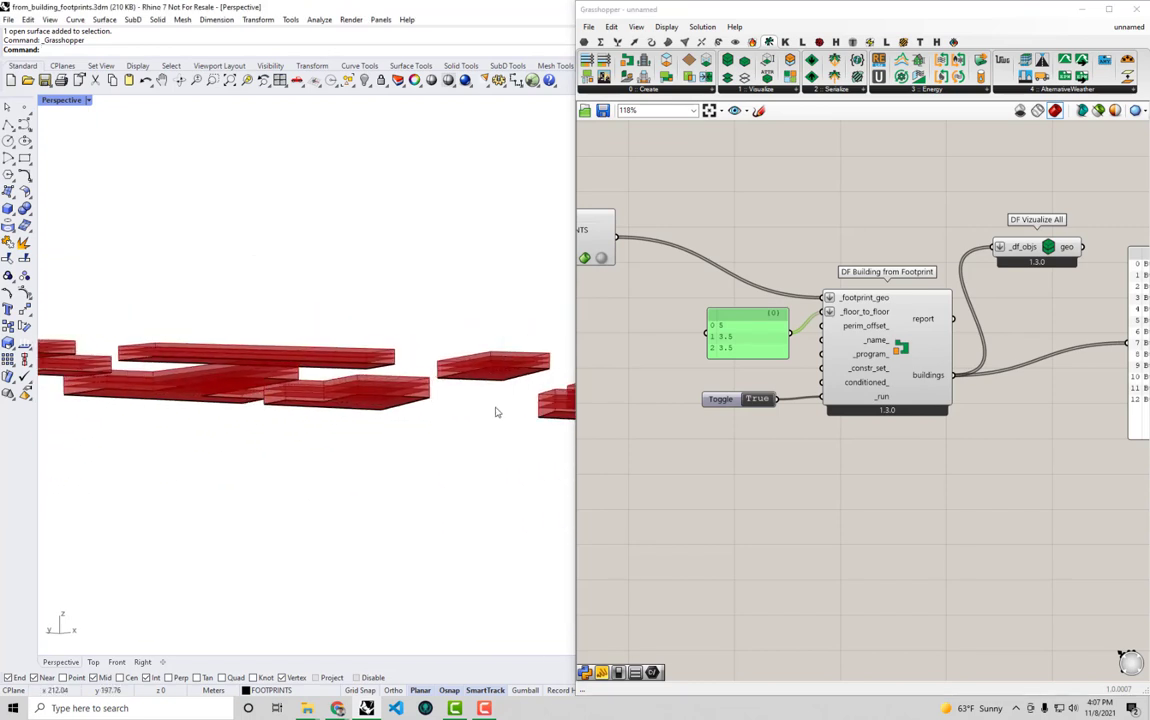
scroll(495, 412, "up", 1)
scroll(285, 406, "up", 3)
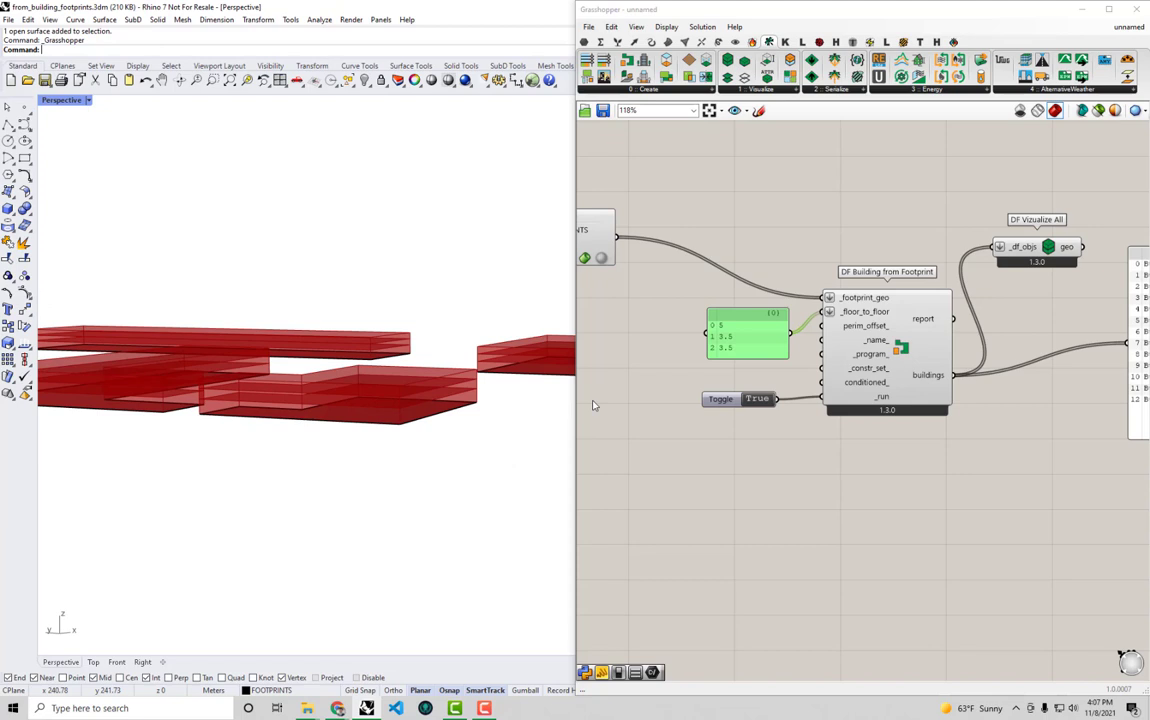
- Reduce the floor-to-floor panel to a single value of 3.5
double_click(737, 326)
left_click(687, 267)
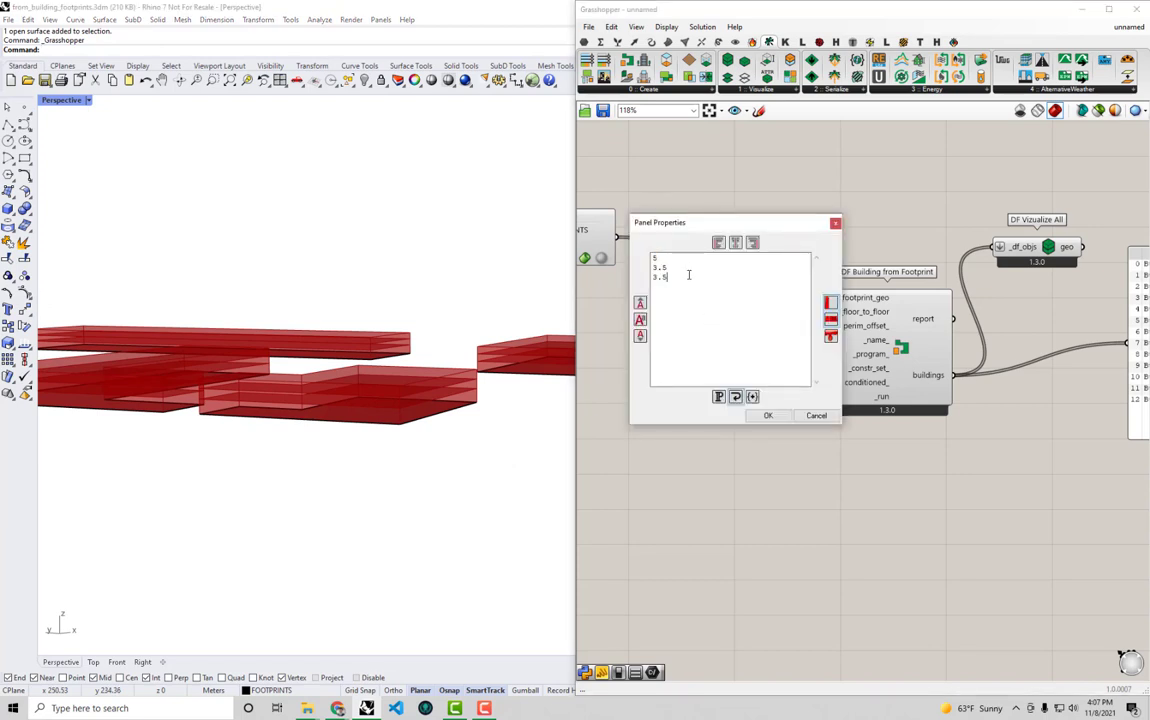
left_click_drag(688, 274, 635, 259)
type("3.")
left_click(761, 414)
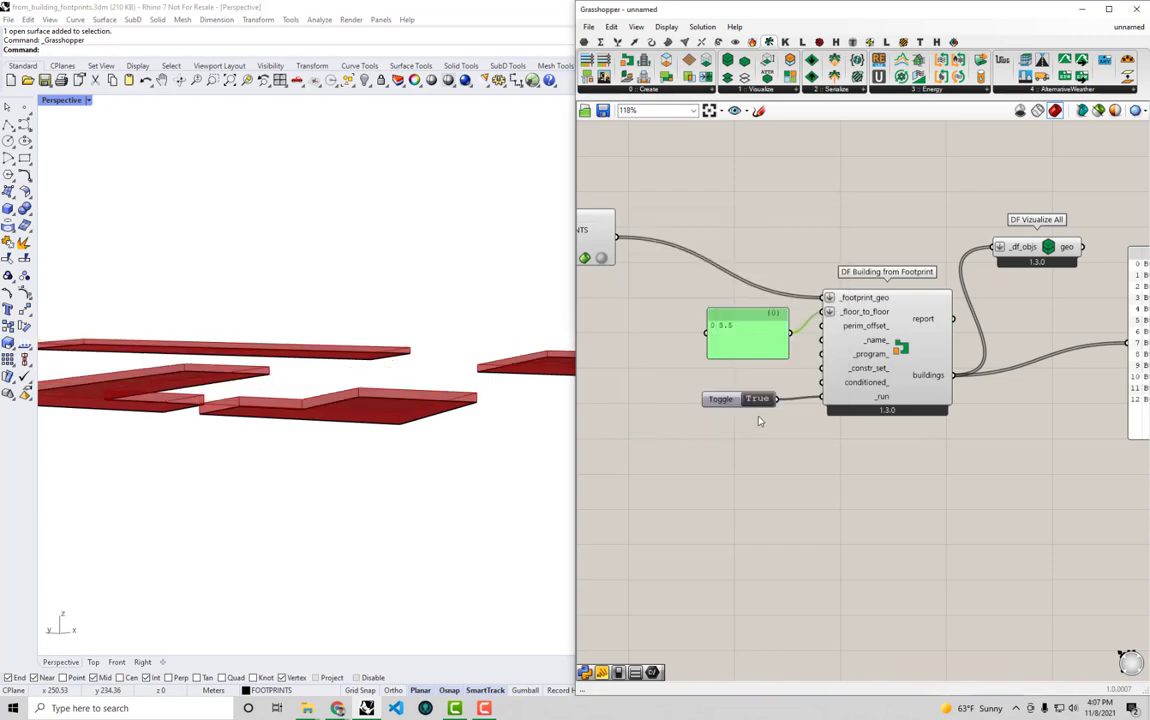
- Move the Grasshopper window out of the way and examine the object names of several footprint surfaces in Rhino's object properties
right_click_drag(855, 429, 1072, 459)
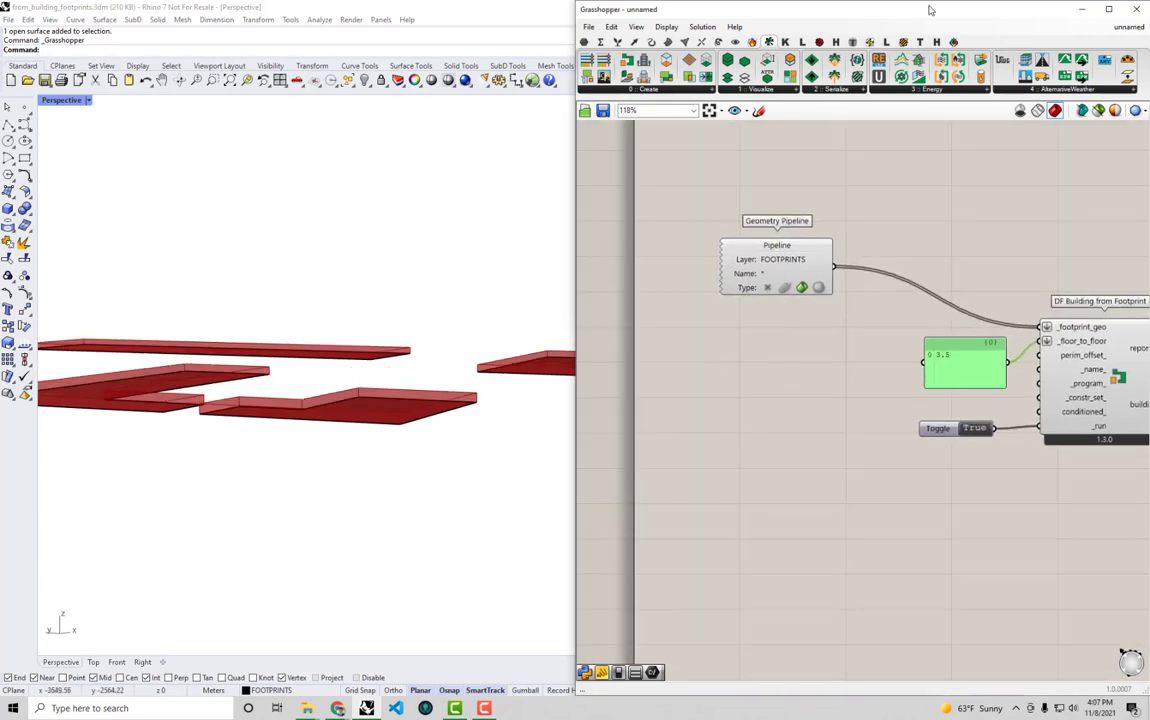
left_click_drag(930, 10, 737, 470)
scroll(636, 432, "up", 3)
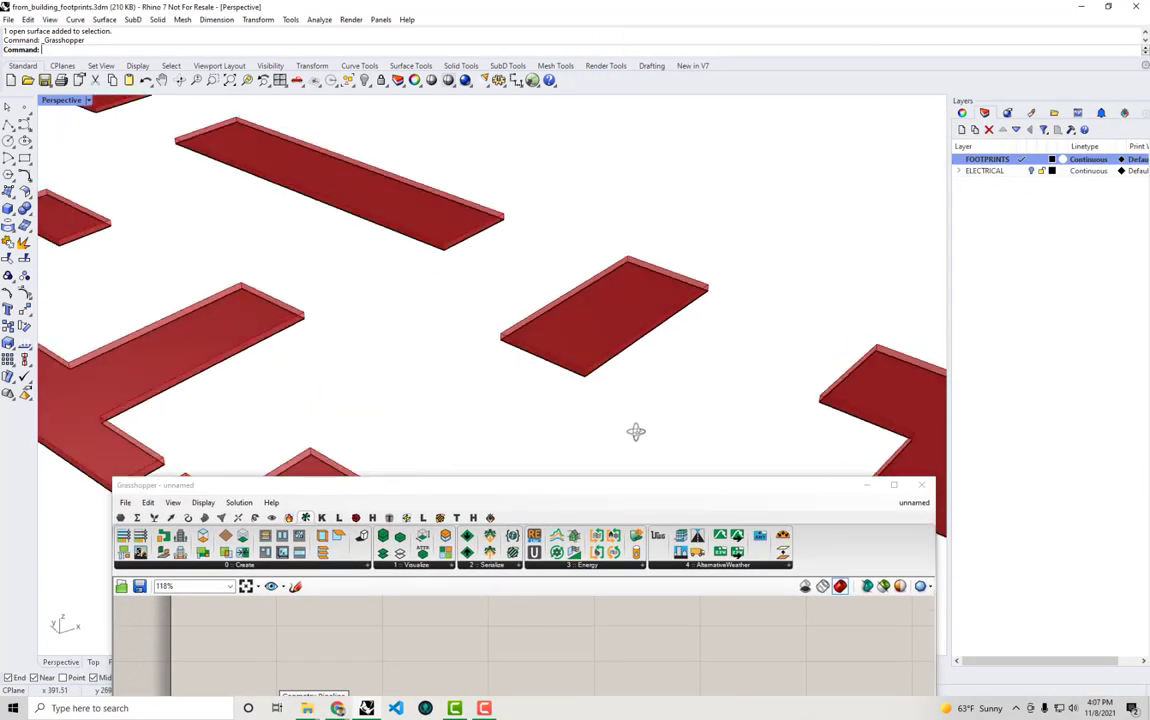
left_click(612, 360)
left_click(962, 113)
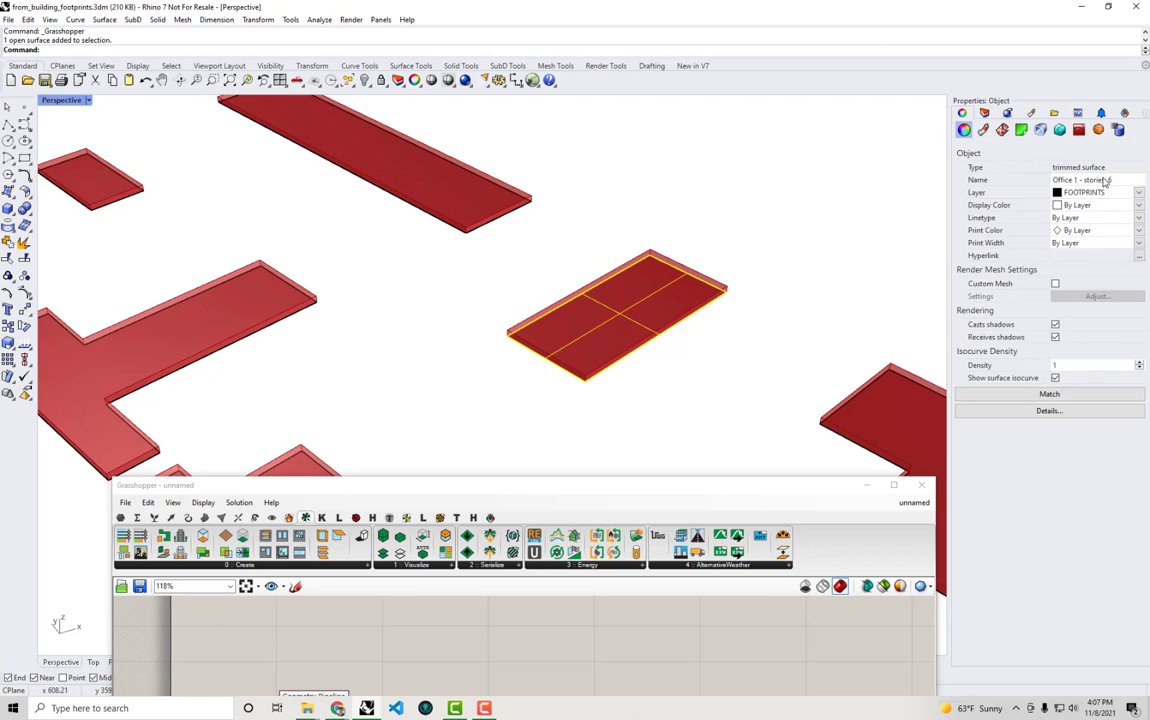
right_click_drag(571, 227, 500, 255)
left_click(498, 248)
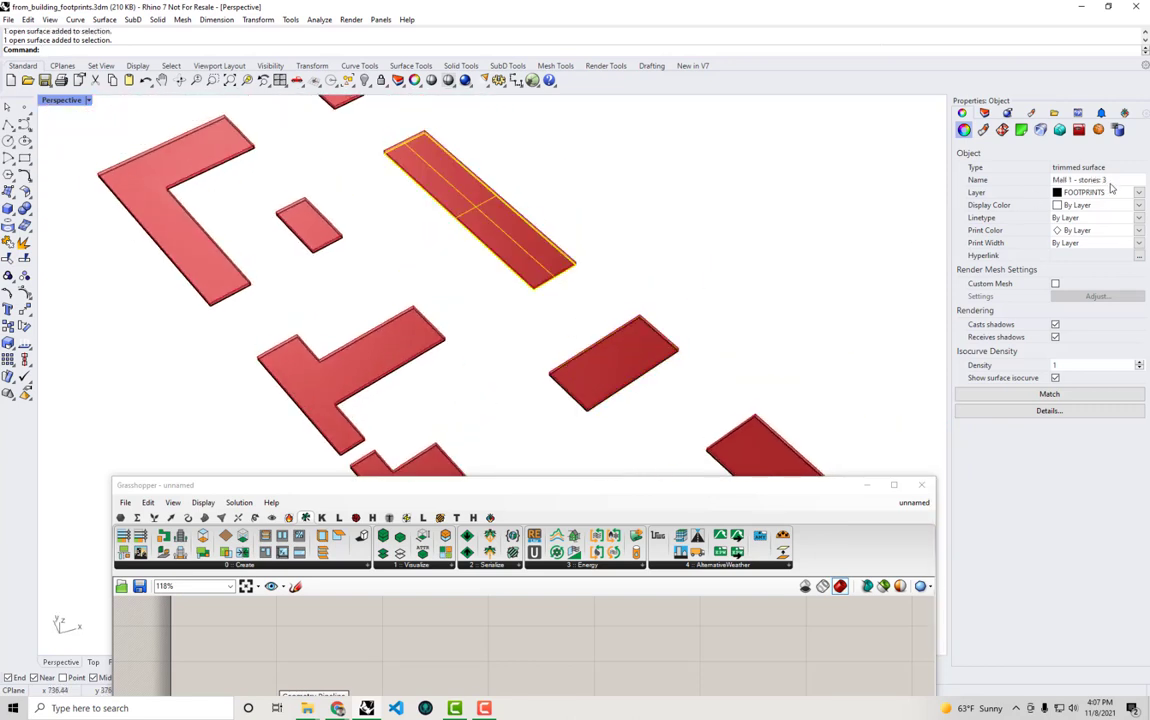
left_click(621, 380)
left_click(347, 381)
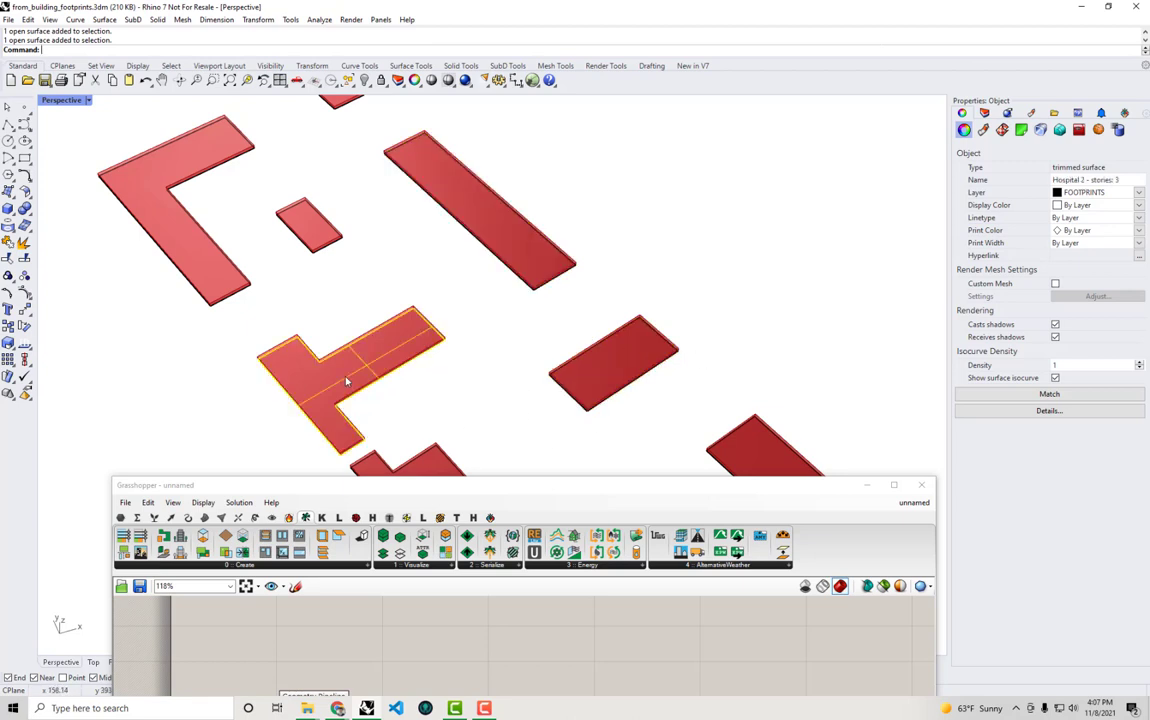
left_click(185, 235)
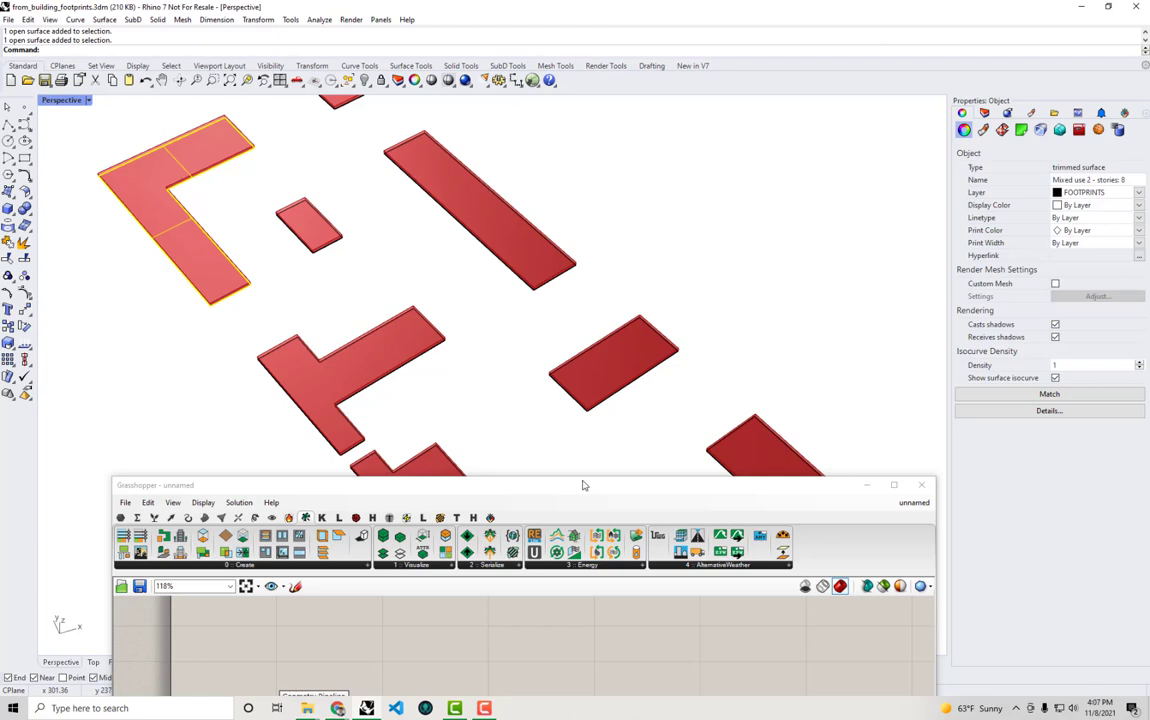
- Place the Grasshopper window beside the Rhino viewport again and bring all the footprint buildings into view
left_click_drag(609, 488, 1149, 345)
scroll(1000, 380, "up", 1)
right_click_drag(1000, 380, 880, 380)
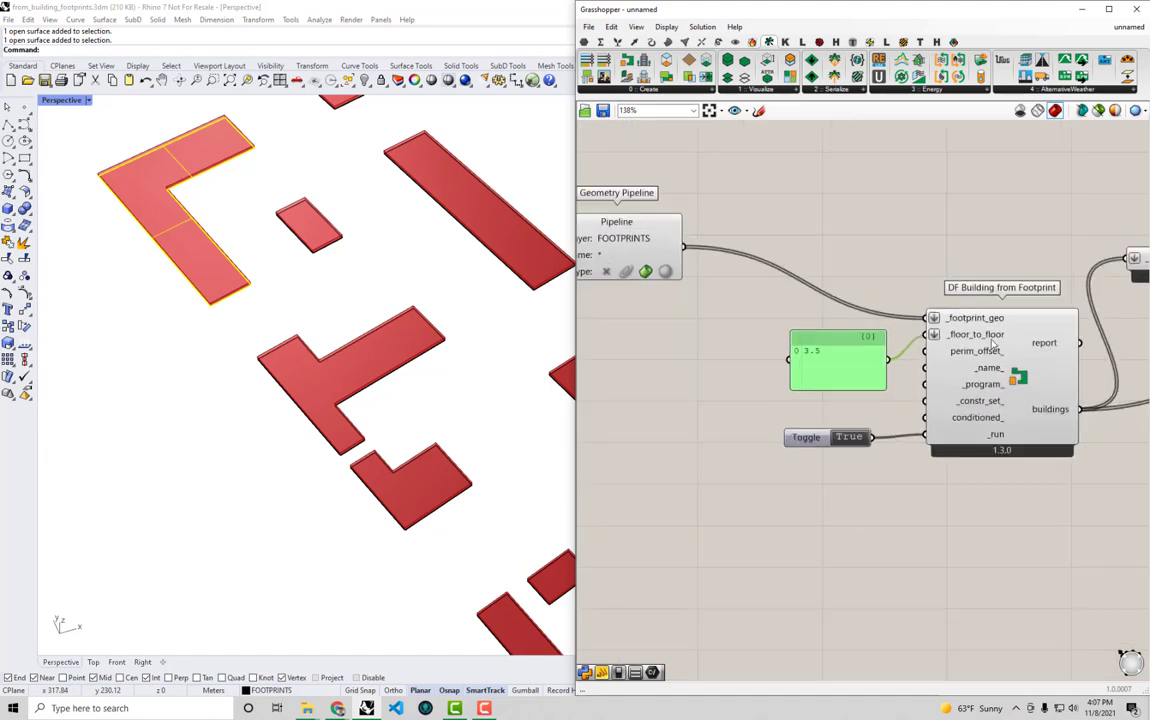
scroll(322, 340, "down", 5)
left_click(750, 335)
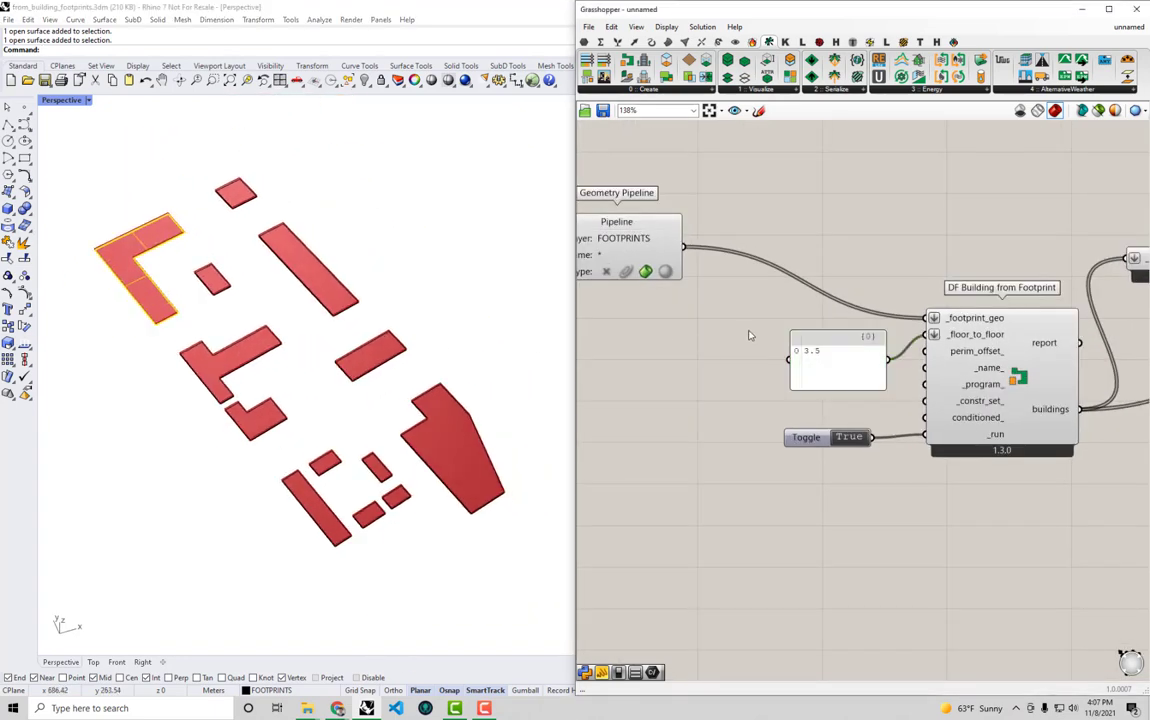
- Shift the Geometry Pipeline slightly away from the building component and shrink the height of the 3.5 panel
right_click_drag(680, 335, 814, 298)
right_click_drag(991, 316, 1047, 372)
left_click(725, 254)
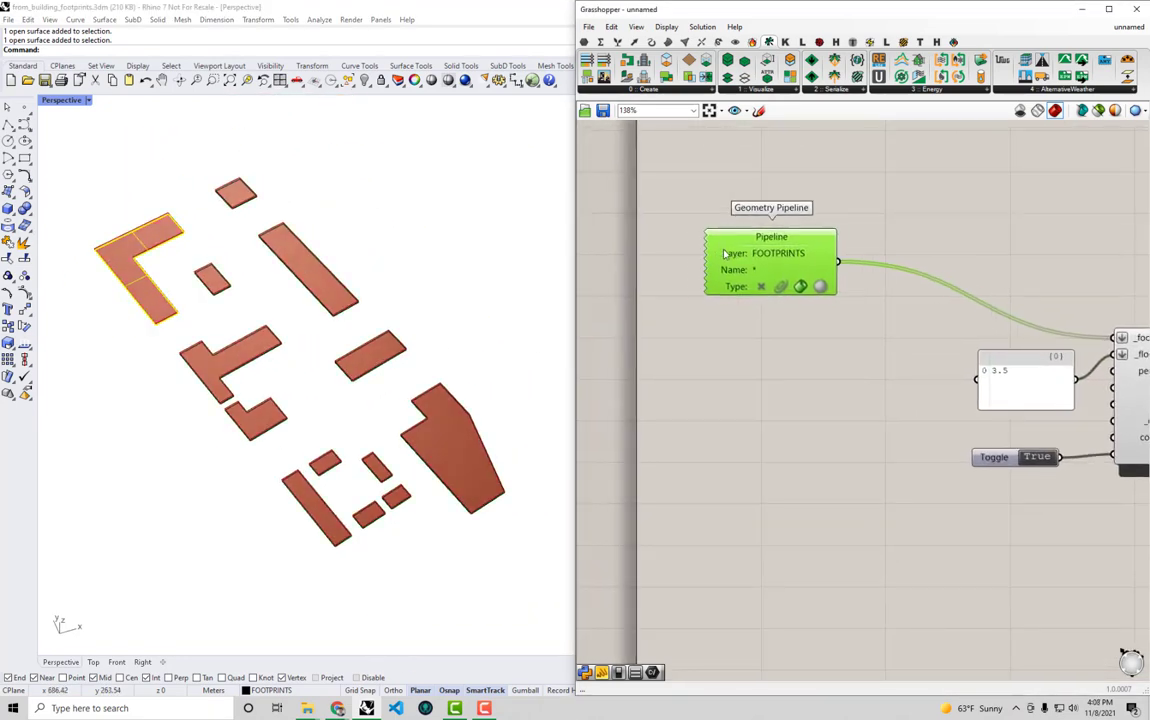
left_click_drag(725, 254, 712, 253)
left_click(832, 352)
left_click_drag(1024, 353, 1020, 383)
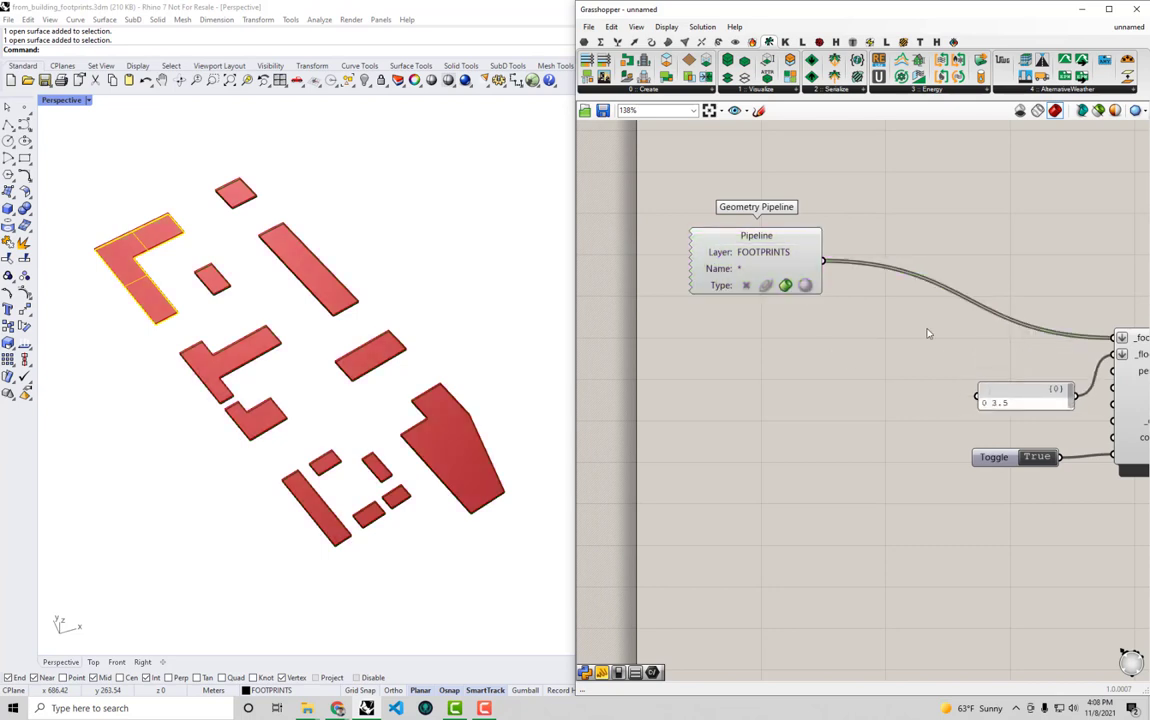
- Add an Object Details component below the Geometry Pipeline and connect the Pipeline output to its O input
left_click(600, 42)
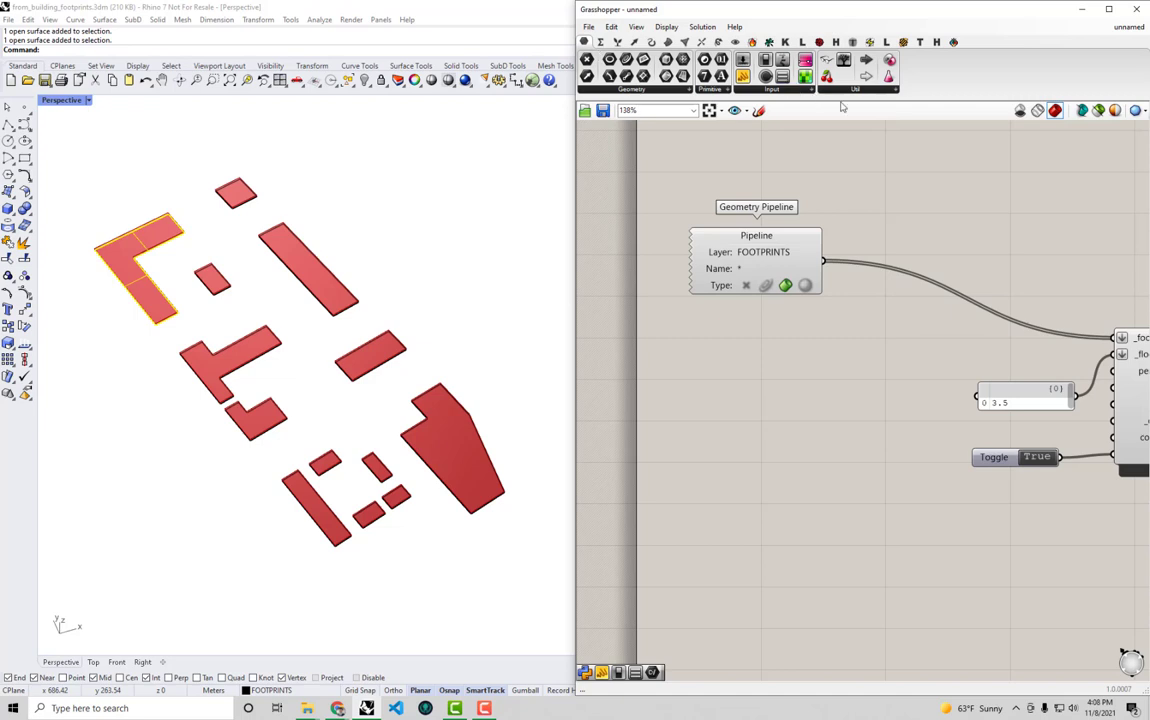
left_click(772, 90)
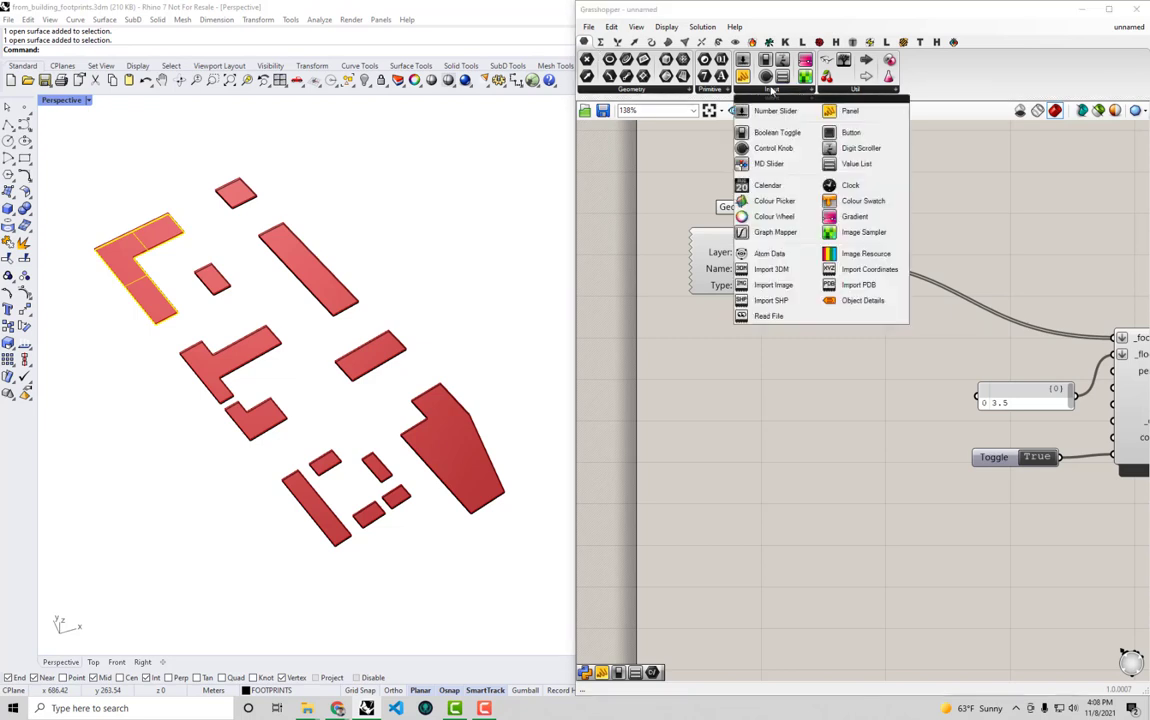
left_click(862, 300)
left_click(811, 440)
scroll(808, 455, "up", 3)
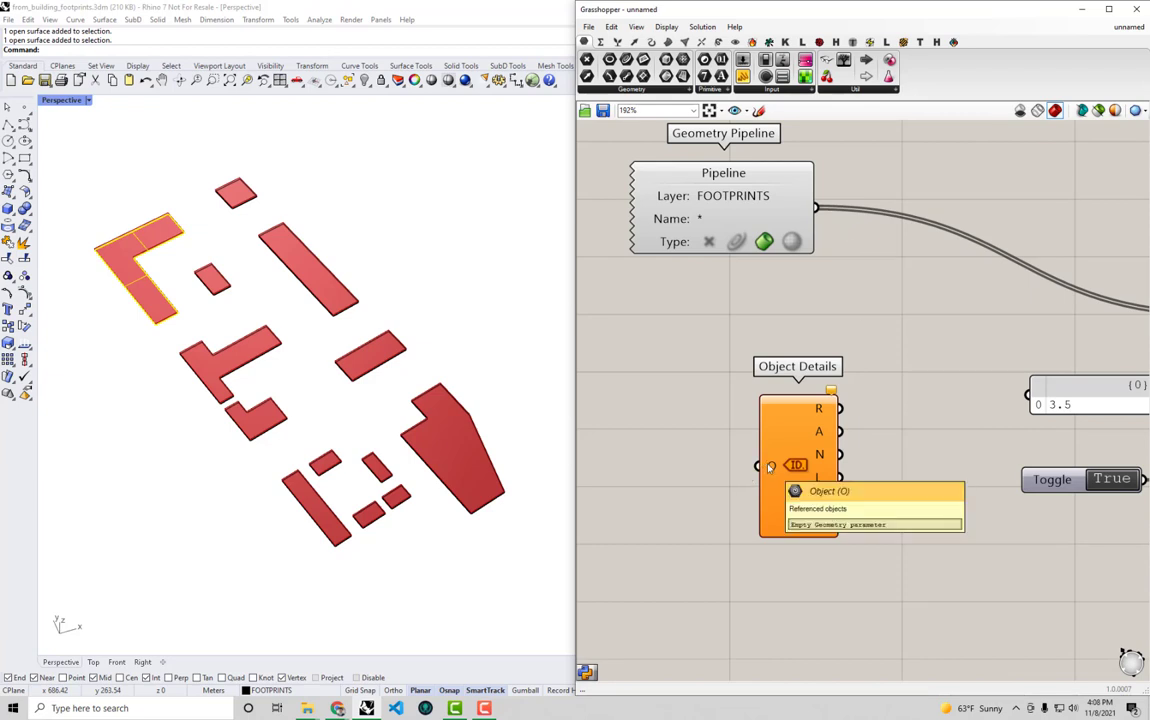
left_click_drag(817, 210, 820, 468)
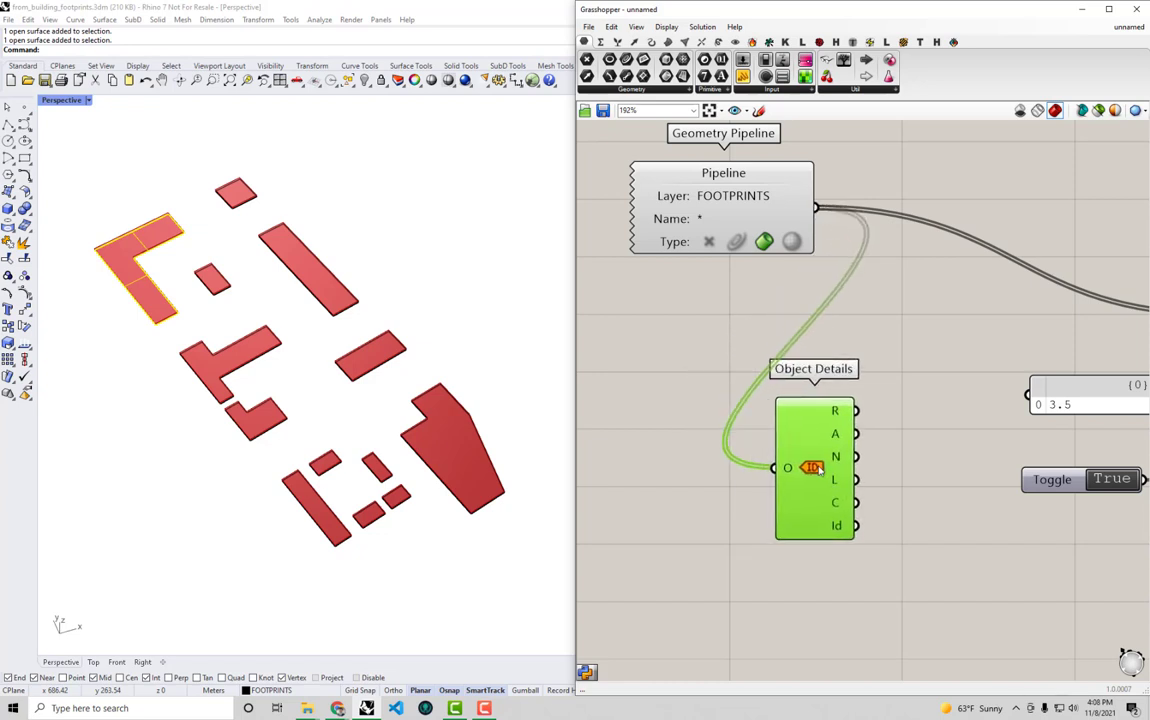
- Shift Object Details aside to make room and connect its N (Name) output to a new Panel
mouse_move(849, 407)
mouse_move(837, 434)
mouse_move(840, 459)
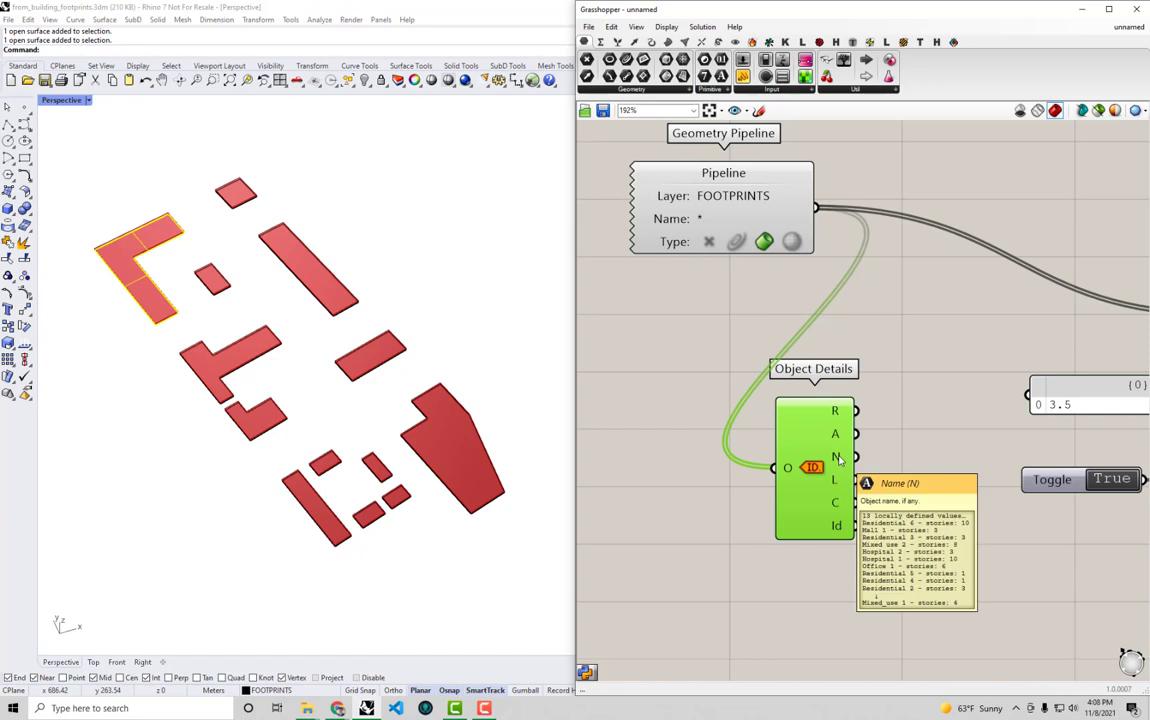
left_click_drag(840, 459, 746, 462)
double_click(846, 458)
type("pa")
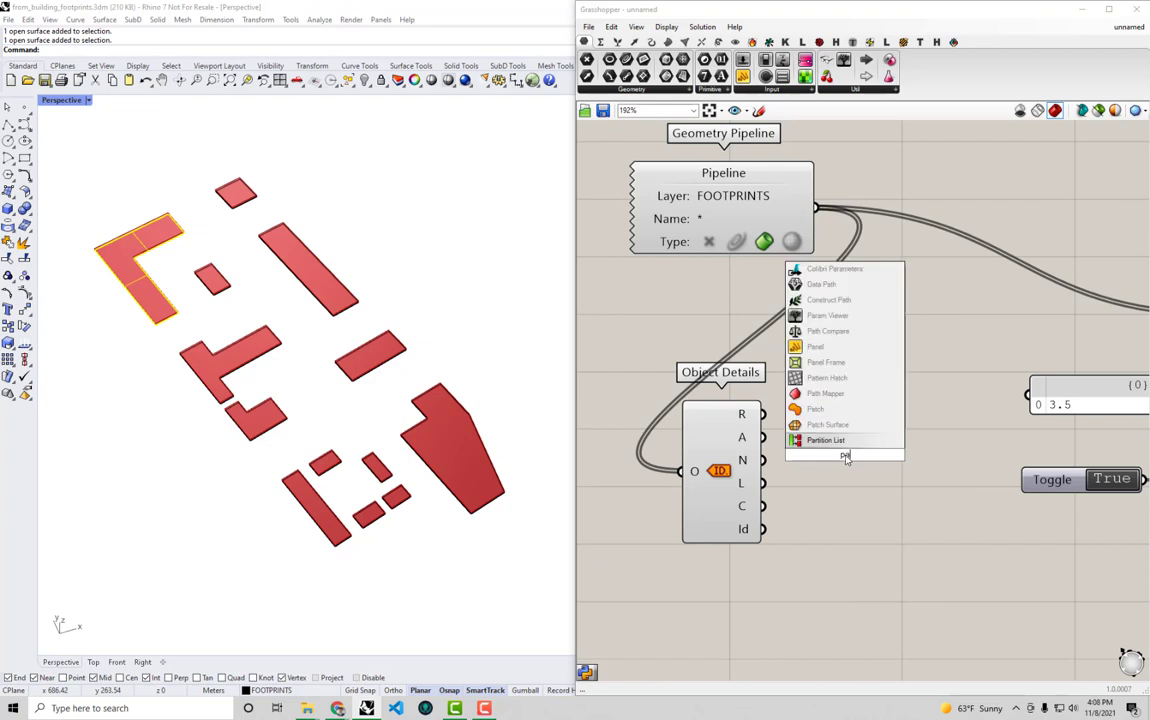
type("n")
left_click(848, 427)
left_click_drag(800, 456, 856, 456)
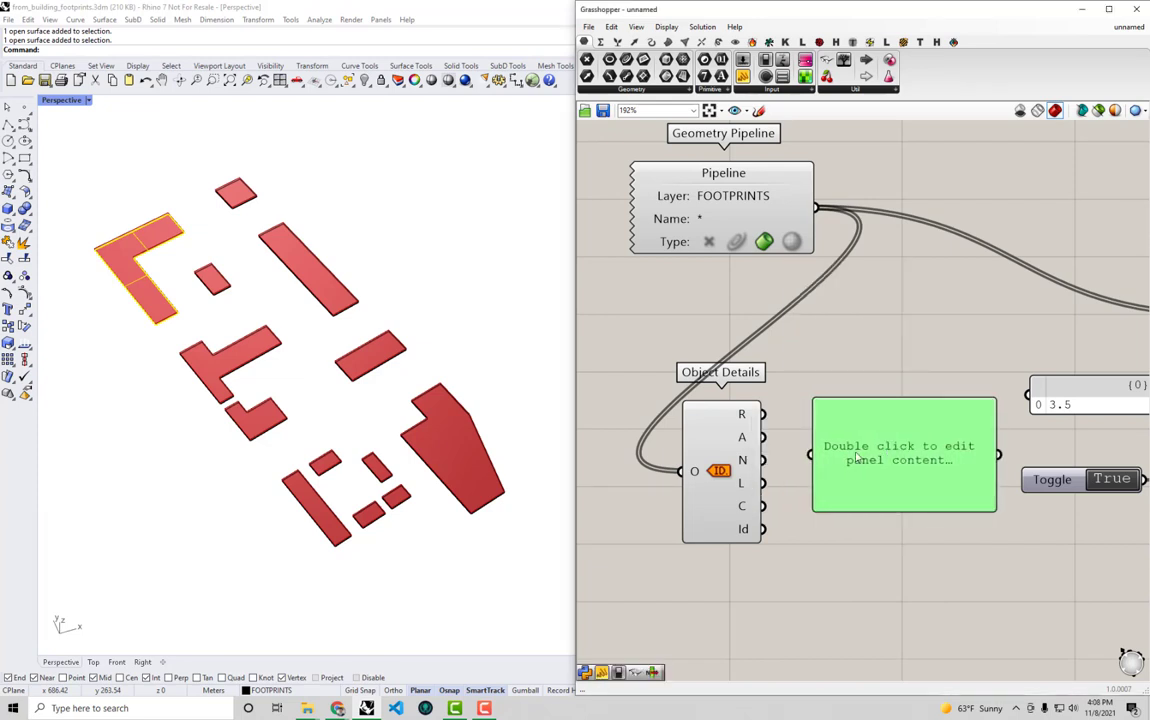
left_click_drag(763, 460, 810, 455)
- Move Object Details and its name panel lower on the canvas and enlarge the panel to fit the full list of names
right_click_drag(925, 508, 897, 405)
scroll(890, 408, "down", 2)
left_click_drag(885, 447, 744, 388)
left_click_drag(750, 398, 735, 486)
left_click(978, 514)
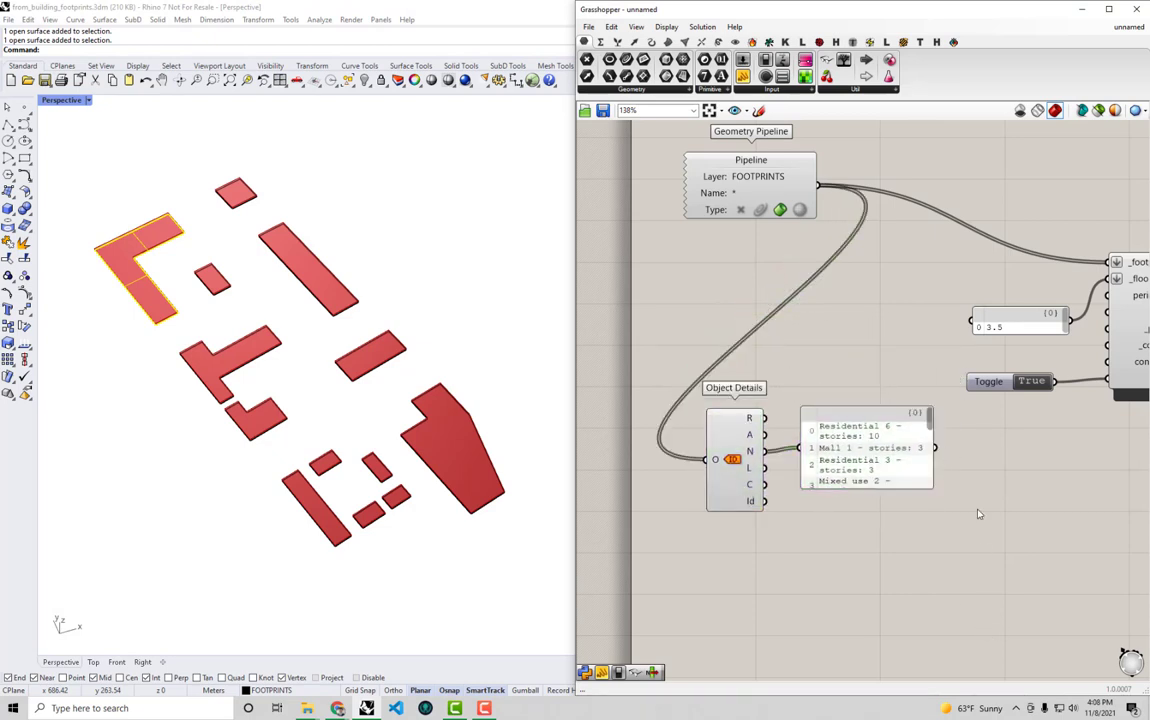
left_click_drag(929, 486, 1070, 632)
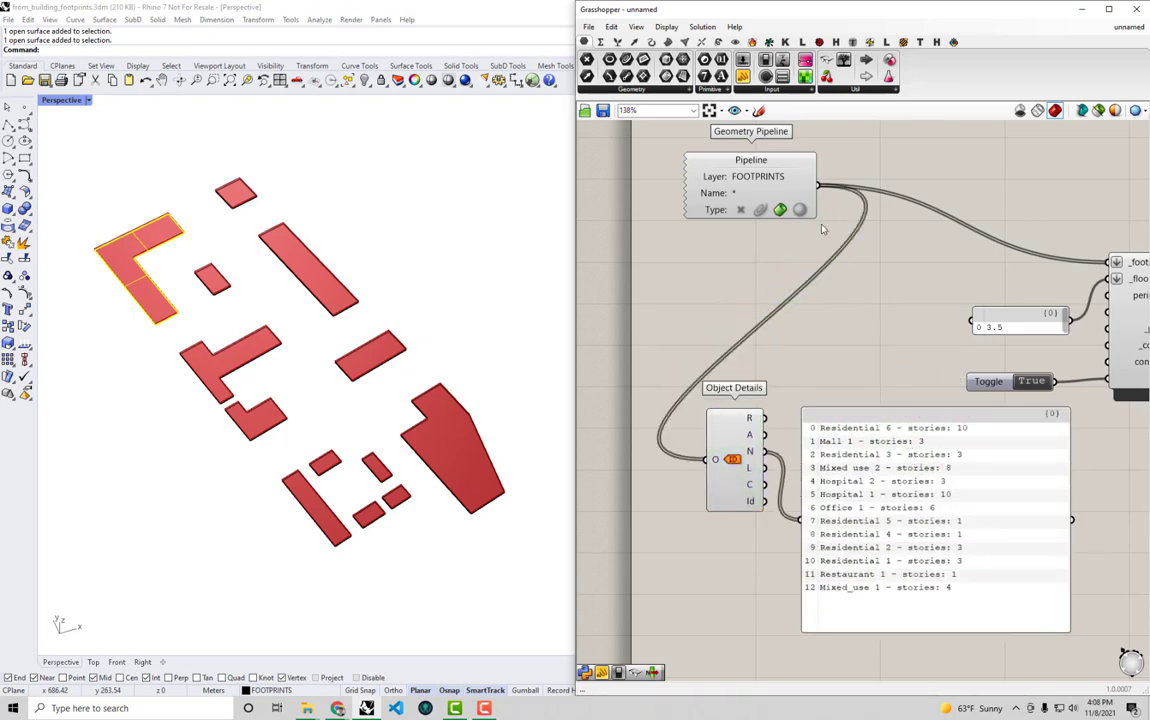
- Feed the Geometry Pipeline output directly into the name panel to compare the raw geometry with the object names
left_click_drag(818, 186, 801, 519)
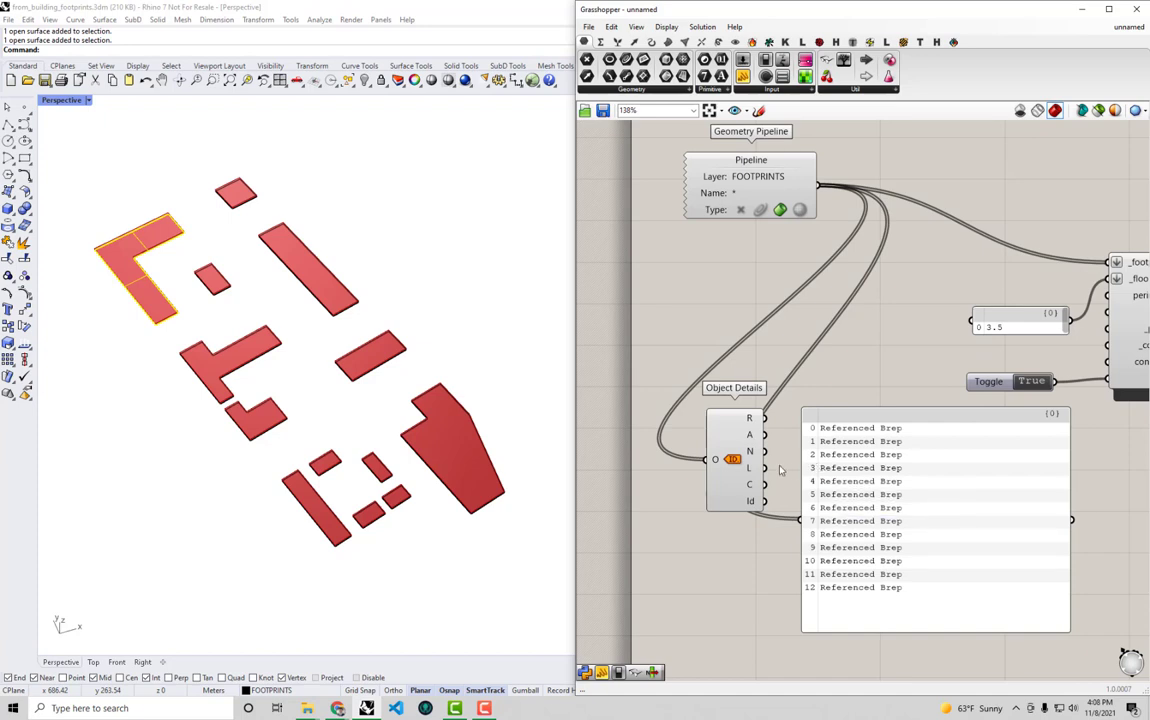
right_click_drag(781, 470, 775, 434)
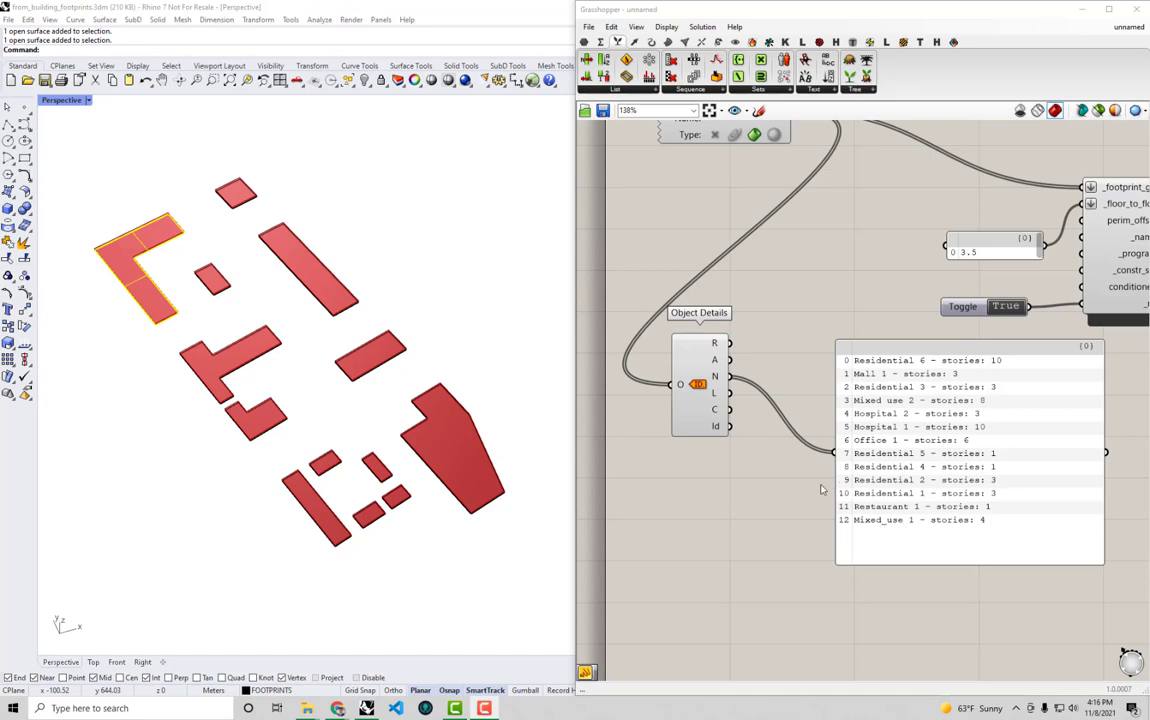
- Move Object Details slightly lower, add a Replace Text component below it, and connect the N output to its T input
left_click_drag(703, 425, 703, 456)
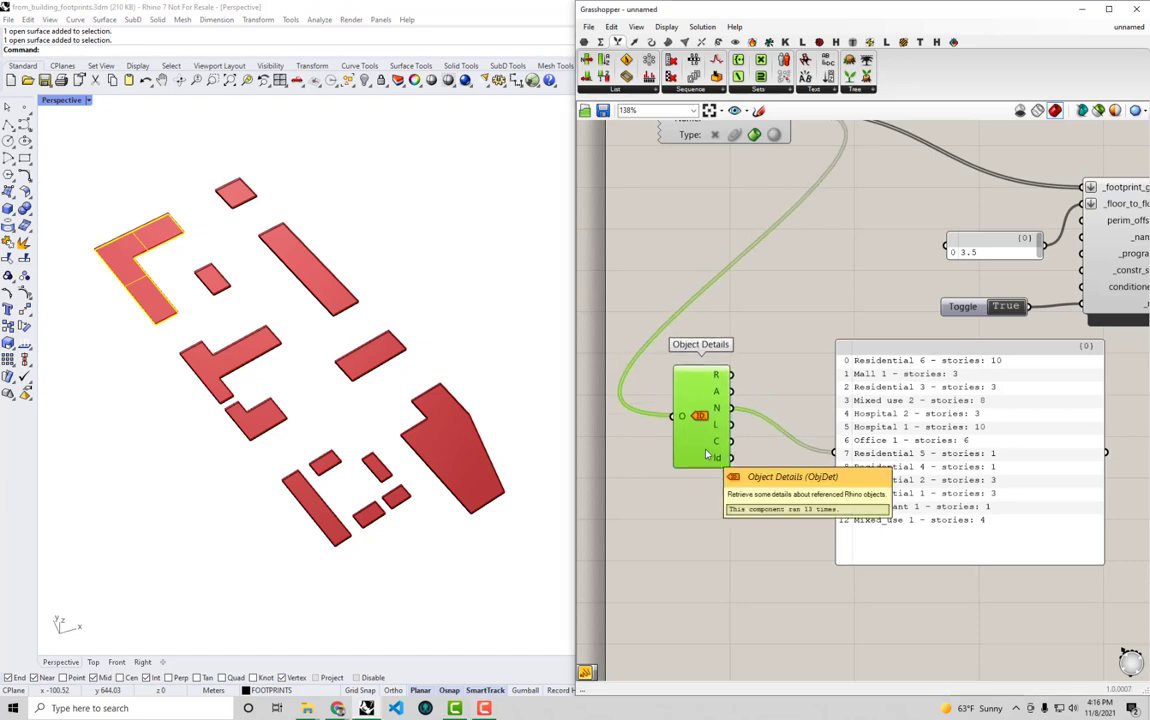
right_click_drag(882, 423, 882, 386)
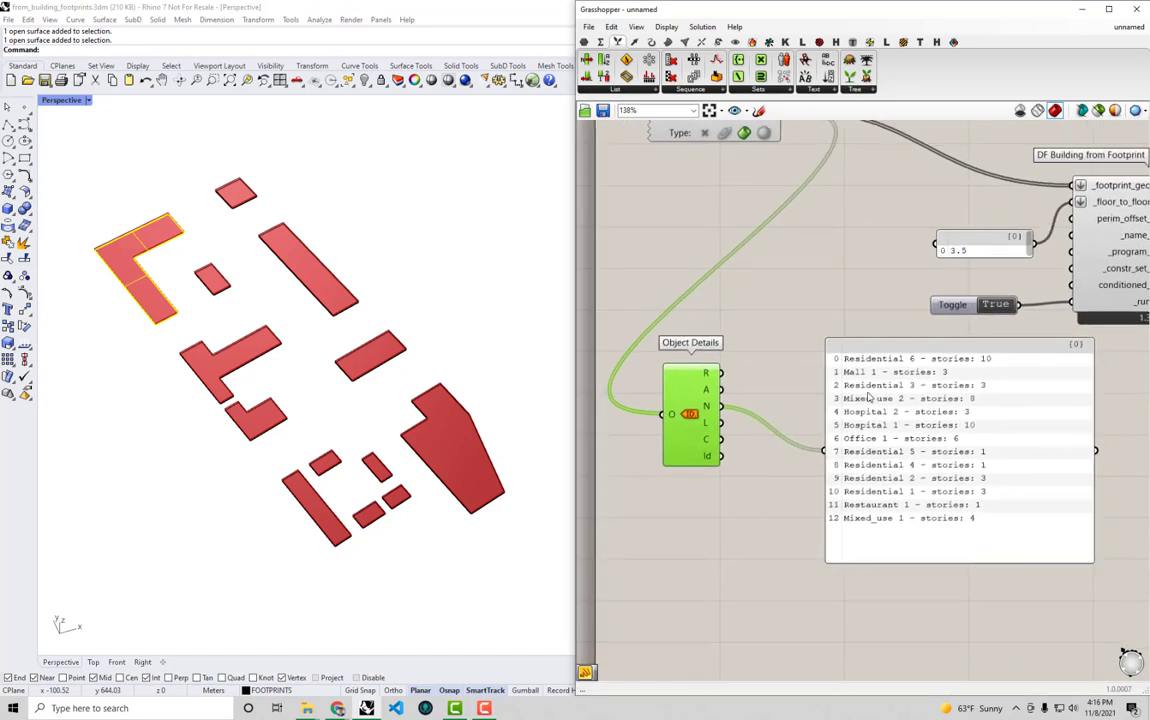
double_click(688, 547)
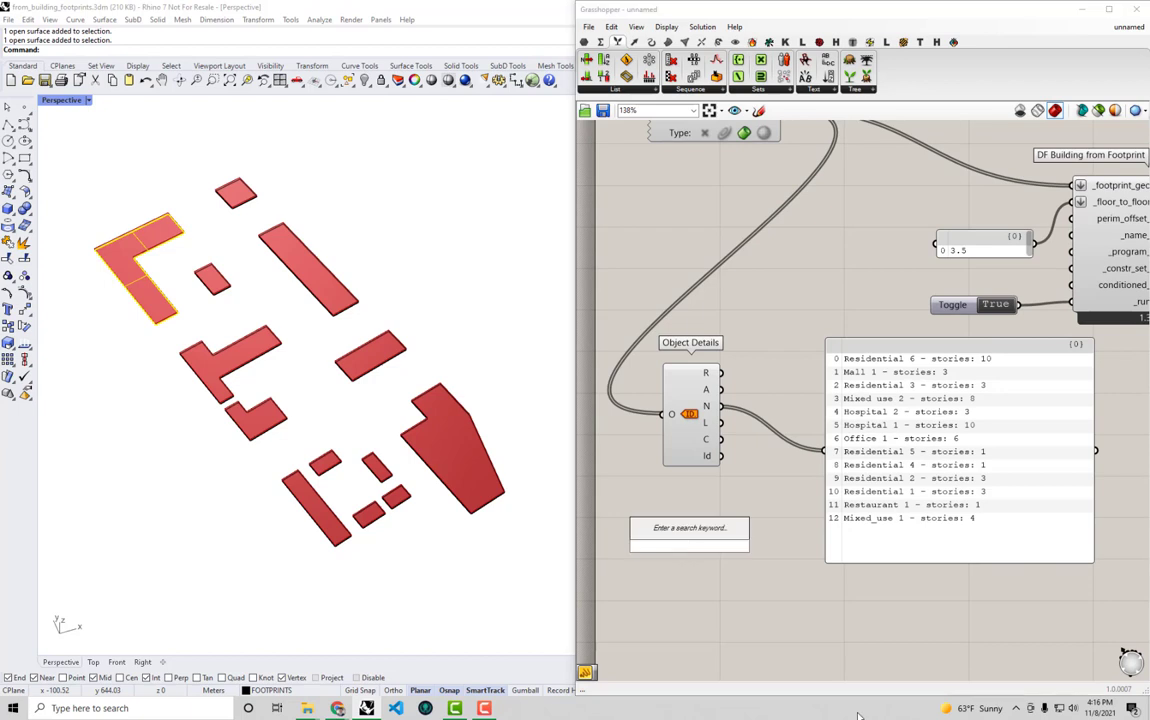
type("text")
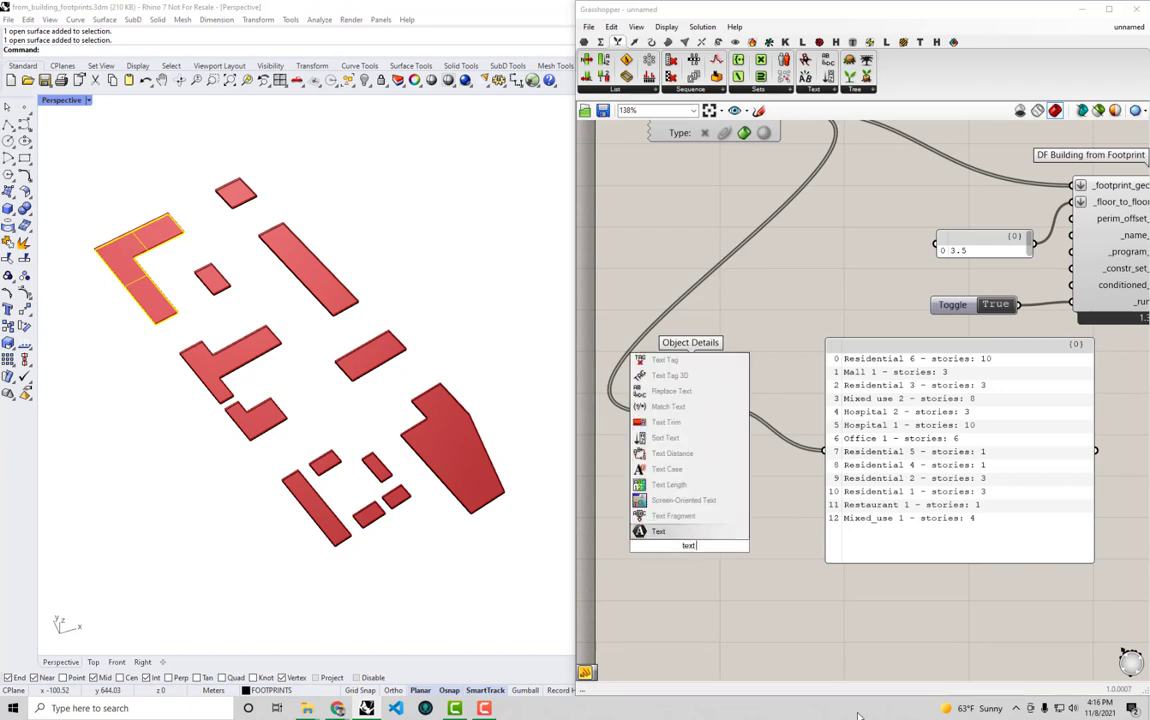
type(" repl")
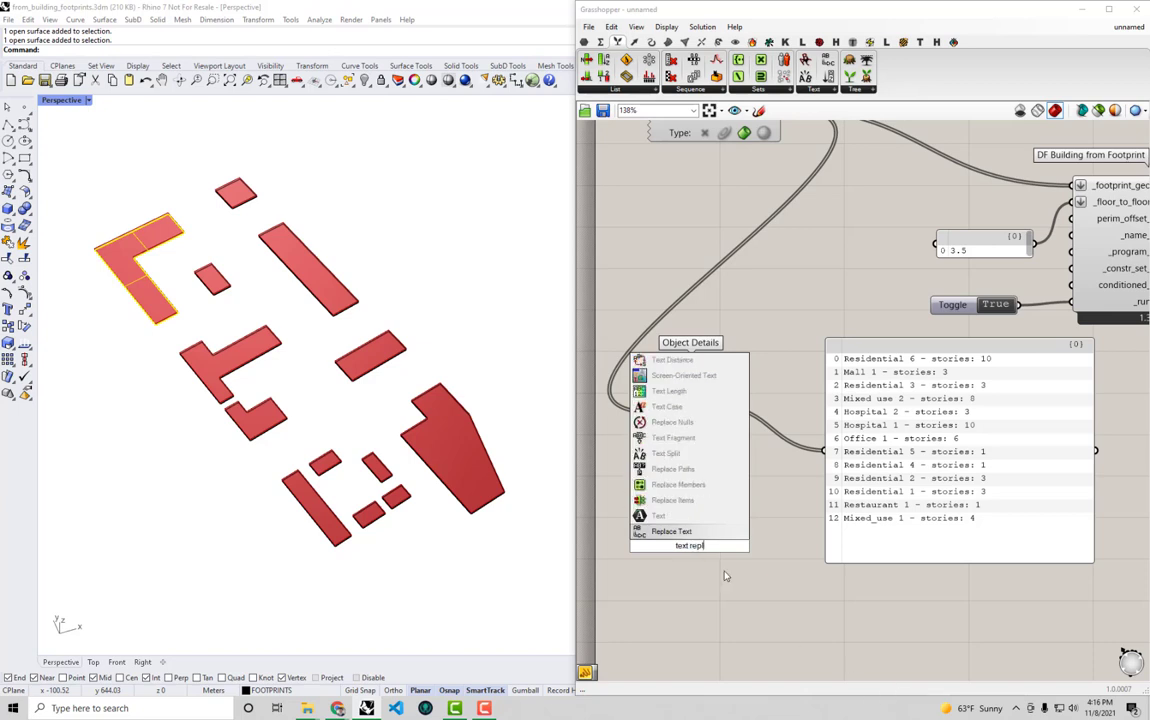
left_click(688, 531)
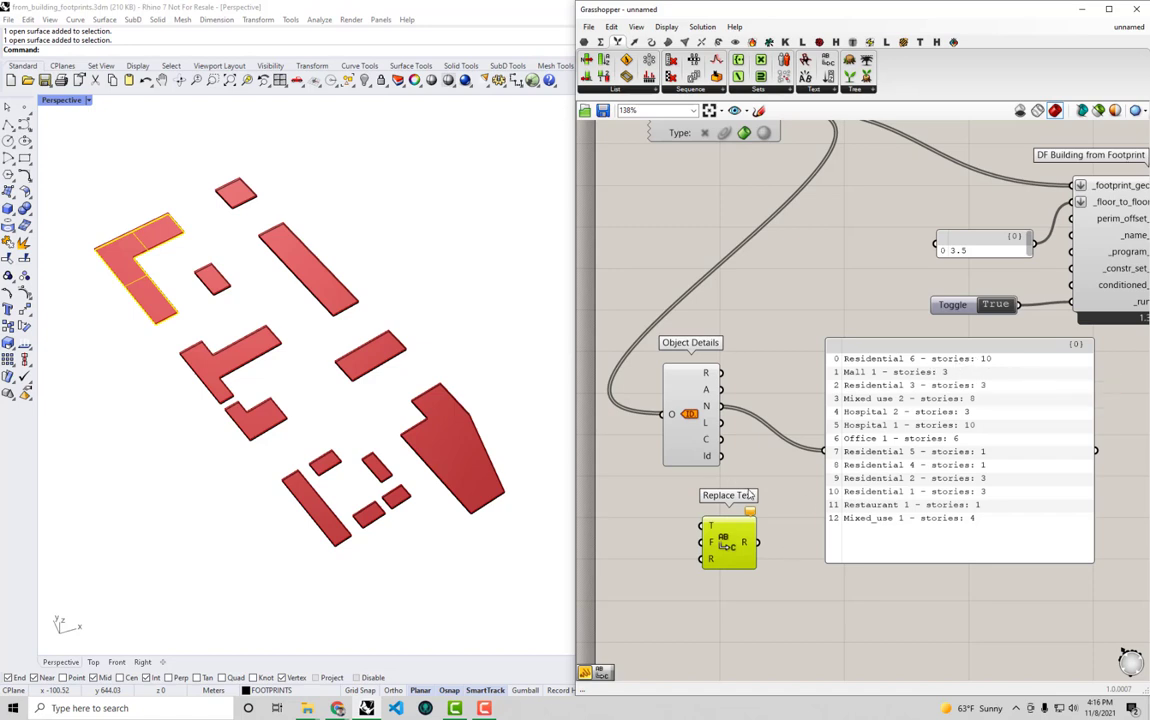
left_click_drag(728, 545, 768, 531)
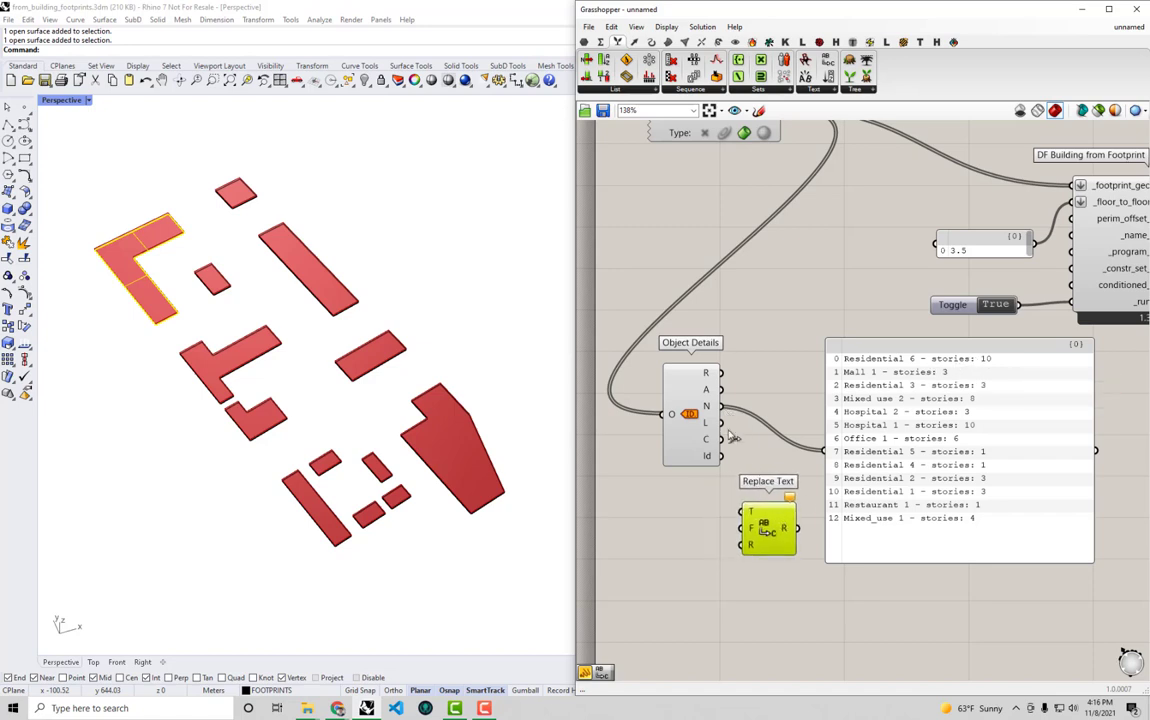
left_click_drag(720, 406, 782, 533)
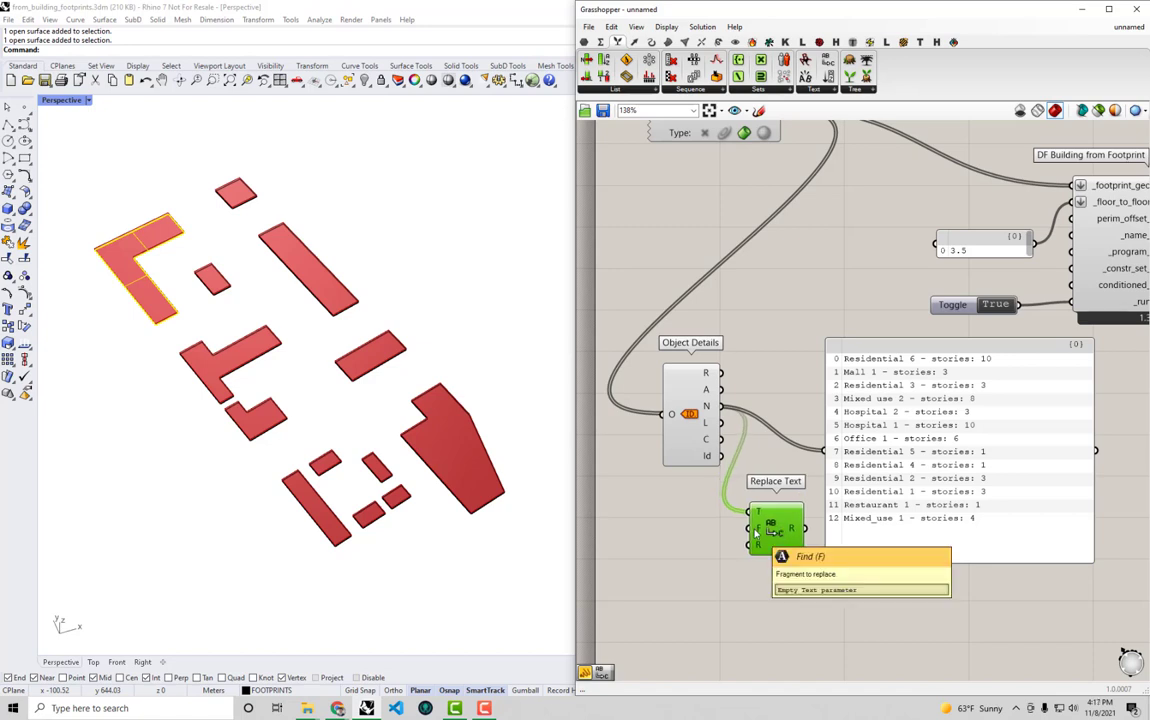
- Add a Panel containing " - stories:" beside Replace Text and connect it to the F (Find) input
double_click(688, 530)
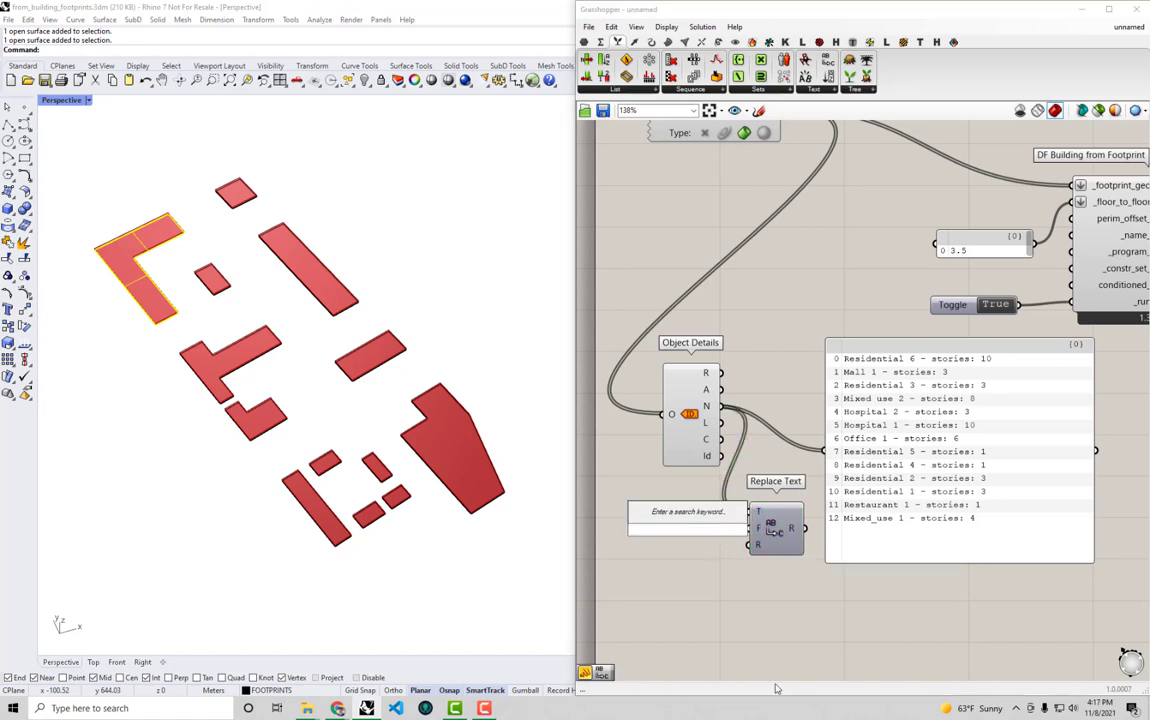
type("\"")
key("Return")
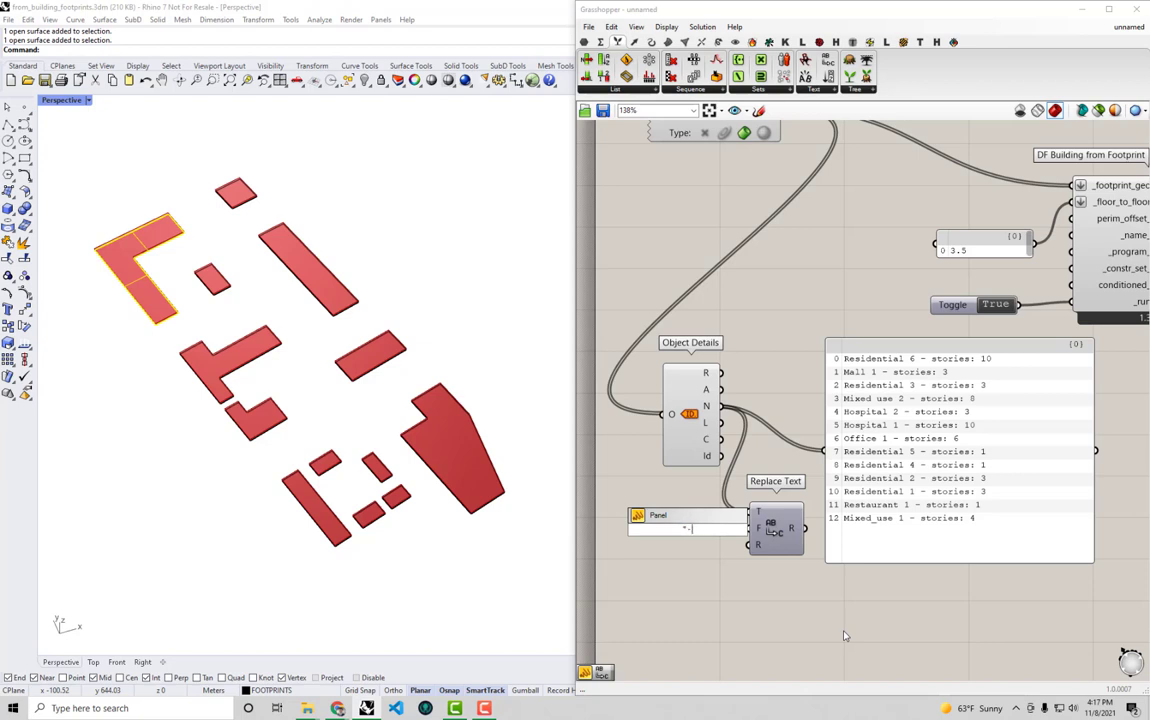
type("ies:")
key("Return")
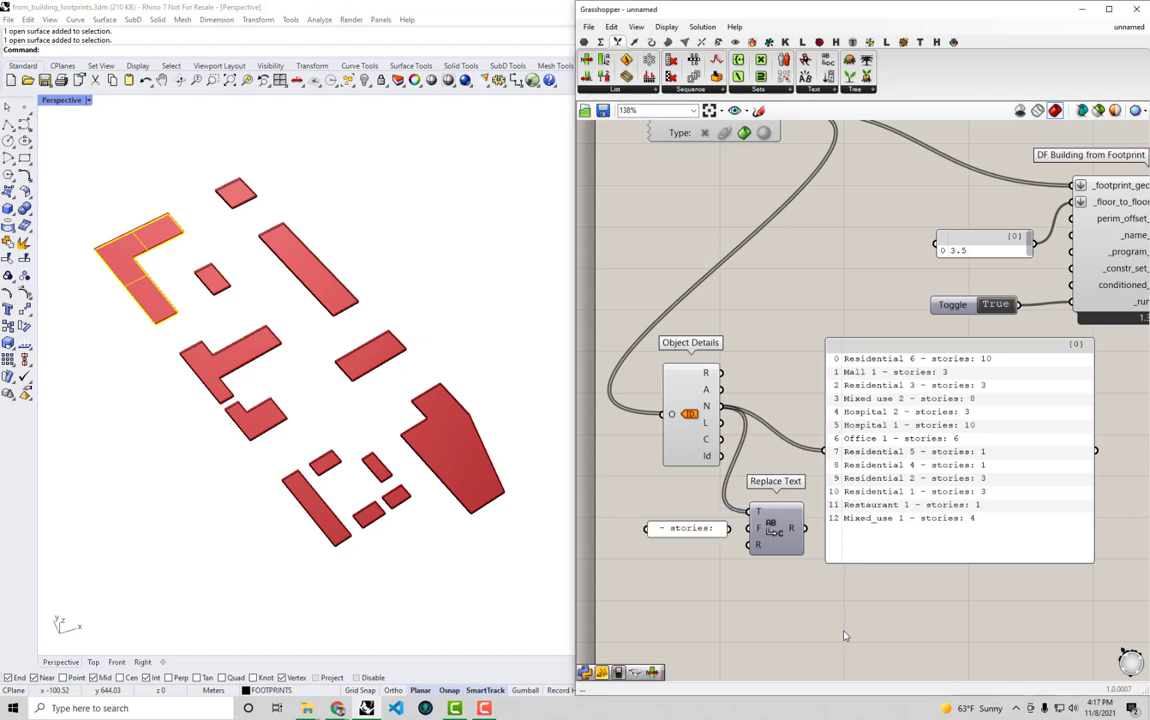
left_click(691, 531)
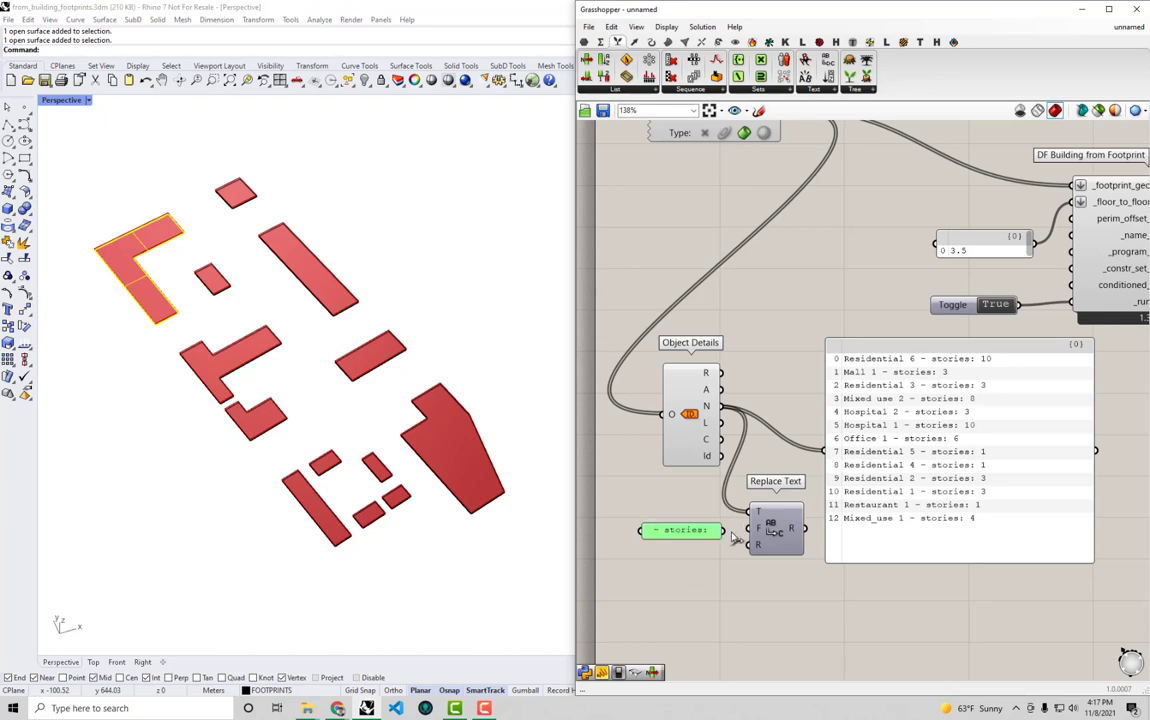
left_click_drag(724, 529, 748, 528)
- Add a Panel containing "-" for Replace Text's R input and route the replaced text into the large names panel
double_click(695, 565)
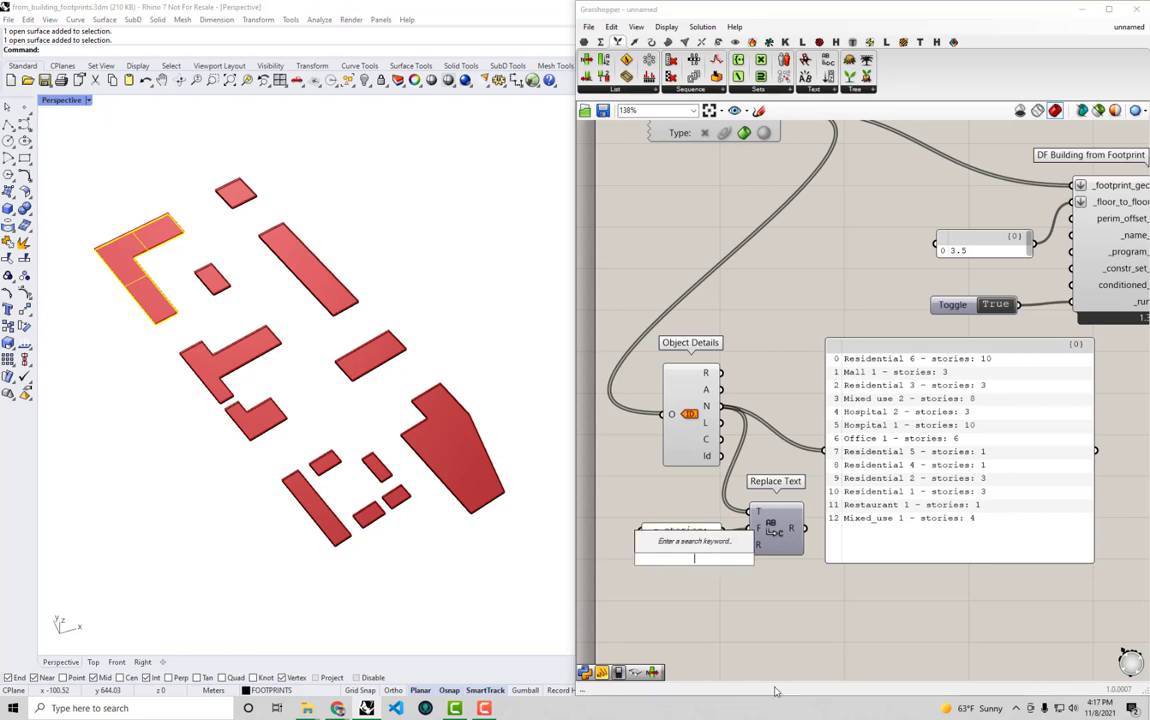
double_click(692, 580)
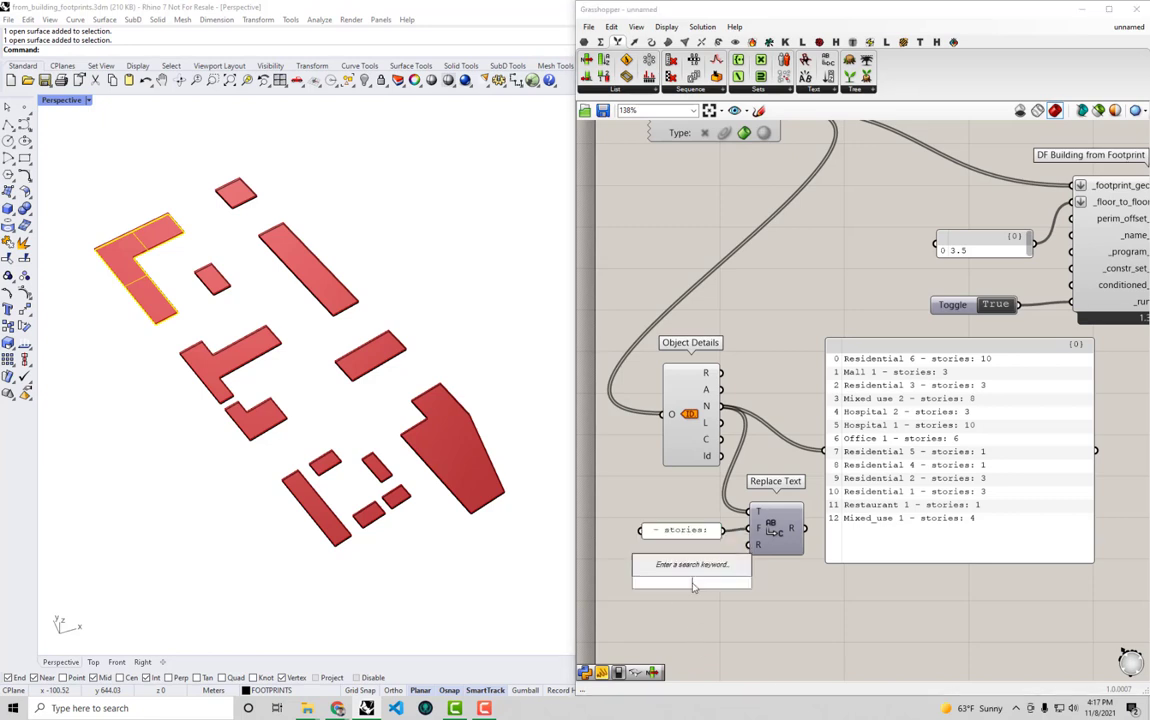
type("\"")
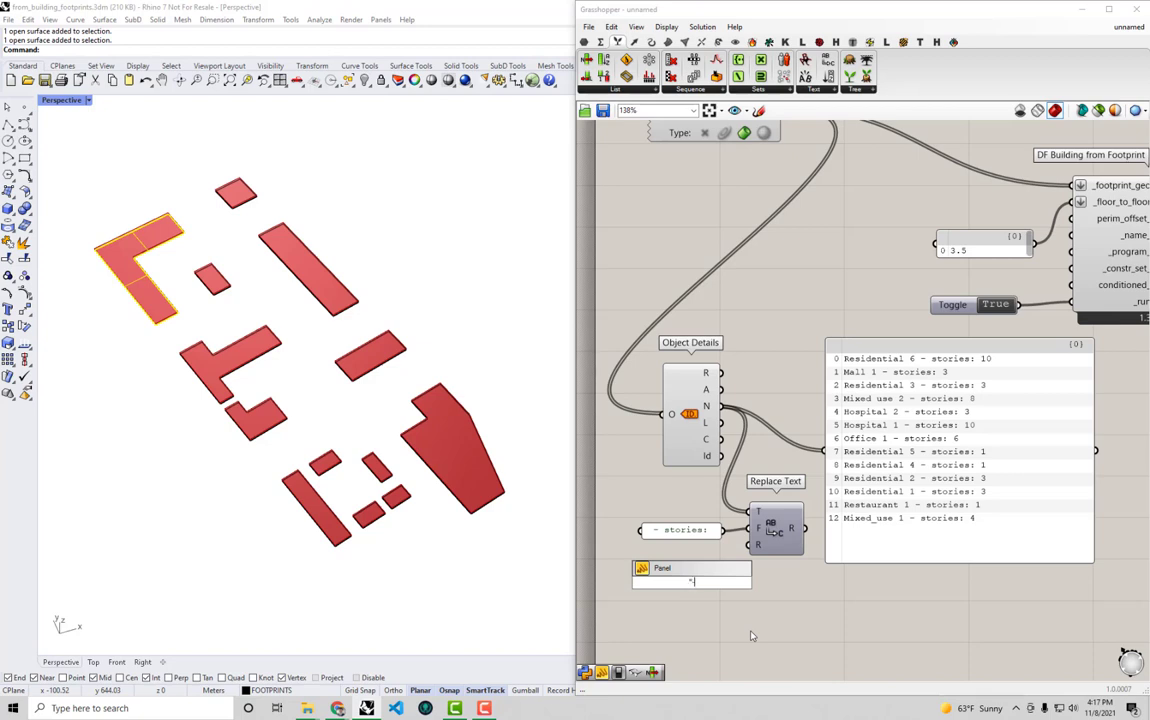
left_click(752, 636)
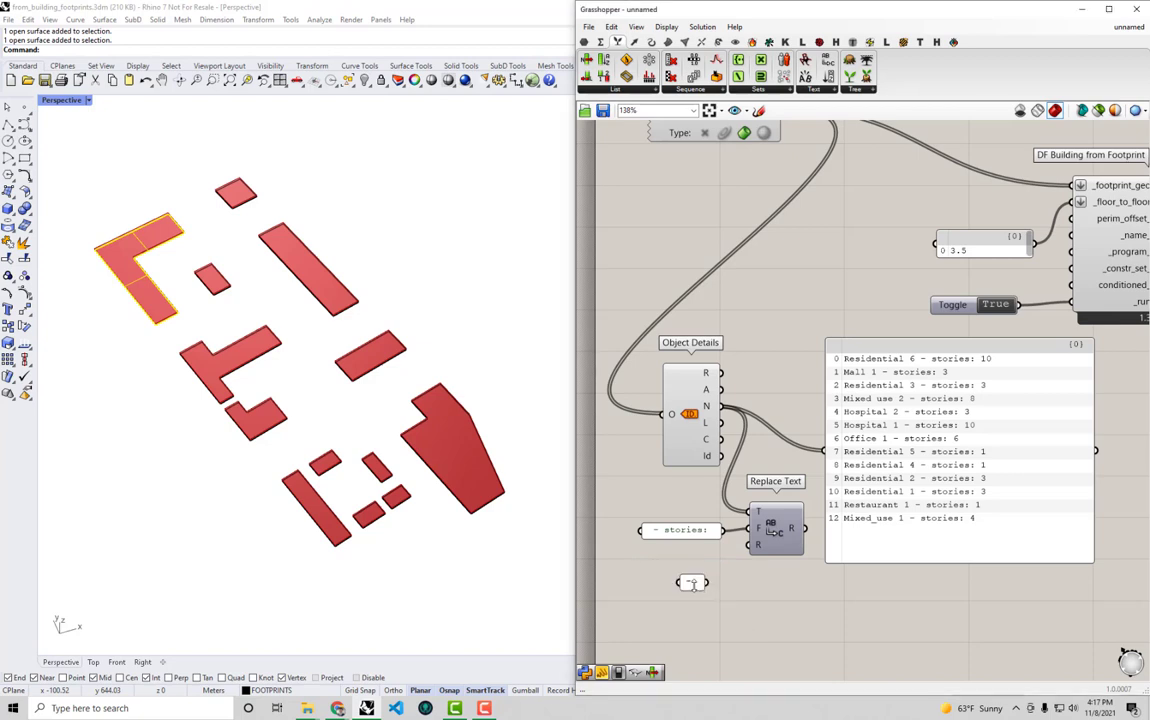
left_click_drag(695, 586, 824, 451)
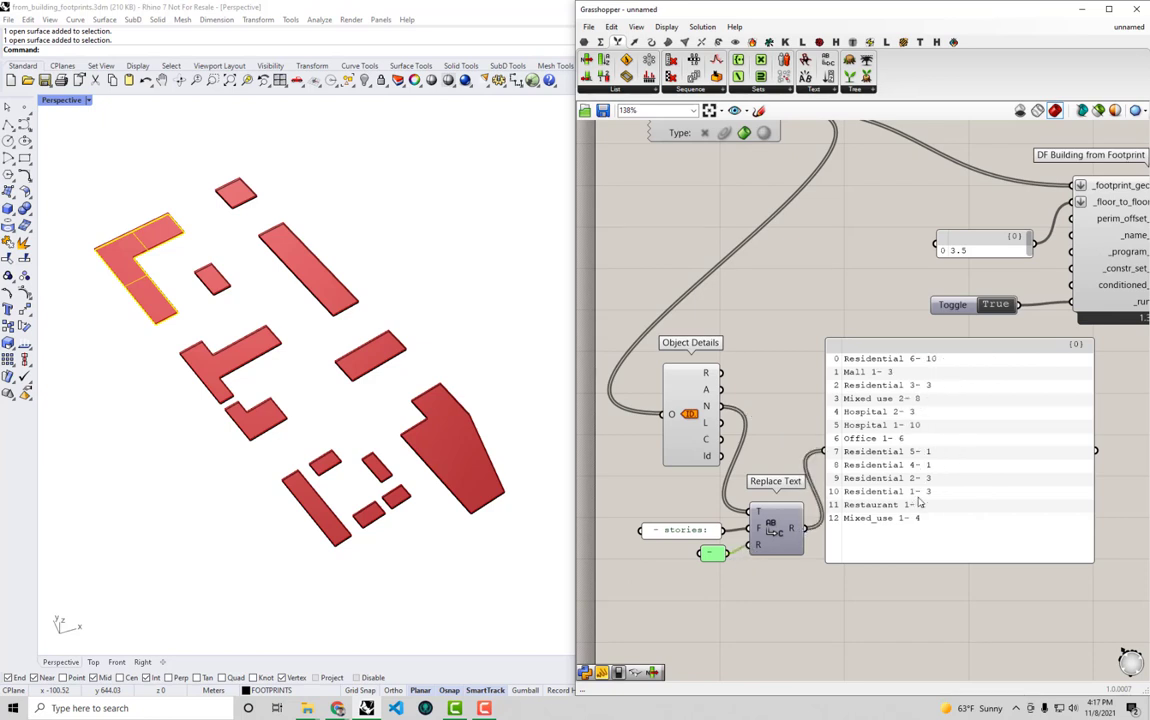
left_click_drag(914, 501, 934, 502)
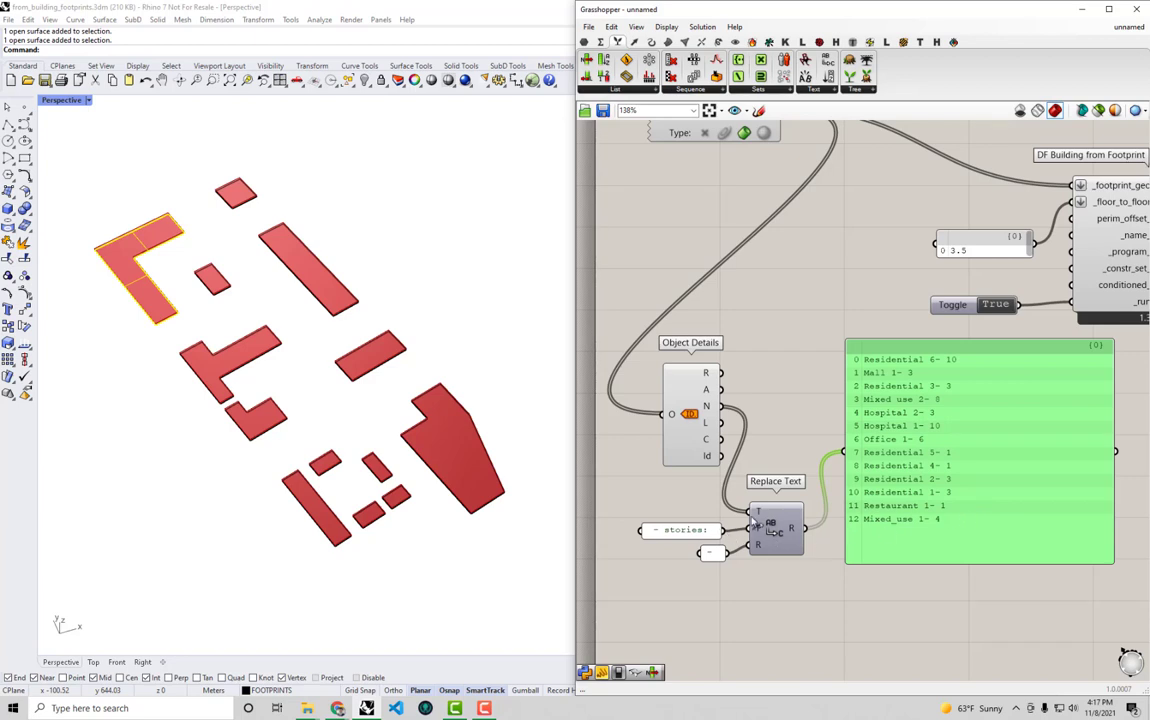
- Add a trailing space after "- stories:" in the find-text panel
double_click(706, 528)
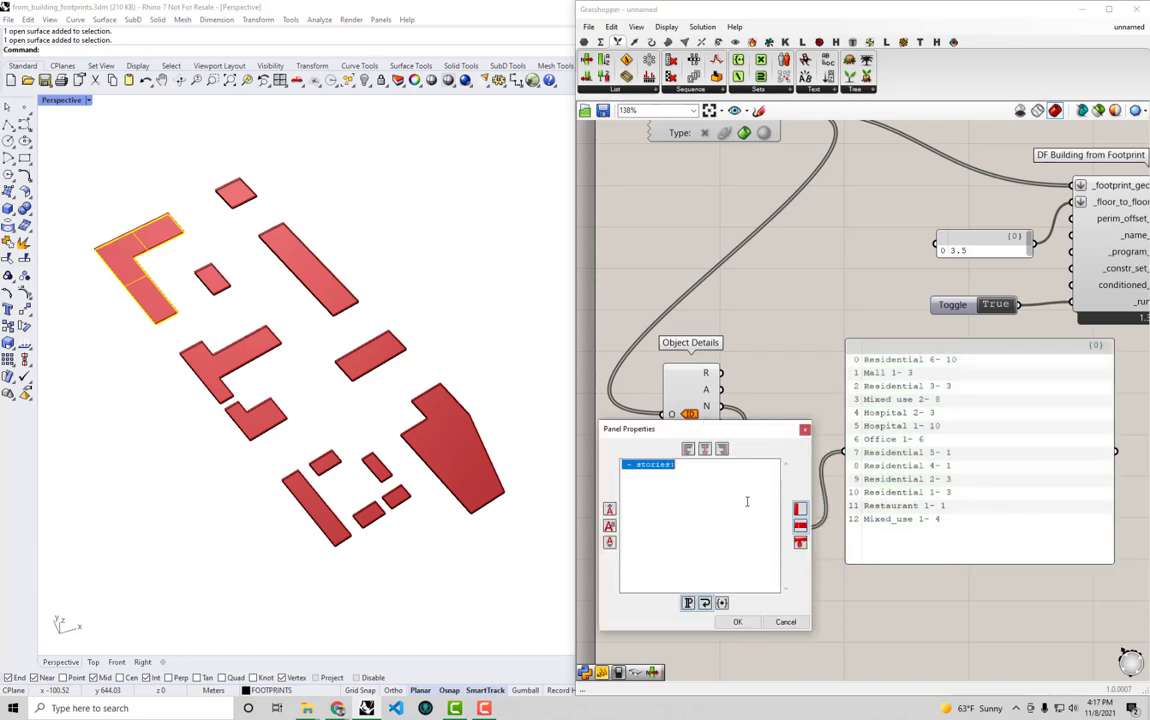
left_click(749, 488)
left_click(737, 621)
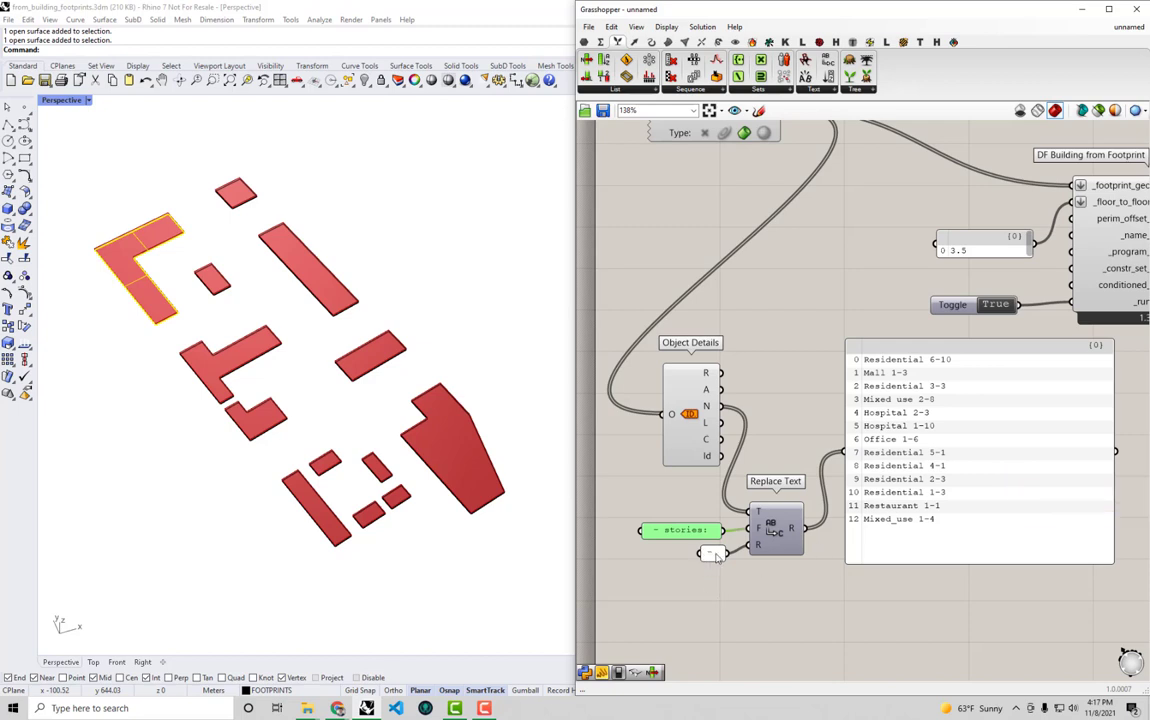
- Add a Text Split component that splits the Replace Text result at the "-" panel's character, and feed its output into the large panel
left_click_drag(876, 518, 915, 522)
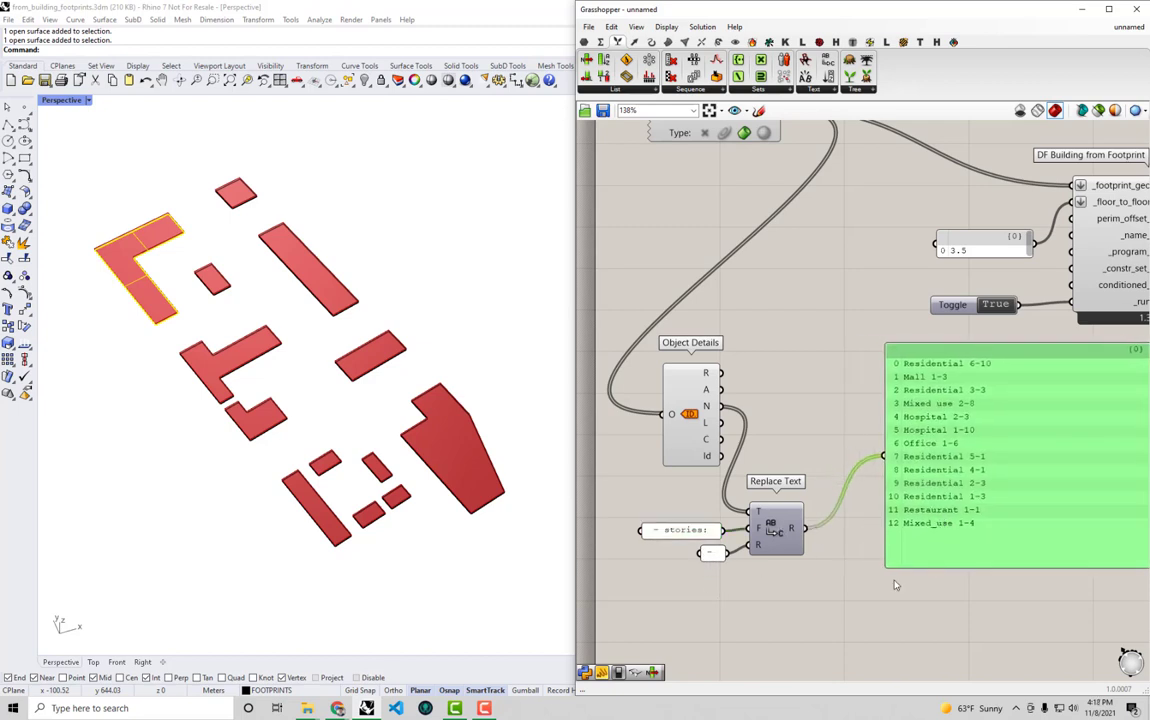
double_click(839, 612)
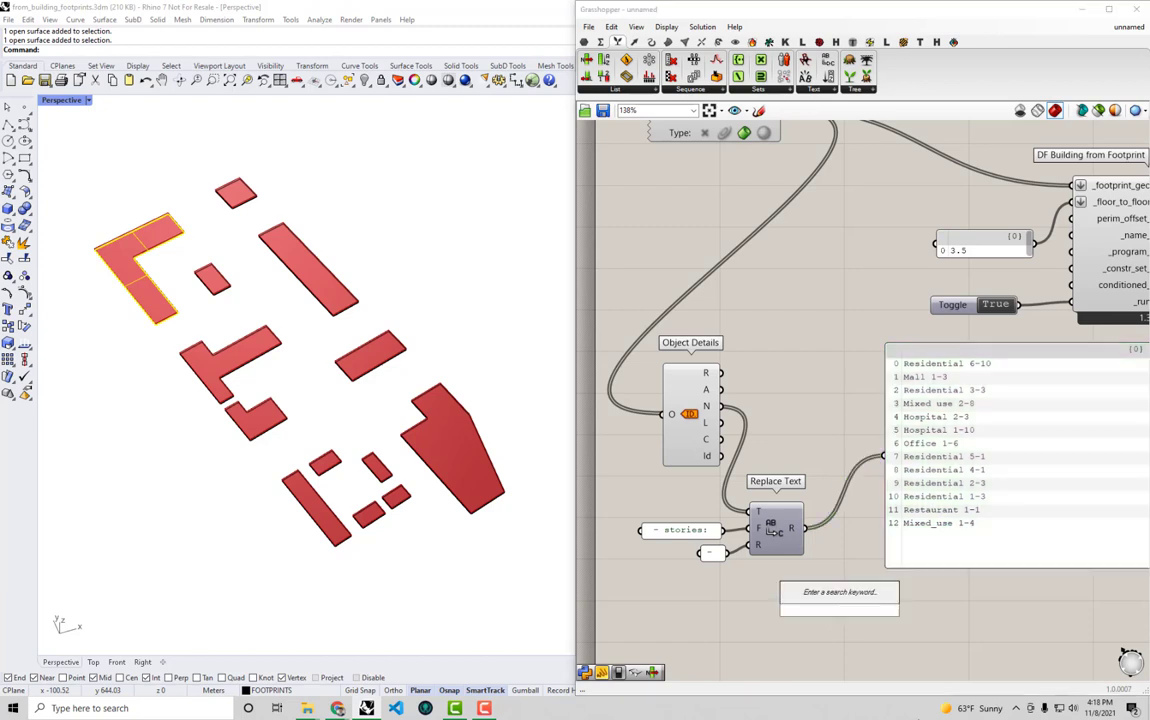
type("text")
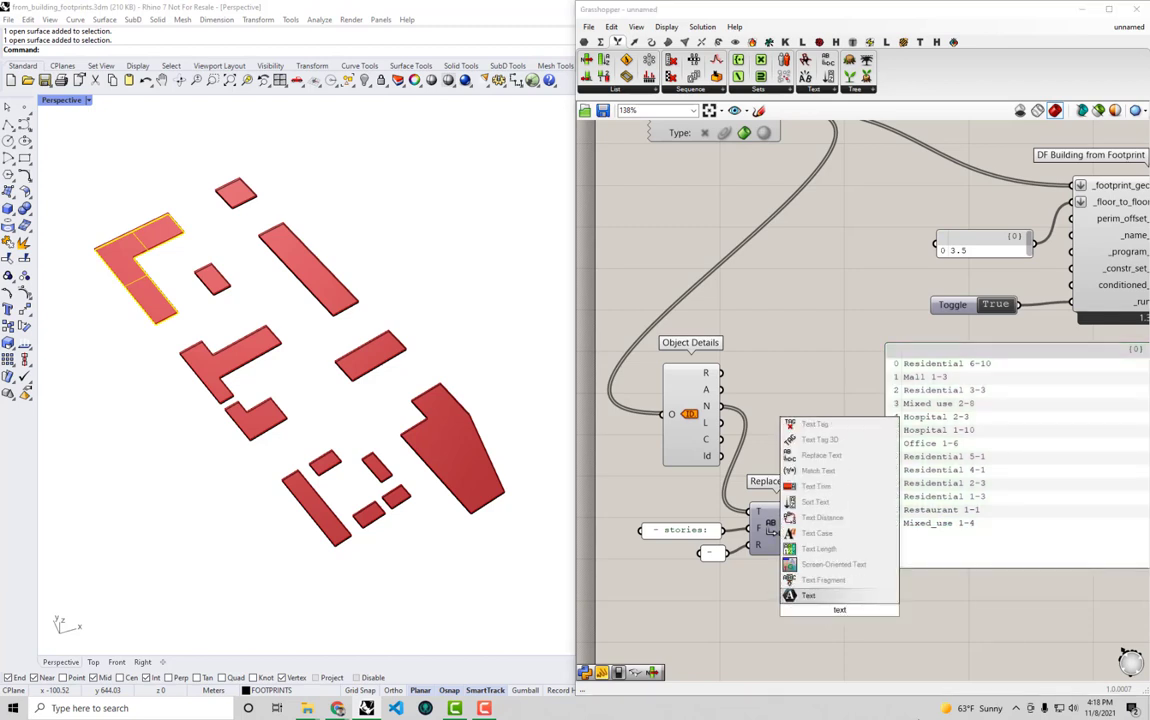
type(" split")
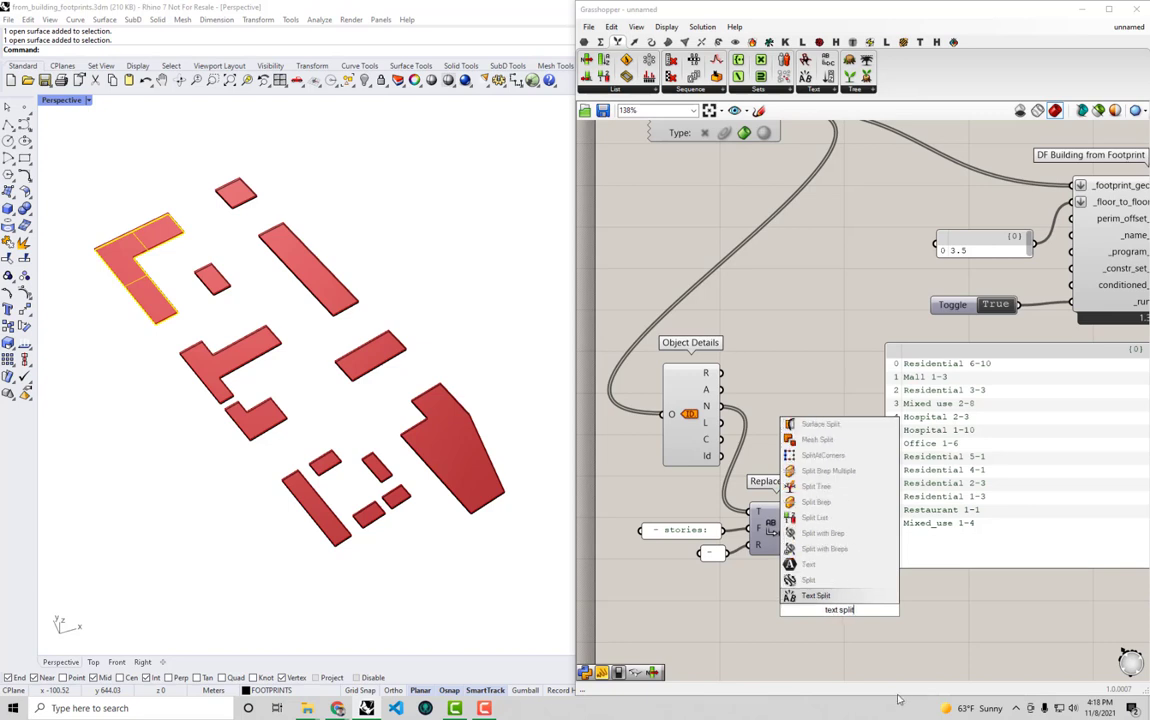
left_click(877, 599)
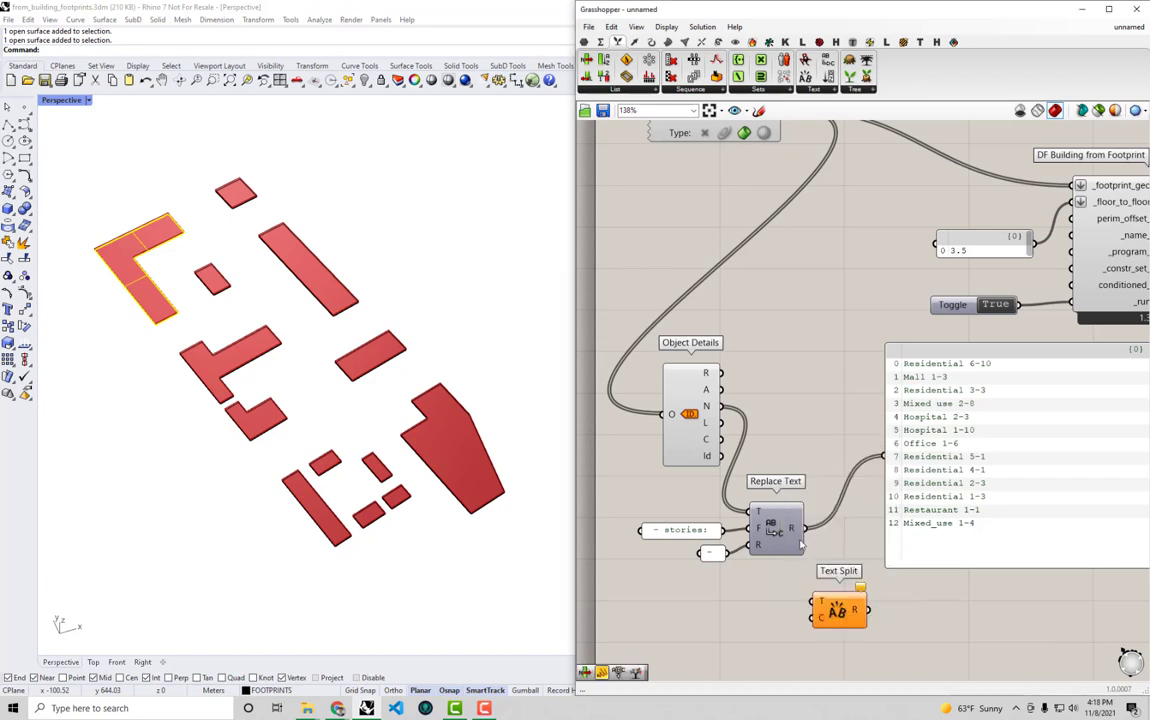
left_click_drag(805, 529, 860, 612)
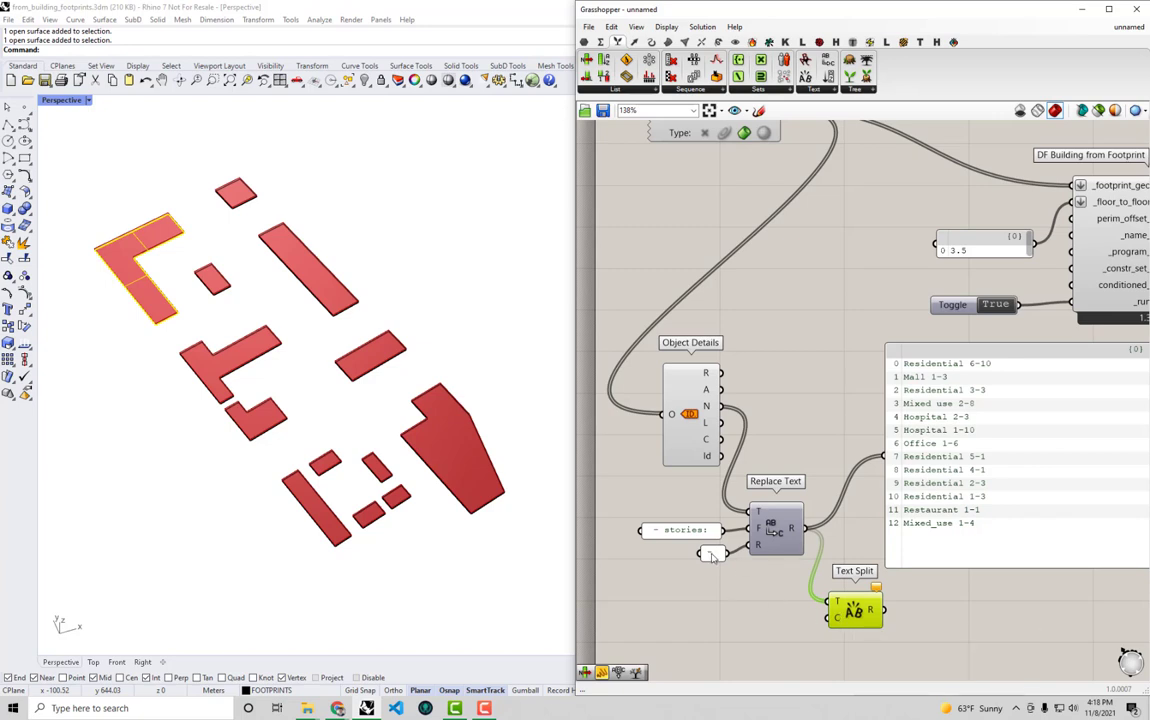
left_click_drag(712, 556, 878, 494)
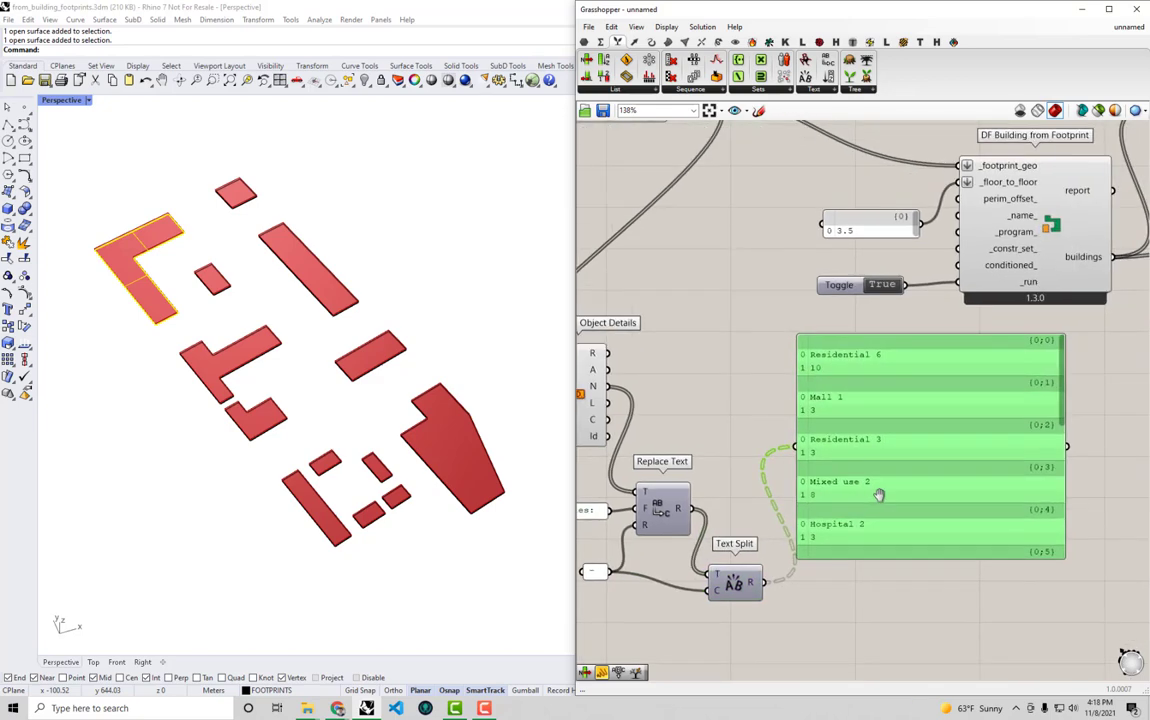
- Maximize the Grasshopper window and examine the split building names and story counts in the large panel
scroll(988, 443, "down", 2)
left_click_drag(1092, 400, 1094, 424)
left_click_drag(693, 417, 687, 423)
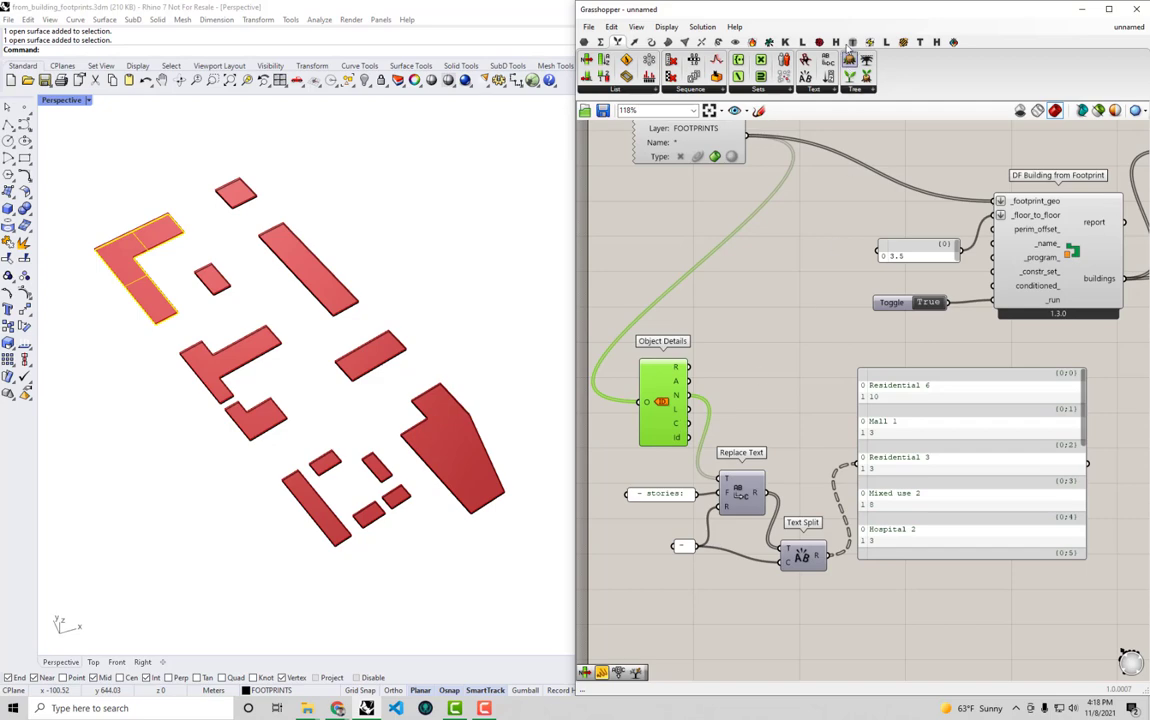
double_click(762, 16)
scroll(331, 372, "up", 3)
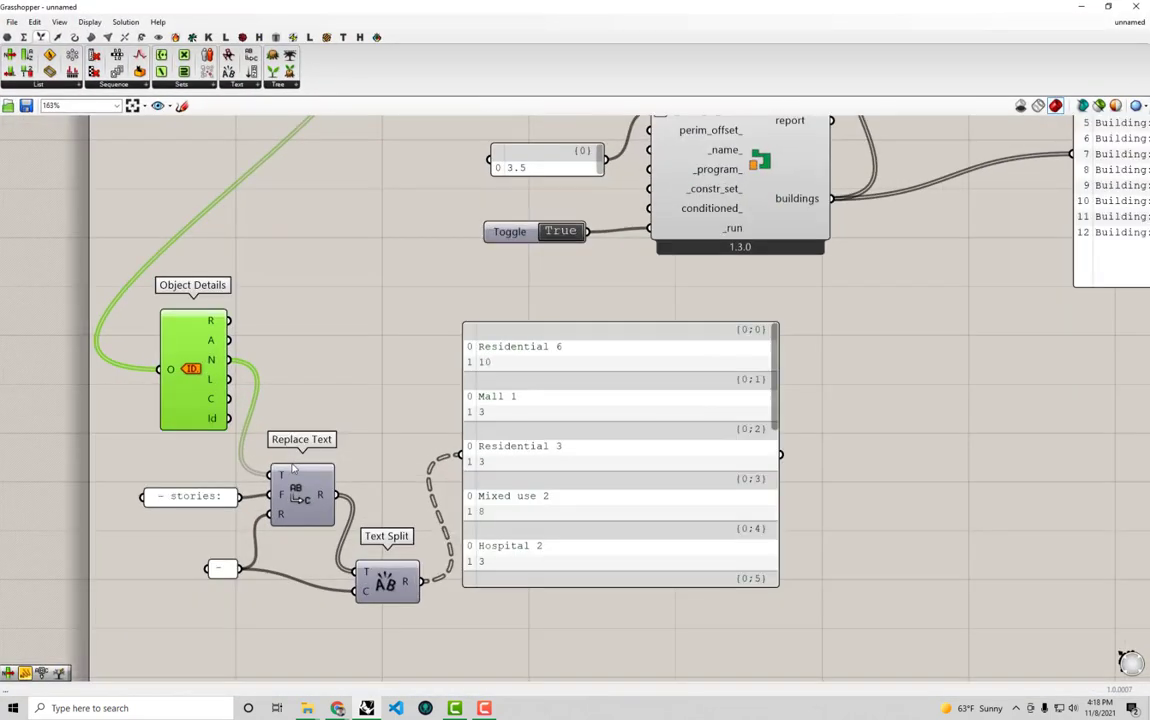
left_click_drag(331, 372, 335, 400)
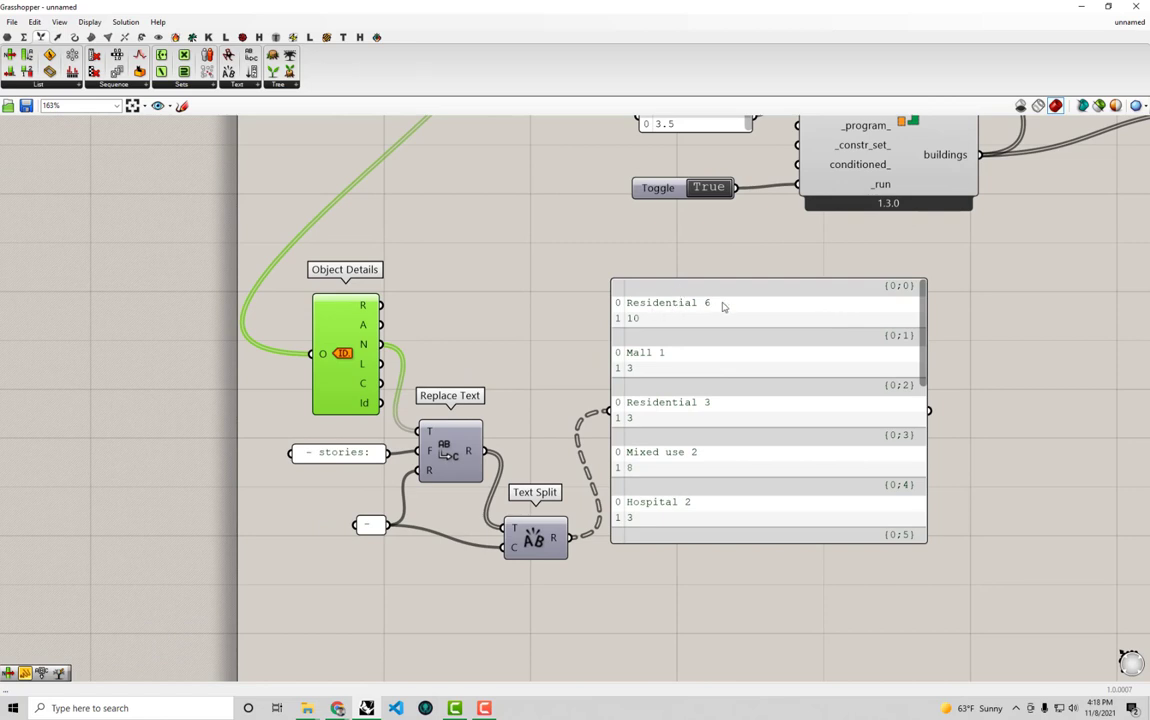
mouse_move(924, 329)
left_mouse_down()
mouse_move(913, 505)
mouse_move(921, 305)
left_mouse_up()
scroll(847, 334, "down", 3)
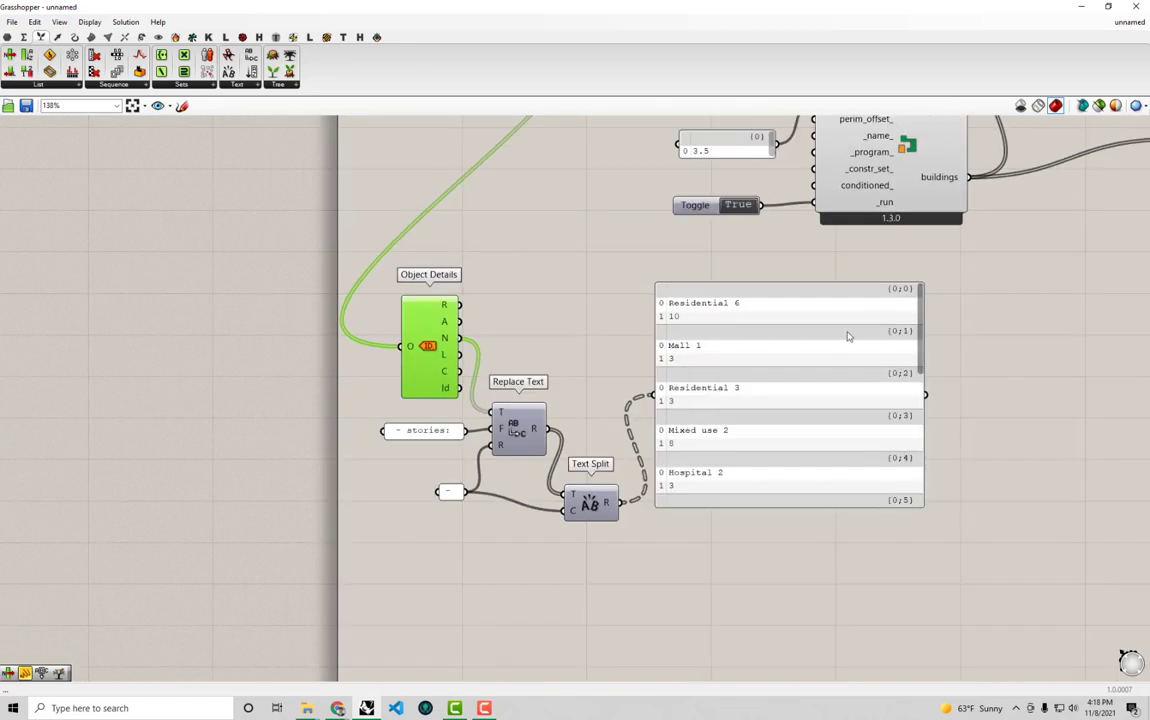
- Add a List Item component that takes the Text Split result as its list, moving the large panel aside to make room
left_click(567, 563)
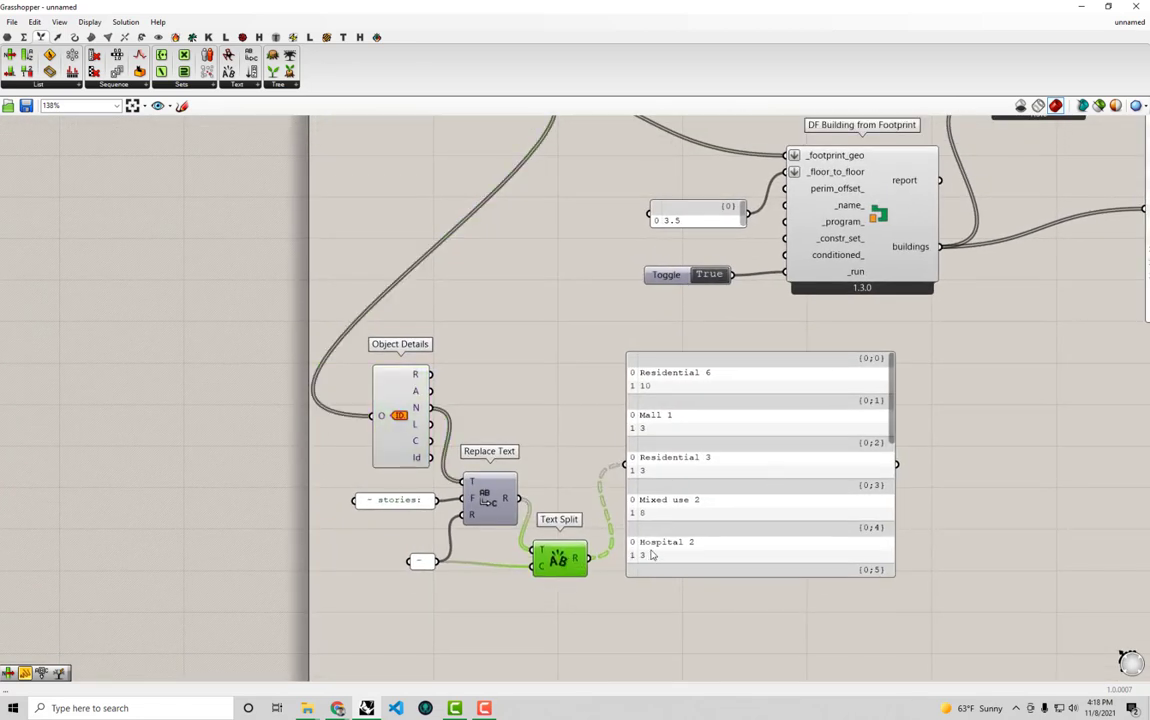
left_click_drag(650, 554, 715, 548)
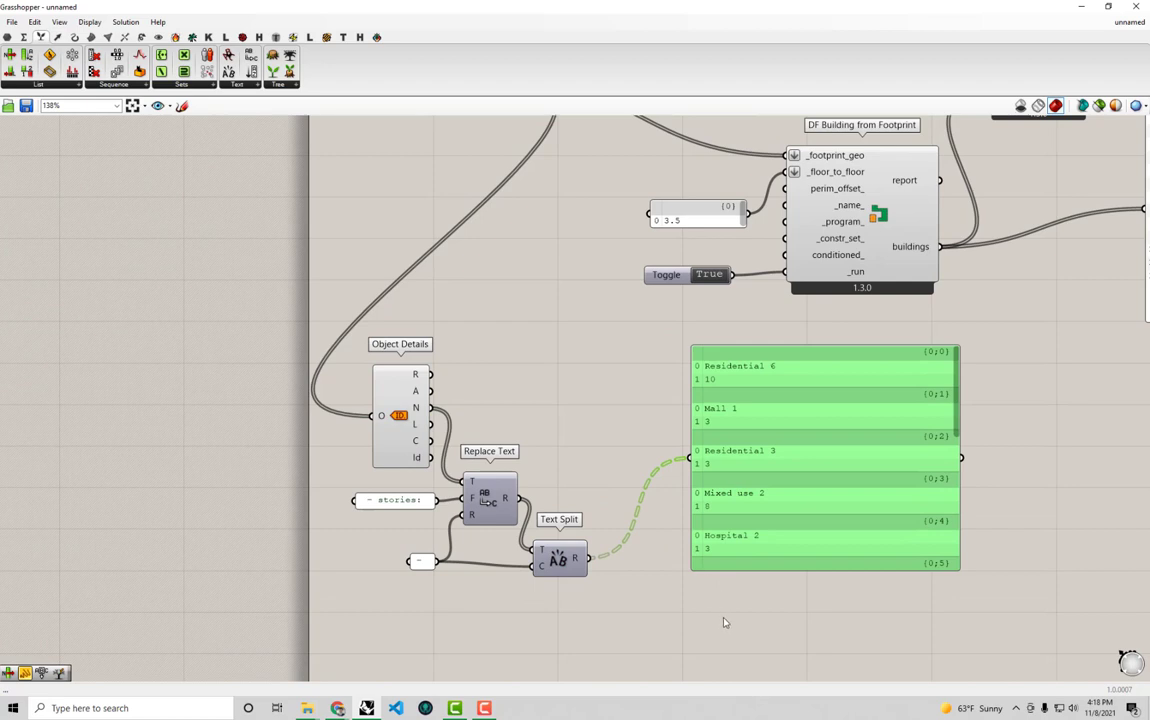
double_click(672, 628)
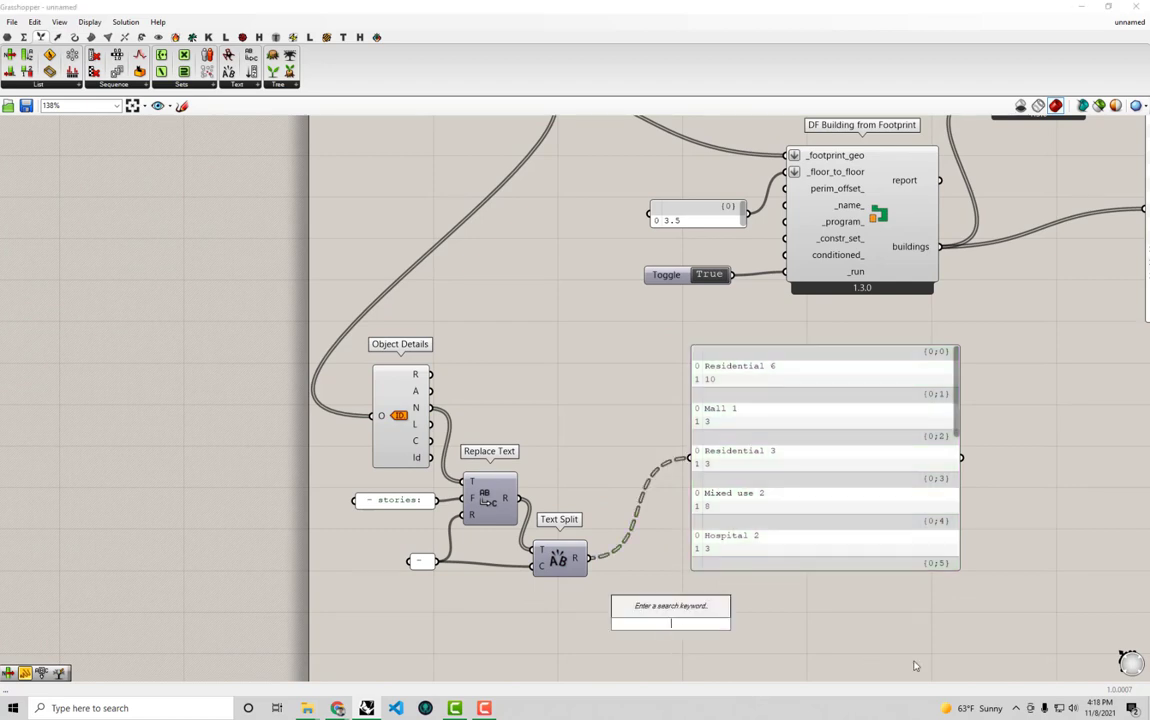
type("listit")
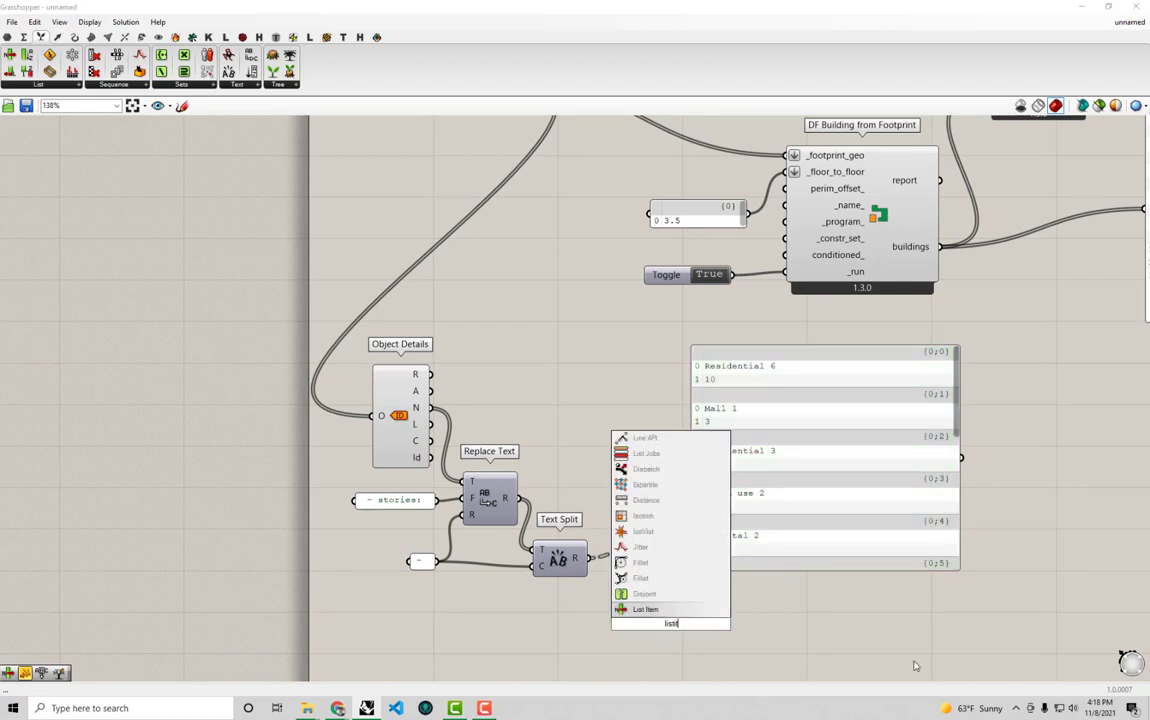
key("Return")
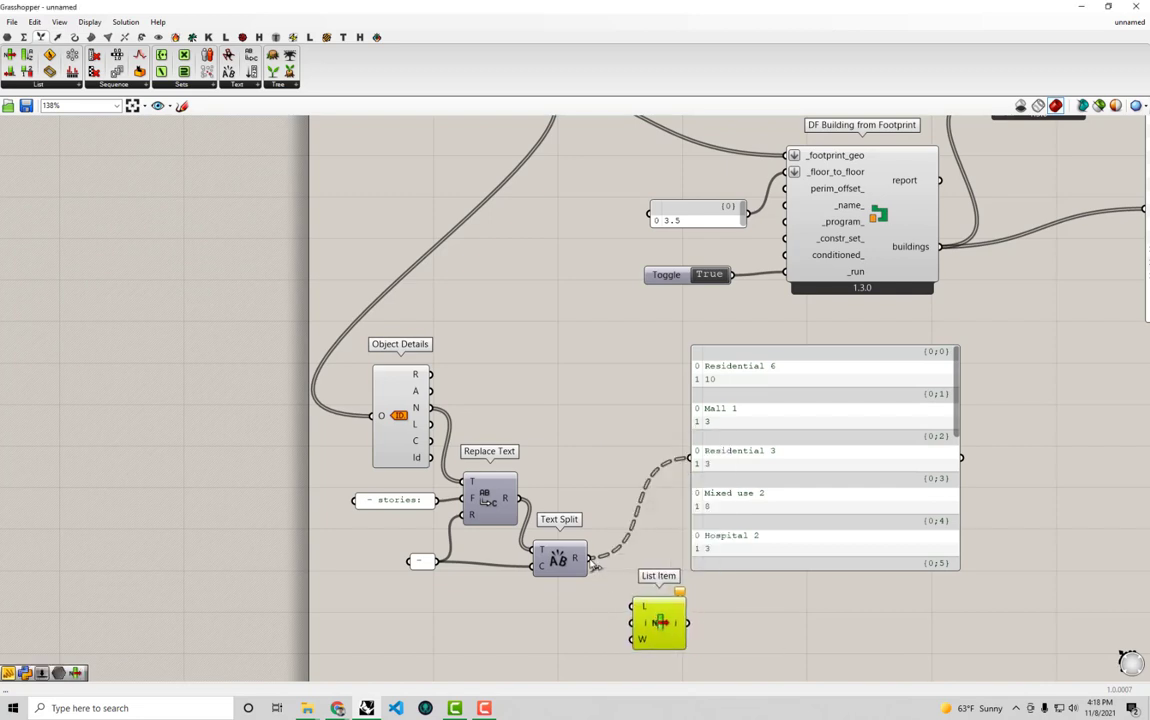
left_click_drag(590, 558, 632, 608)
left_click_drag(713, 562, 770, 565)
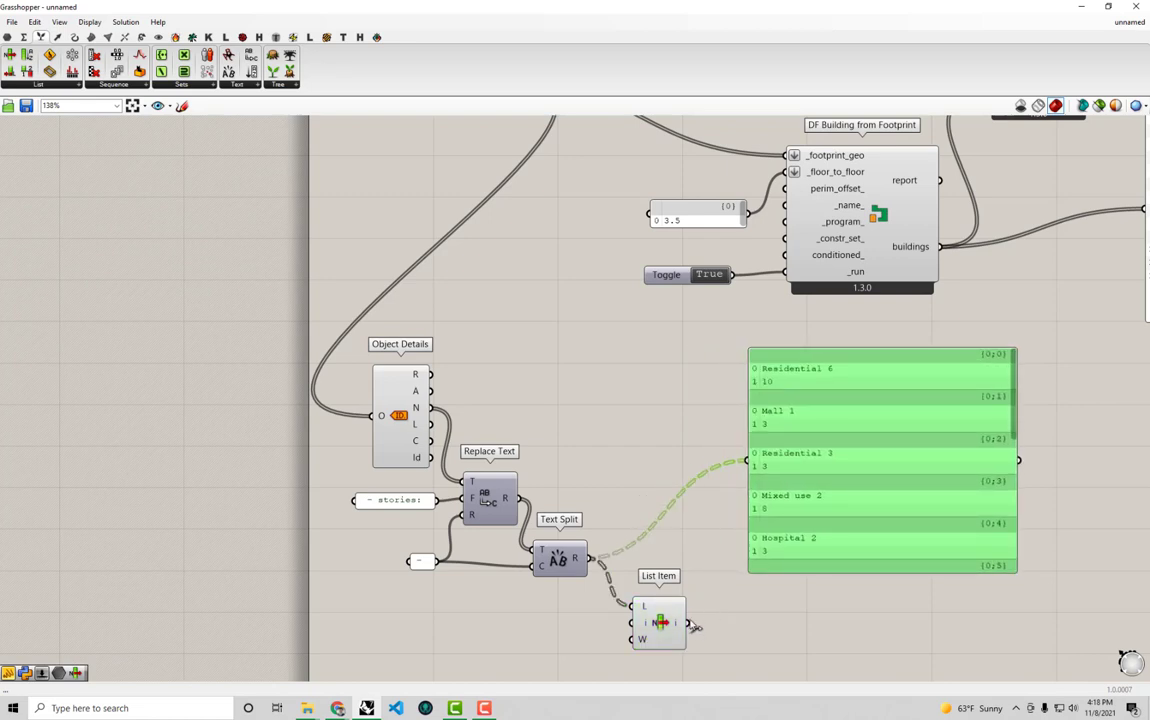
- Add a Panel containing 1 as List Item's index and route the List Item output into the large panel in place of the Text Split result
scroll(608, 558, "up", 3)
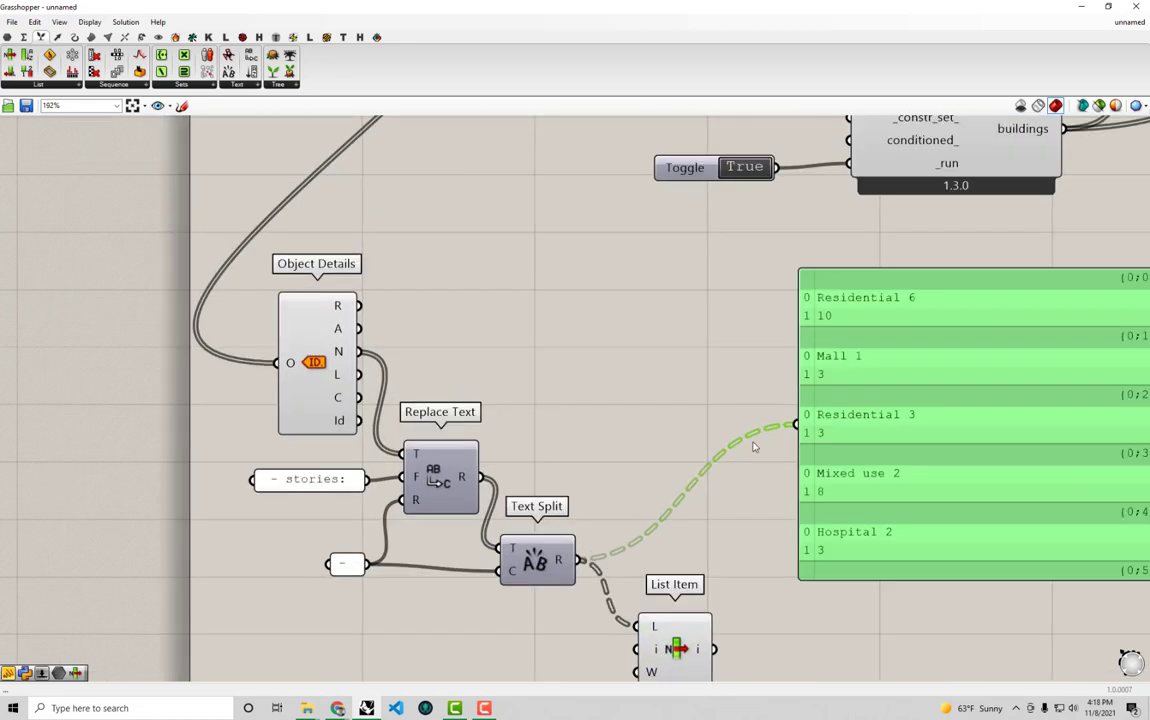
scroll(755, 447, "down", 2)
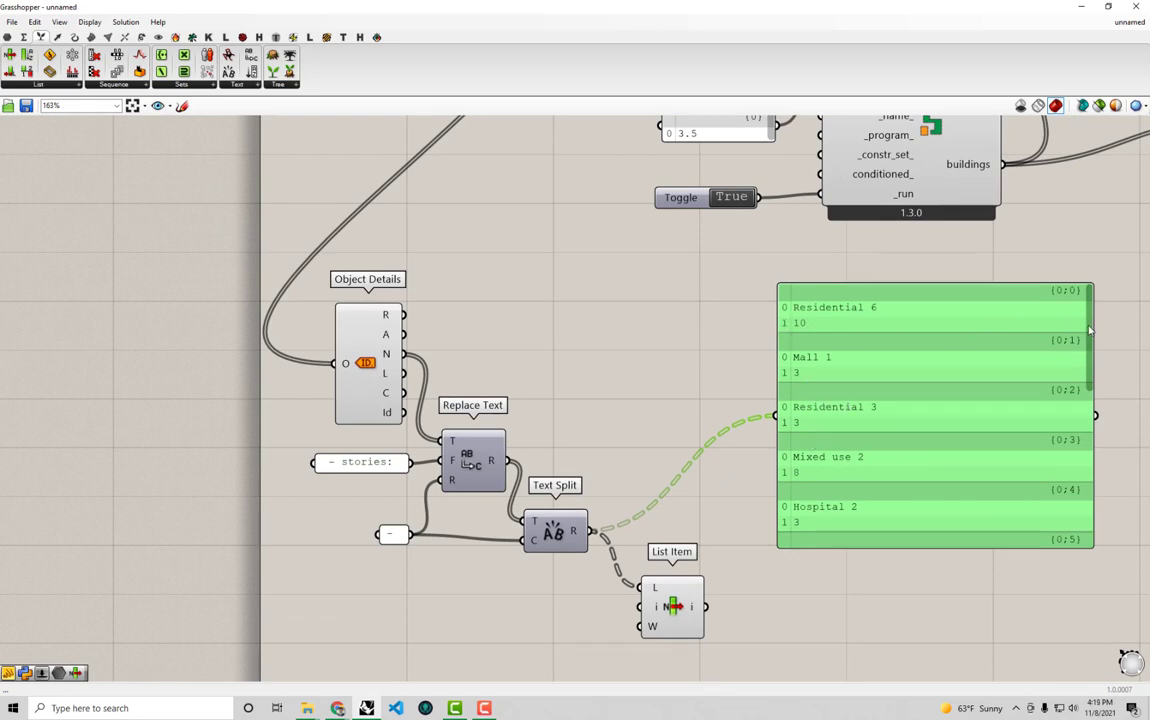
scroll(1088, 332, "down", 2)
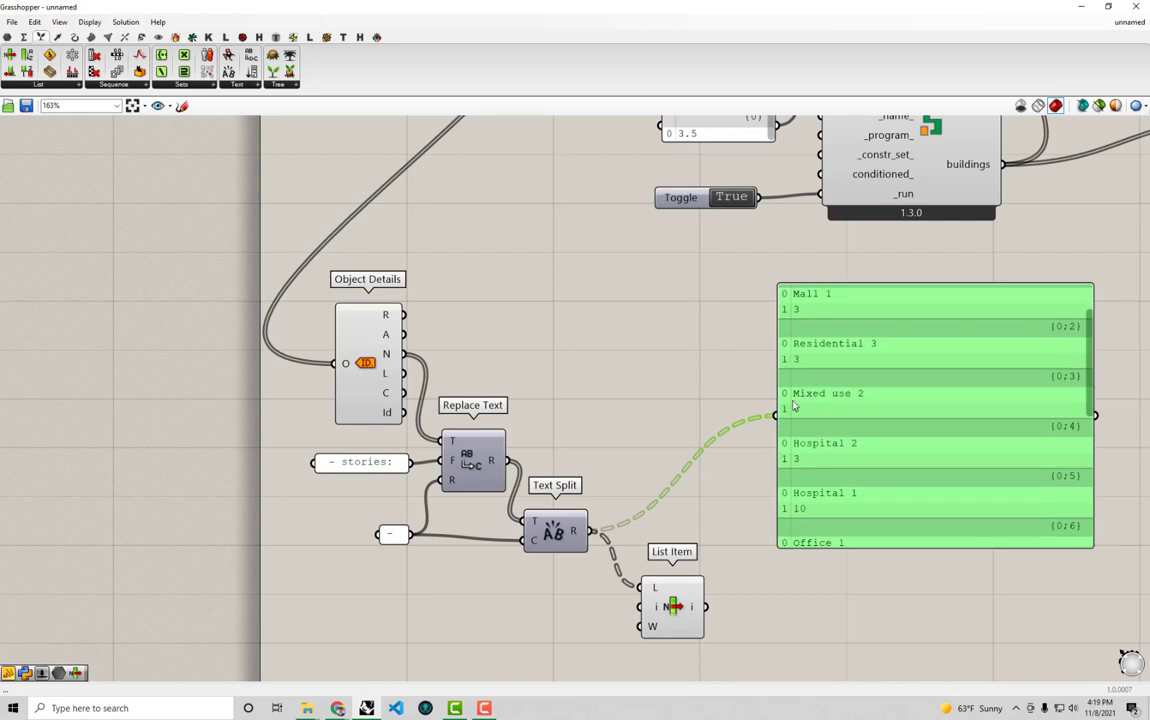
double_click(557, 608)
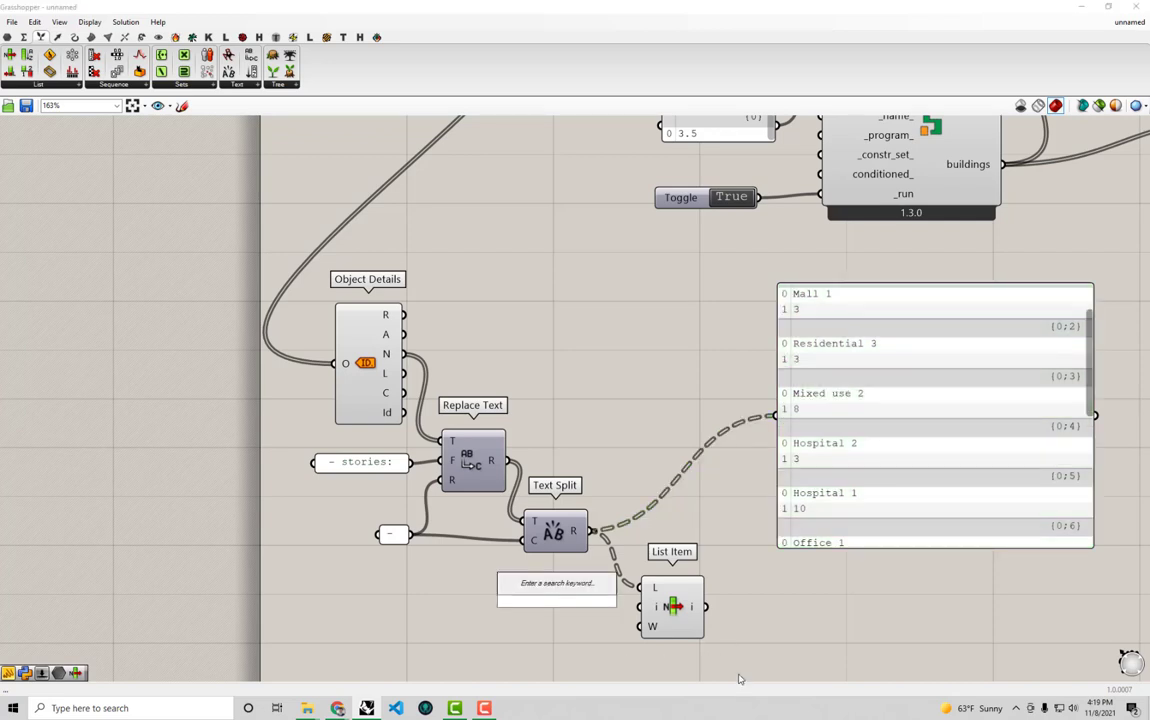
type("\"")
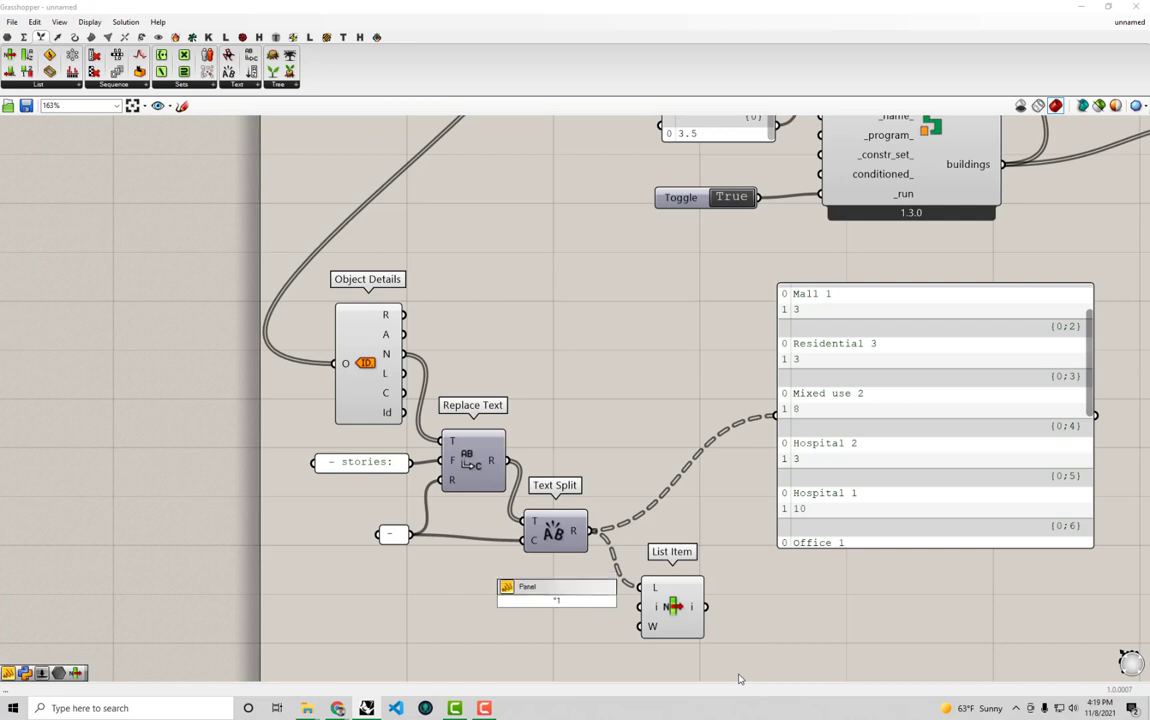
type("1")
key("Return")
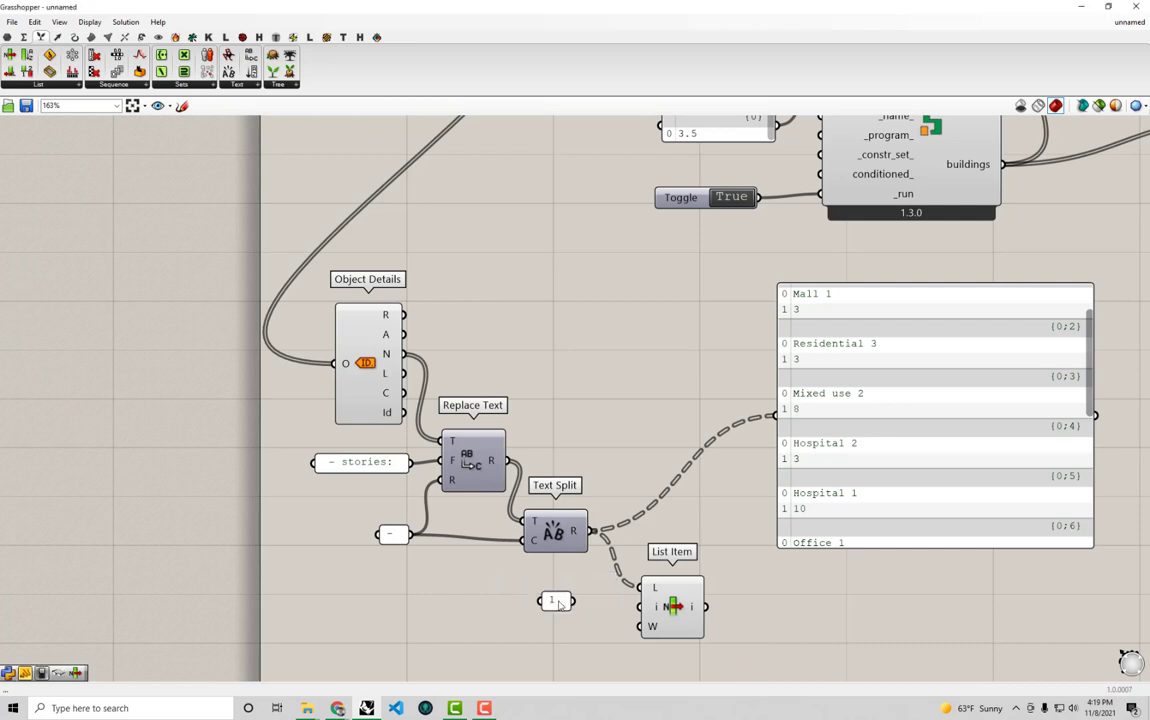
left_click_drag(558, 604, 776, 415)
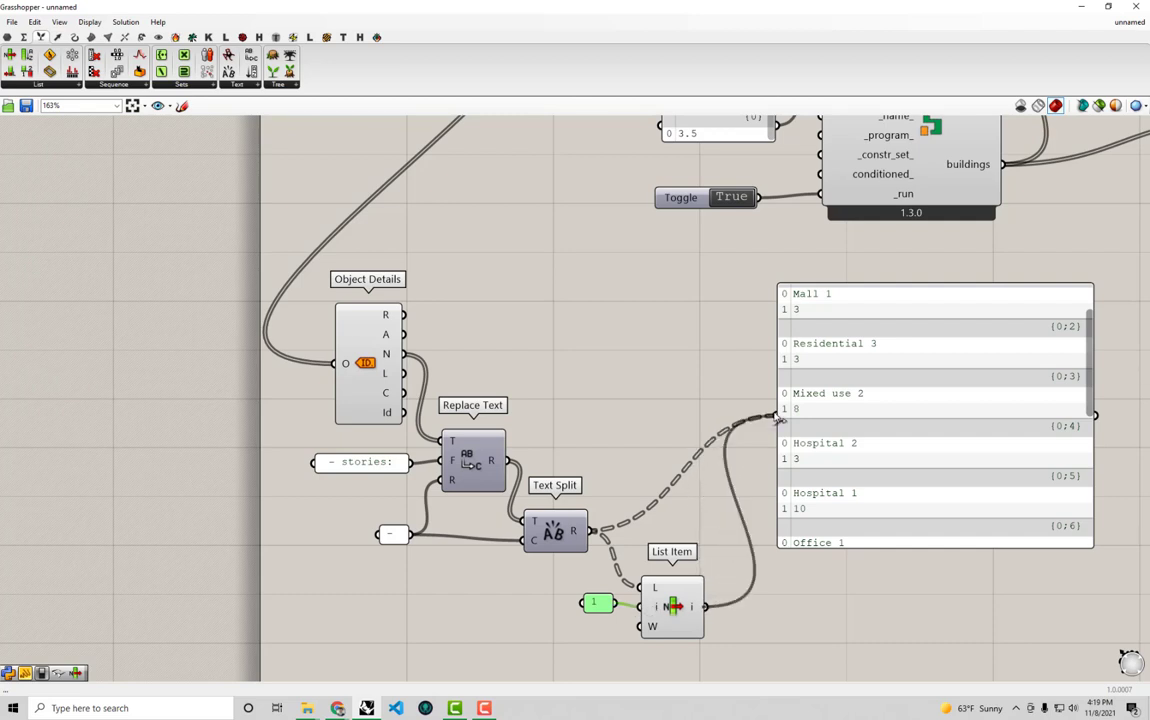
- Look through the extracted story counts in the large panel and shift the panel farther from List Item
right_click_drag(1023, 427, 930, 432)
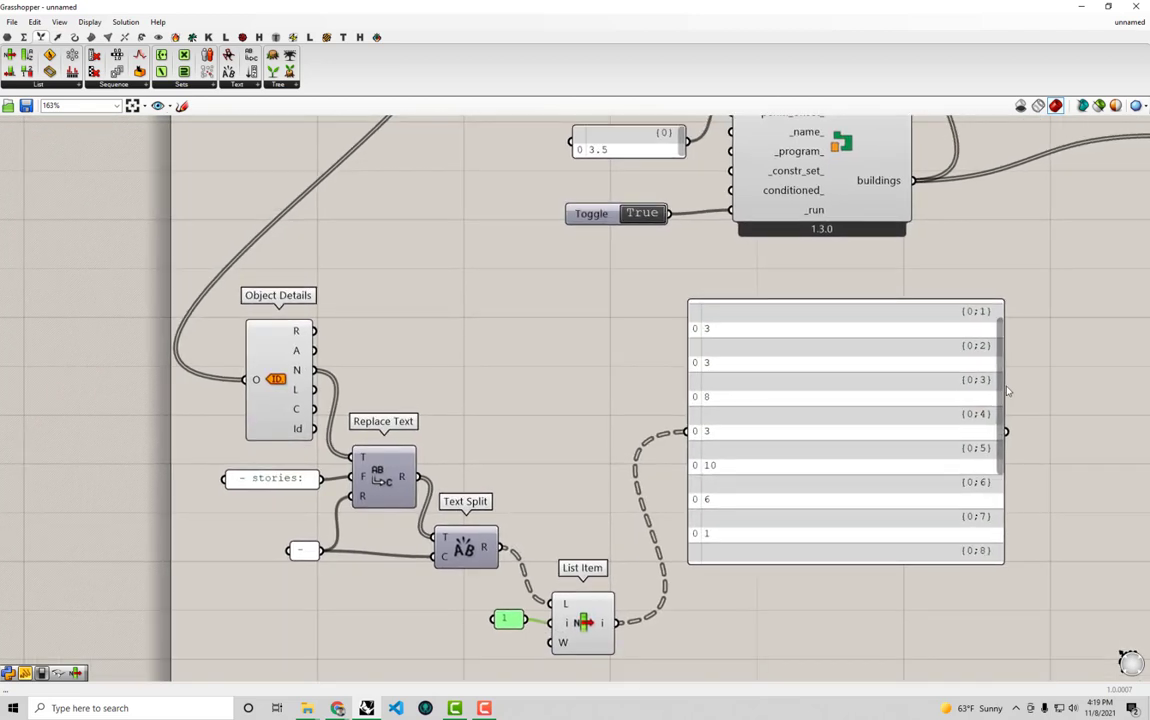
left_click_drag(1003, 394, 1010, 352)
scroll(1008, 346, "down", 1)
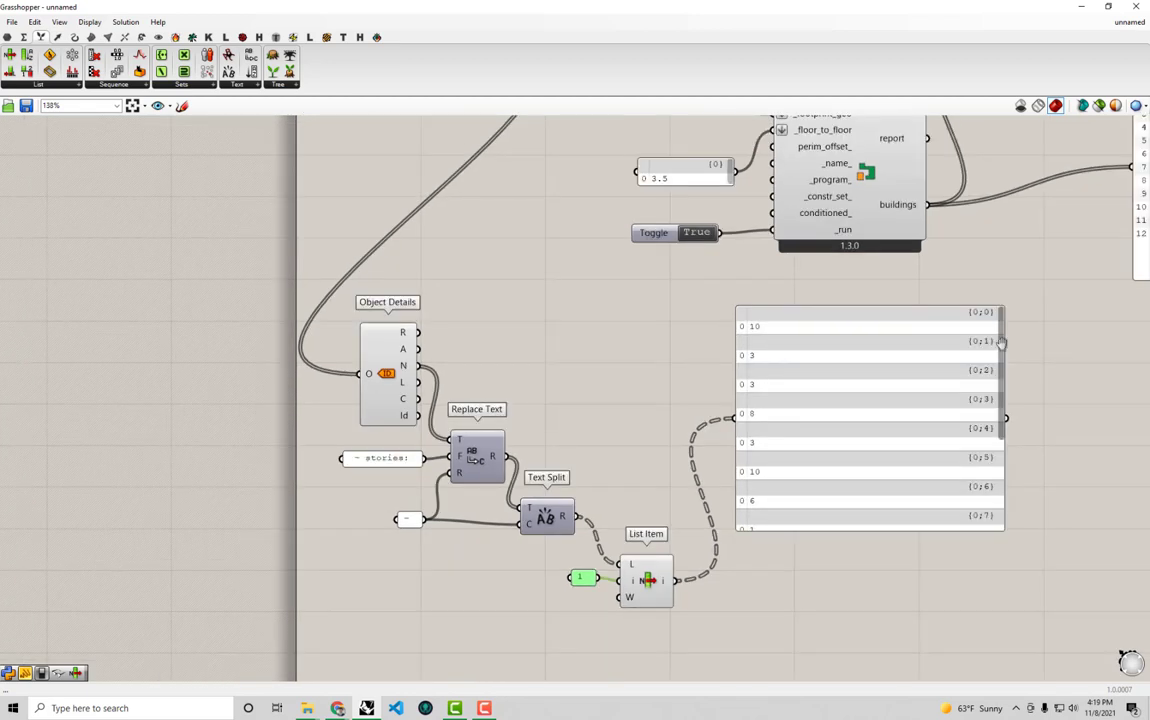
right_click_drag(951, 346, 911, 372)
left_click_drag(852, 382, 946, 398)
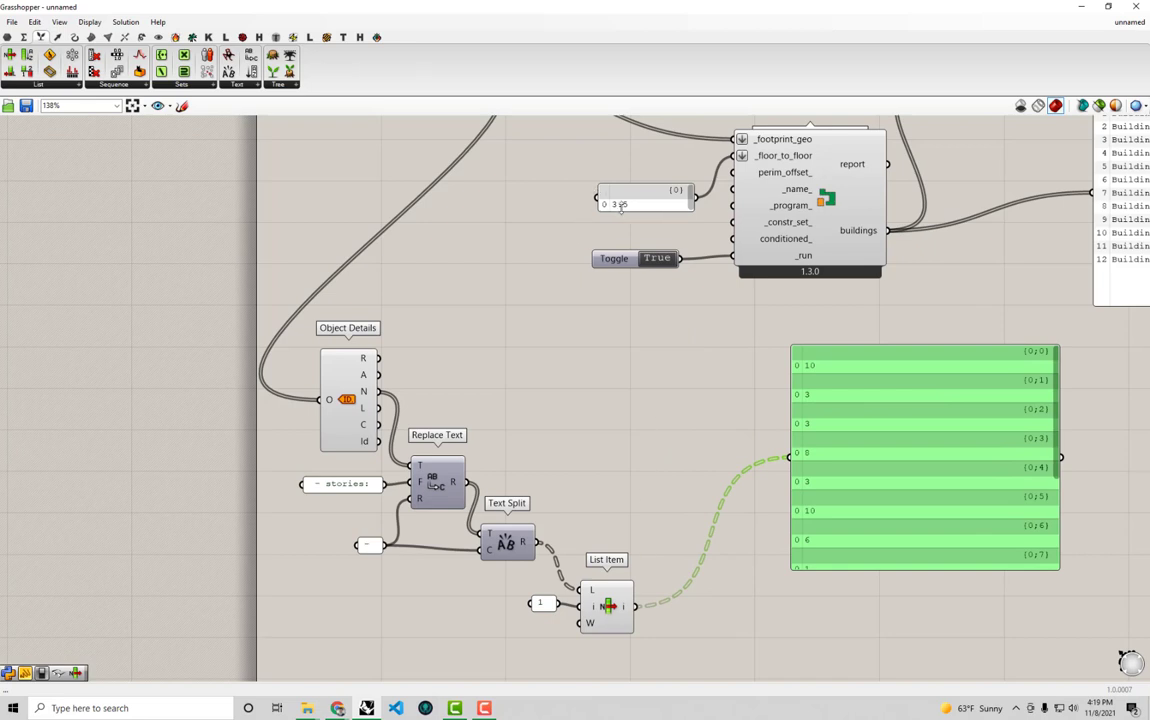
- Feed the List Item output into the _floor_to_floor input of DF Building from Footprint, replacing the 3.5 panel, and check the input's description
mouse_move(621, 209)
left_mouse_down()
mouse_move(618, 227)
mouse_move(617, 211)
mouse_move(599, 206)
left_mouse_up()
right_click_drag(604, 219, 598, 244)
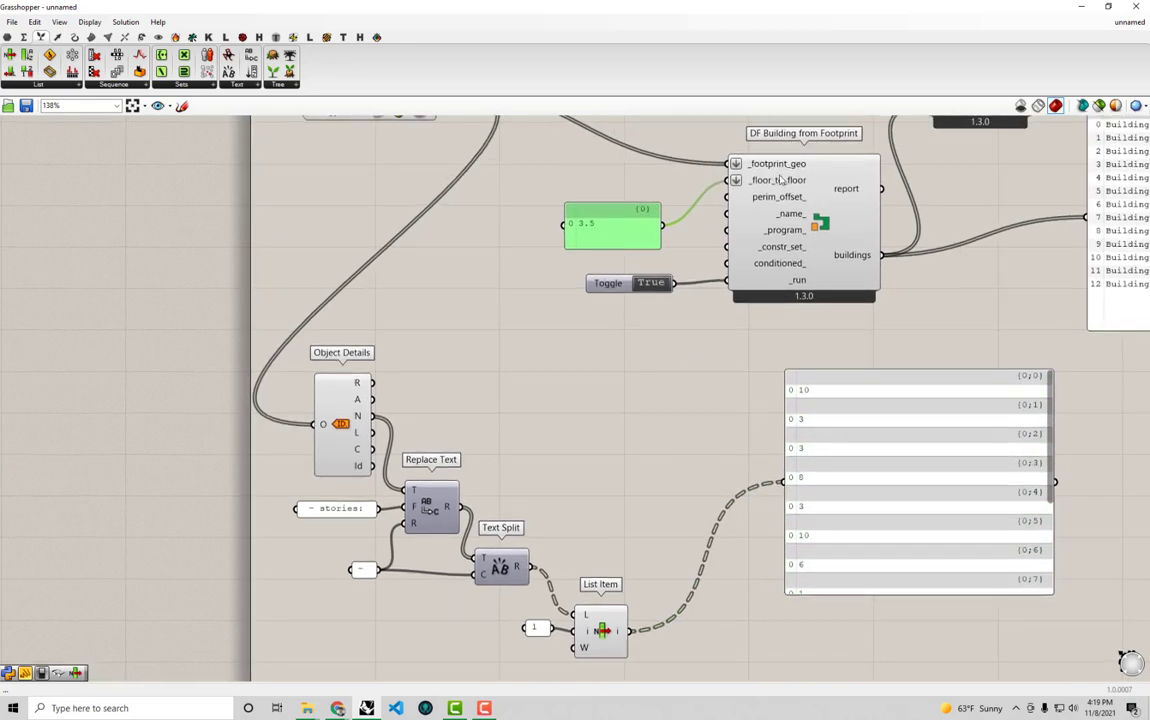
left_click_drag(628, 630, 724, 185)
scroll(776, 278, "down", 2)
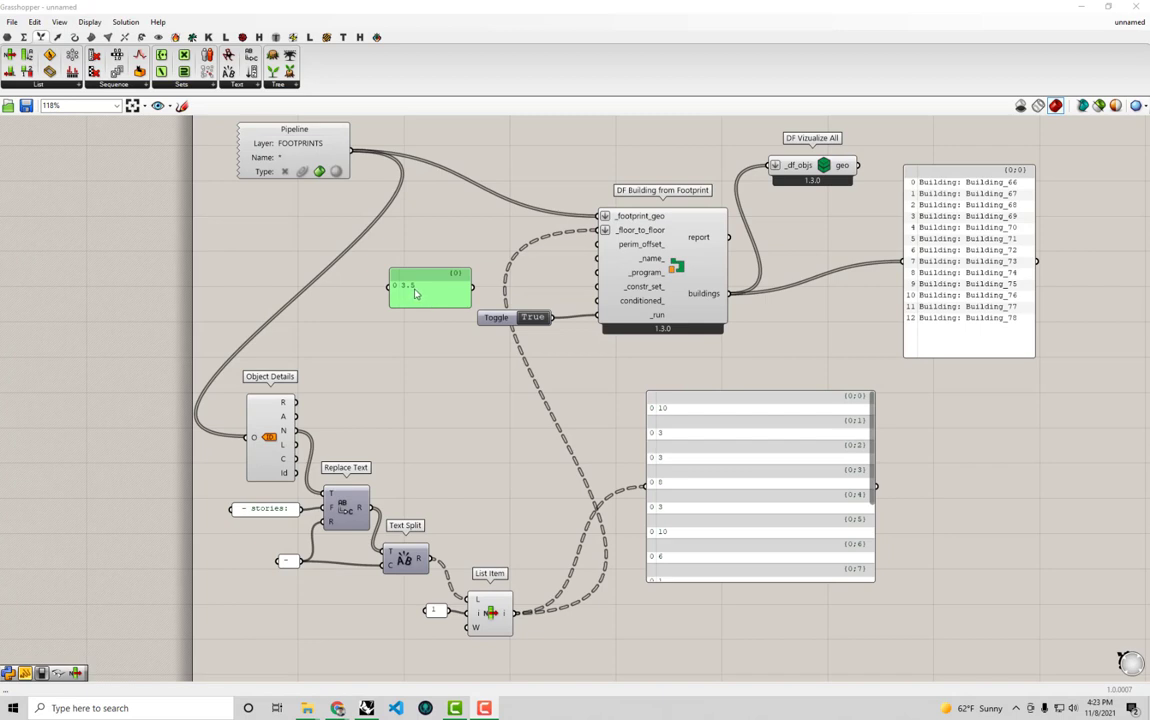
mouse_move(634, 236)
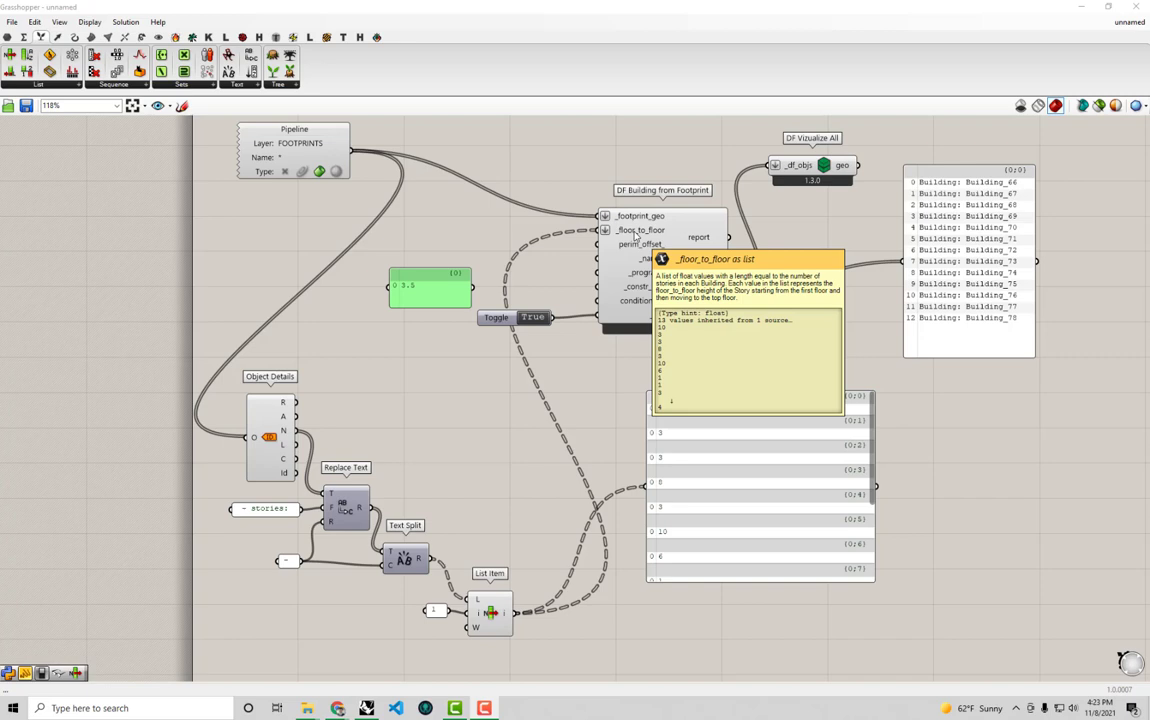
- Bring the Grasshopper window back beside the Rhino viewport and examine the generated building masses from farther out
left_click_drag(570, 5, 1149, 196)
right_click_drag(447, 312, 467, 329)
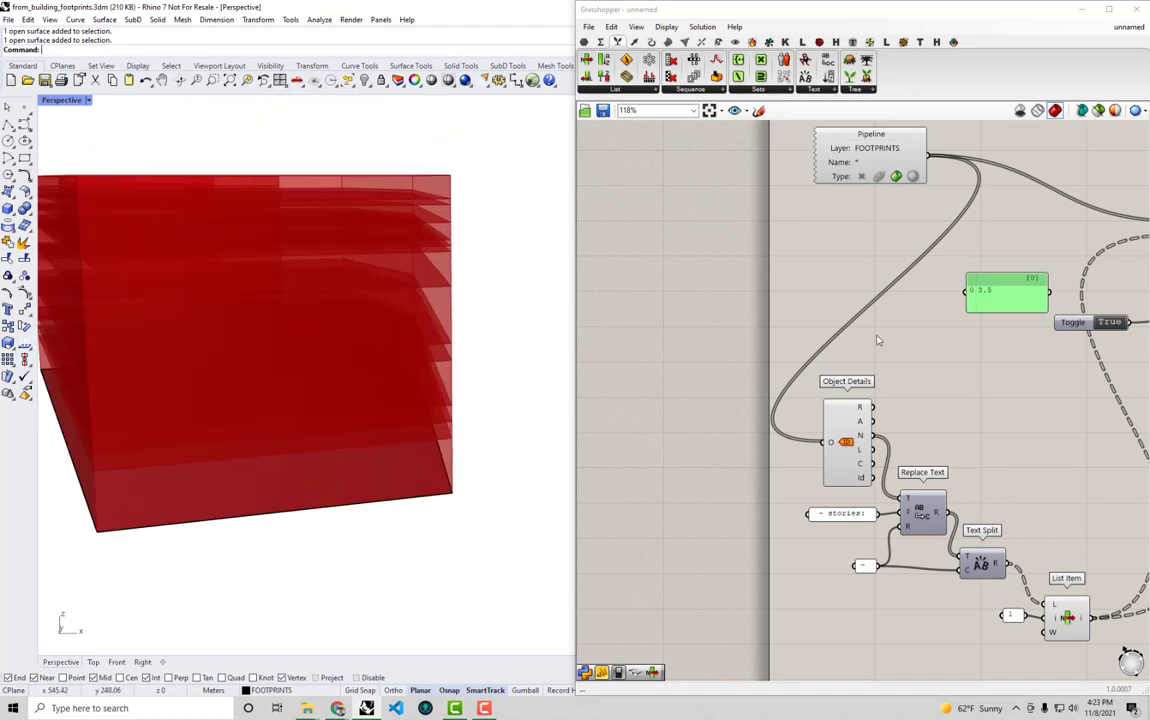
right_click_drag(1048, 421, 775, 396)
left_click_drag(1068, 473, 1035, 484)
right_click_drag(1023, 477, 991, 473)
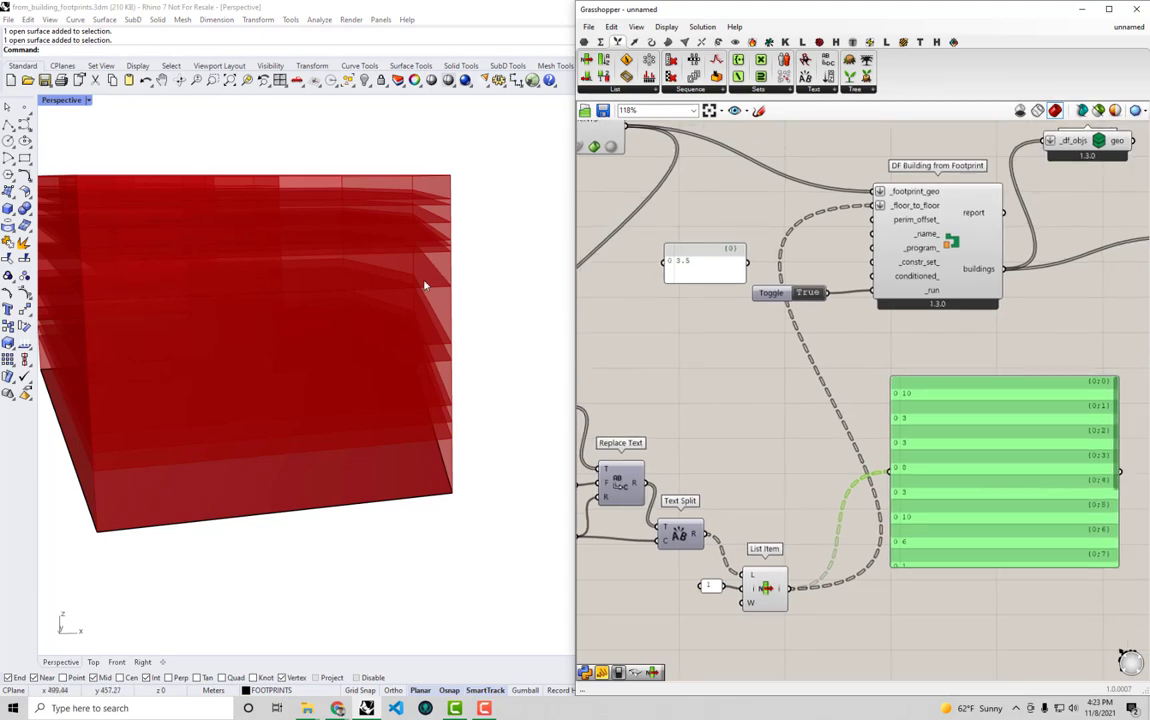
scroll(424, 286, "down", 5)
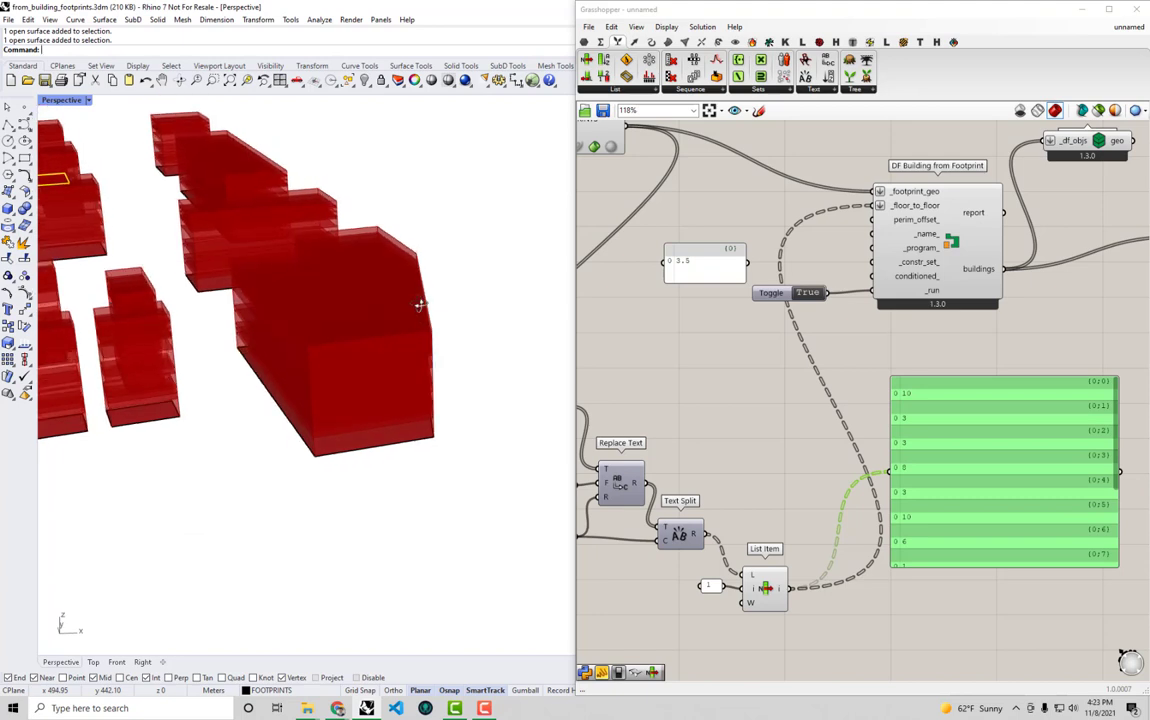
scroll(420, 305, "down", 2)
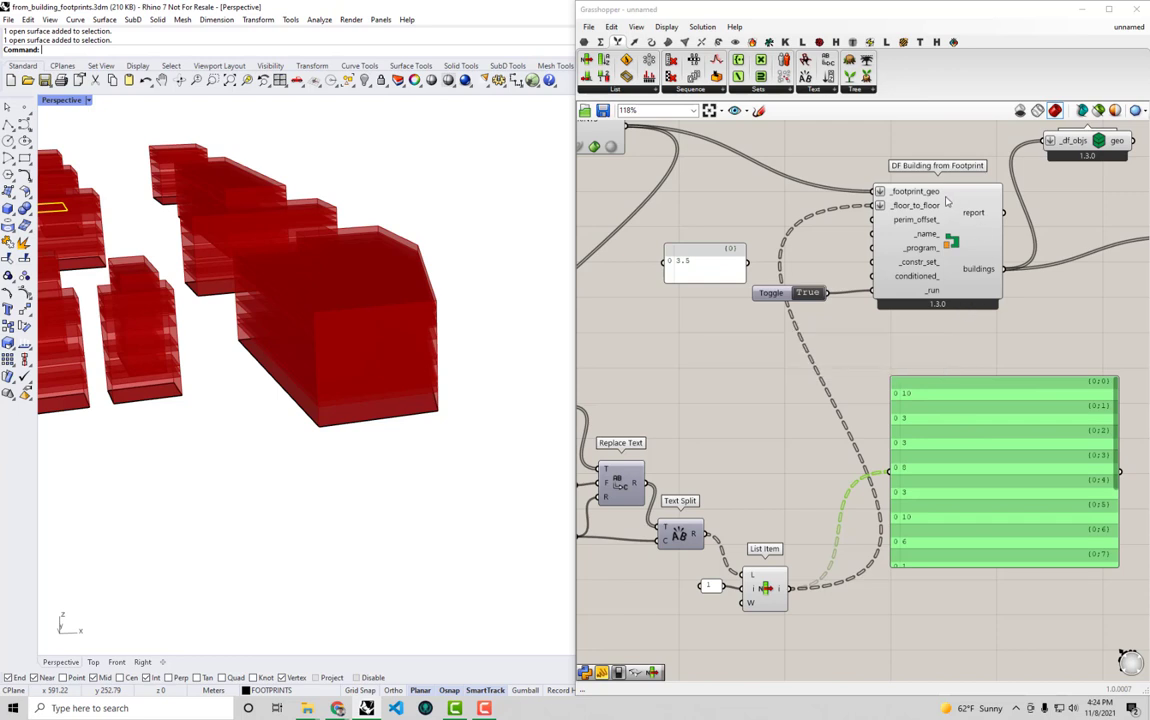
- Turn off Flatten on the _floor_to_floor input of DF Building from Footprint and inspect the updated buildings in the Perspective viewport
scroll(946, 200, "up", 1)
mouse_move(902, 211)
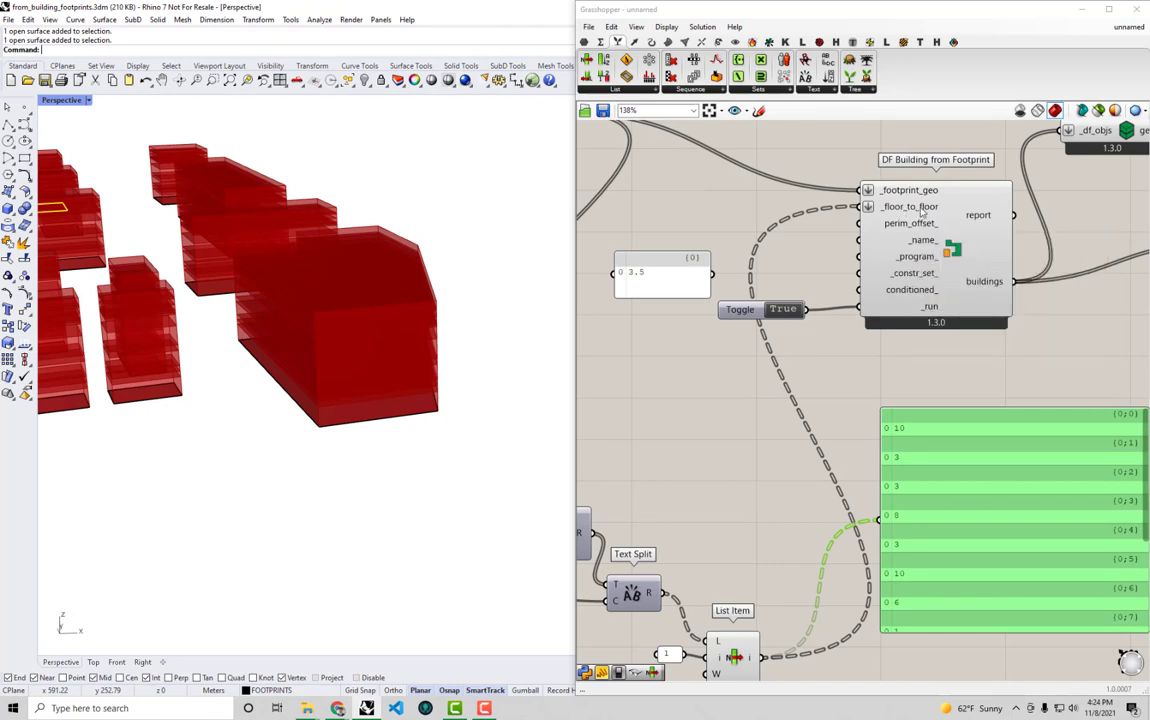
right_click_drag(824, 336, 924, 438)
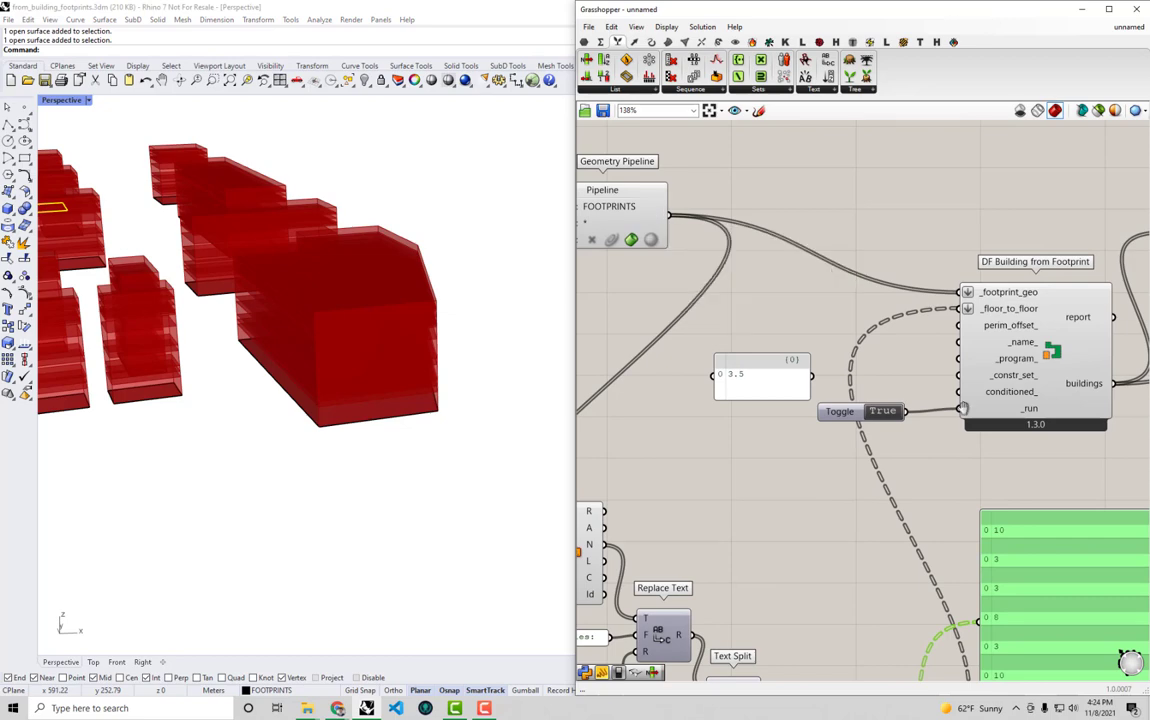
right_click_drag(1061, 551, 896, 424)
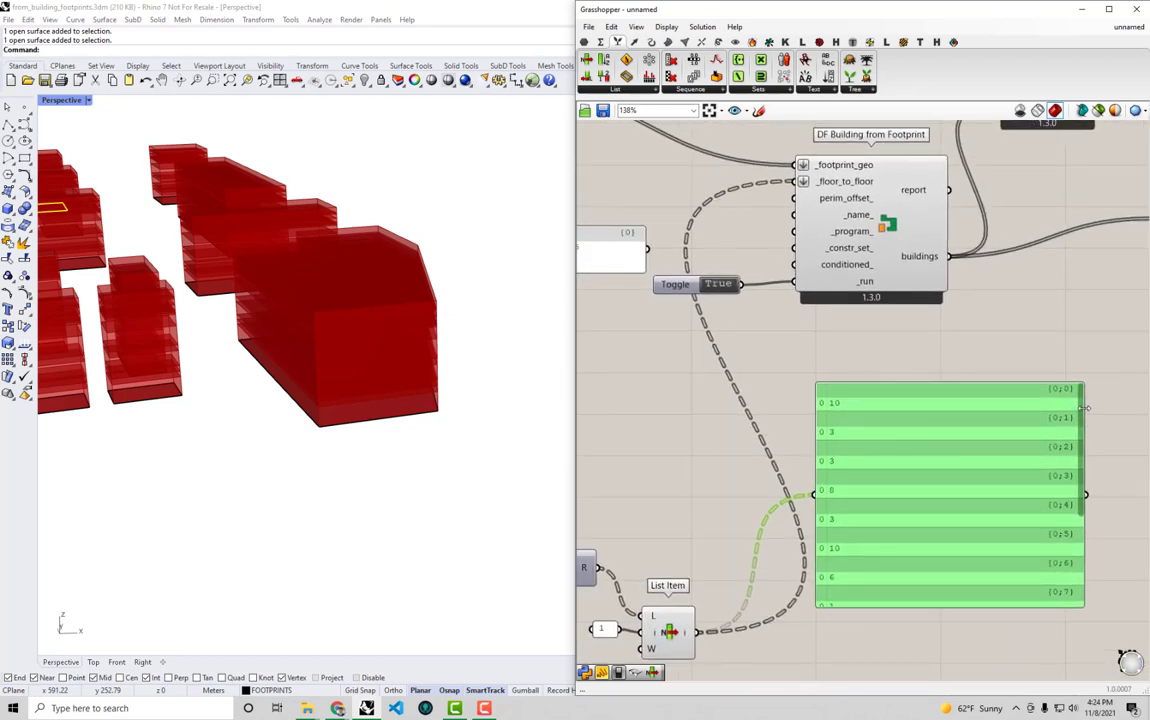
mouse_move(1083, 413)
left_mouse_down()
mouse_move(1083, 490)
mouse_move(1083, 406)
left_mouse_up()
right_click_drag(882, 331, 982, 395)
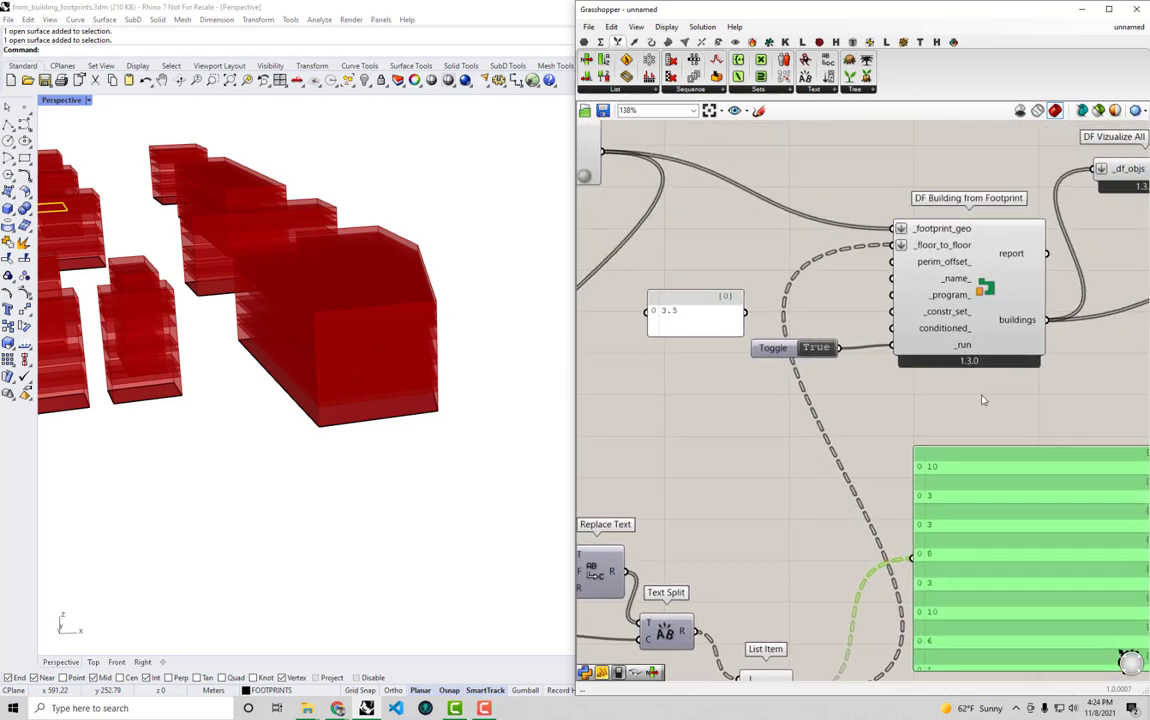
right_click(938, 250)
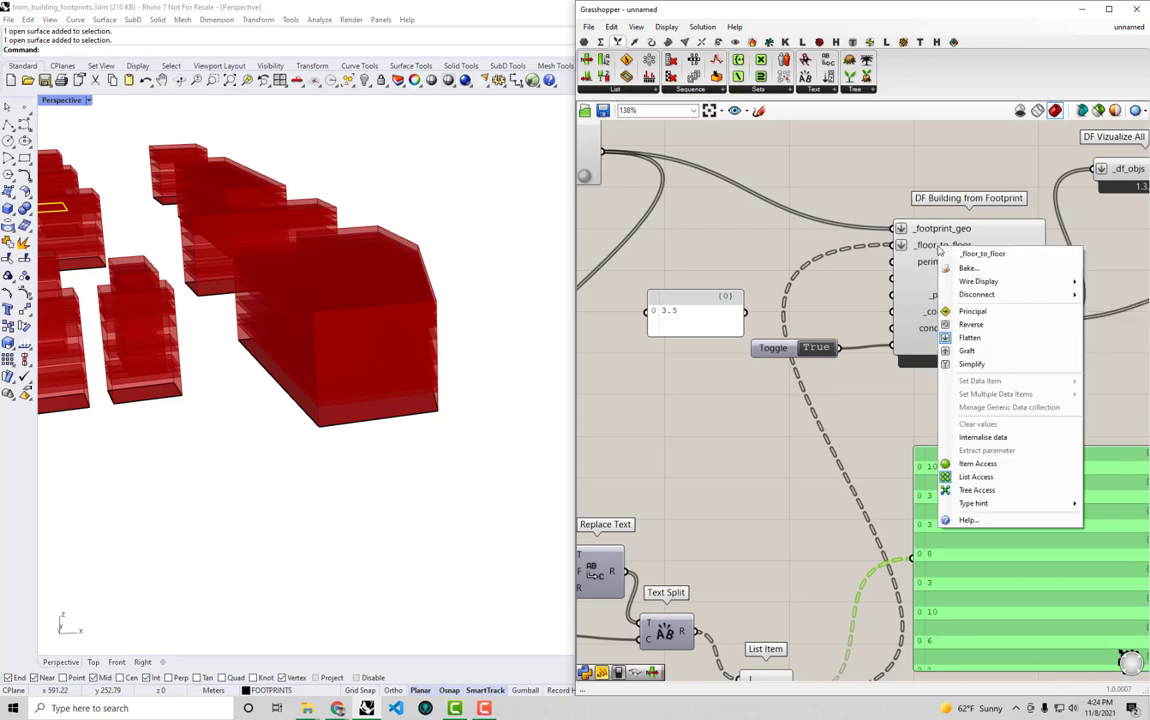
left_click(982, 337)
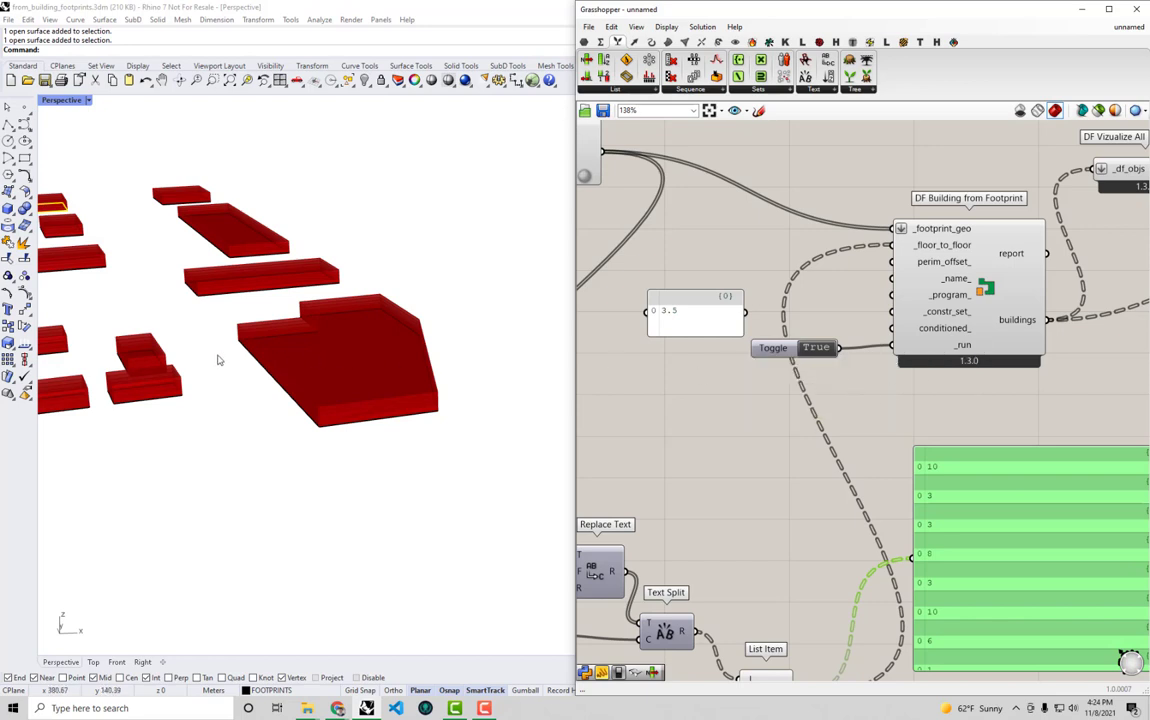
right_click_drag(218, 354, 315, 348, "shift")
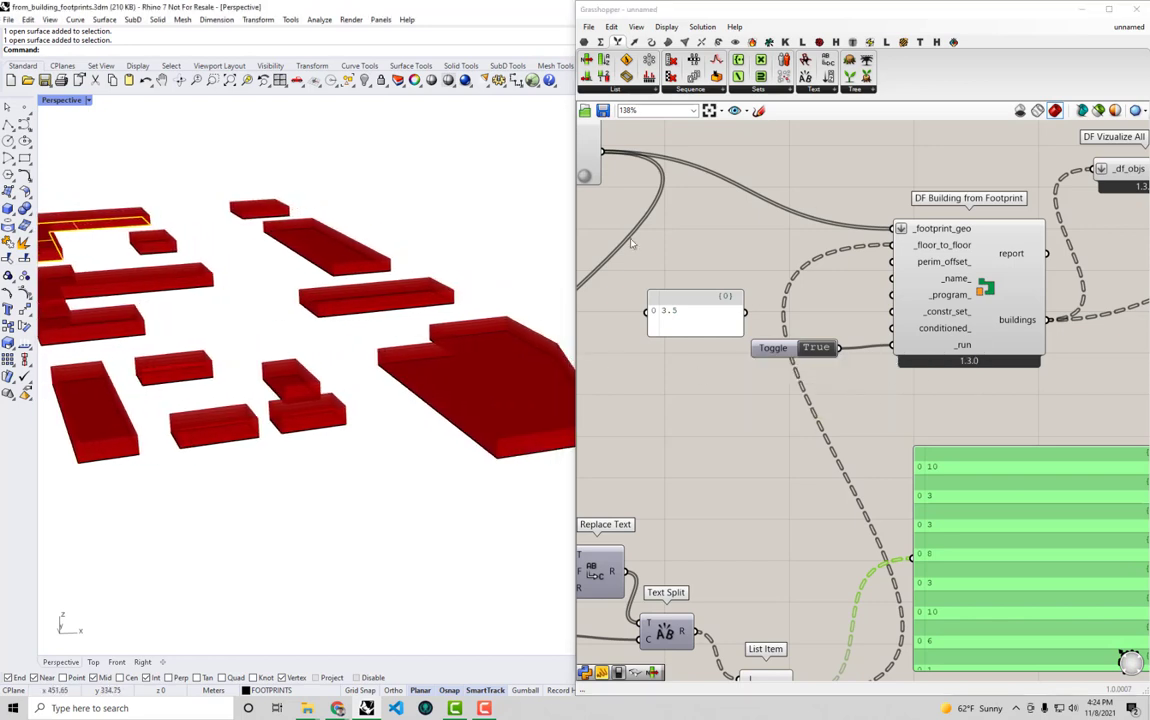
- Turn off Flatten on the _footprint_geo input of DF Building from Footprint
mouse_move(940, 233)
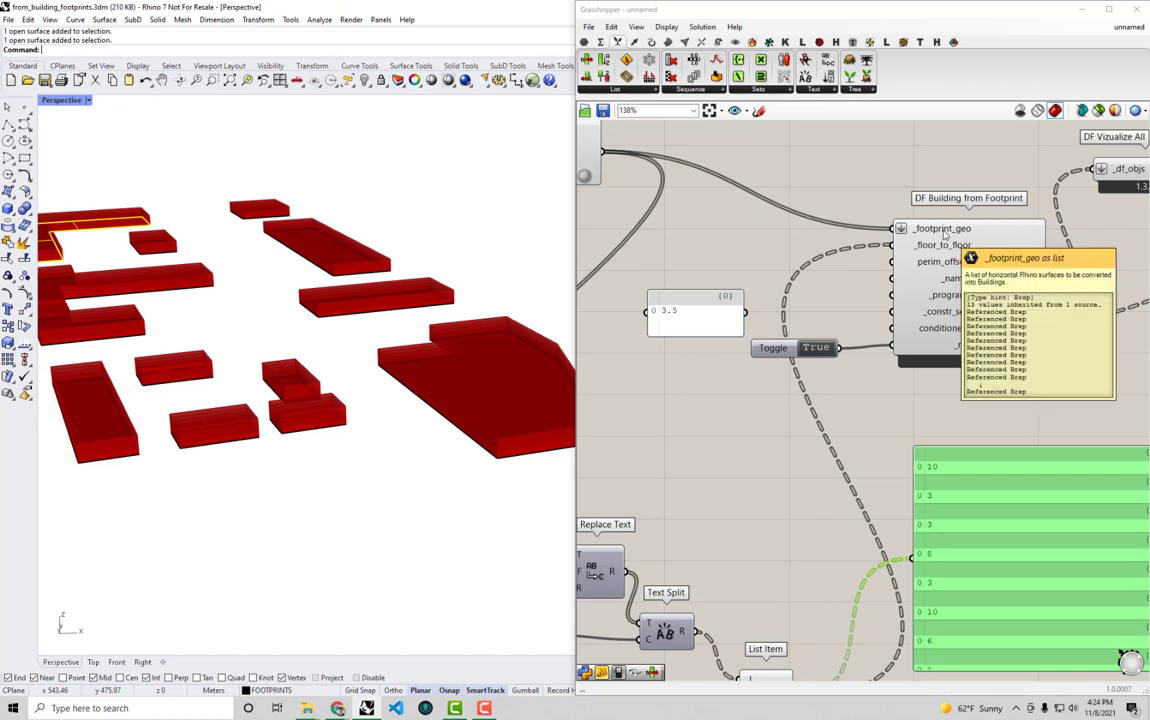
right_click(946, 233)
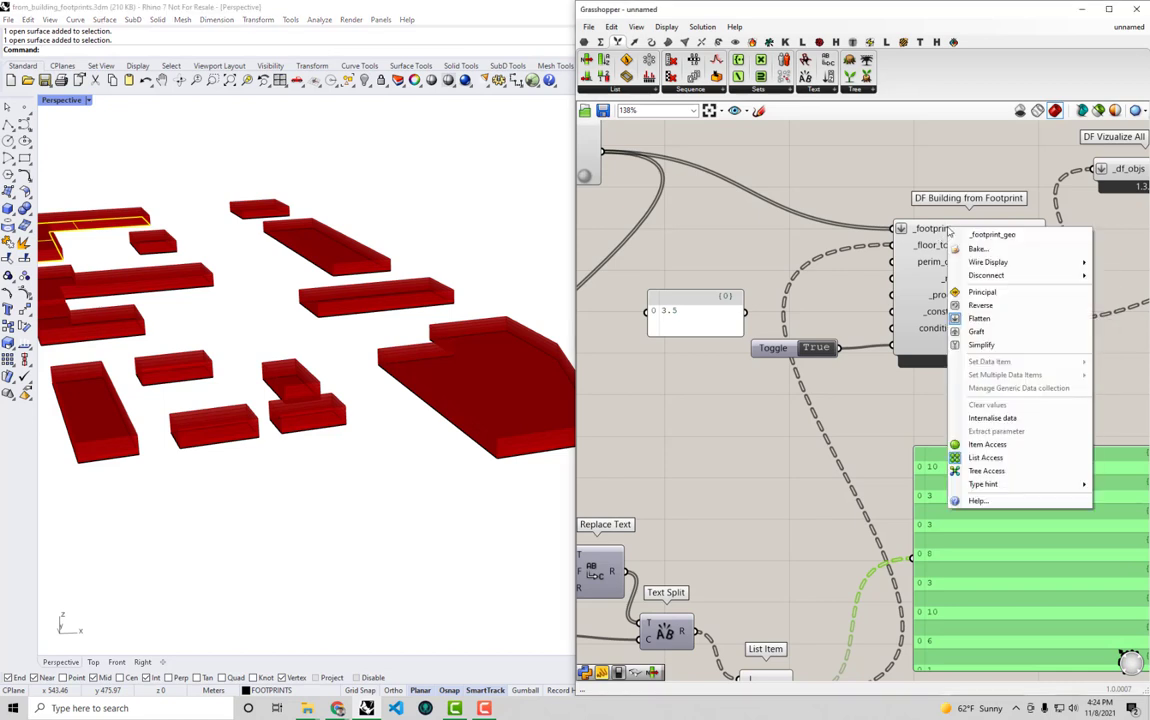
left_click(1020, 320)
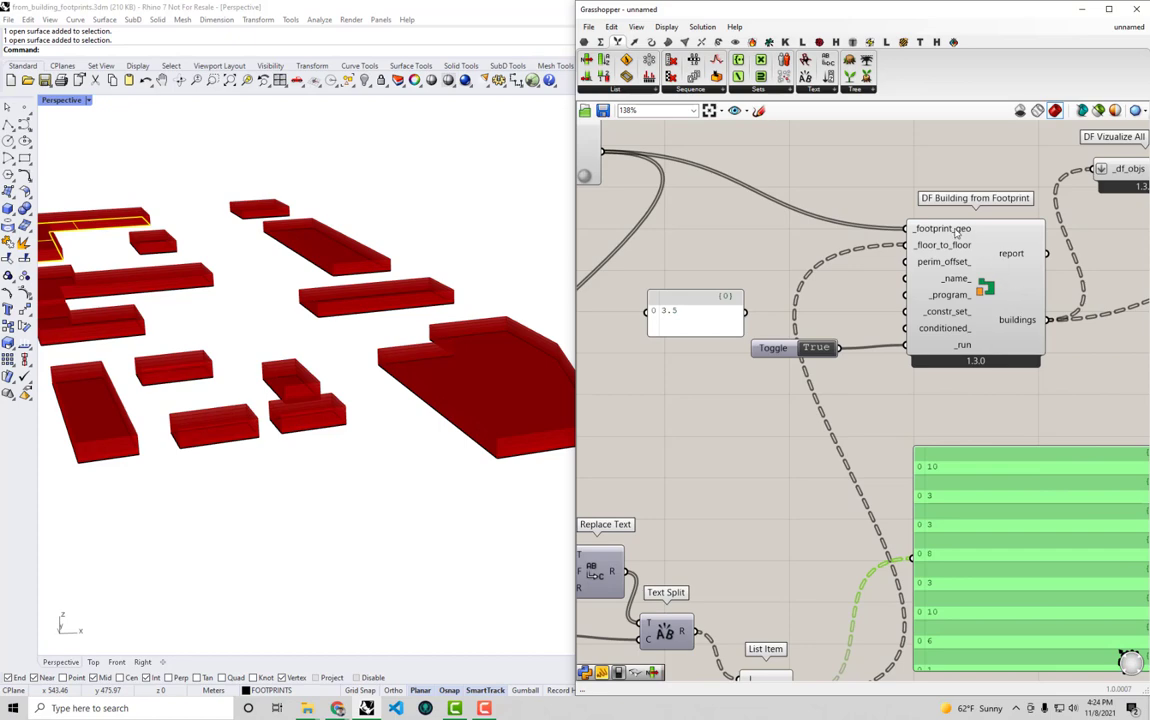
- Route the Geometry Pipeline output into the large panel in place of the List Item result to check its data structure
scroll(836, 222, "down", 2)
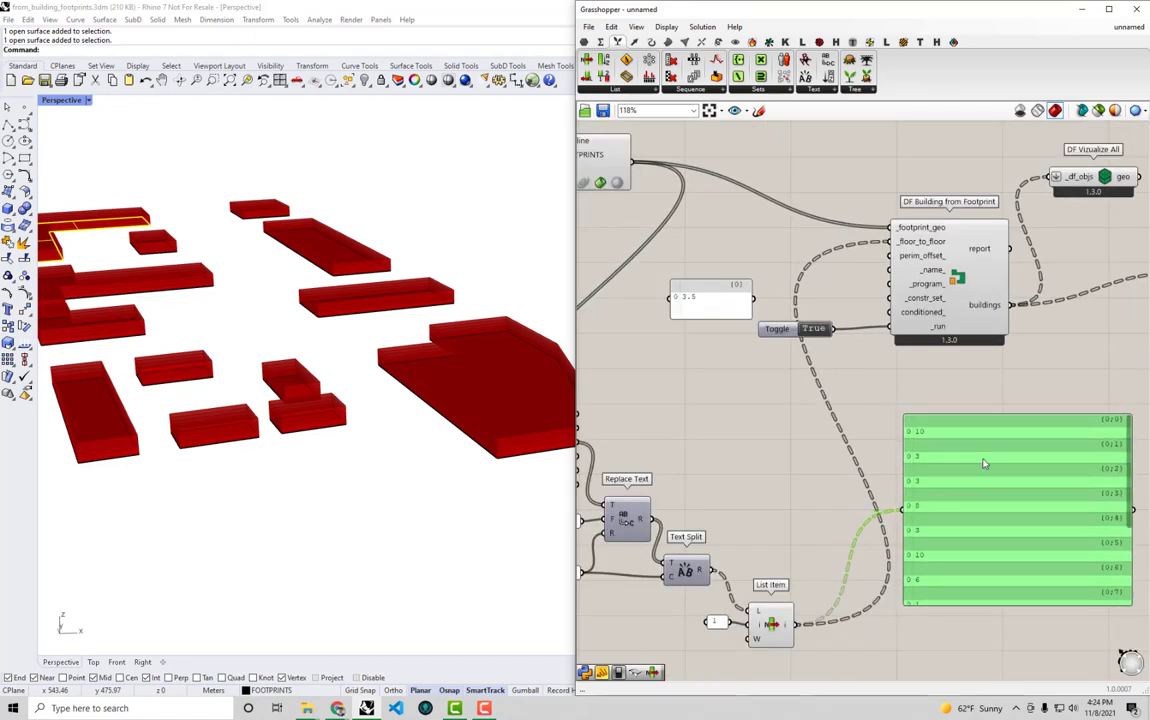
left_click_drag(984, 463, 976, 462)
left_click_drag(632, 161, 896, 510)
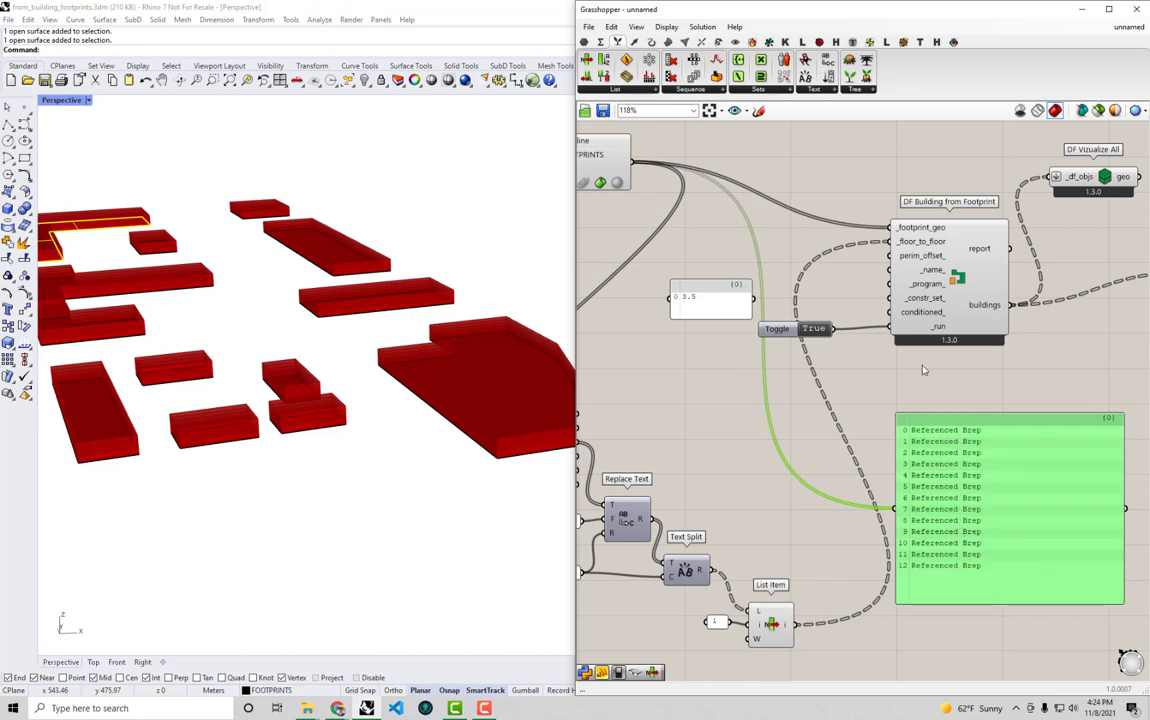
- Feed the List Item result back into the large panel to compare its branches with the footprint geometry
left_click_drag(797, 624, 900, 510)
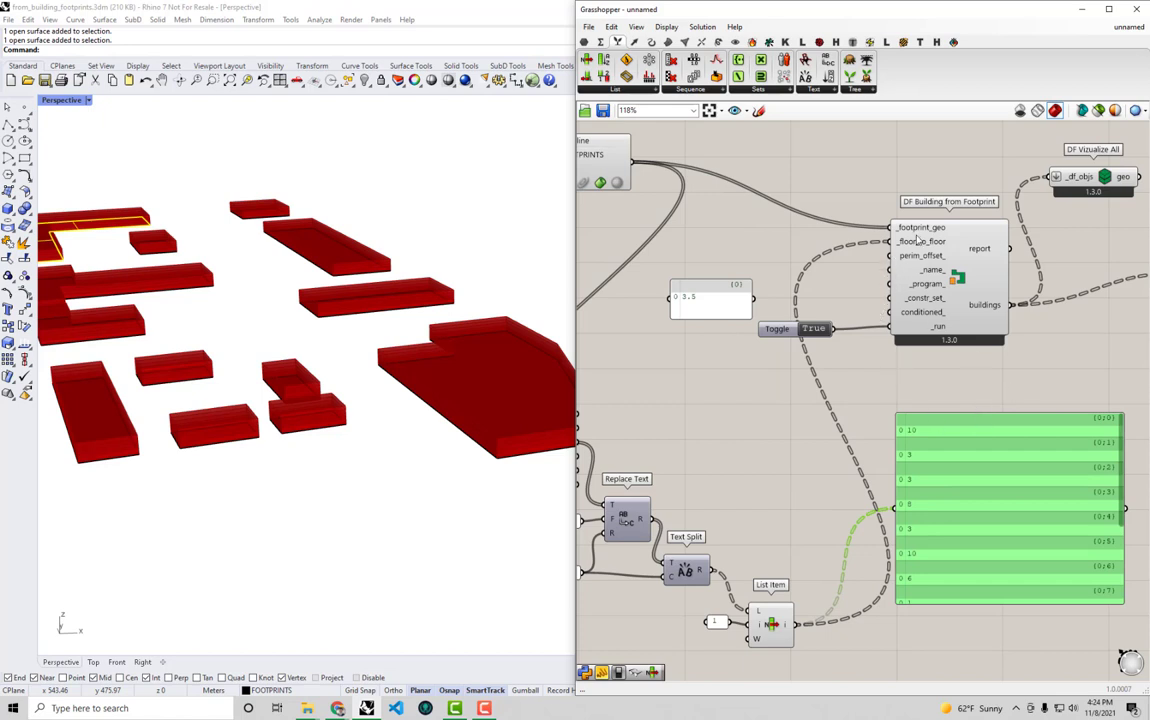
mouse_move(917, 230)
- Add a Geometry parameter fed by the Geometry Pipeline and route its output into the large panel
double_click(786, 167)
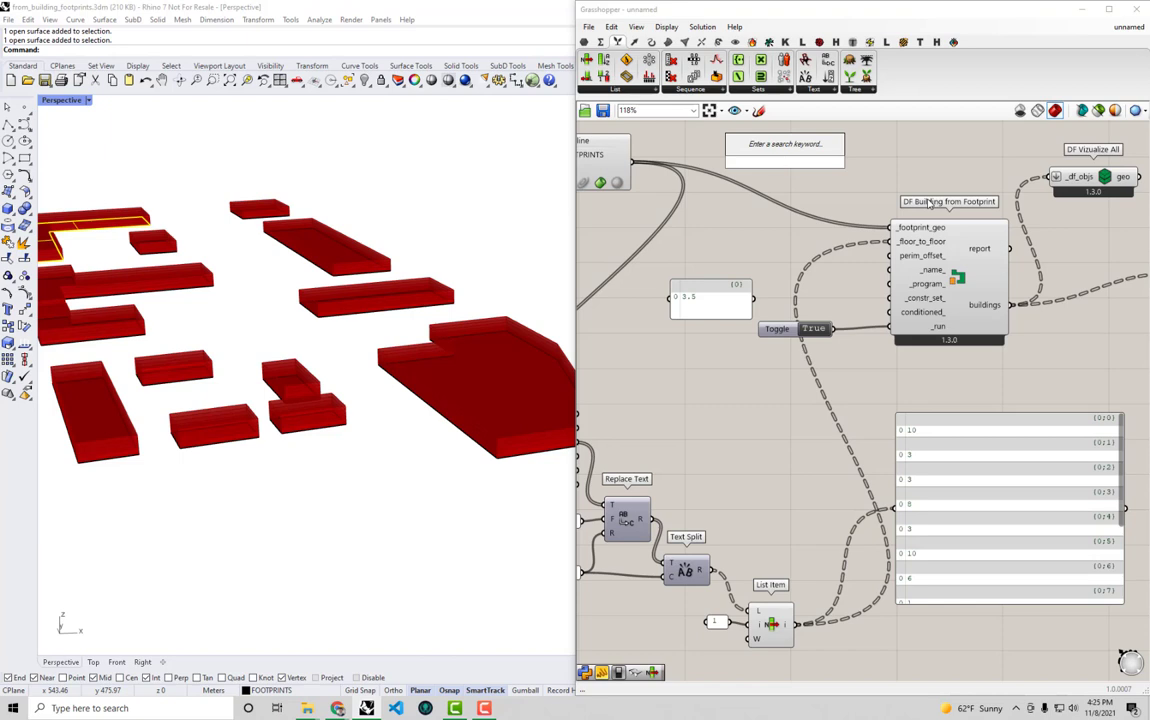
type("geo")
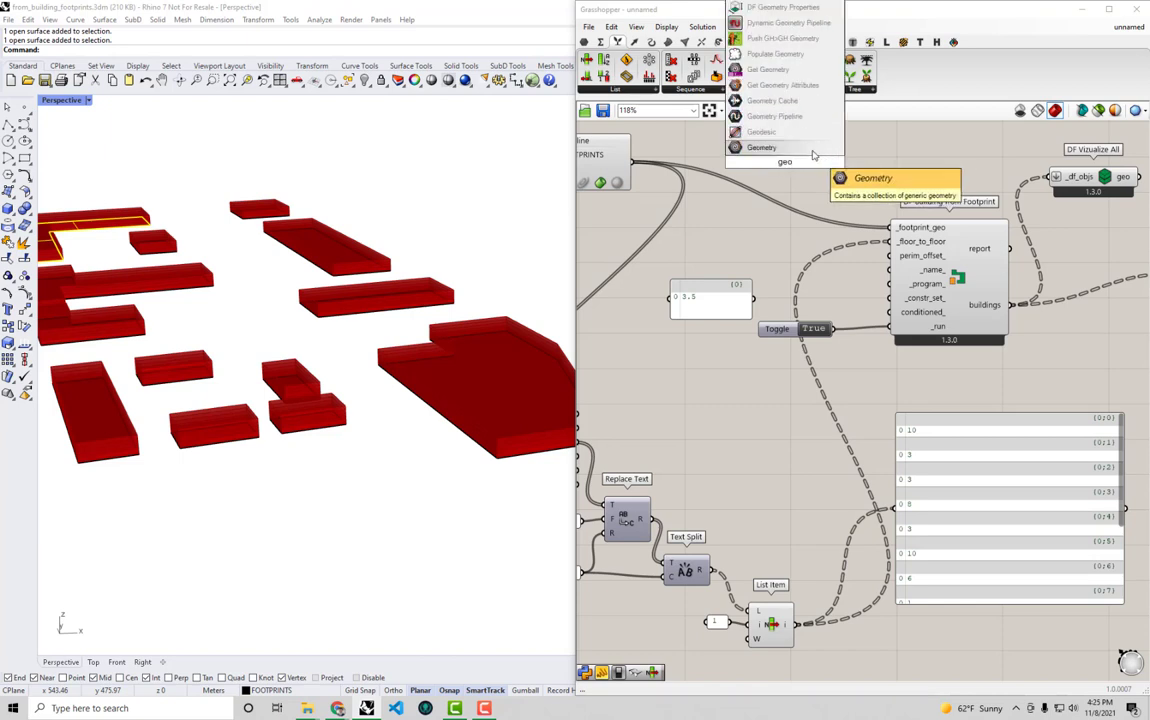
left_click(816, 149)
right_click_drag(824, 177, 850, 198)
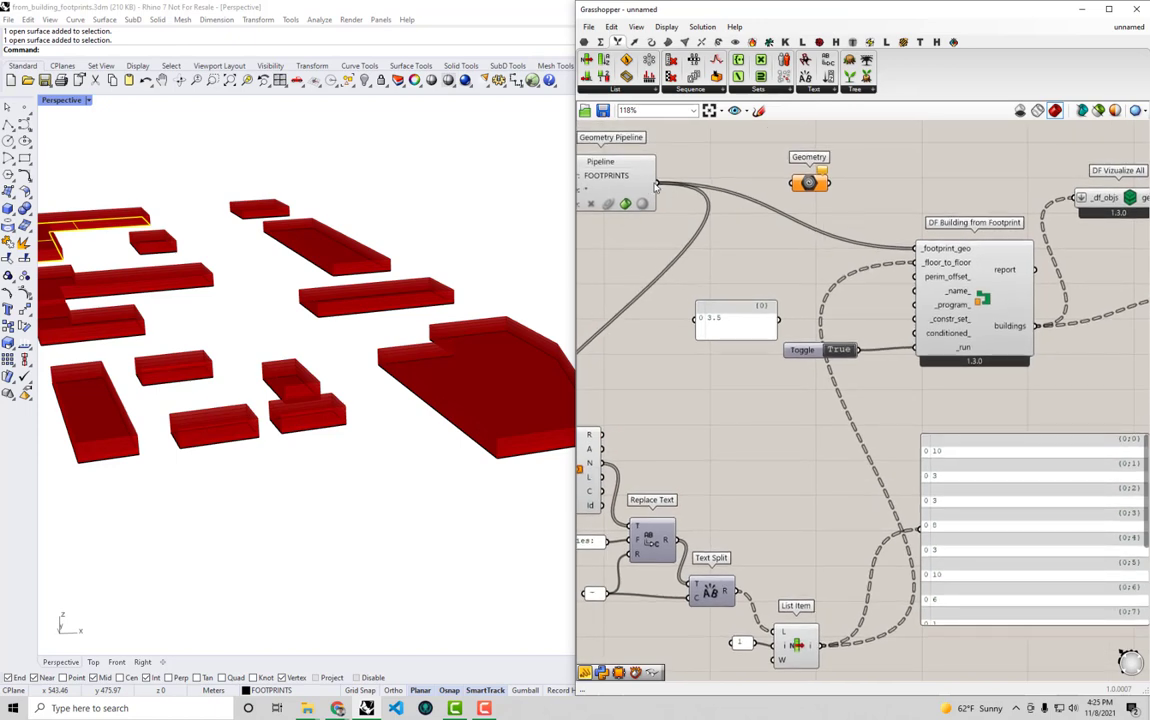
left_click_drag(656, 184, 919, 527)
right_click_drag(956, 519, 876, 503)
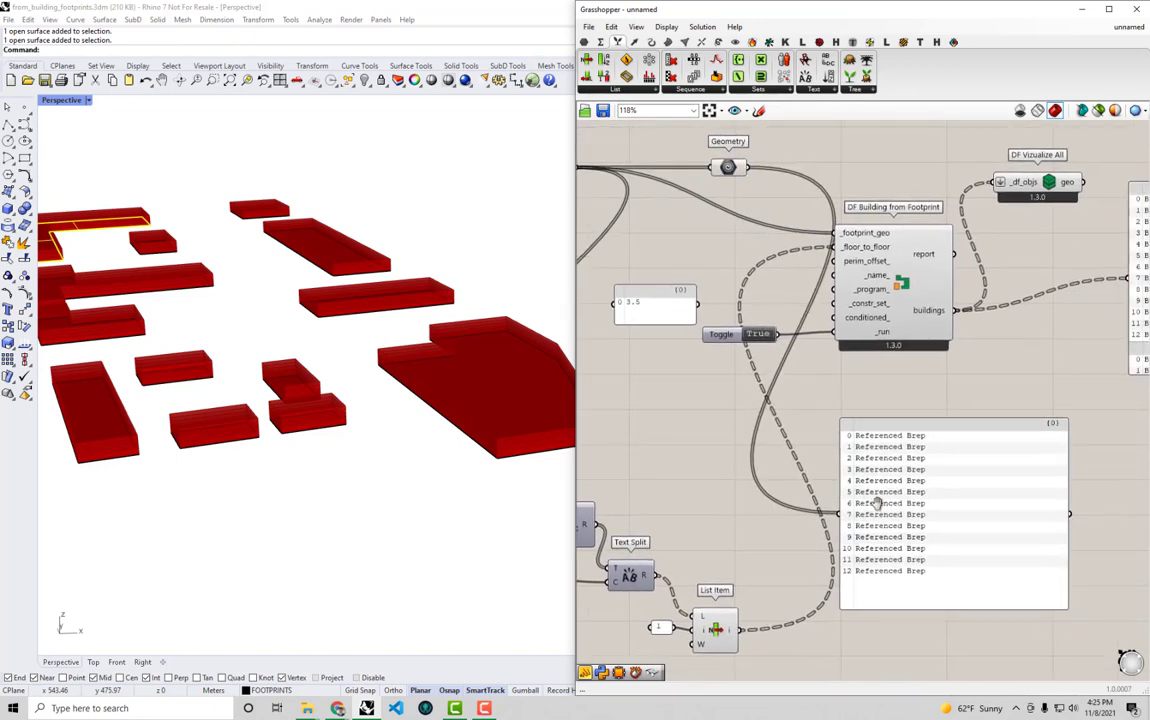
- Reposition the large panel and the Geometry parameter above DF Building from Footprint
left_click_drag(876, 503, 845, 219)
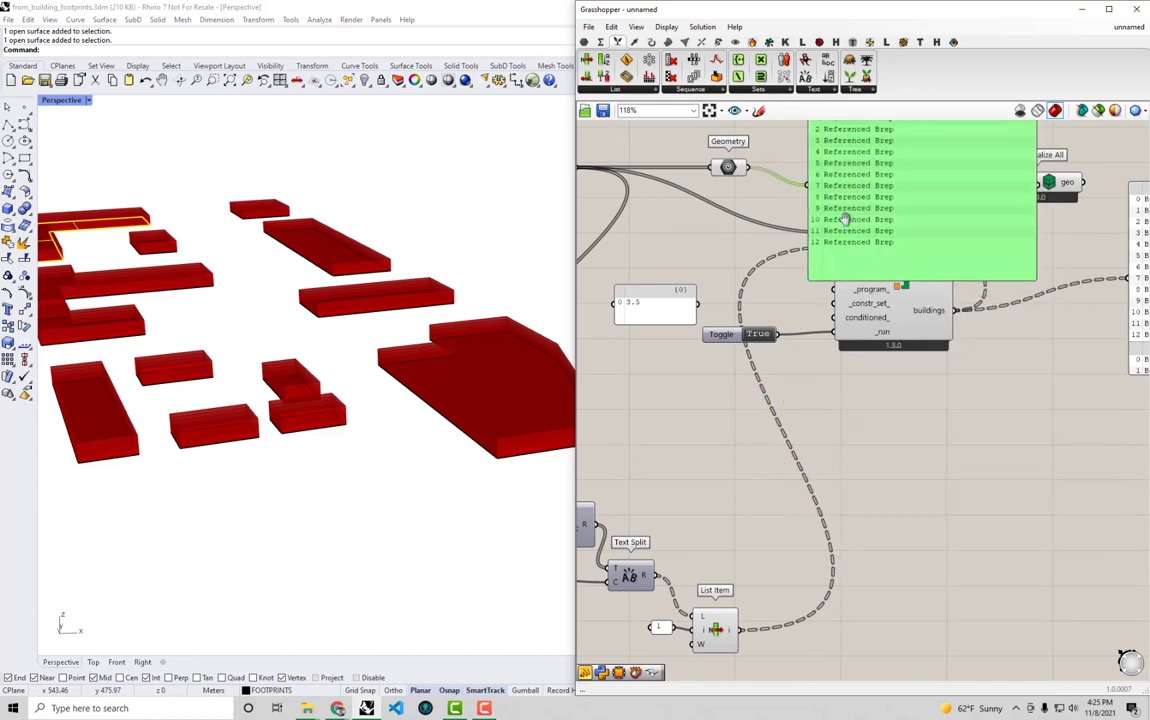
right_click_drag(845, 219, 856, 418)
left_click_drag(856, 418, 841, 276)
left_click_drag(738, 364, 713, 235)
- Graft the Geometry parameter and check its branches in the large panel
right_click(720, 243)
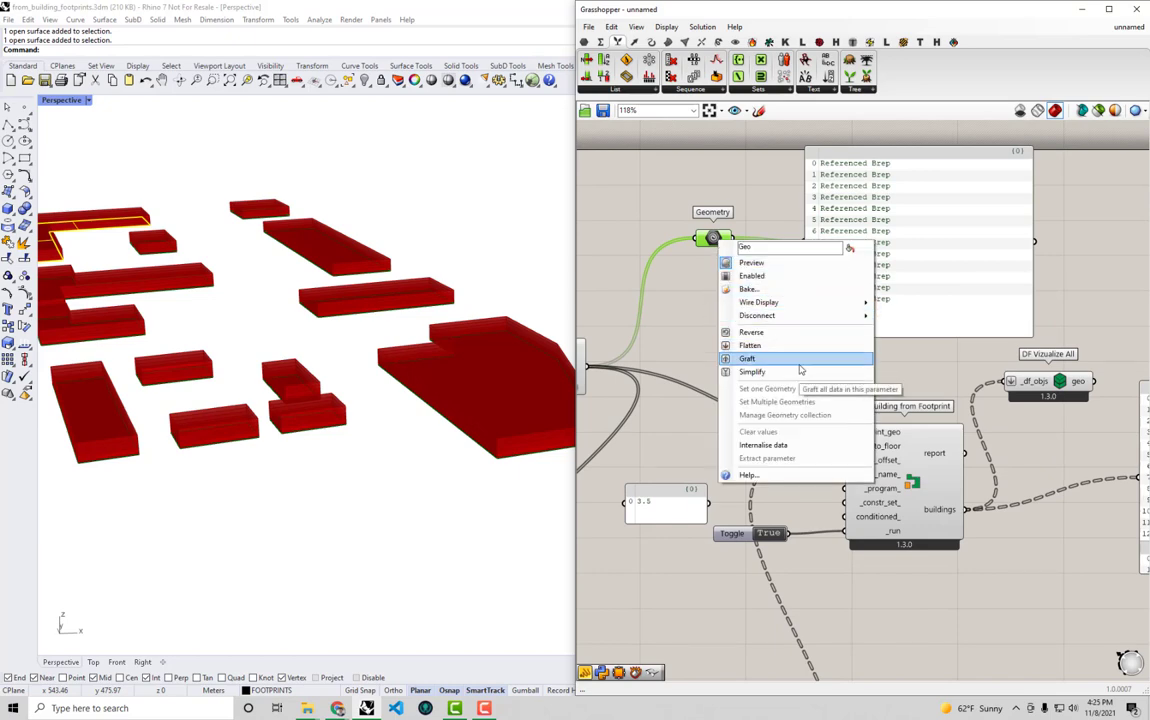
left_click(752, 358)
right_click_drag(928, 336, 918, 285)
right_click_drag(923, 176, 923, 207)
left_click(1025, 148)
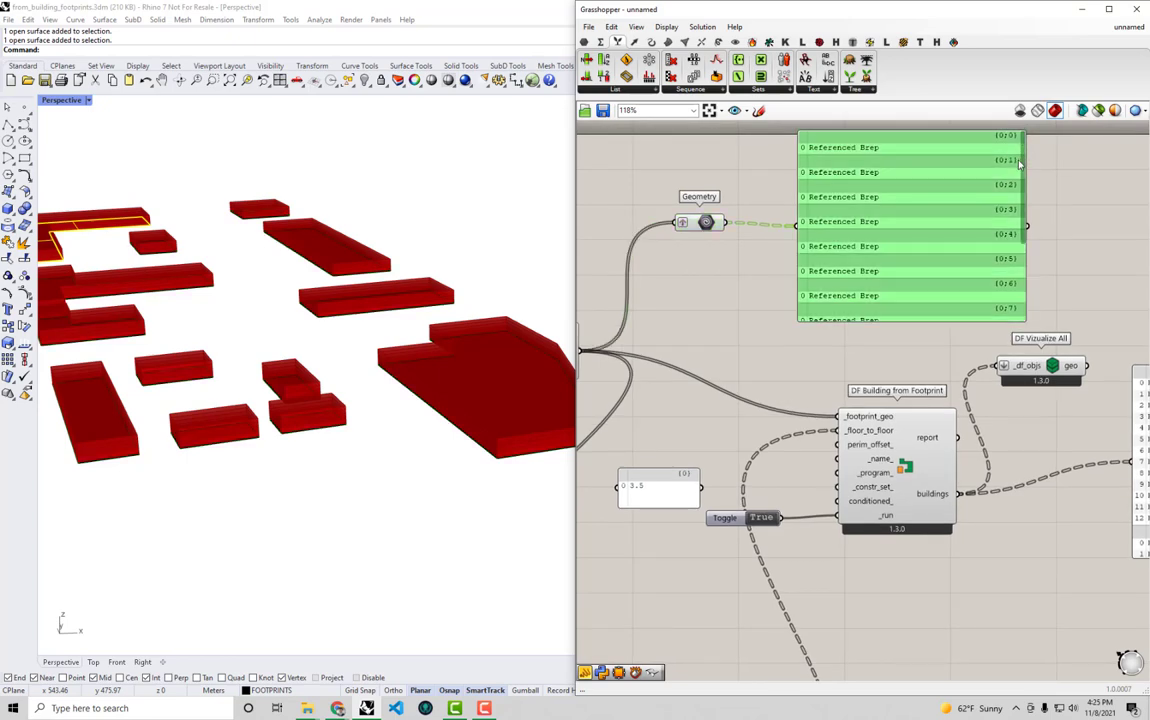
- Route the List Item result into the large panel and connect the grafted Geometry to _footprint_geo in place of the pipeline
scroll(950, 195, "down", 2)
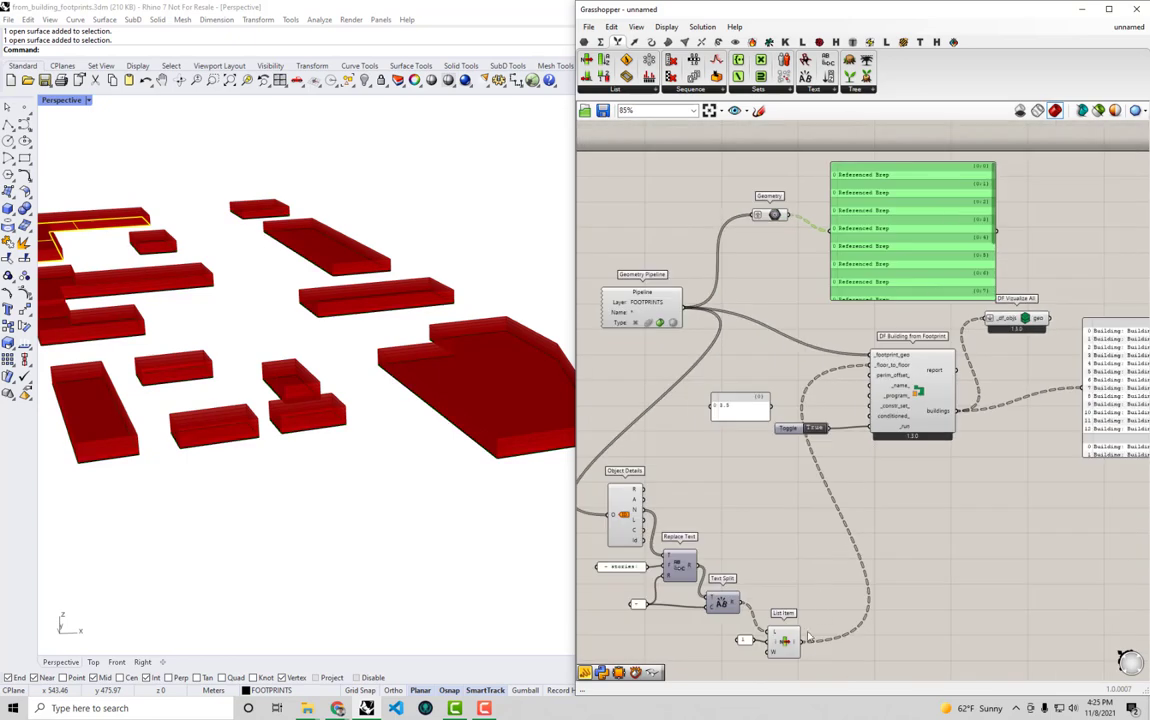
left_click_drag(808, 648, 831, 228)
scroll(985, 188, "up", 1)
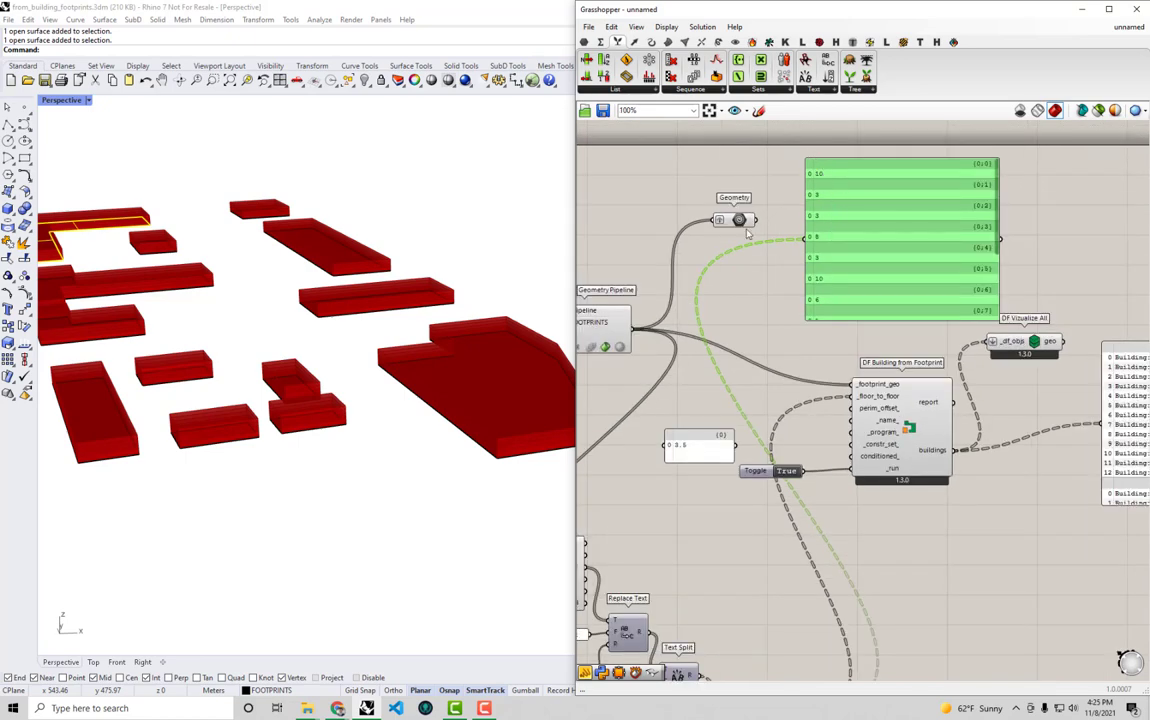
right_click_drag(853, 316, 847, 269)
left_click_drag(726, 173, 850, 339)
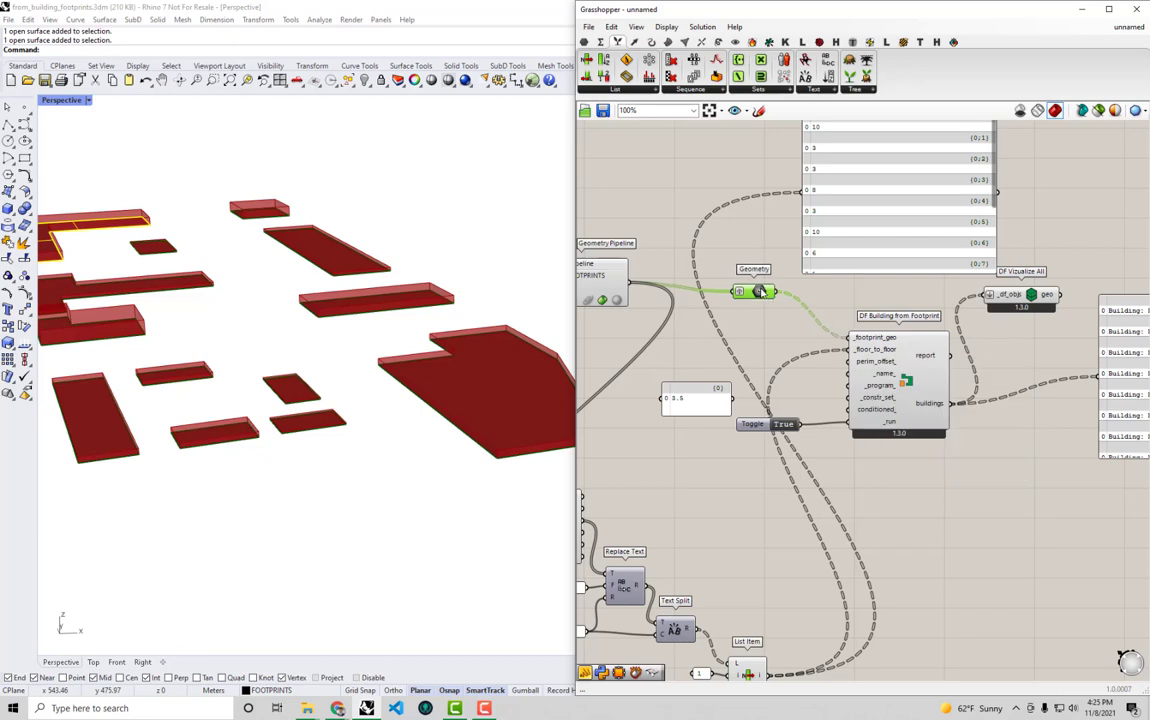
- Examine the height of the regenerated buildings in the Perspective viewport from close up and from farther out
right_click_drag(330, 386, 397, 383)
scroll(397, 383, "up", 5)
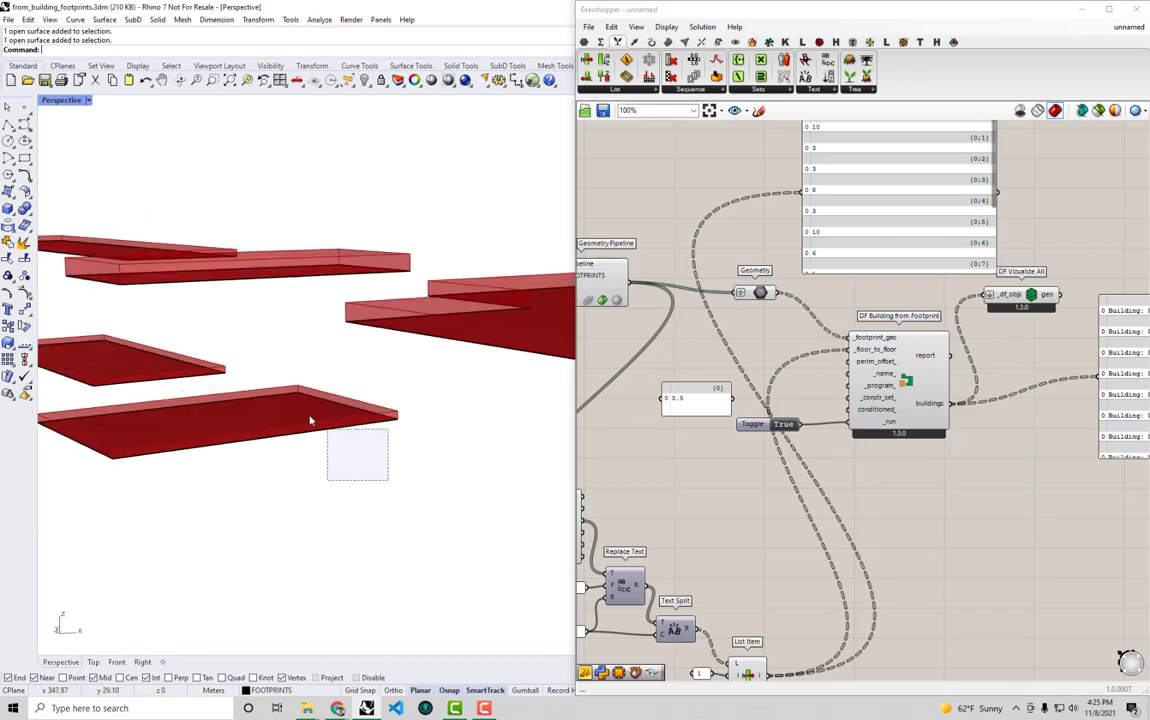
left_click(310, 416)
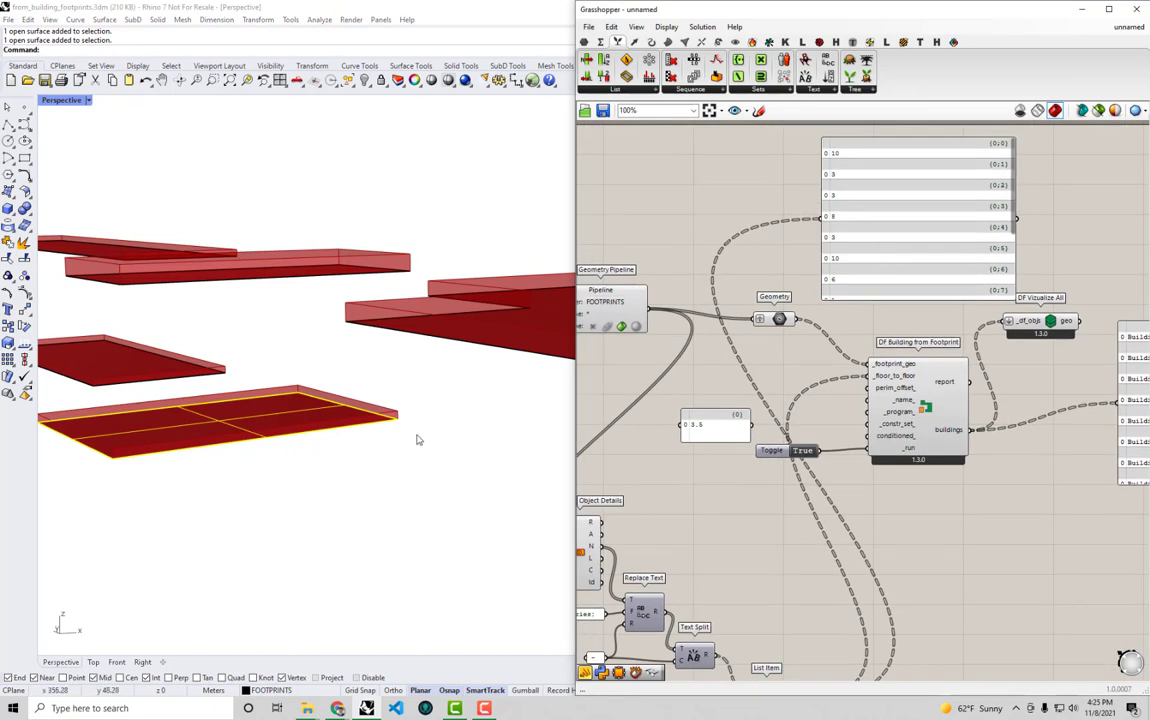
right_click_drag(344, 378, 390, 367)
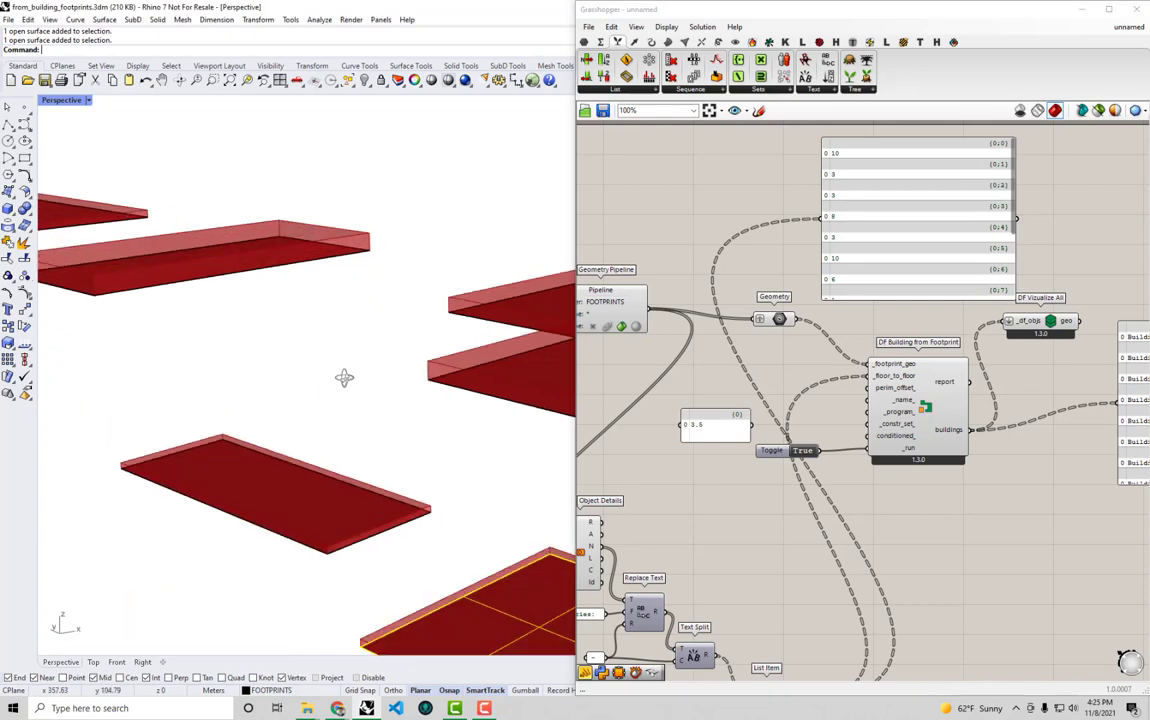
scroll(390, 367, "down", 2)
scroll(463, 371, "up", 3)
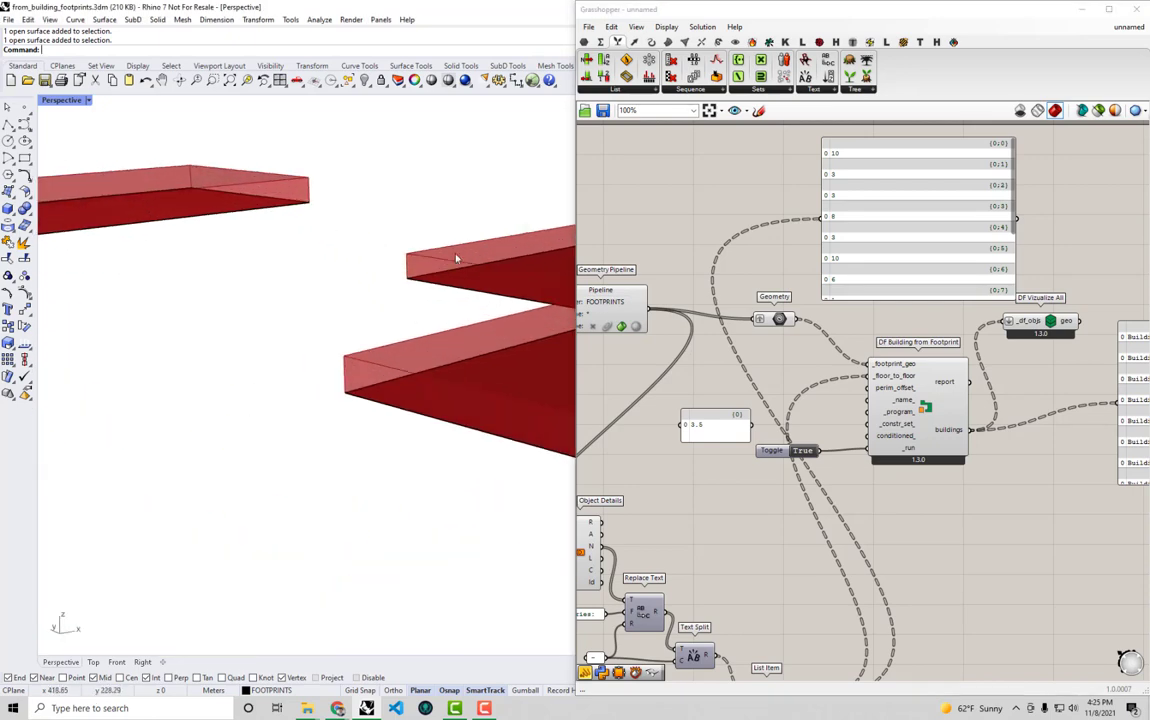
scroll(372, 339, "down", 5)
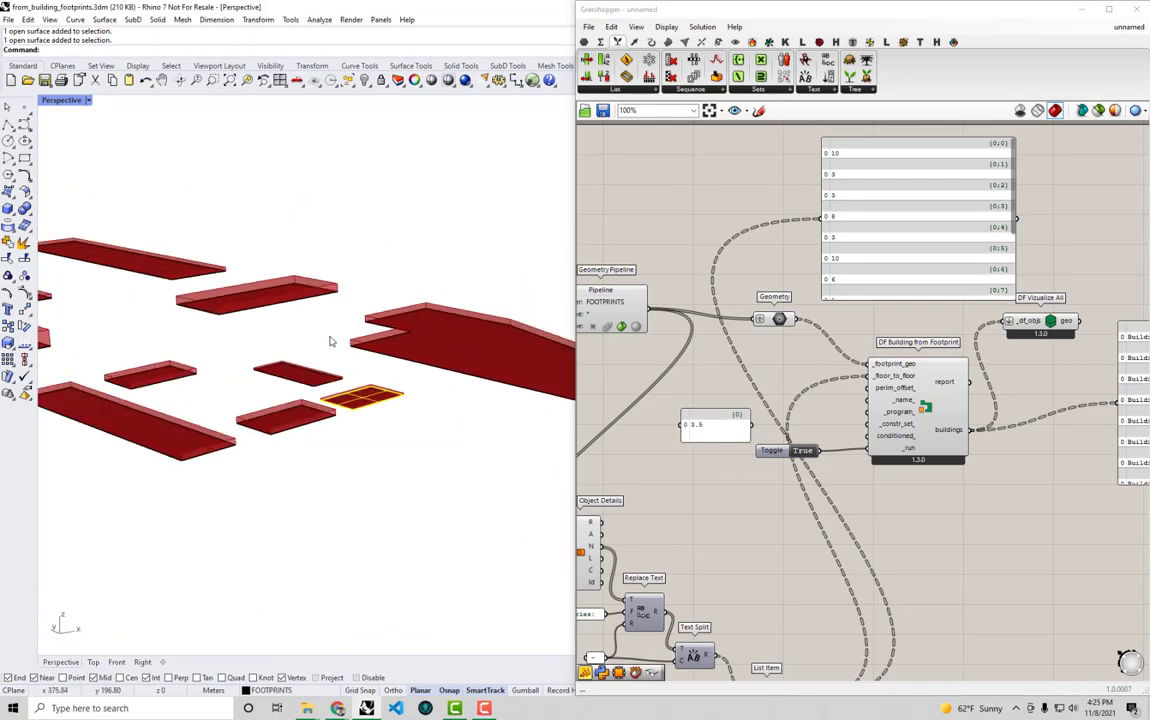
right_click_drag(165, 300, 262, 408)
- Place the large panel beside List Item and shift List Item with its index panel closer to Text Split
right_click_drag(836, 339, 809, 260)
left_click_drag(873, 184, 957, 641)
right_click_drag(909, 637, 902, 613)
left_click_drag(749, 635, 724, 580)
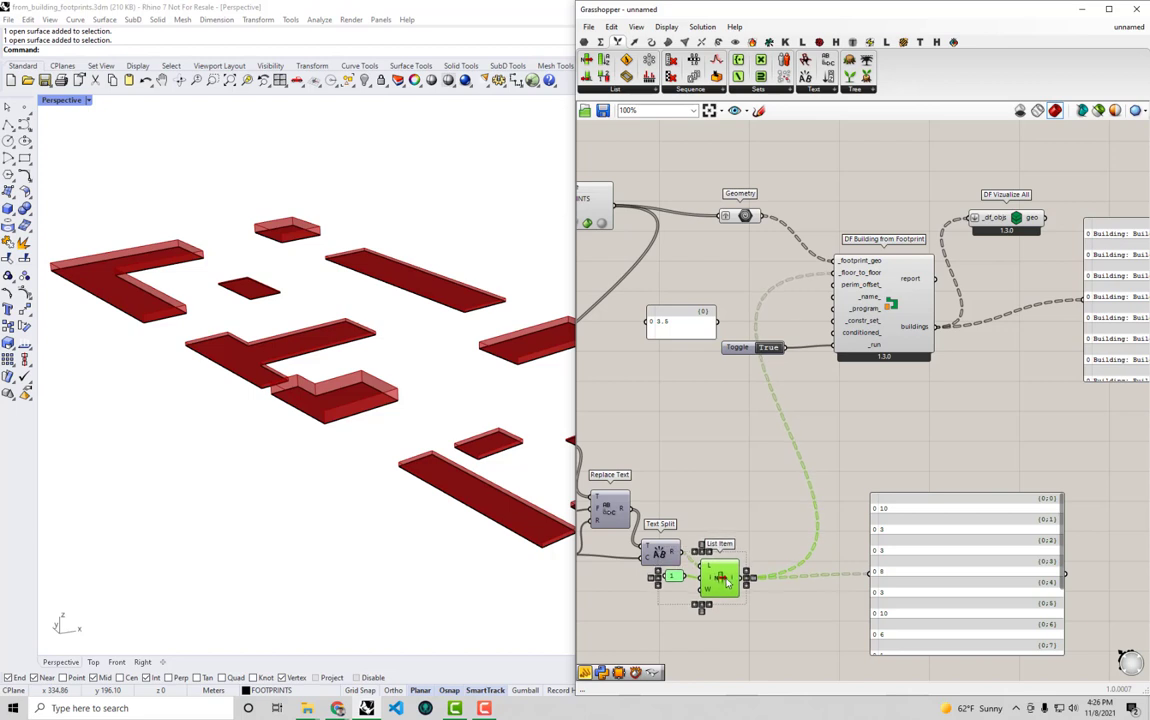
left_click(812, 530)
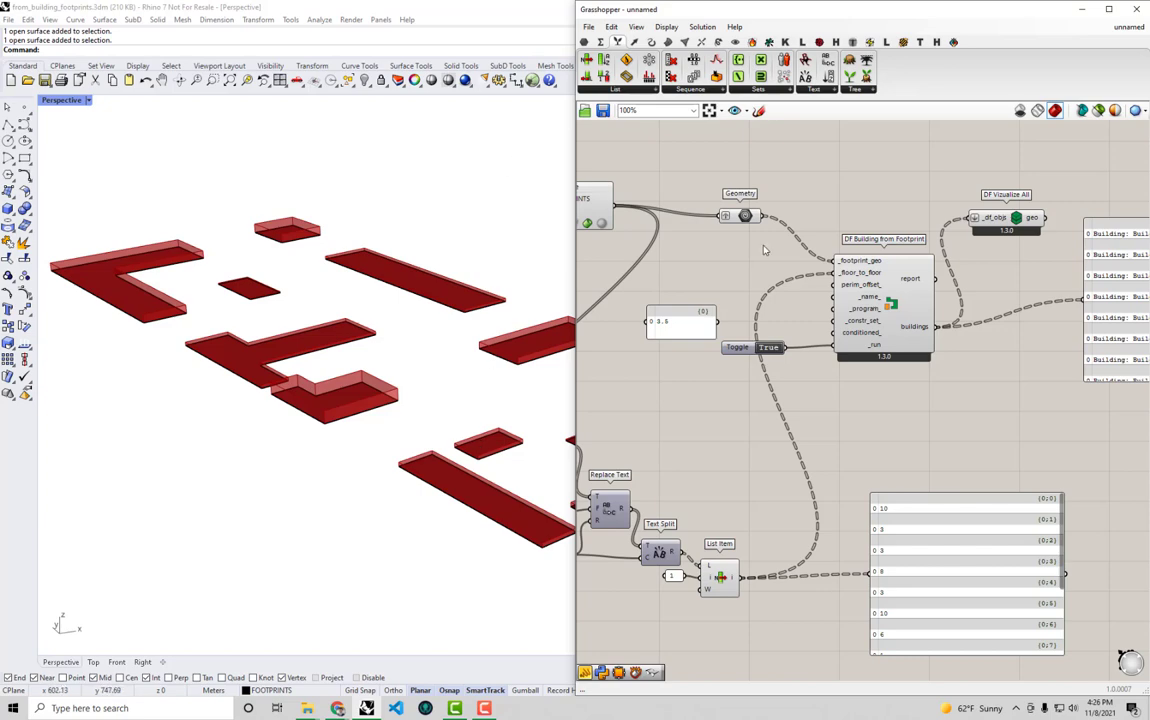
- Move the 3.5 panel to just above the List Item component and make the panel smaller
left_click_drag(747, 218, 747, 212)
right_click_drag(745, 324, 760, 294)
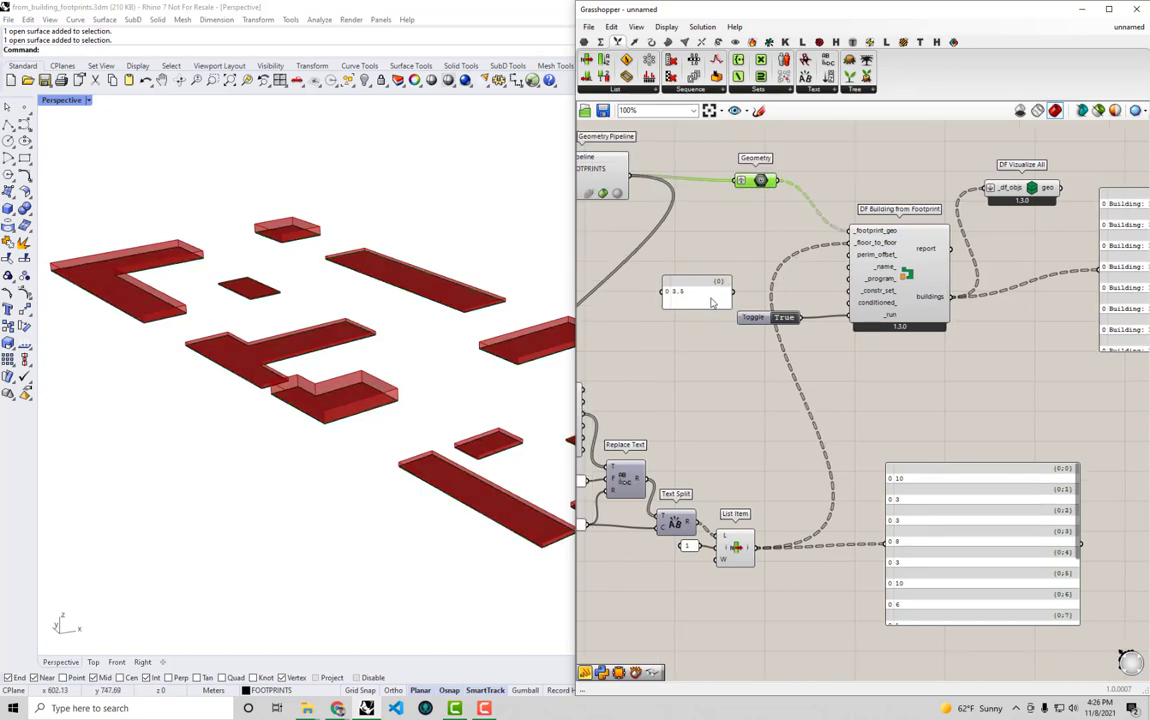
left_click_drag(712, 302, 739, 419)
scroll(795, 390, "up", 3)
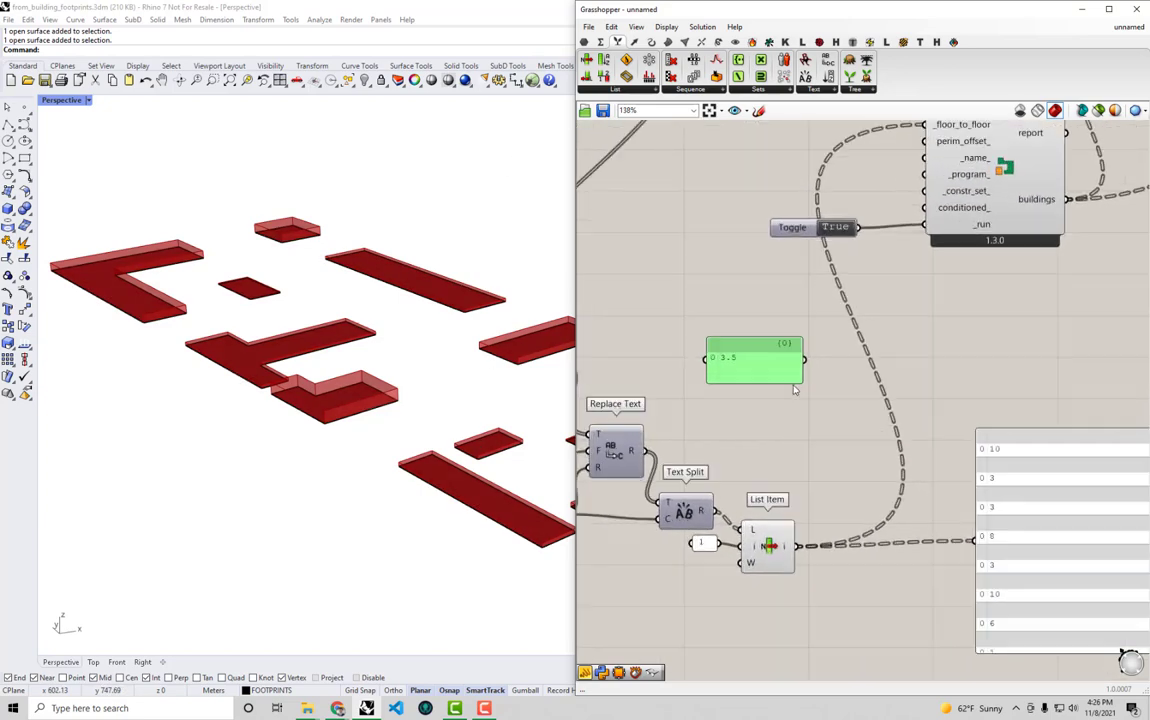
left_click_drag(800, 382, 773, 372)
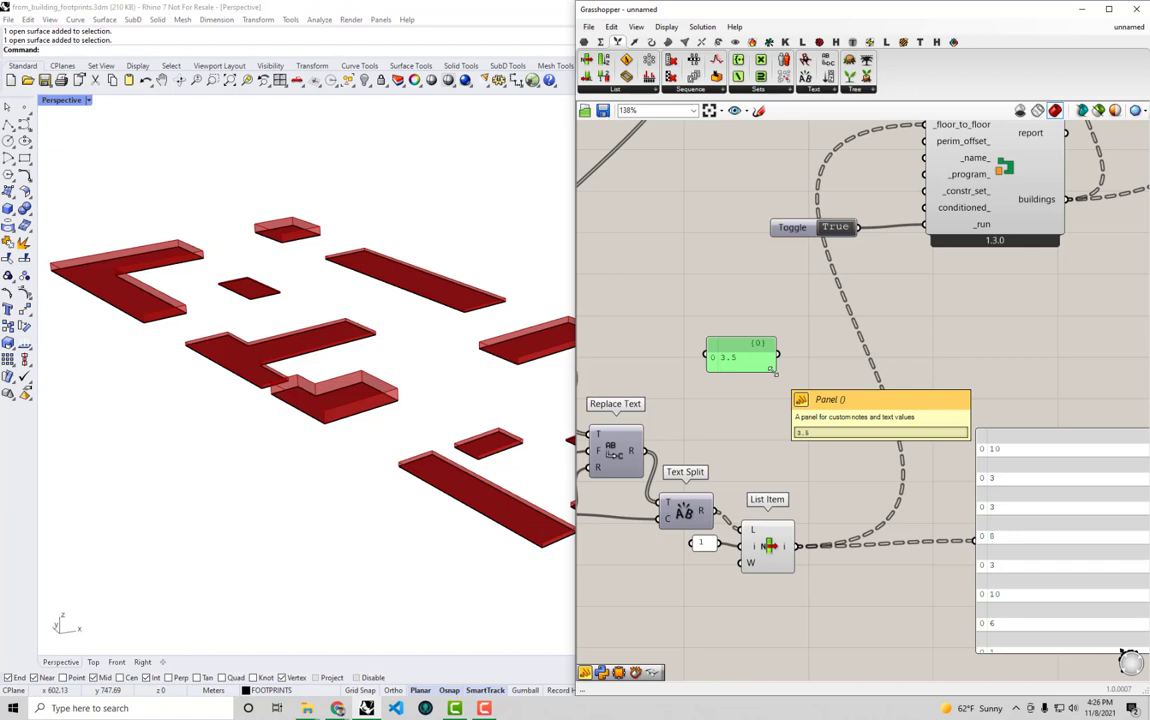
- Bring the large story-count panel closer to List Item and review its branches
right_click_drag(770, 398, 722, 382)
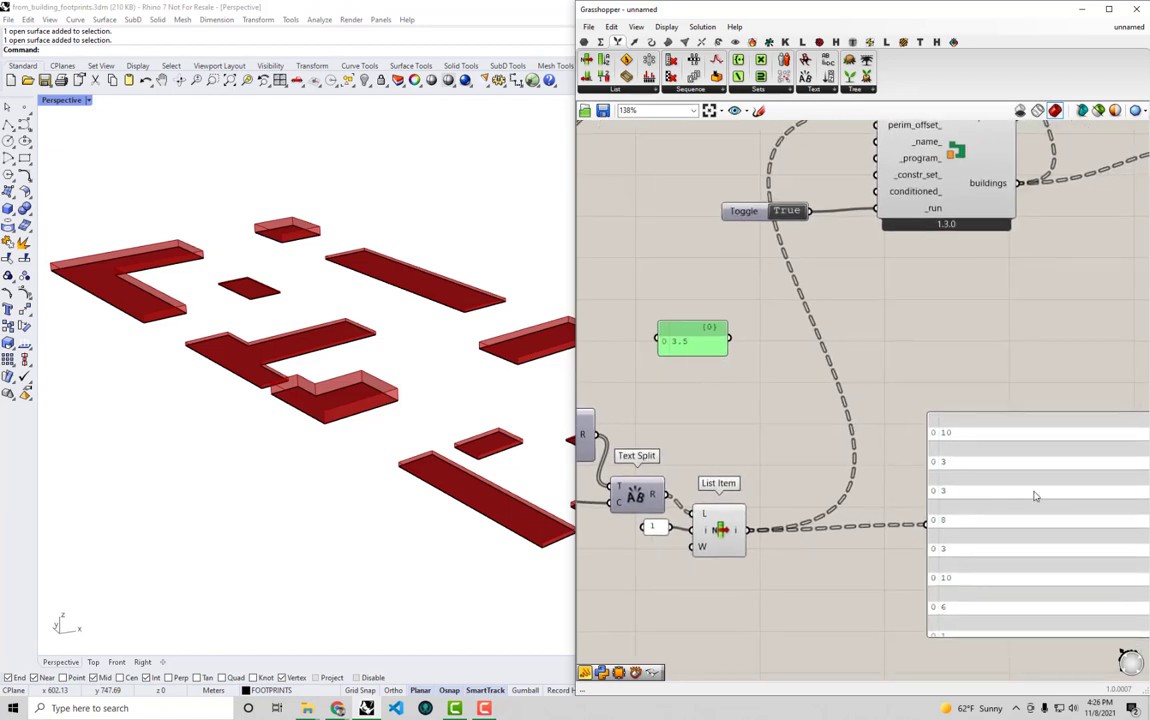
left_click_drag(1035, 496, 1003, 502)
right_click_drag(1003, 502, 955, 483)
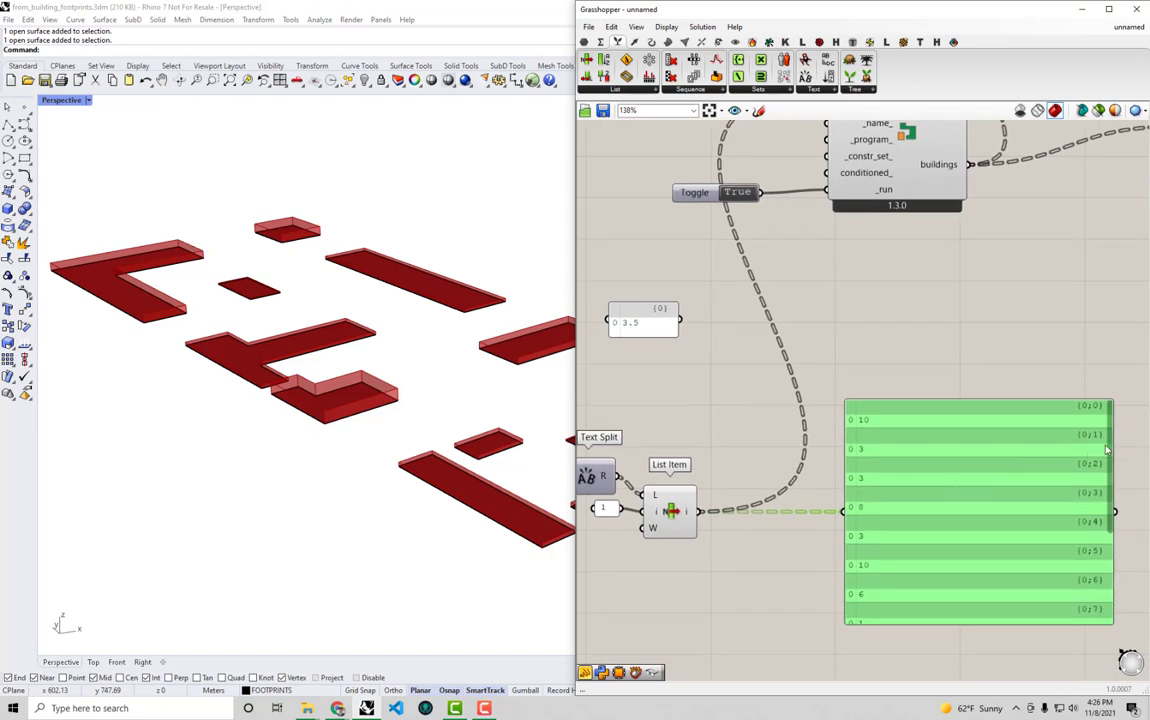
left_click_drag(1110, 451, 1109, 424)
- Add a Duplicate Data component with the 3.5 panel as its D input and the List Item result as its N input
right_click_drag(739, 447, 853, 442)
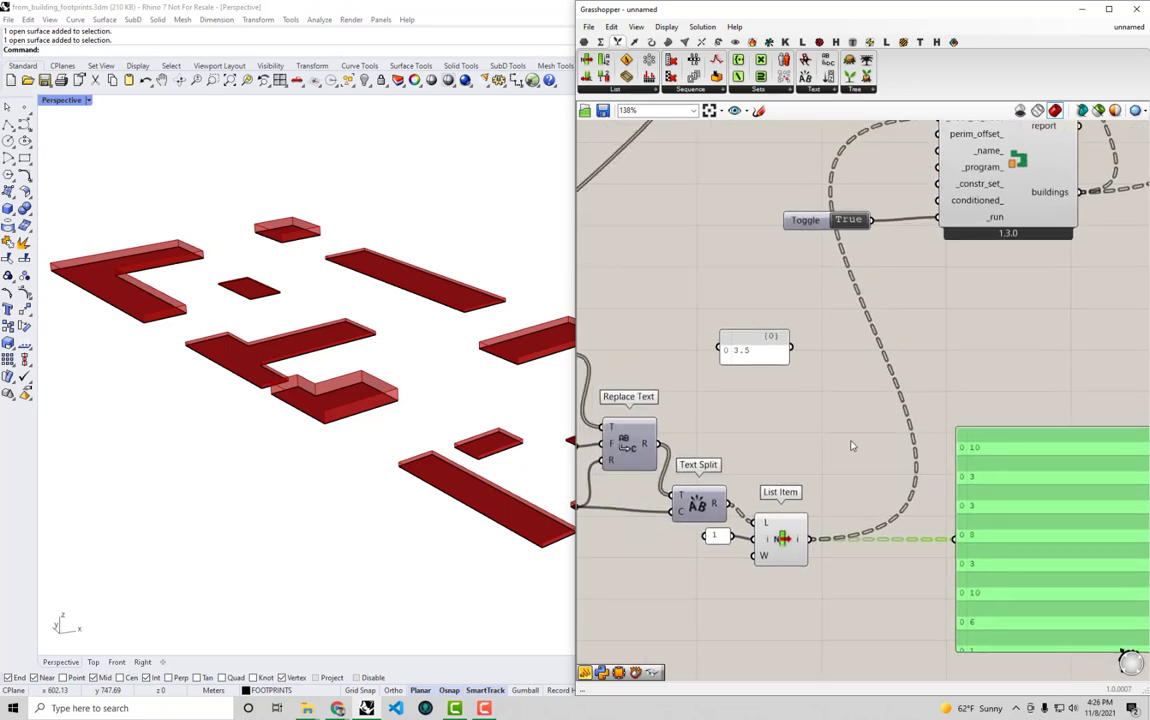
double_click(859, 427)
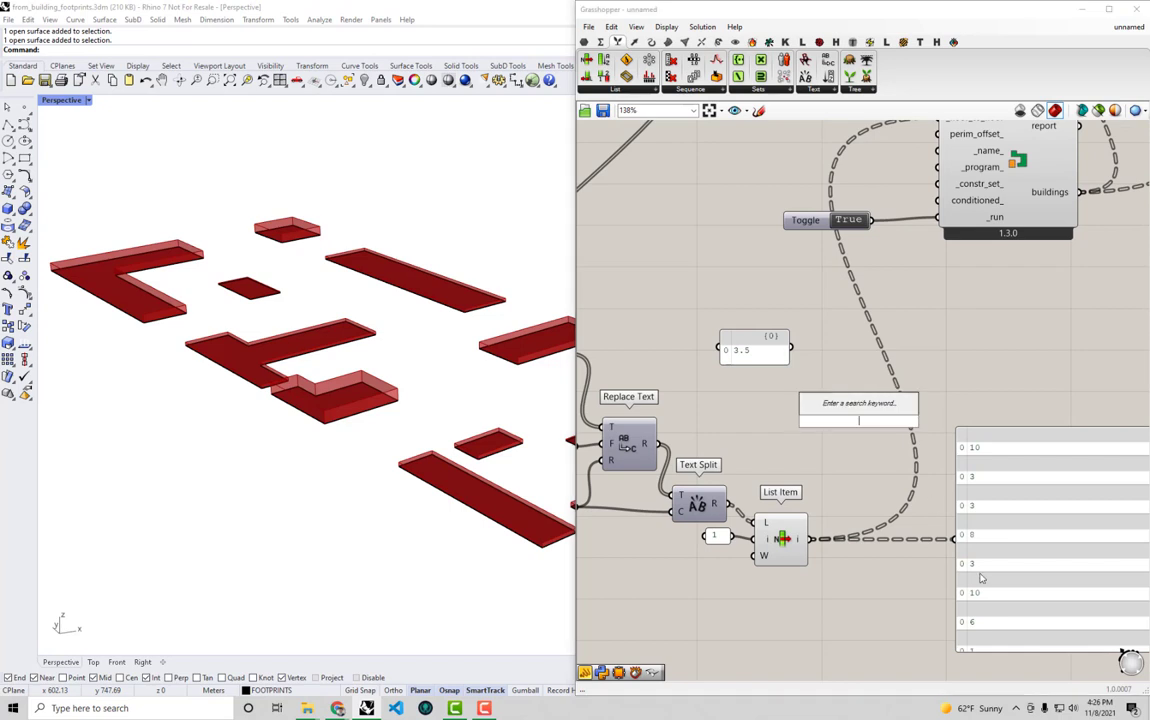
type("duplicat")
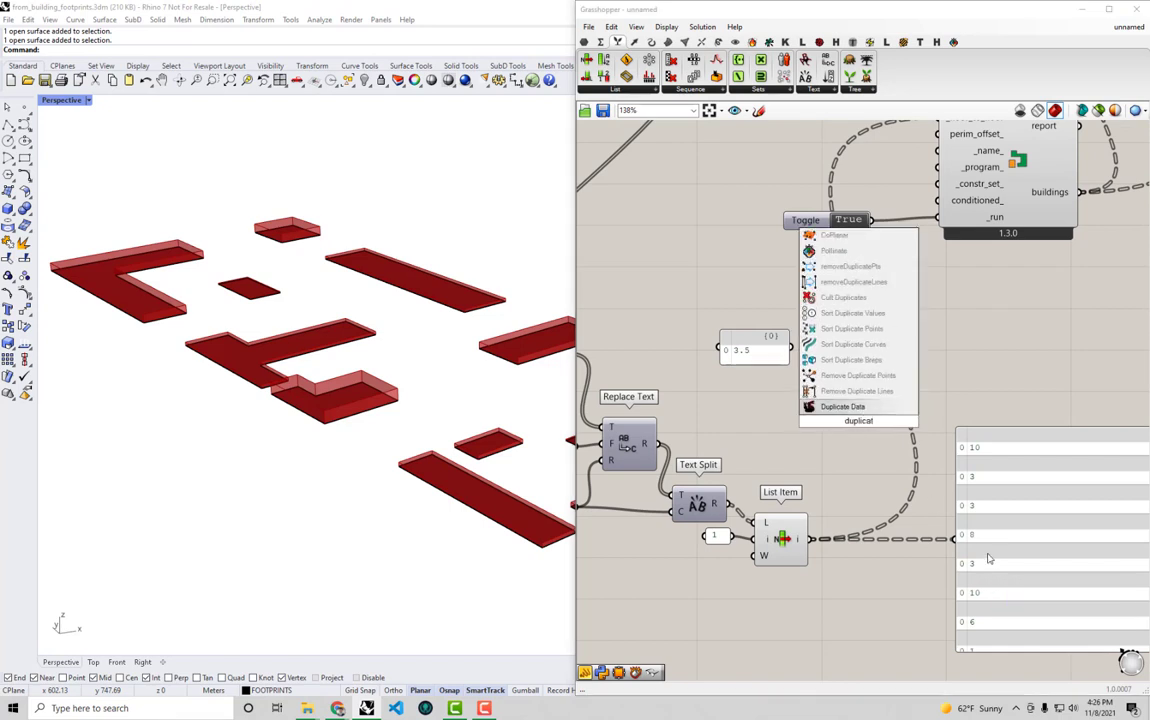
key("Return")
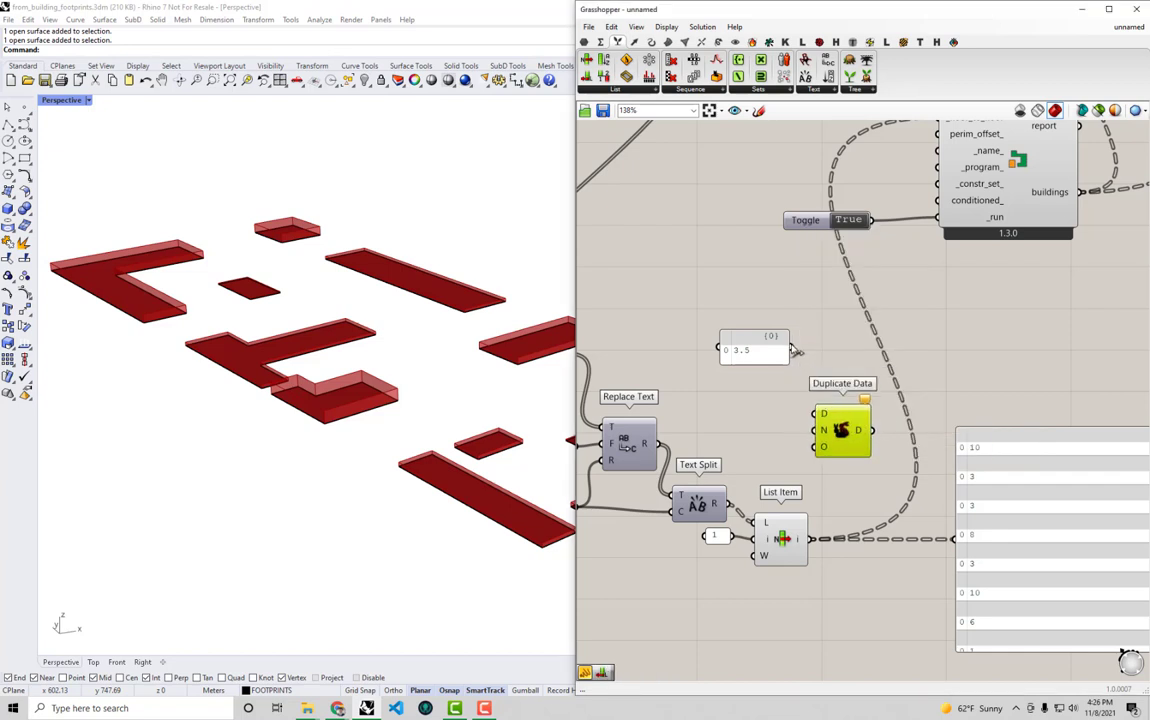
left_click_drag(791, 349, 815, 416)
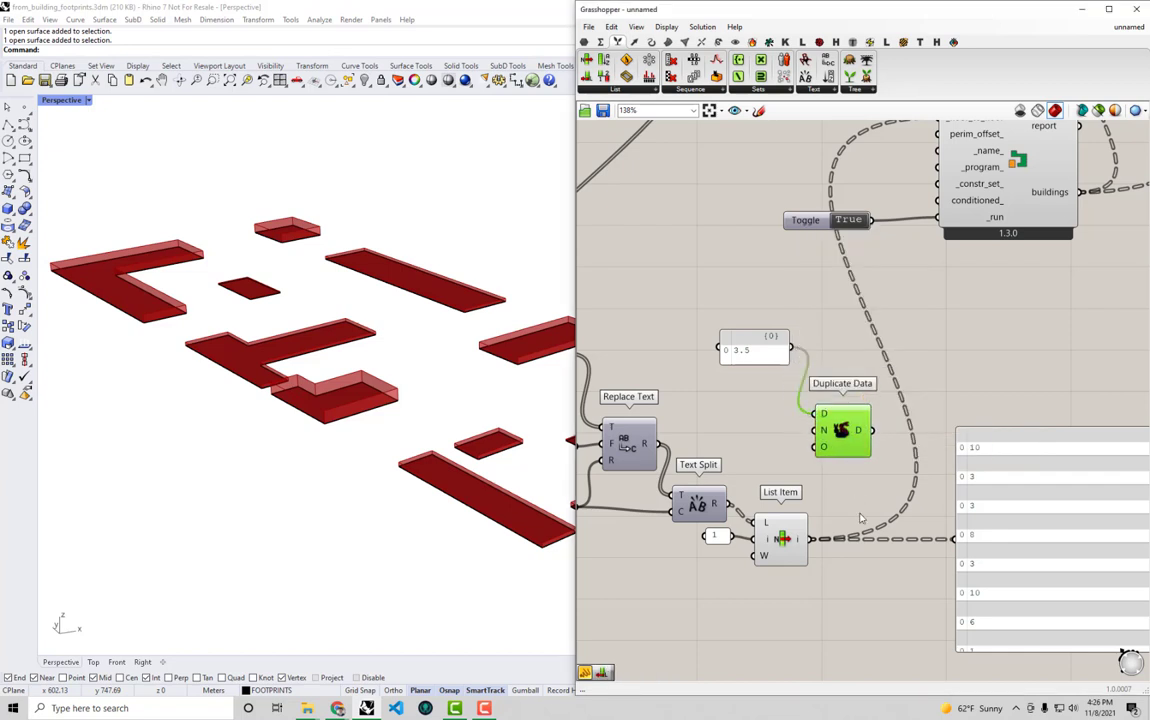
right_click_drag(853, 523, 833, 515)
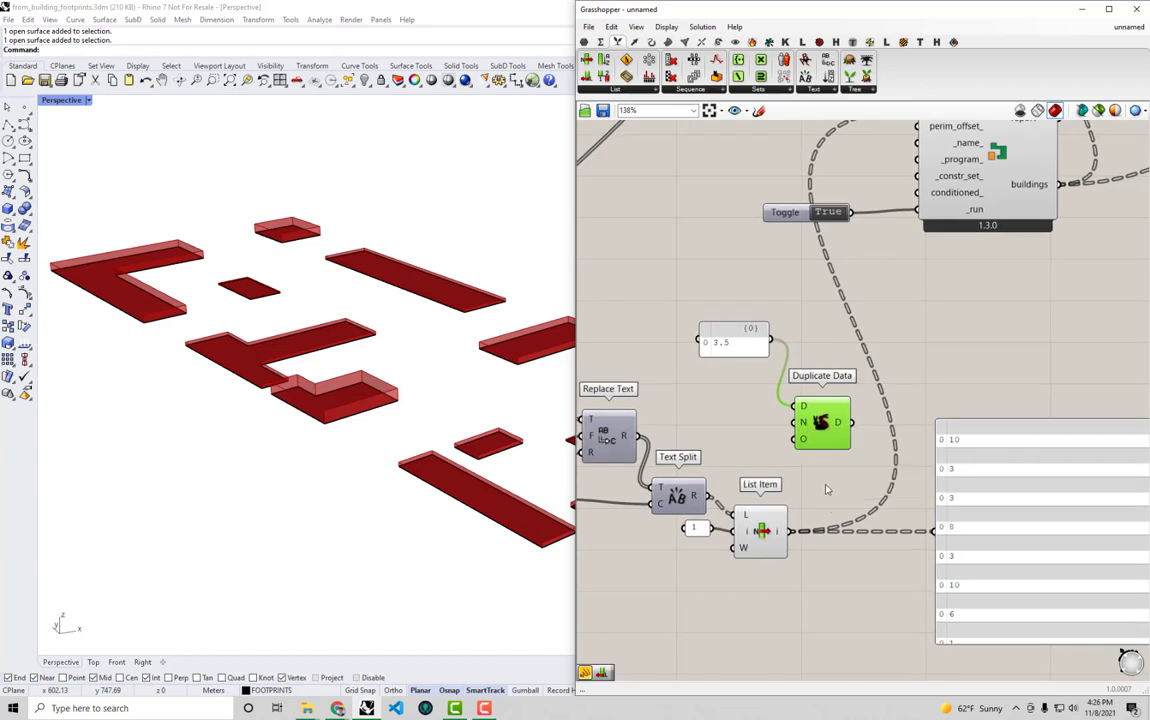
left_click_drag(797, 535, 795, 424)
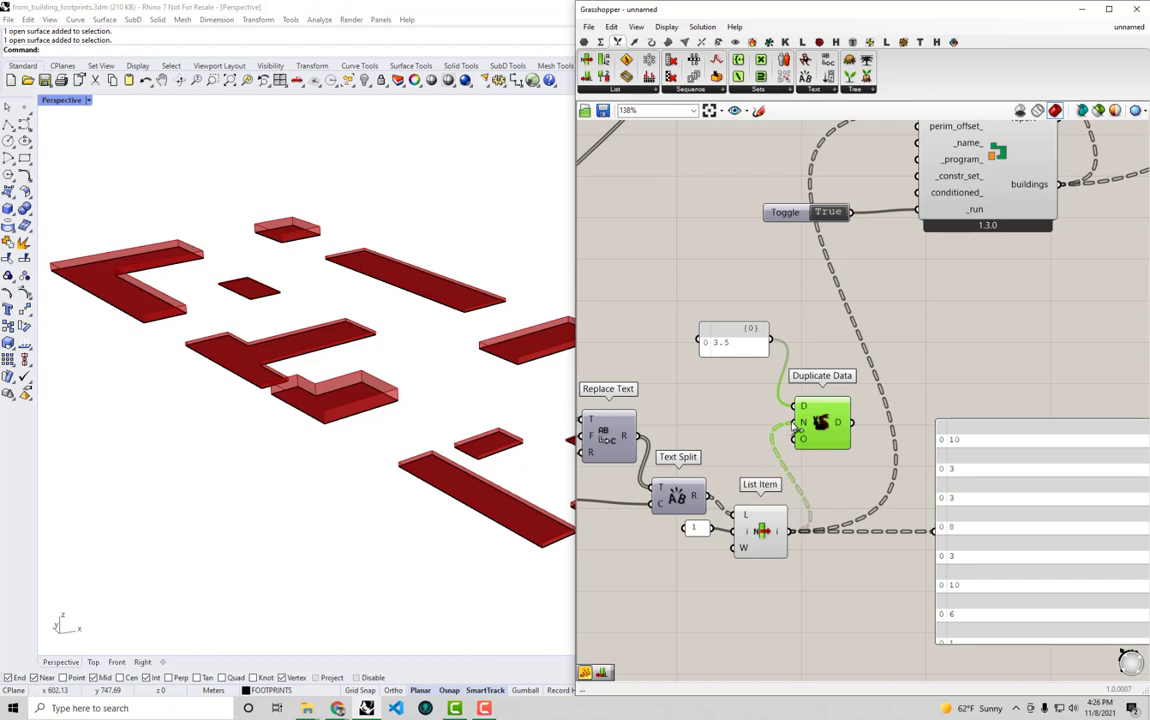
- Route the Duplicate Data output into the large panel, place the panel beside the component, and review the repeated floor heights
right_click_drag(873, 437, 788, 409)
left_click_drag(768, 396, 849, 505)
left_click_drag(957, 511, 900, 418)
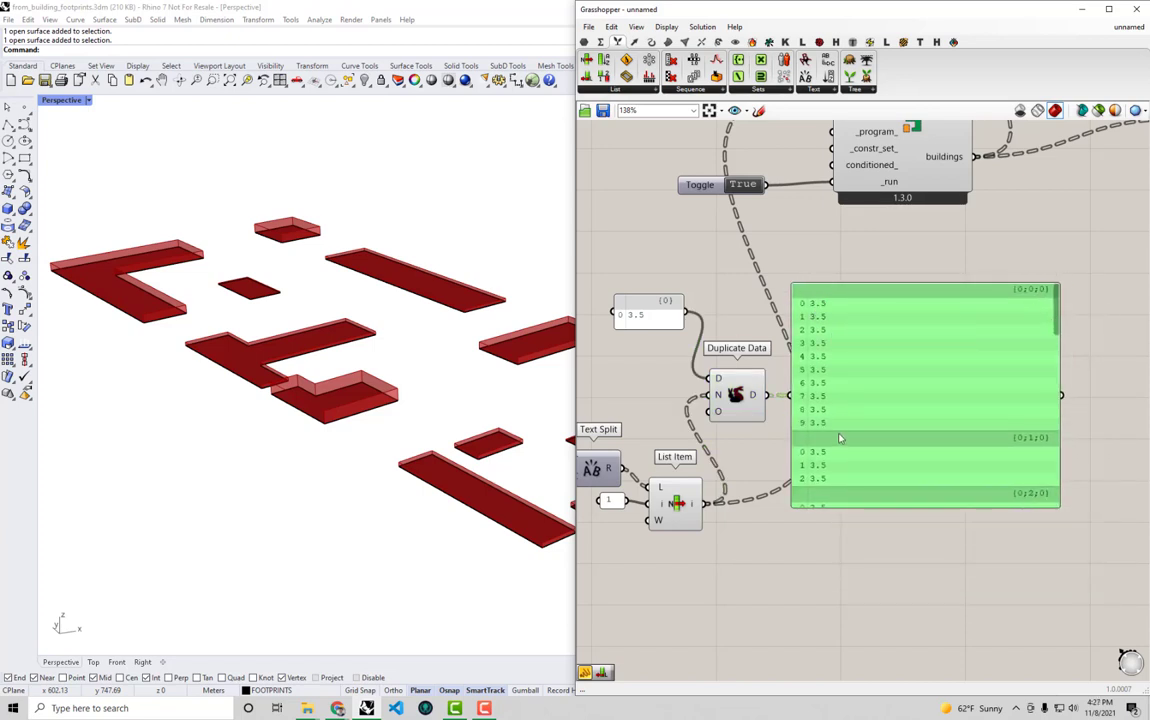
left_click_drag(1057, 314, 1062, 500)
right_click_drag(792, 478, 905, 483)
scroll(888, 446, "down", 2)
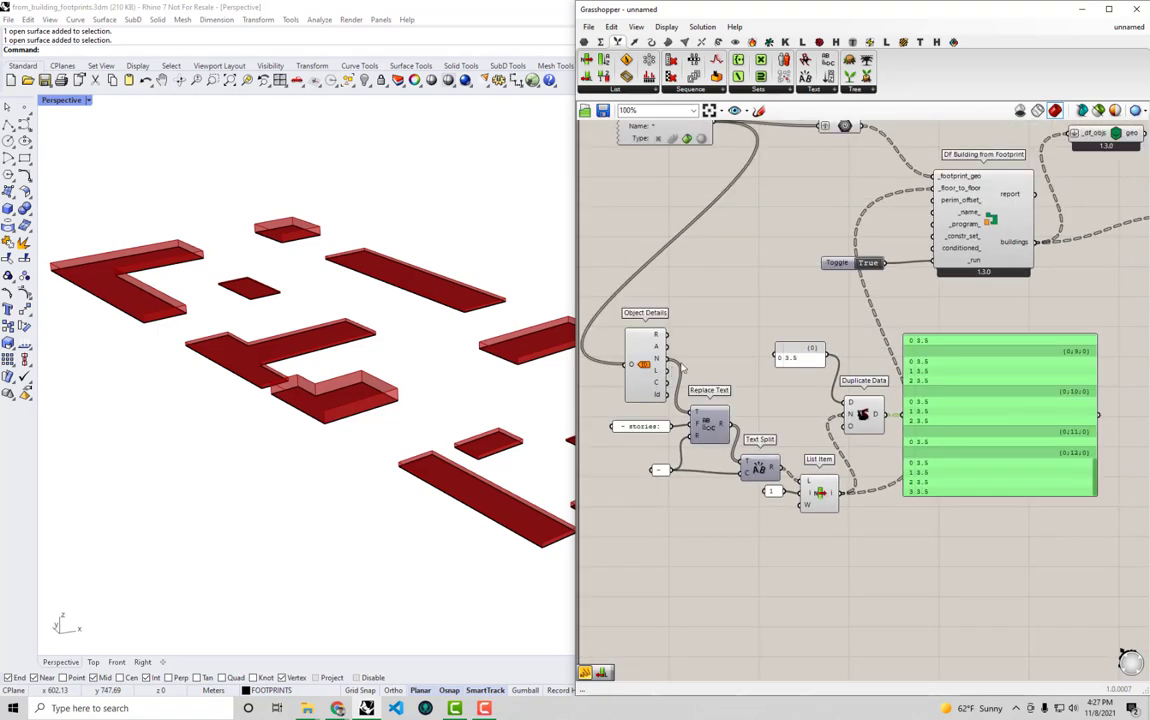
- Shift the large panel away from Duplicate Data and connect the duplicated heights to _floor_to_floor in place of the List Item result
right_click_drag(1030, 444, 977, 482)
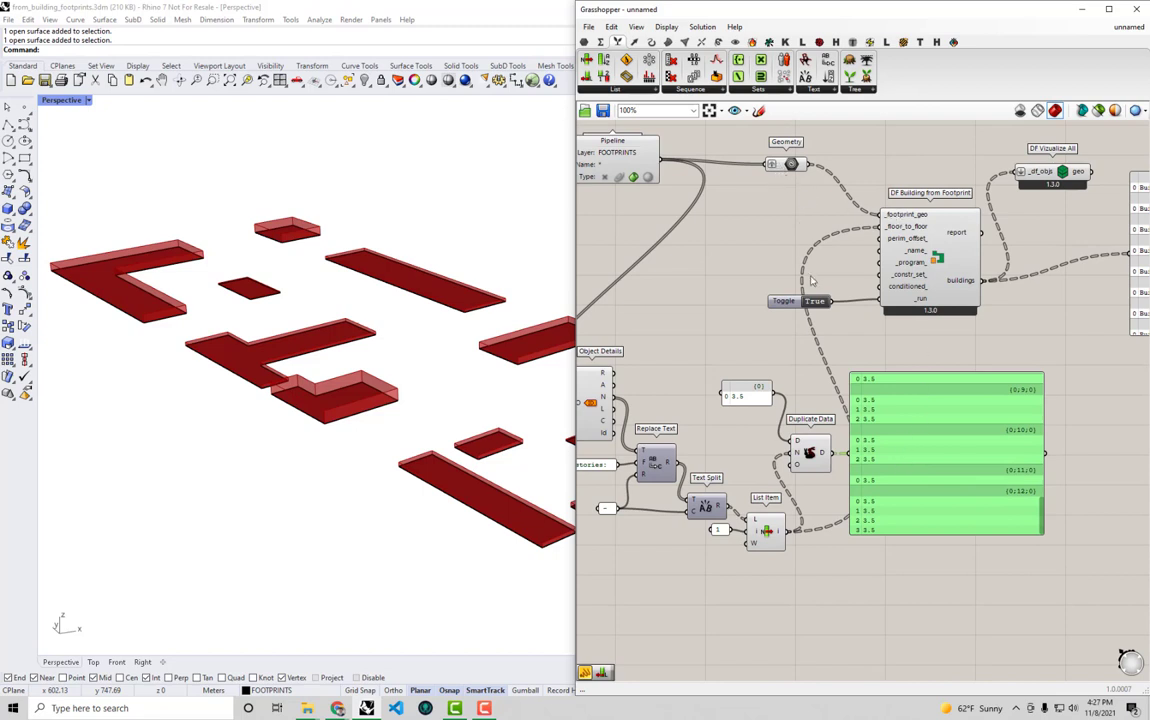
left_click_drag(915, 458, 977, 461)
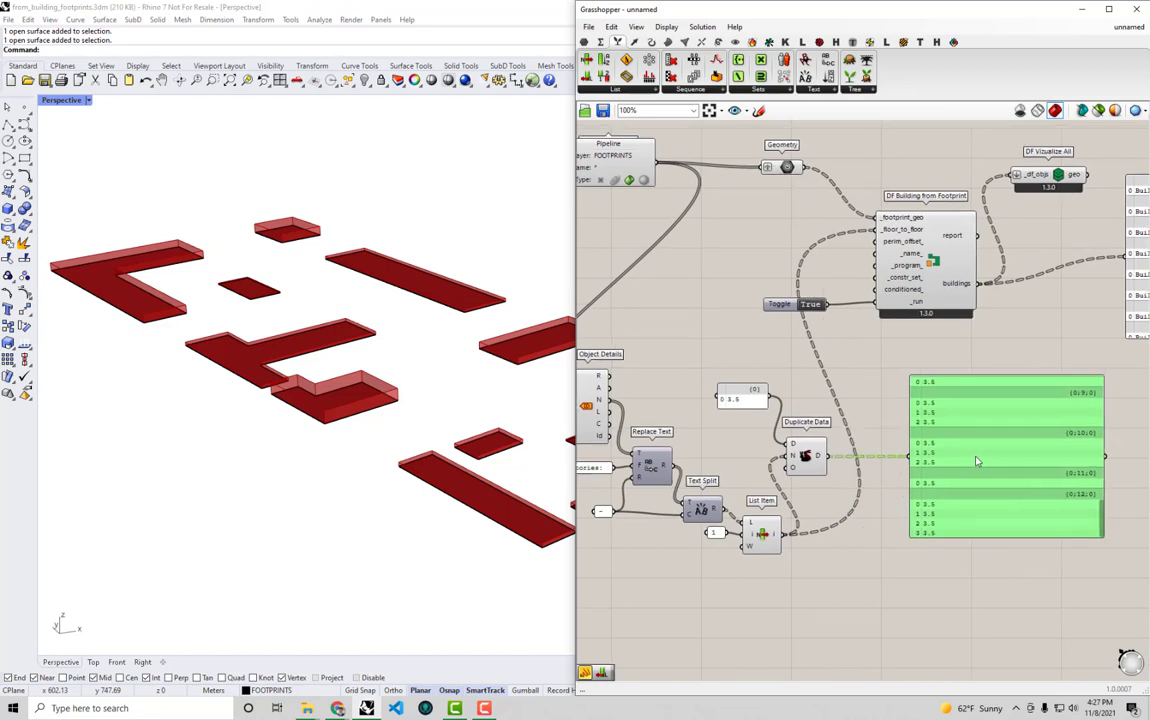
left_click_drag(827, 457, 877, 240)
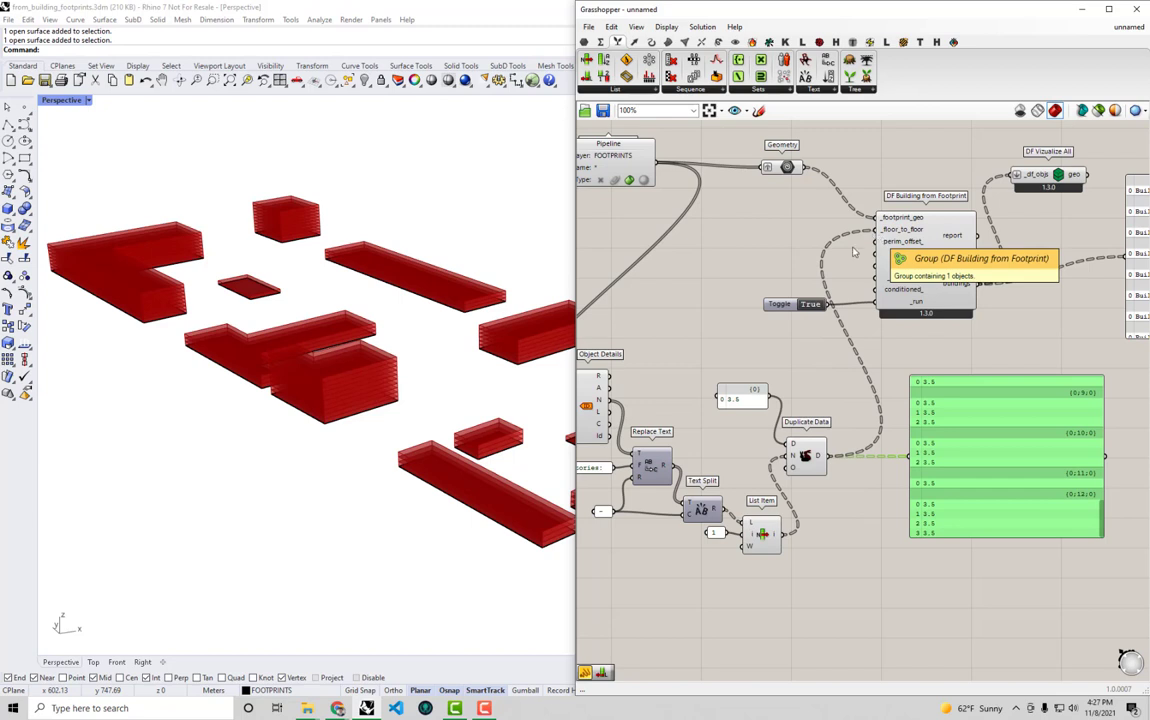
- Examine the low-rise building models in the Perspective view, comparing the floors stacked above the small rectangular footprints and the large irregular one
right_click_drag(231, 570, 230, 430)
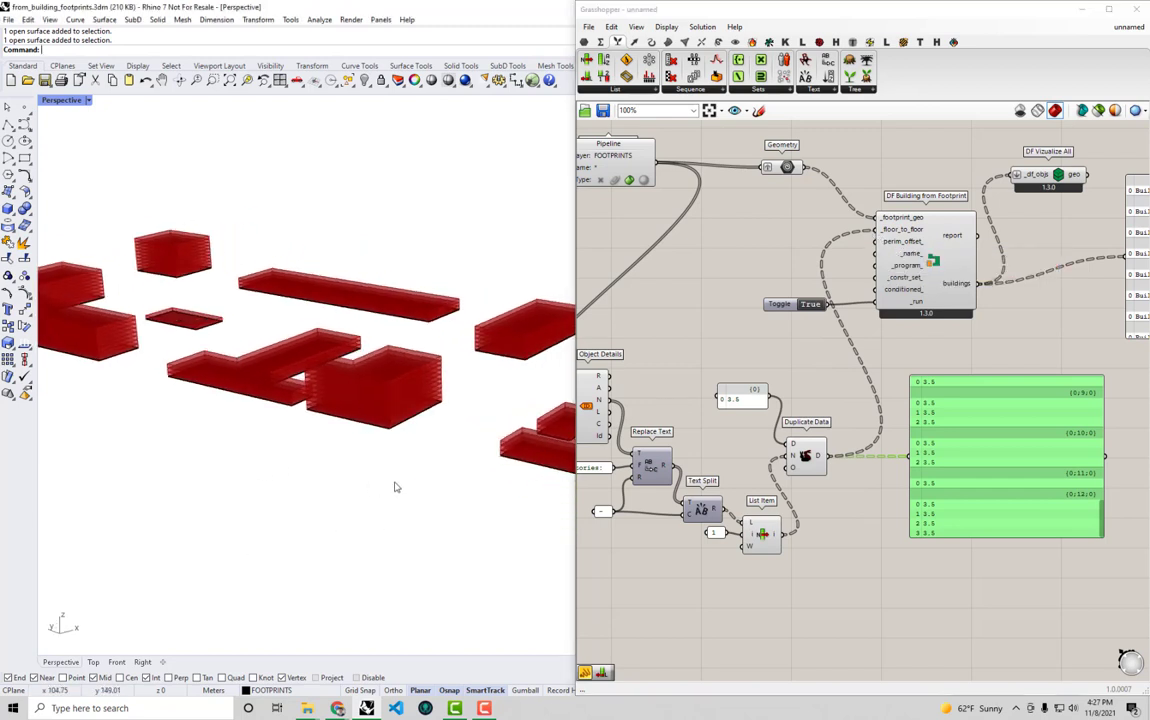
right_click_drag(380, 403, 533, 415)
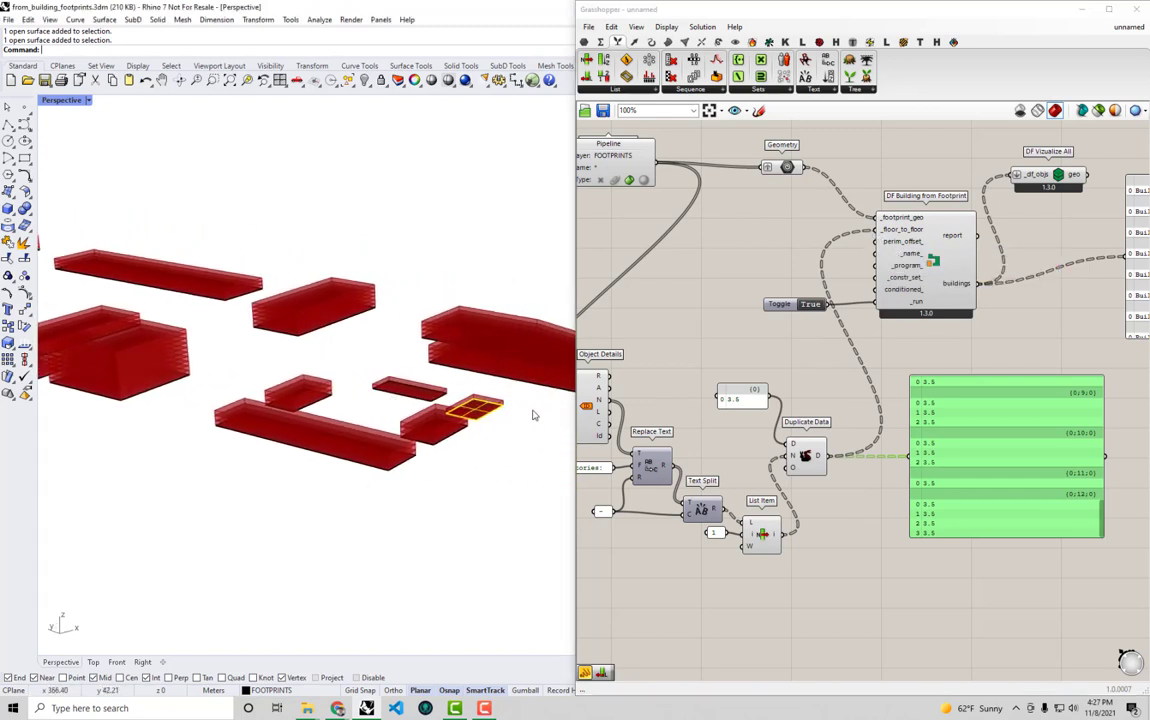
scroll(520, 410, "up", 3)
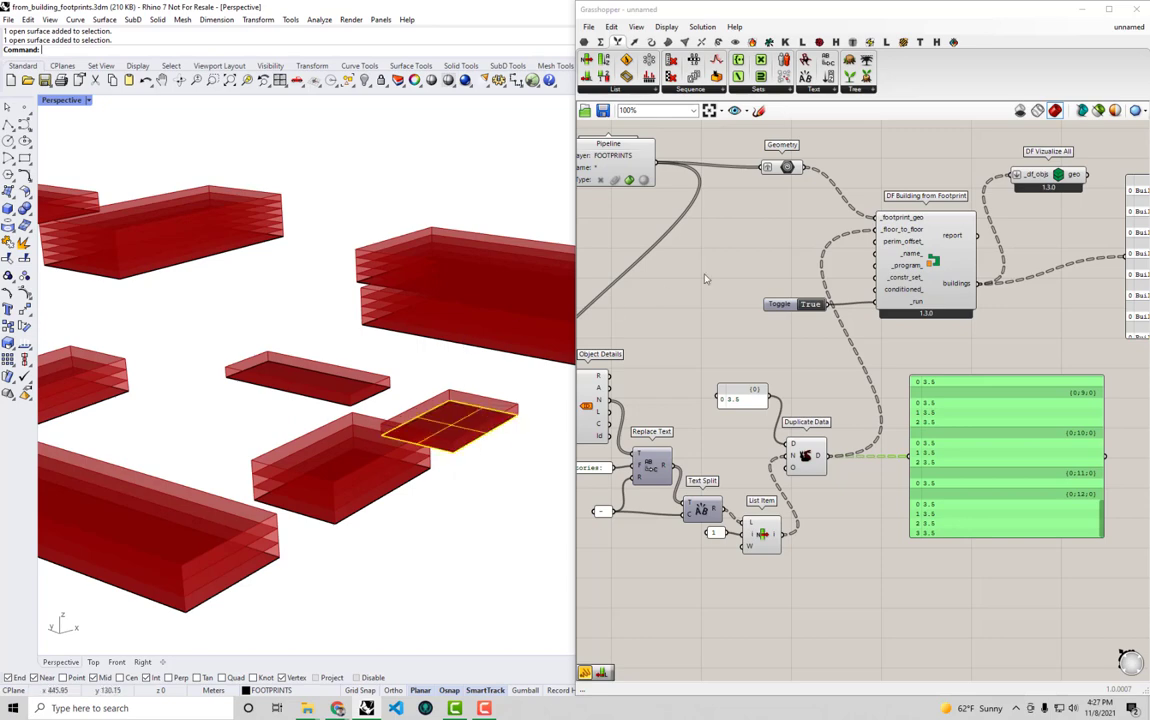
scroll(380, 395, "up", 5)
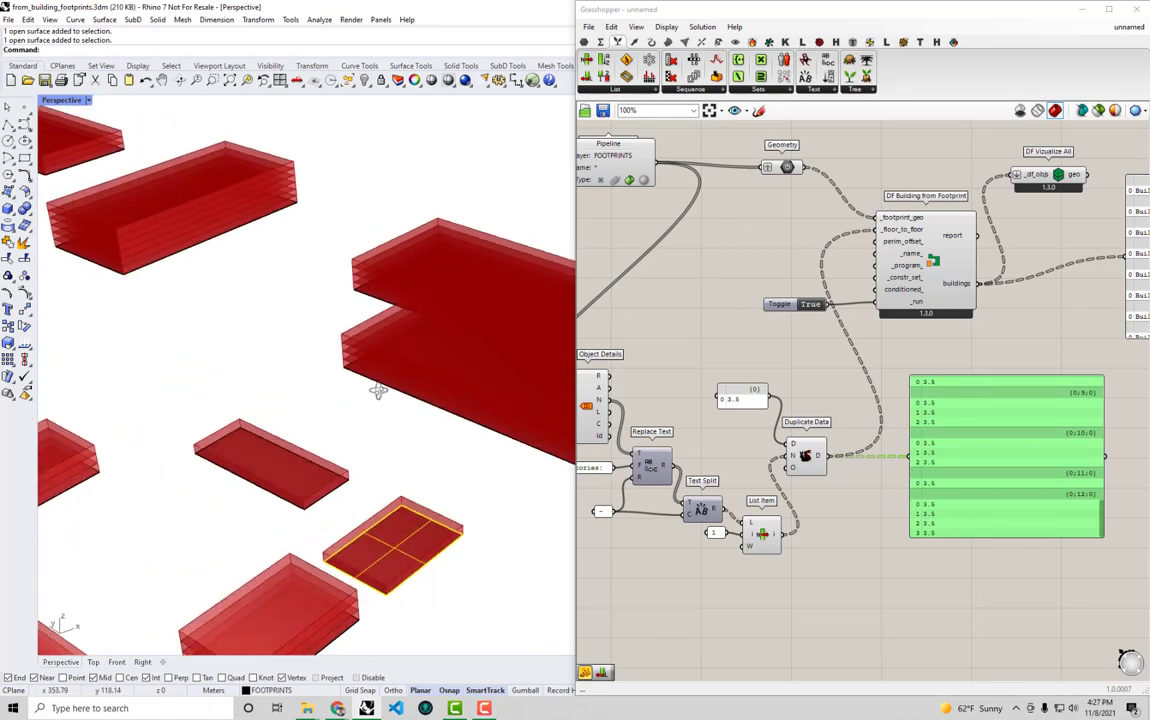
left_click(748, 401)
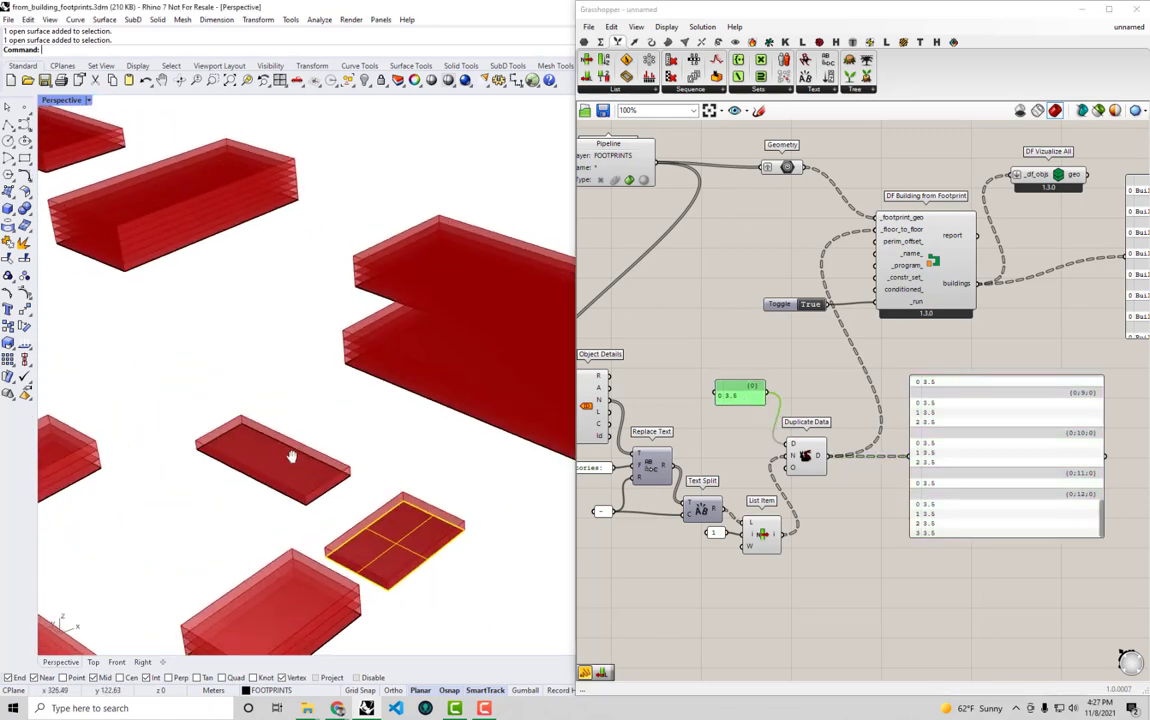
scroll(295, 452, "up", 5)
left_click_drag(446, 458, 281, 316)
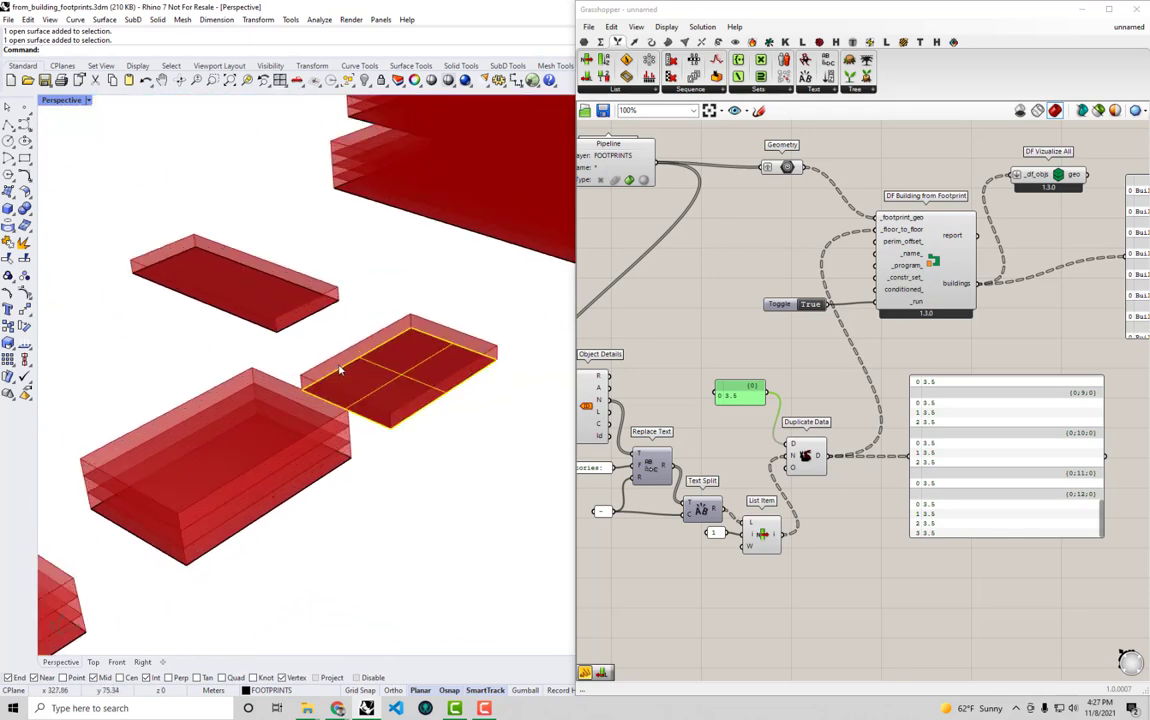
right_click_drag(438, 245, 358, 379, "shift")
left_click_drag(358, 379, 276, 264)
scroll(273, 299, "down", 10)
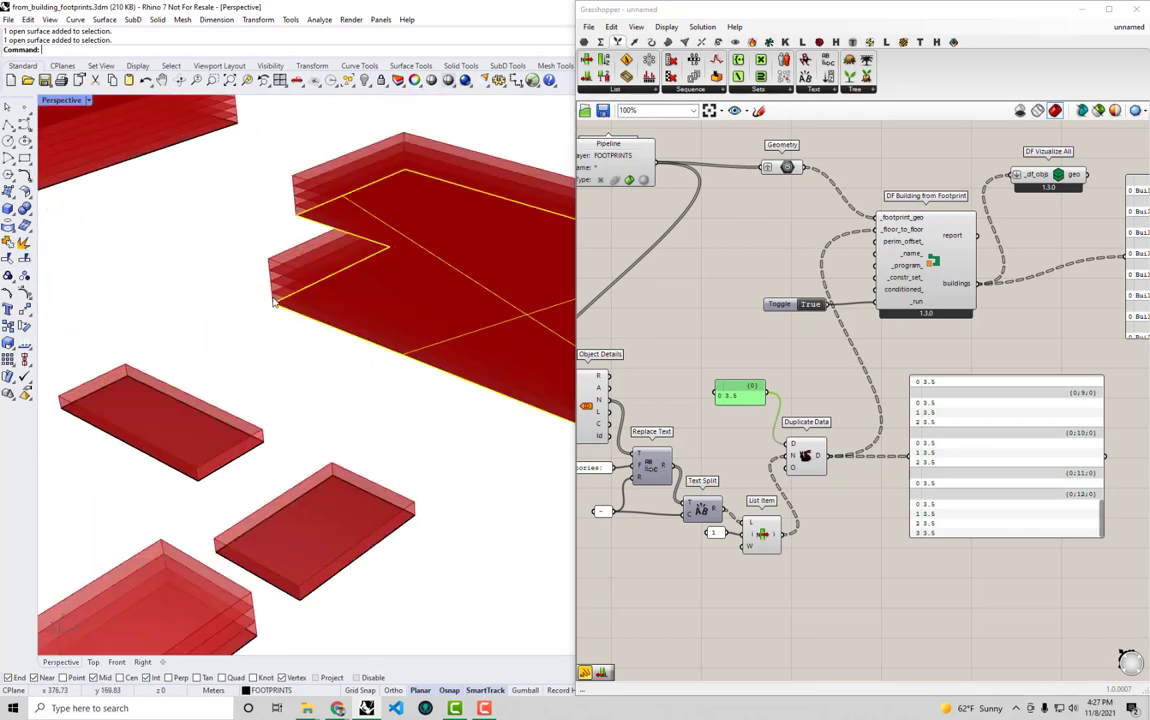
scroll(273, 299, "down", 10)
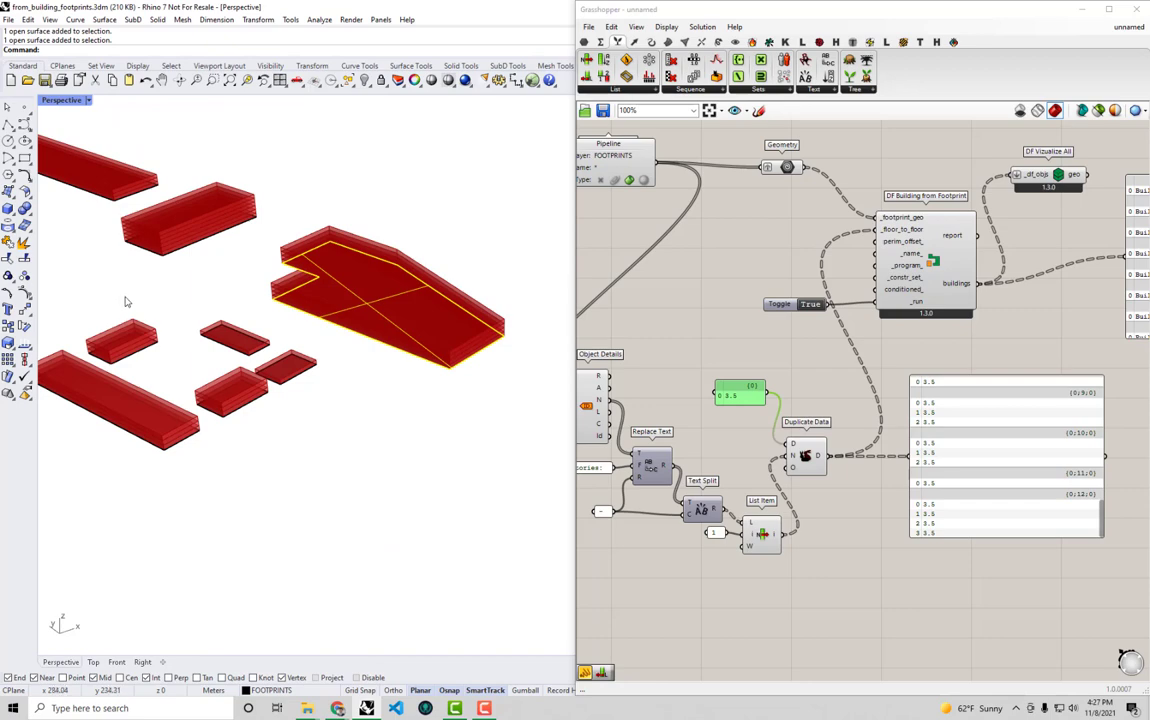
- Inspect the tall notched building's floors against its footprint, and compare it with the neighbouring building models
left_click_drag(406, 403, 332, 265)
right_click_drag(177, 292, 640, 342, "shift")
left_click(516, 357)
scroll(518, 356, "up", 3)
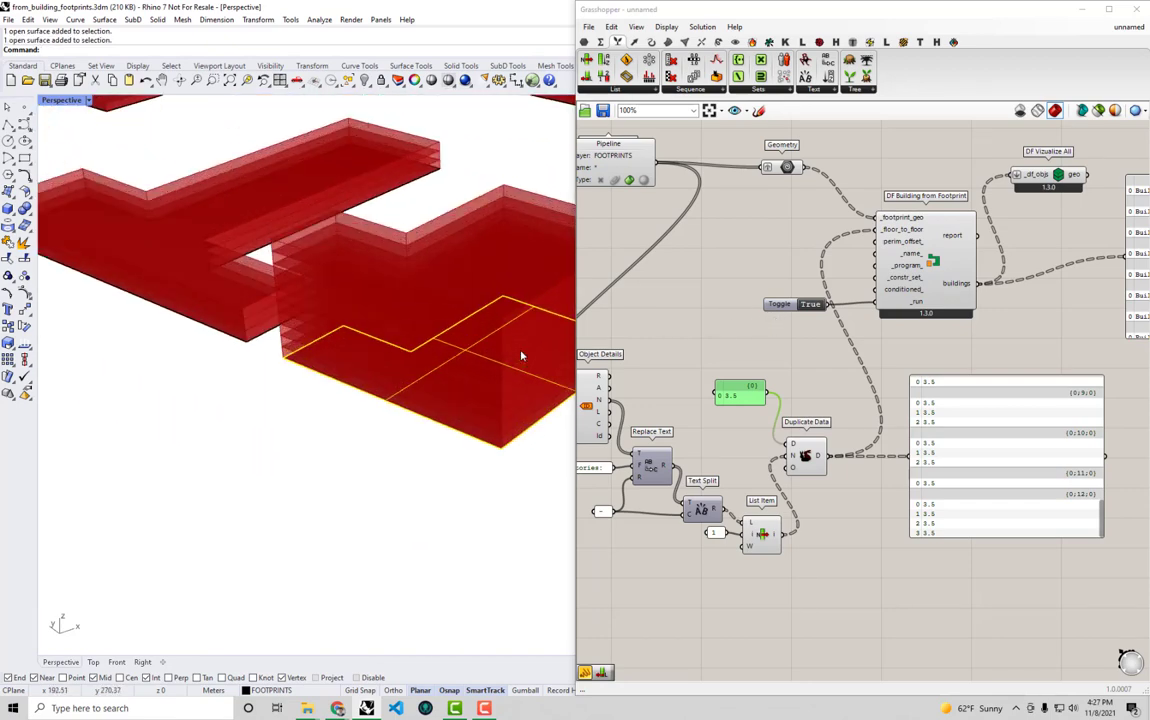
scroll(400, 390, "down", 5)
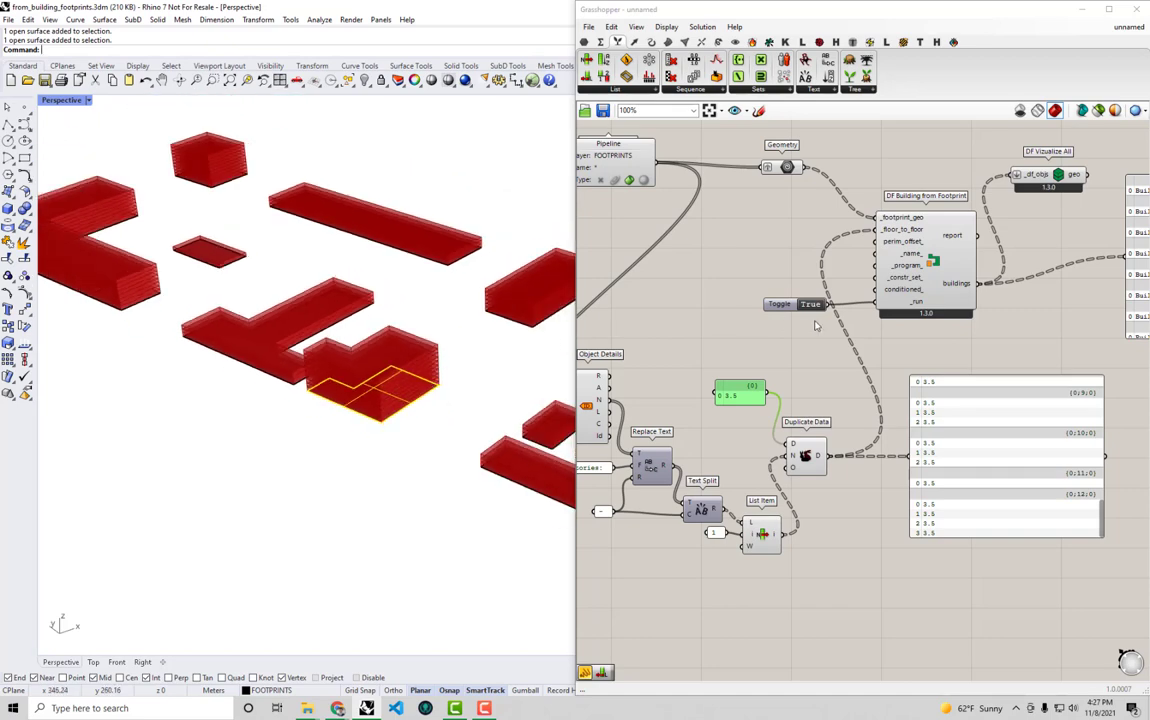
right_click_drag(817, 320, 717, 330)
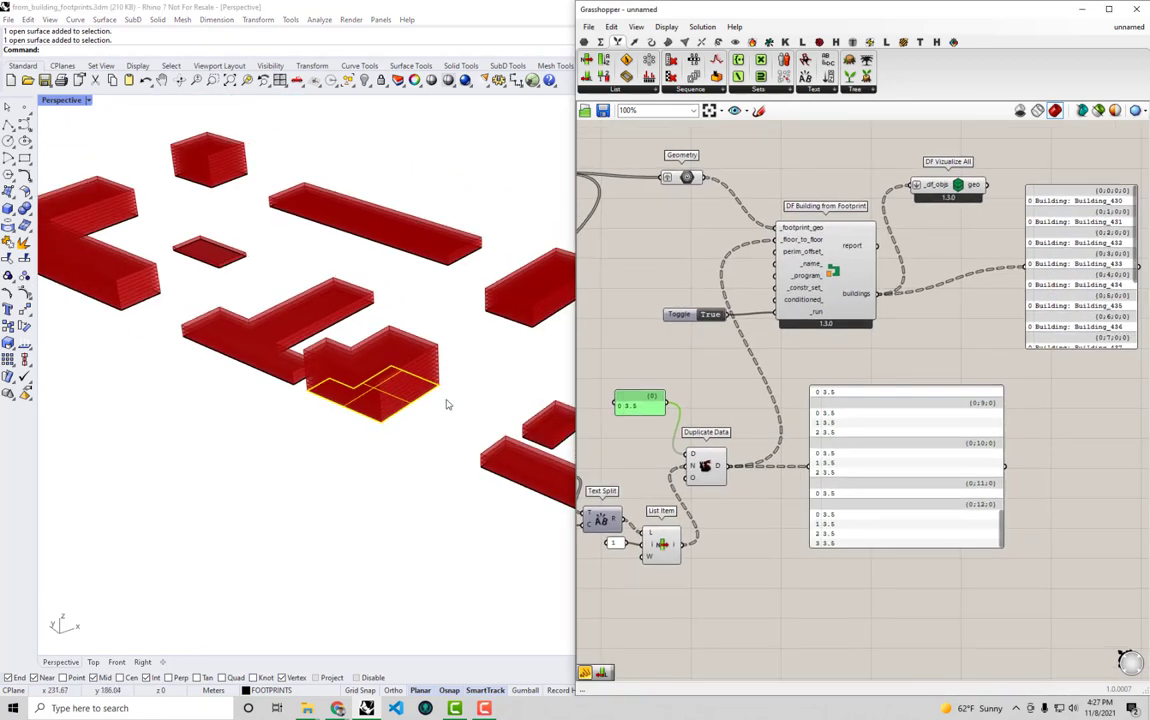
right_click_drag(447, 403, 394, 372)
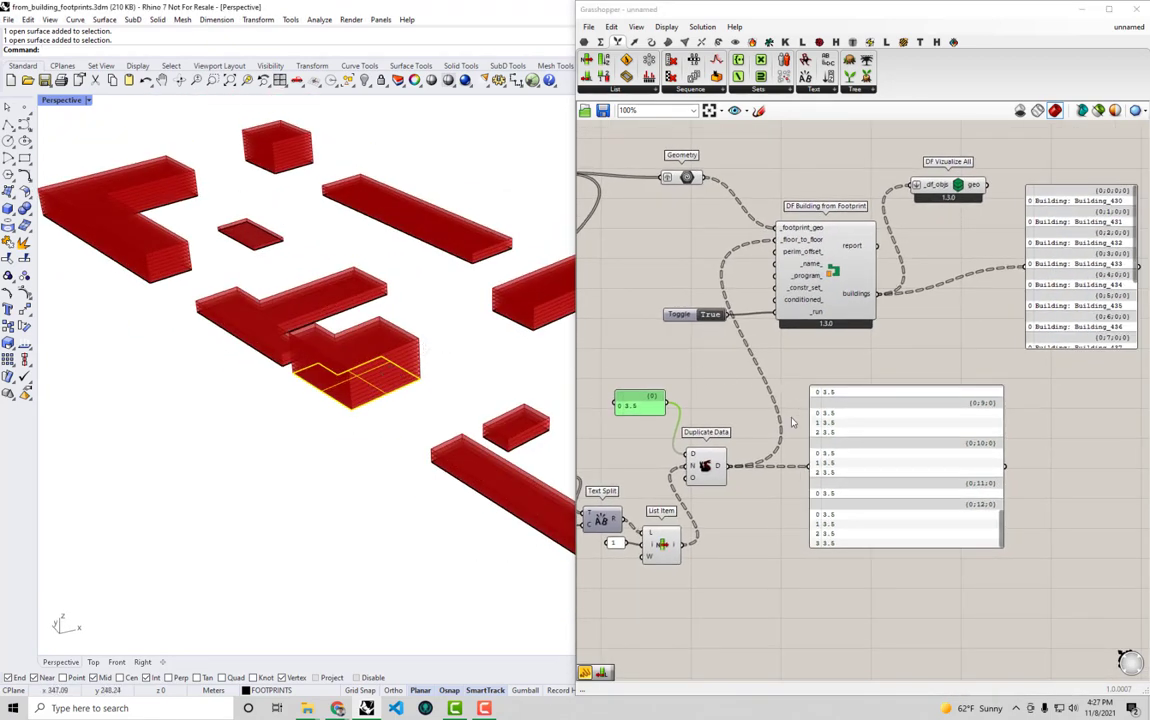
- Tighten the layout by moving the 3.5 panel and List Item with its index panel beside Duplicate Data, and shift the whole cluster upward
right_click_drag(792, 422, 829, 418)
right_click_drag(753, 423, 790, 423)
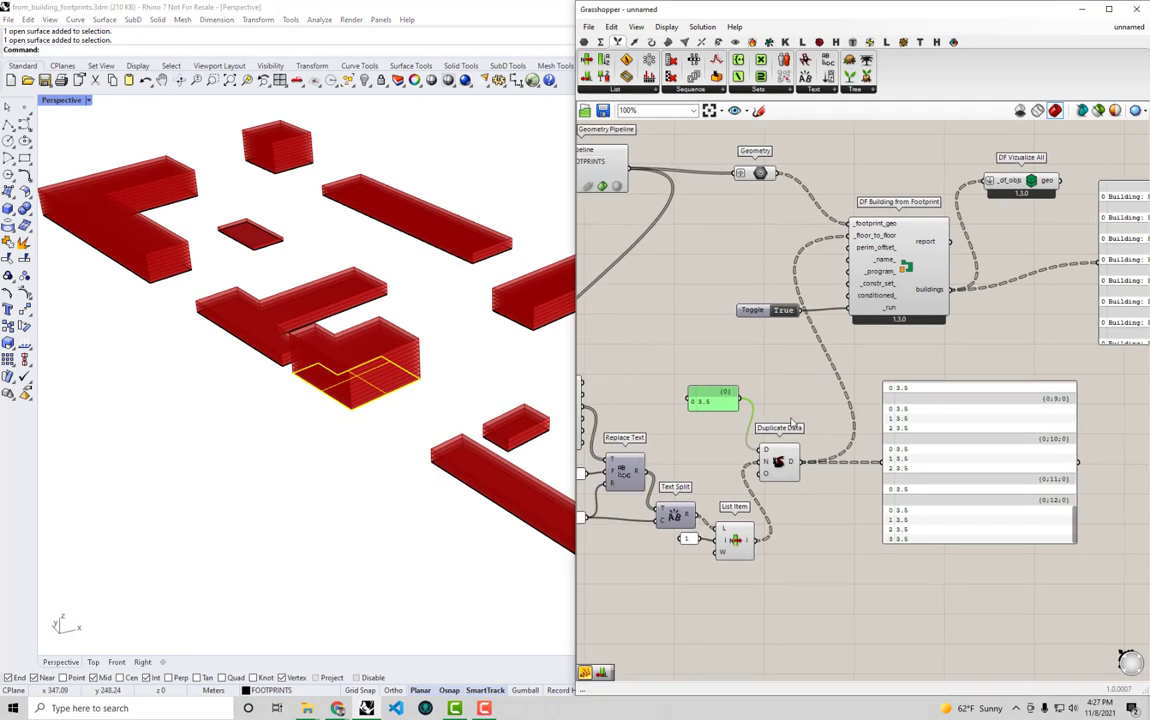
left_click_drag(730, 404, 727, 437)
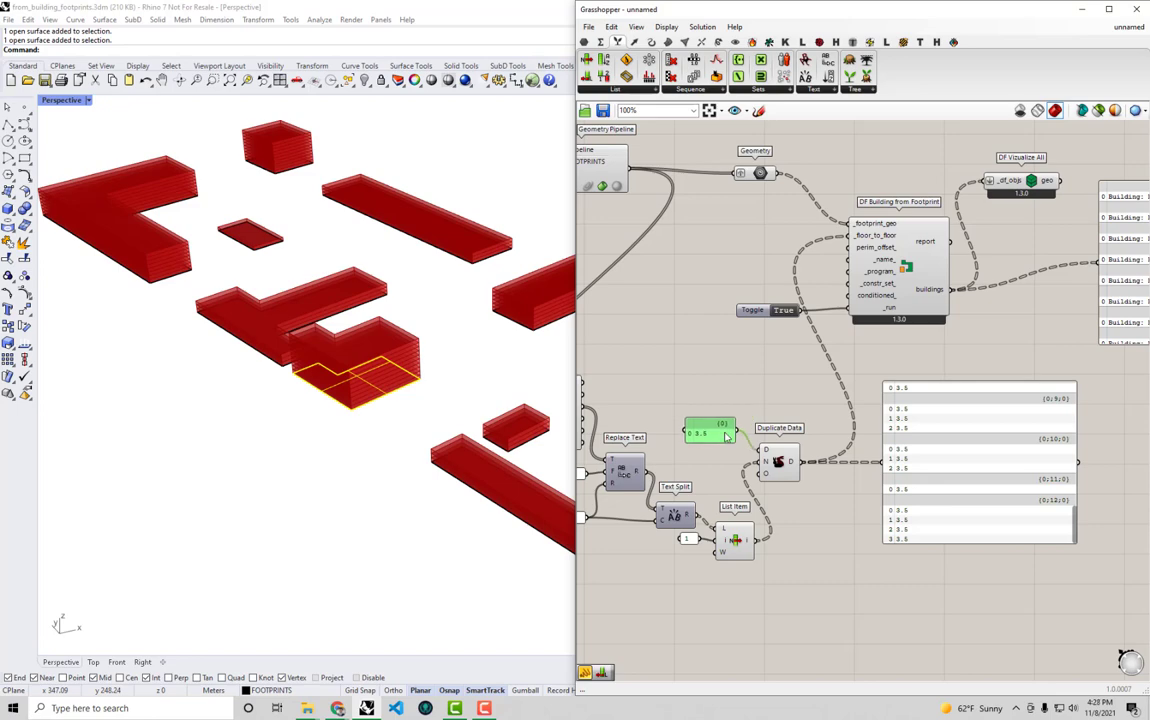
right_click_drag(741, 213, 926, 234)
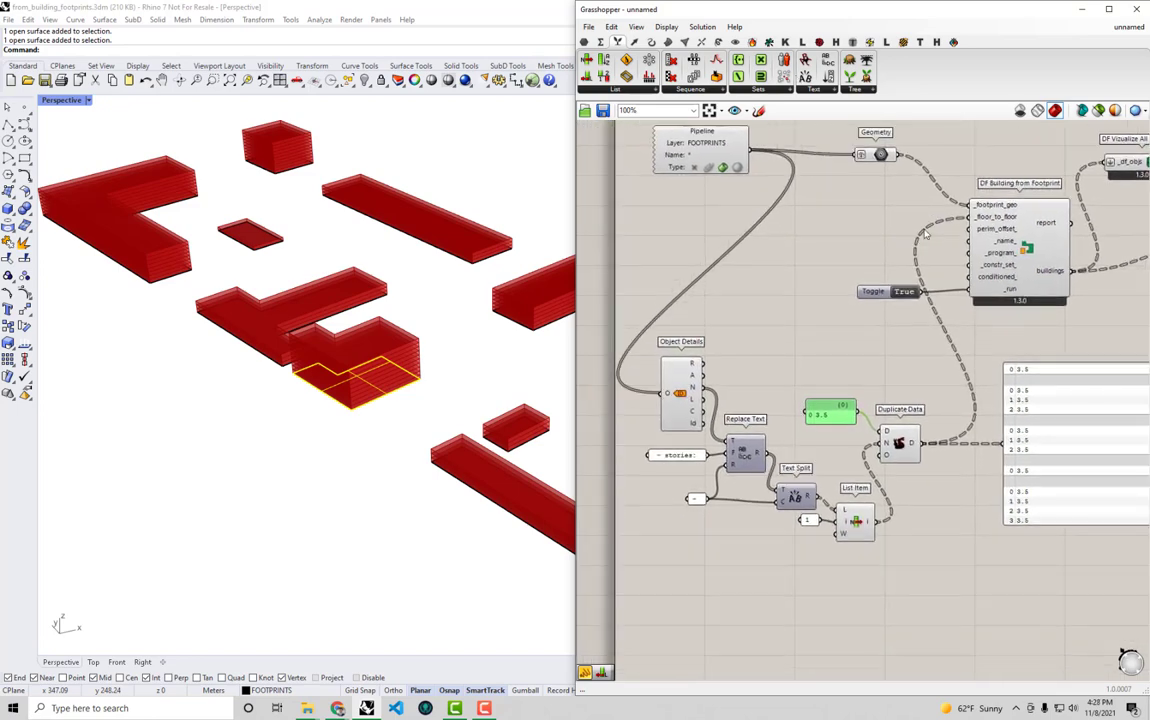
right_click(882, 315)
left_click(808, 339)
right_click_drag(804, 331, 784, 312)
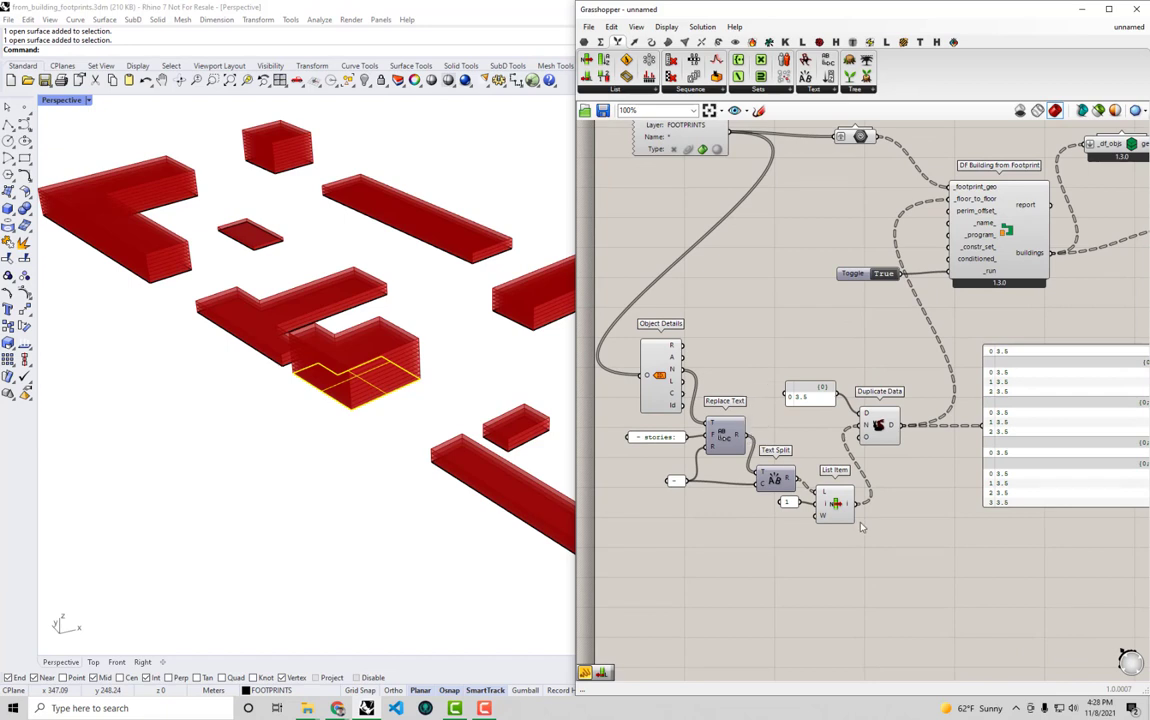
left_click_drag(882, 550, 824, 430)
left_click_drag(908, 458, 768, 360)
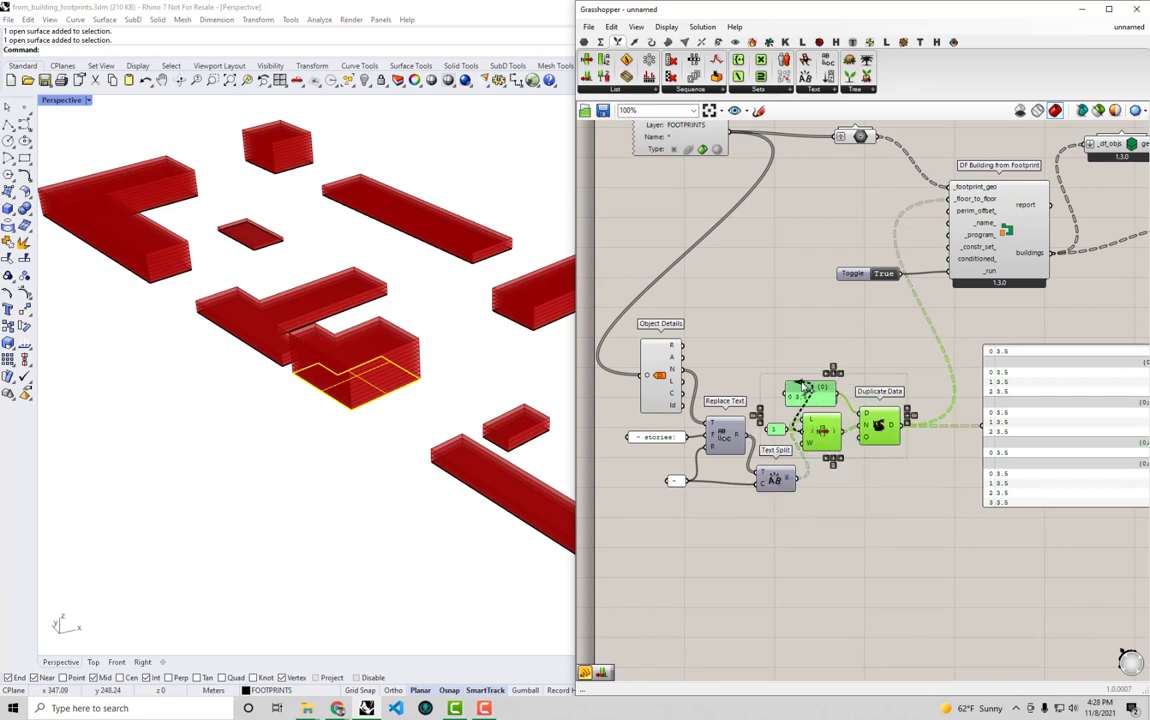
left_click_drag(820, 428, 812, 359)
right_click_drag(842, 386, 780, 351)
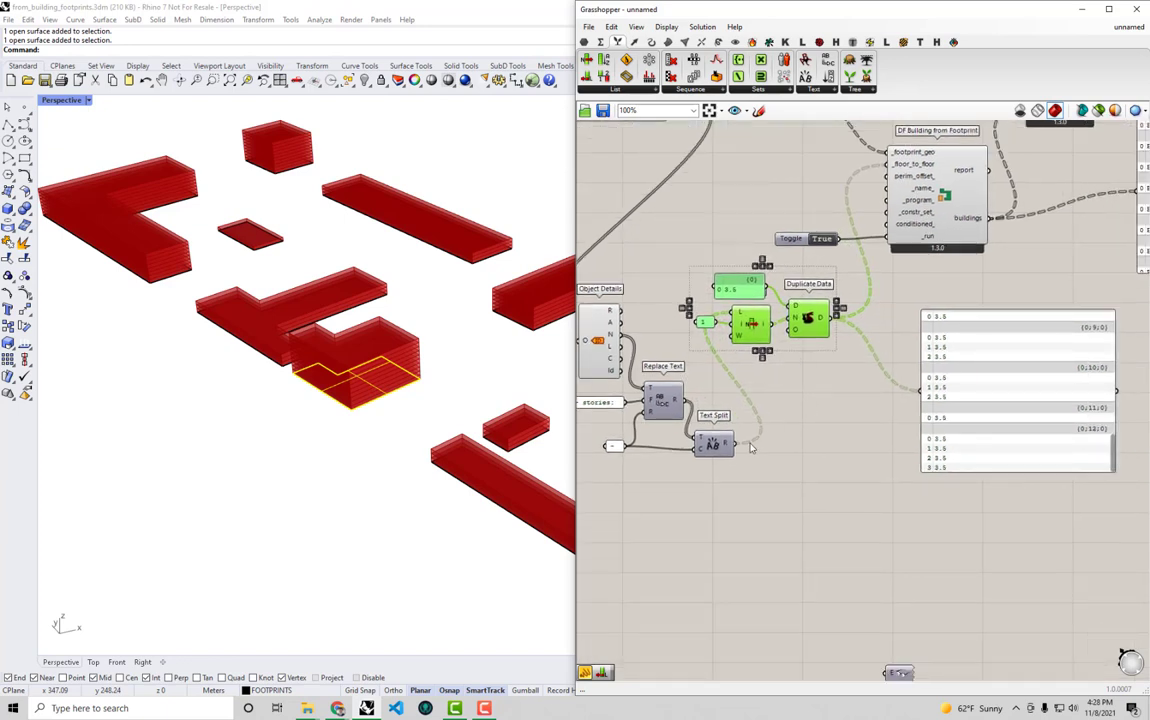
- Route the Text Split result into the large panel, place the widened panel beside the component, and show its first branches
left_click_drag(740, 450, 921, 391)
left_click_drag(974, 402, 910, 462)
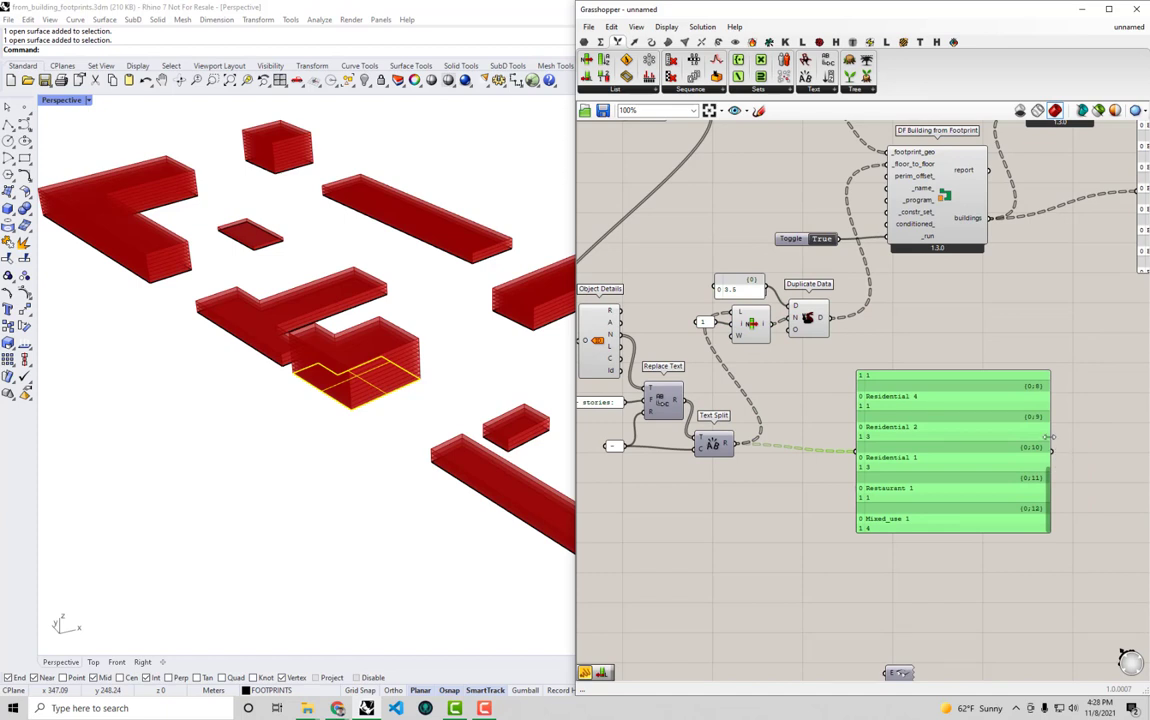
left_click_drag(1049, 437, 1061, 438)
left_click_drag(1061, 505, 1057, 376)
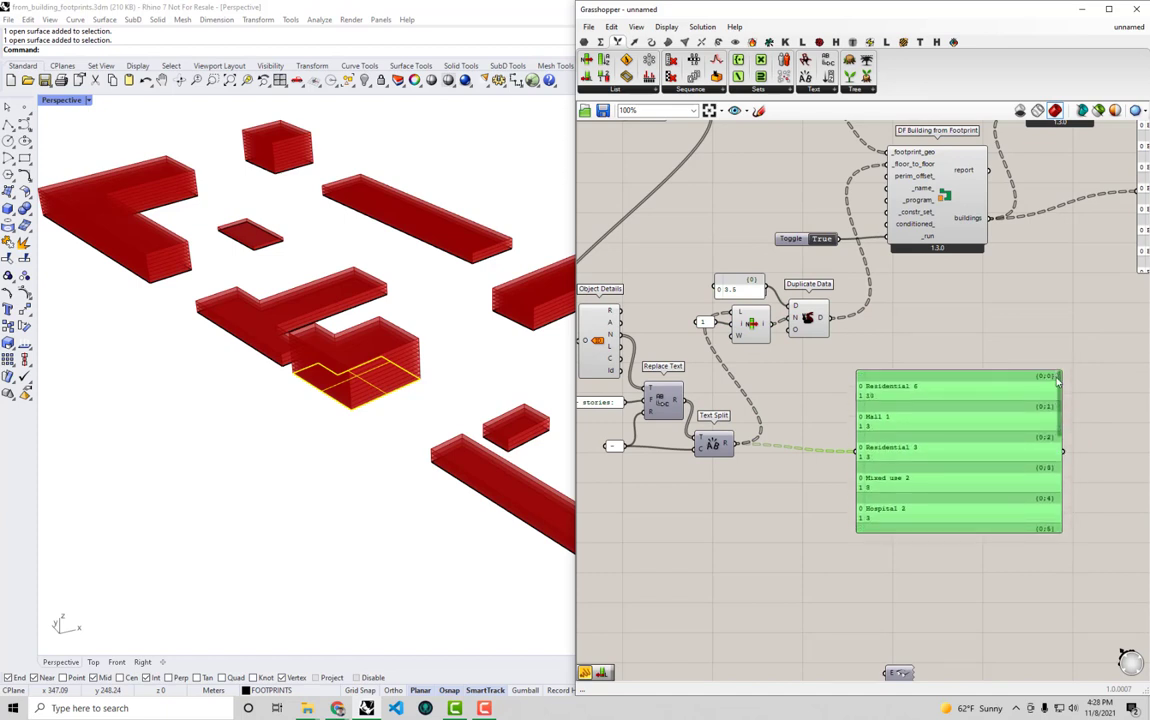
- Read the description of the _name_ input on DF Building from Footprint and compare it with the building names in the large panel
left_click(1036, 327)
scroll(931, 196, "up", 3)
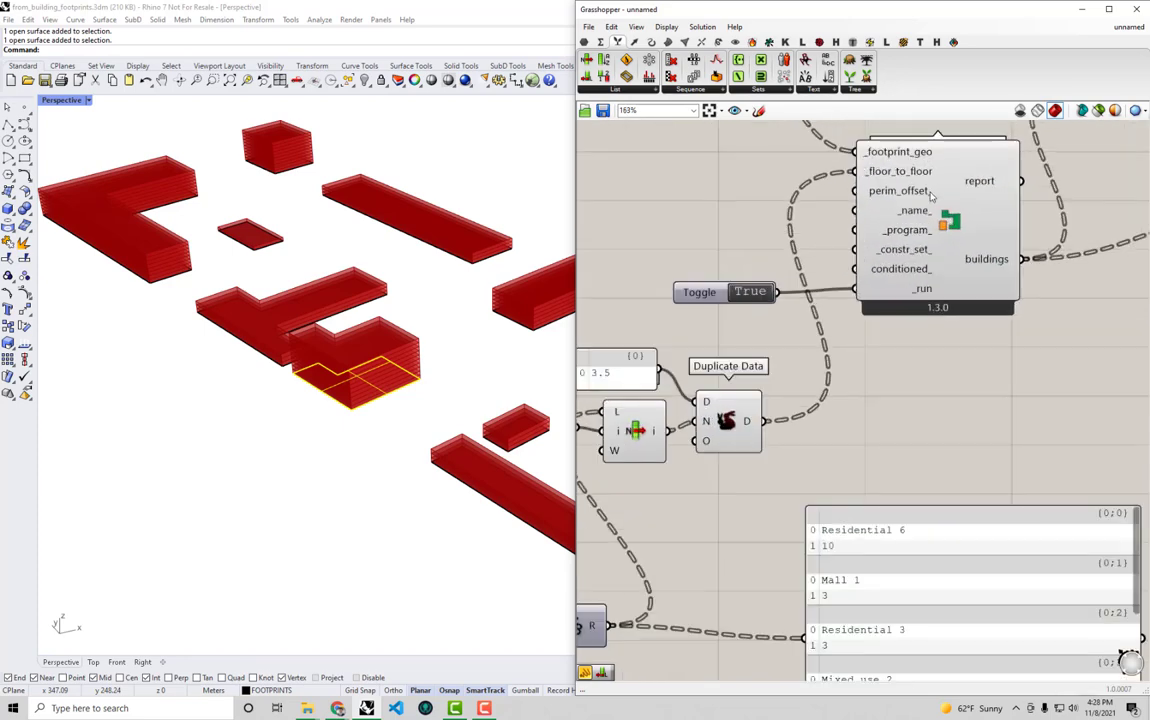
mouse_move(921, 218)
right_click_drag(921, 222, 921, 279)
mouse_move(918, 275)
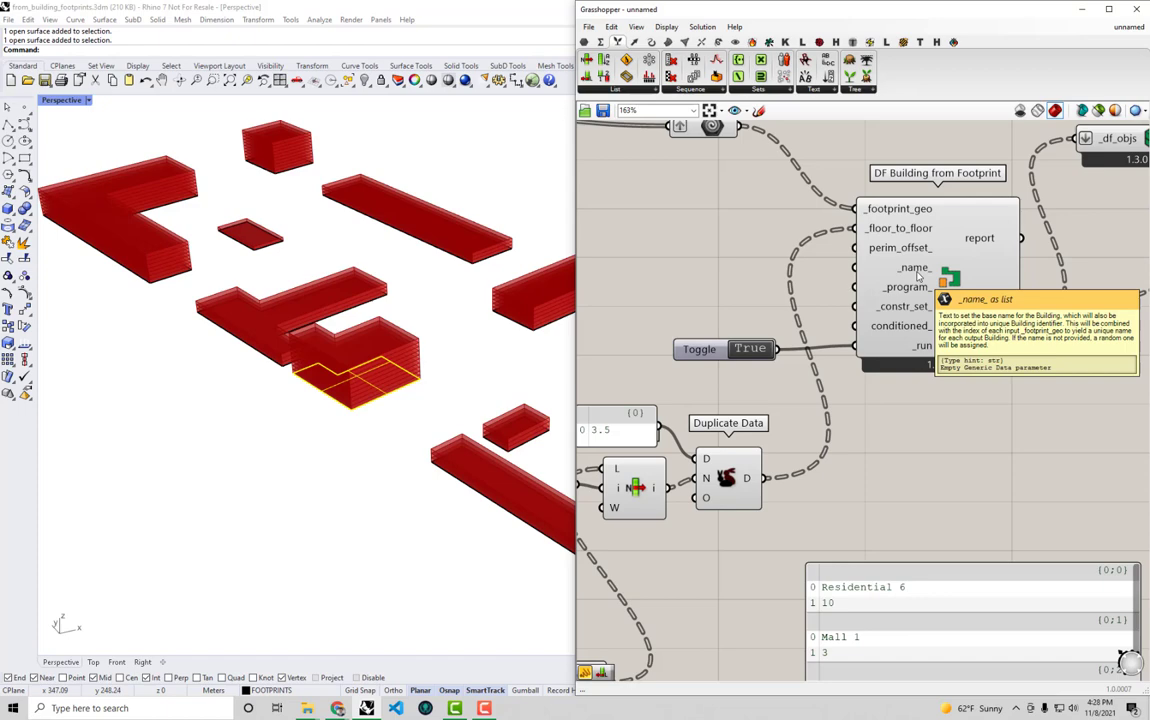
right_click_drag(909, 446, 937, 274)
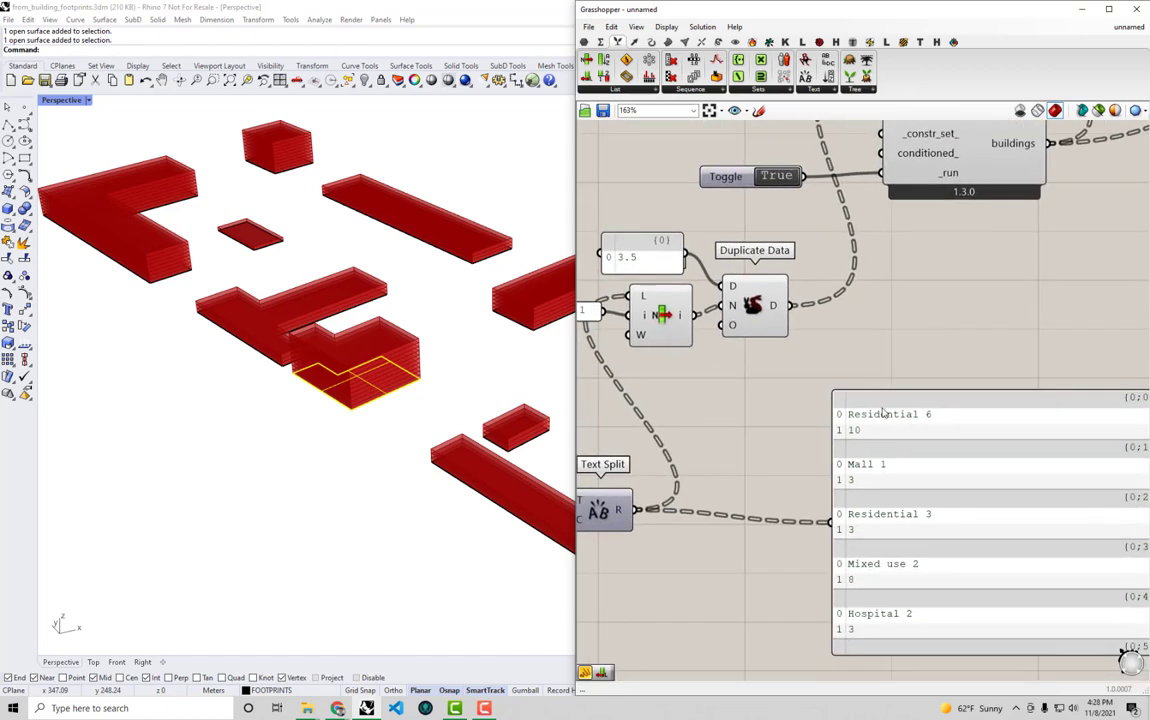
right_click_drag(828, 303, 820, 398)
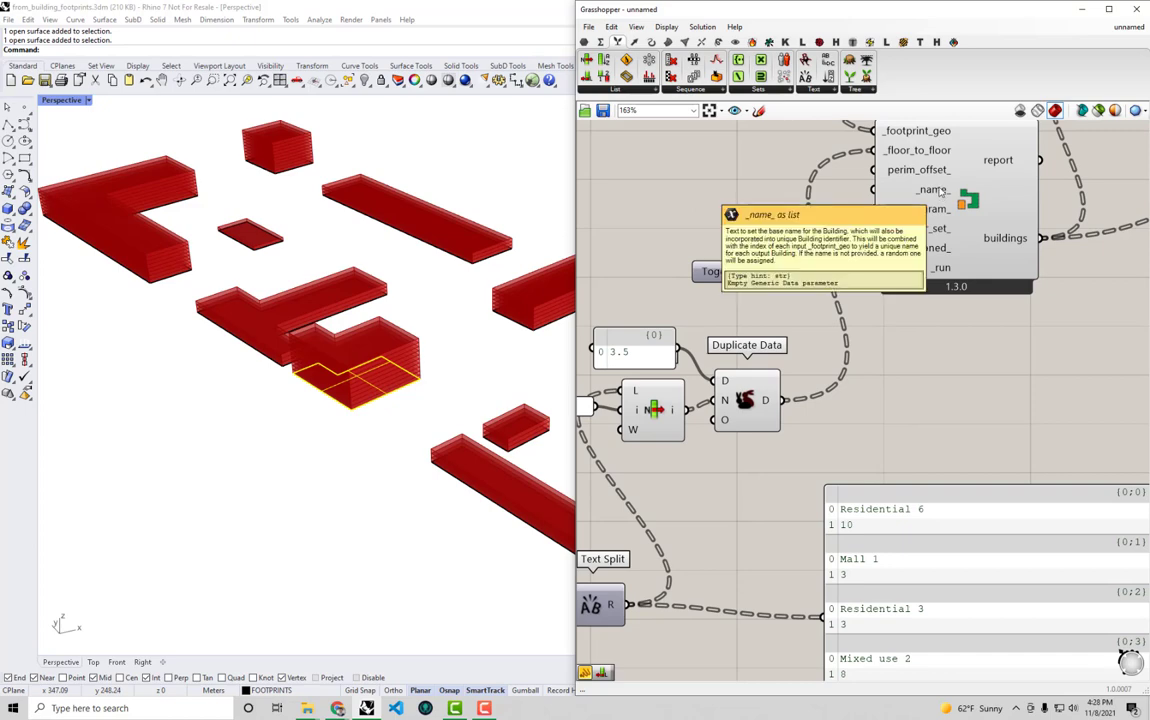
- Place a copy of List Item and its index panel below Text Split, fed by the split text, with its output routed into the large panel
scroll(935, 268, "down", 3)
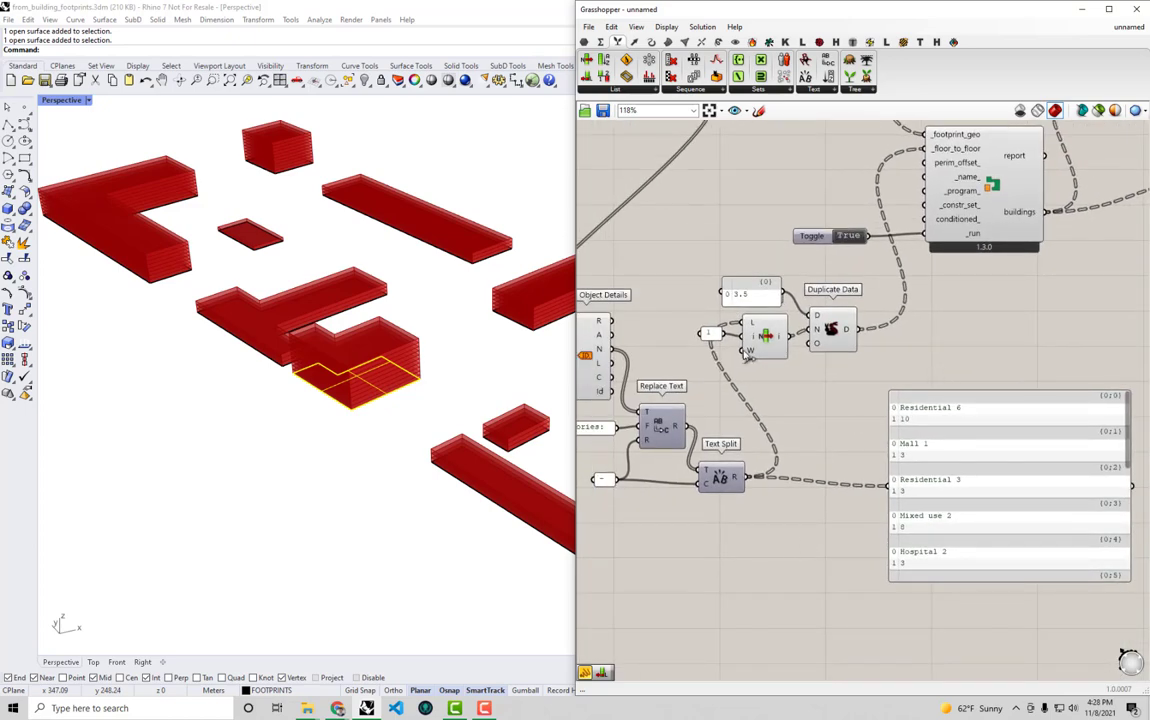
left_click(772, 345)
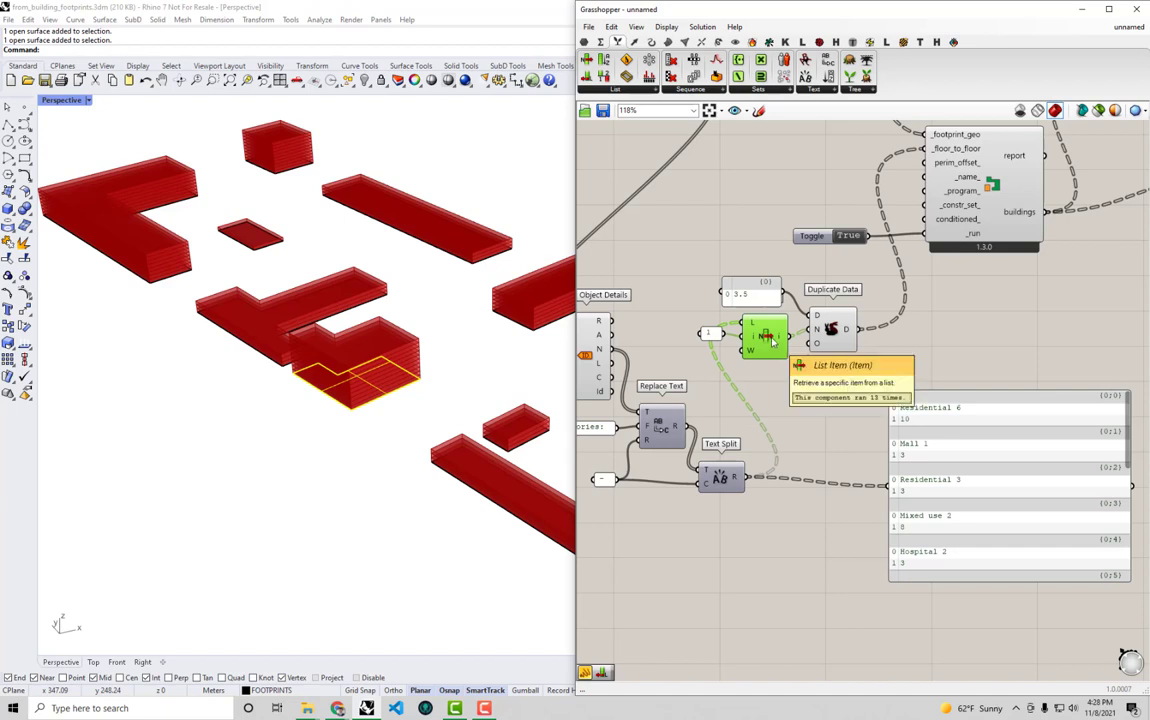
left_click_drag(774, 372, 696, 316)
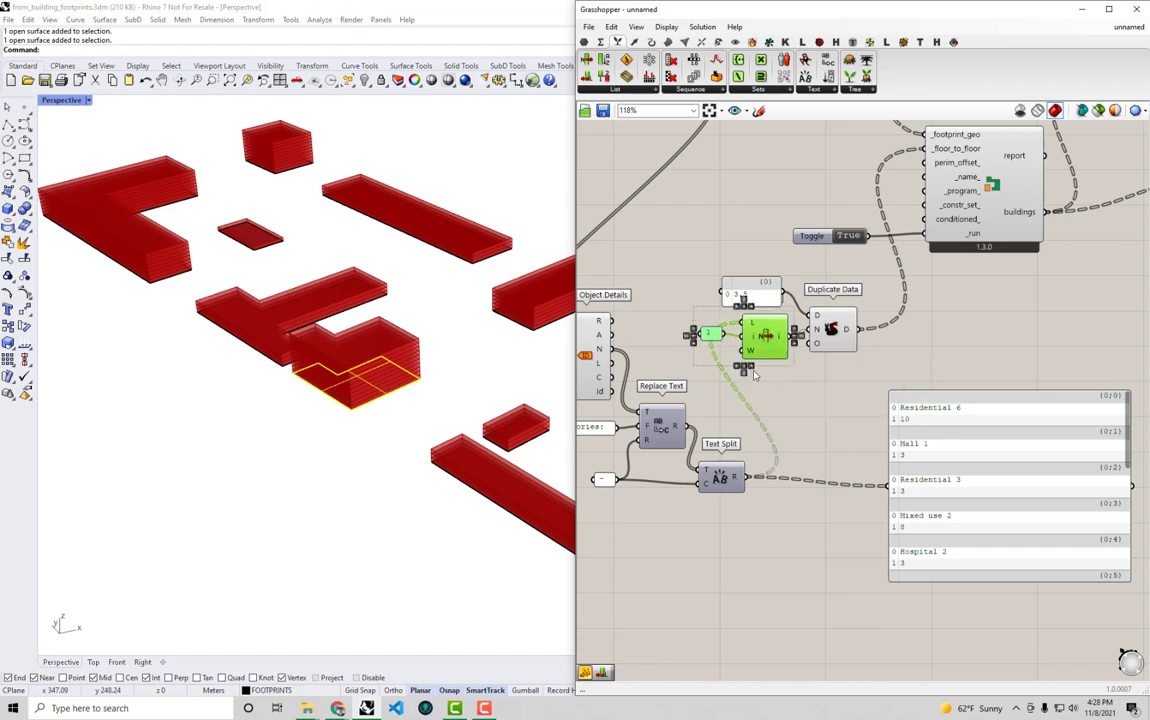
left_click_drag(782, 340, 884, 486, "alt")
left_click(848, 462)
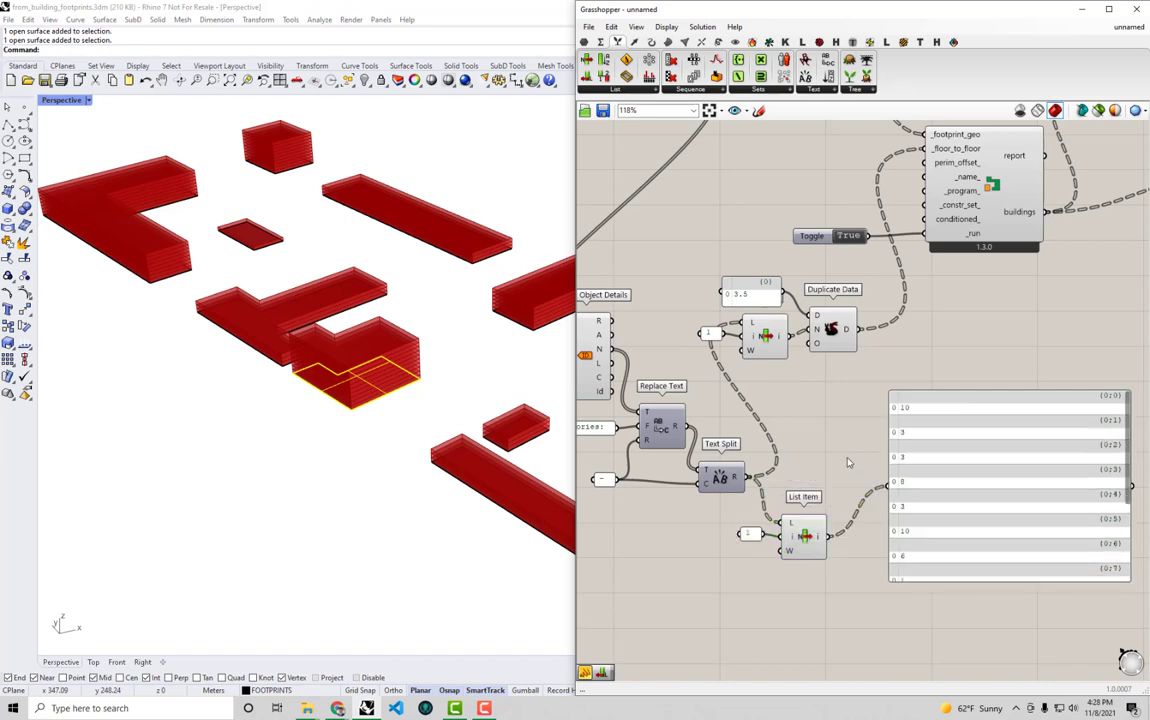
- Route the Text Split result back into the large panel to review the items in each branch
double_click(748, 537)
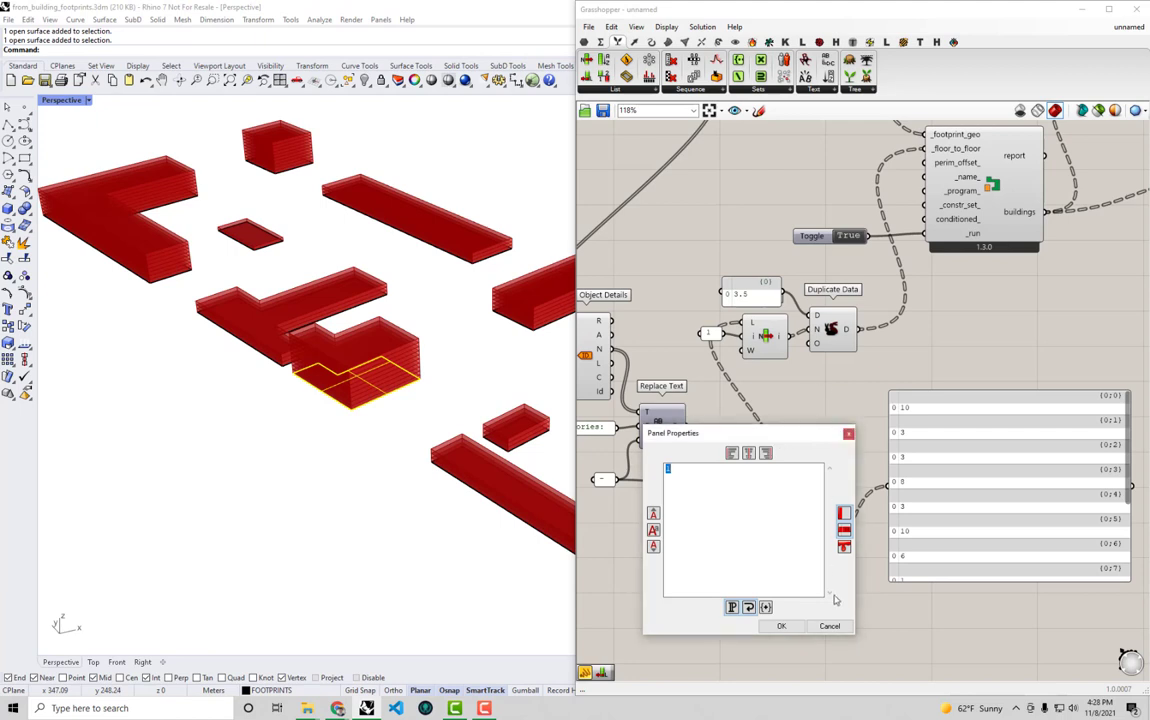
left_click(829, 625)
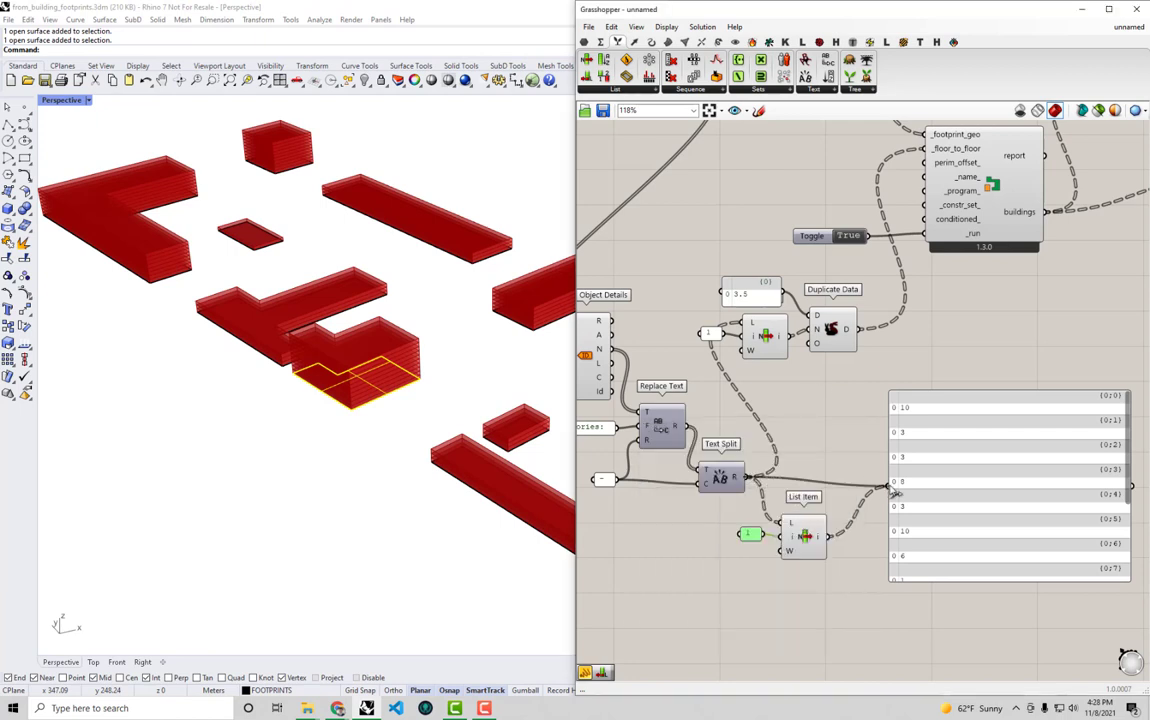
left_click_drag(896, 494, 892, 487)
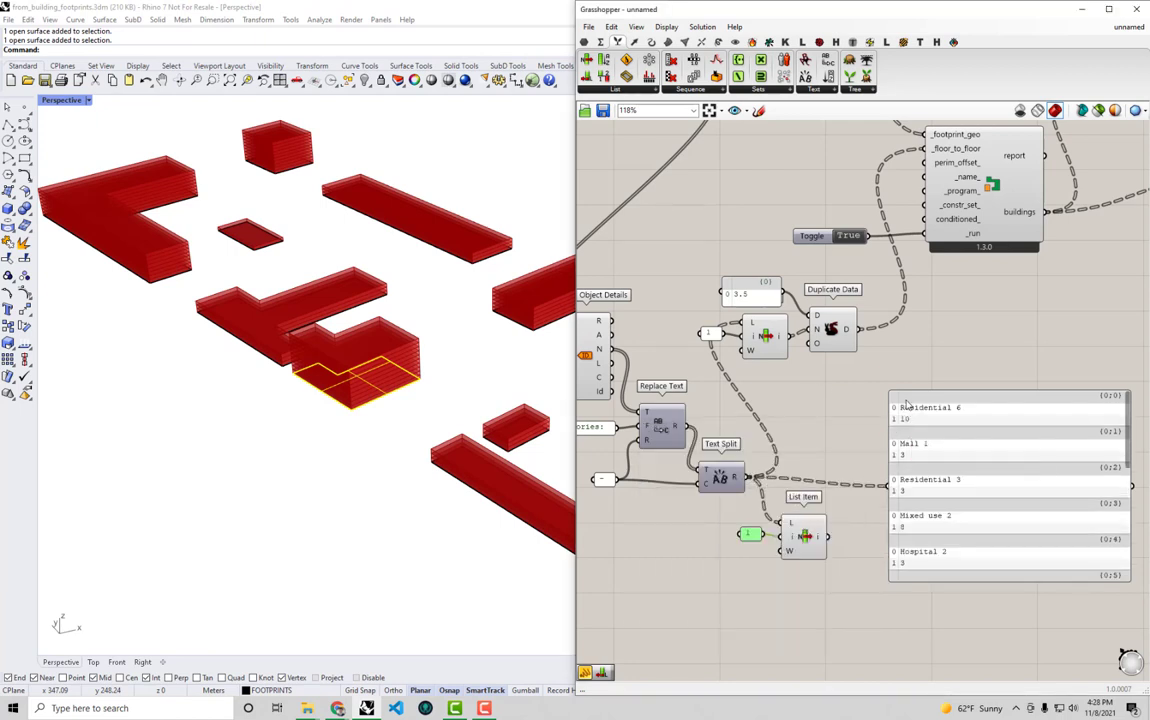
- Set the copied List Item's index to 0 and route its output into the large panel to review the building names
double_click(750, 535)
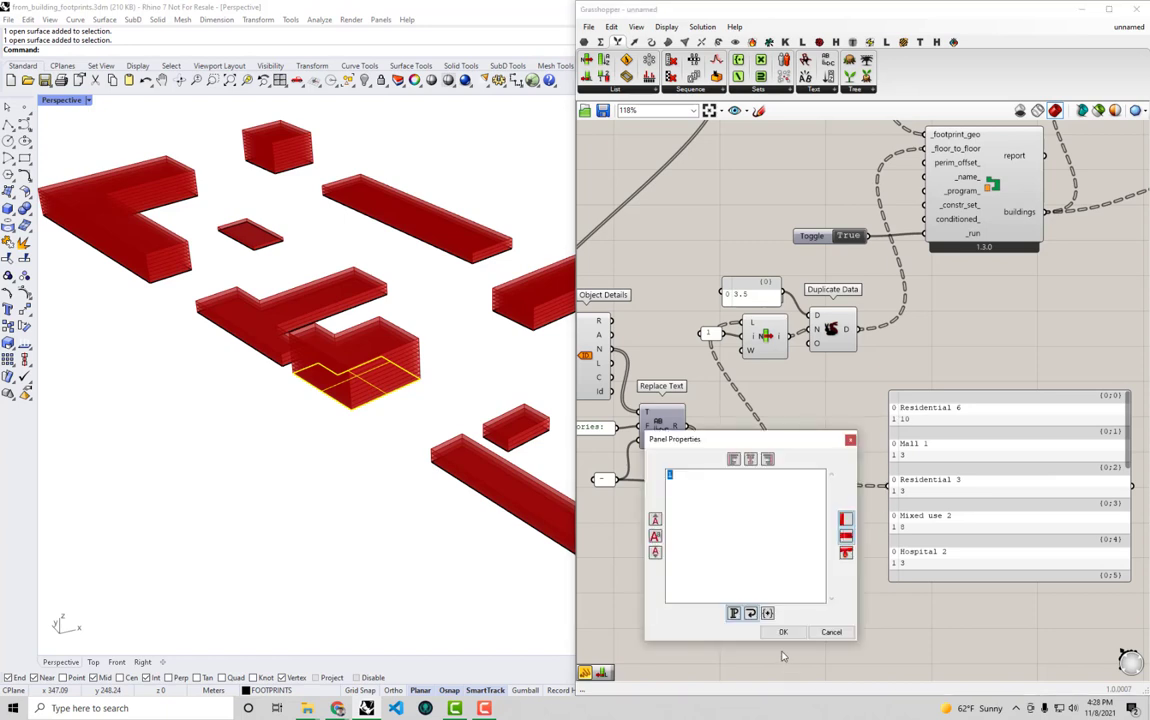
type("0")
left_click(780, 633)
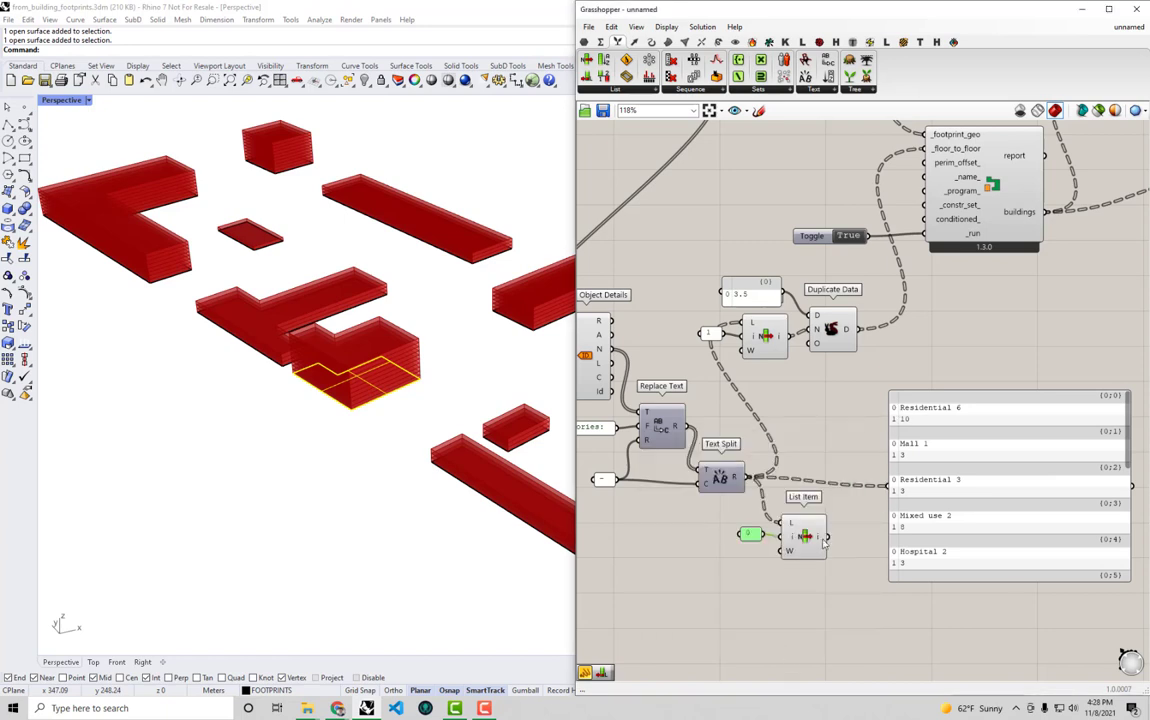
left_click_drag(826, 537, 889, 486)
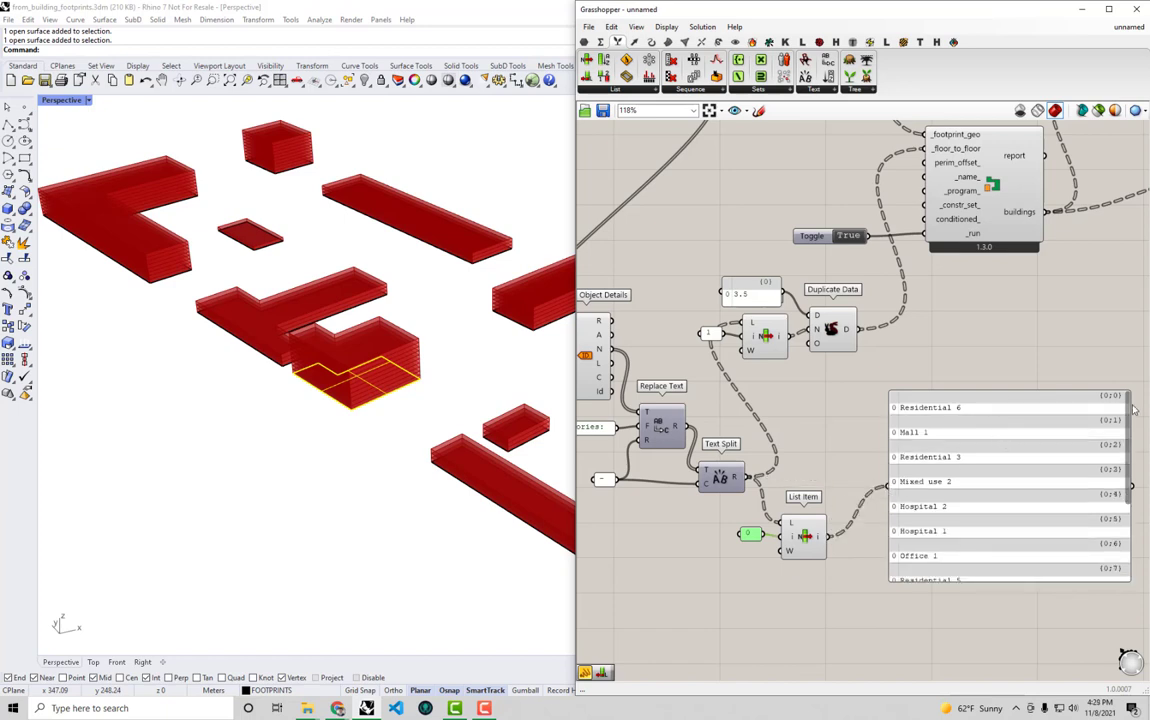
mouse_move(1131, 415)
left_mouse_down()
mouse_move(1131, 514)
mouse_move(1124, 408)
left_mouse_up()
right_click_drag(816, 420, 790, 441)
left_click_drag(987, 239, 991, 243)
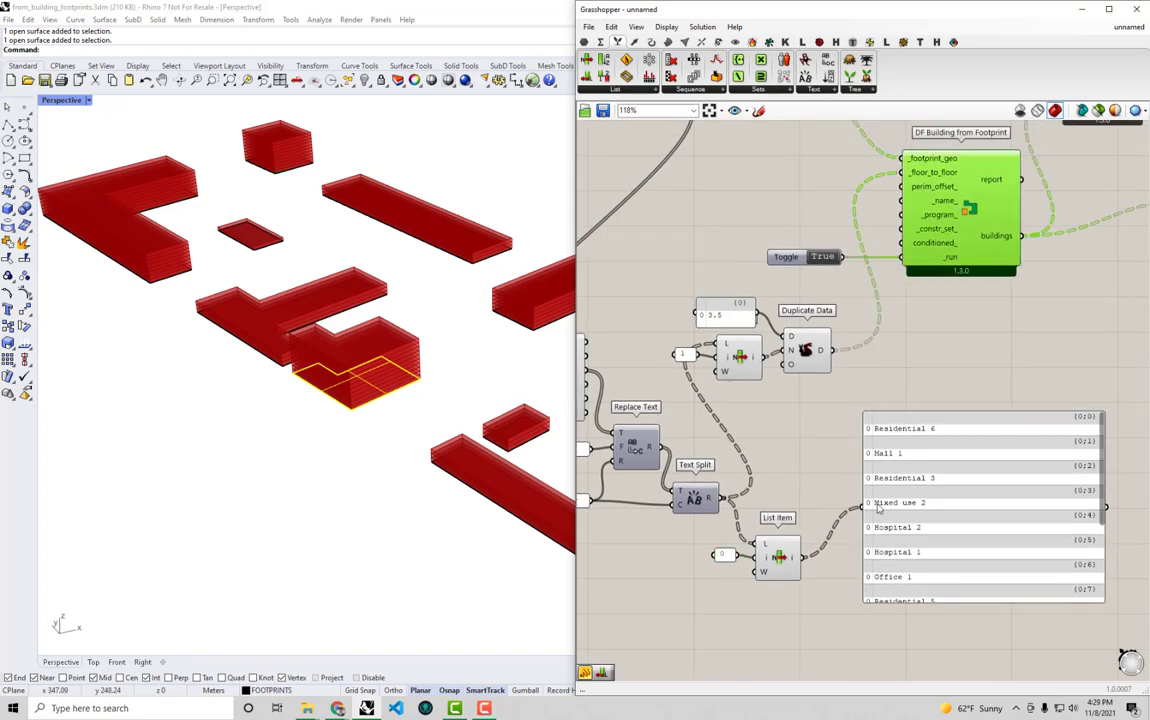
- Widen the buildings panel and feed the index 0 List Item output into the _name_ input of DF Building from Footprint, checking the resulting names
scroll(877, 508, "down", 3)
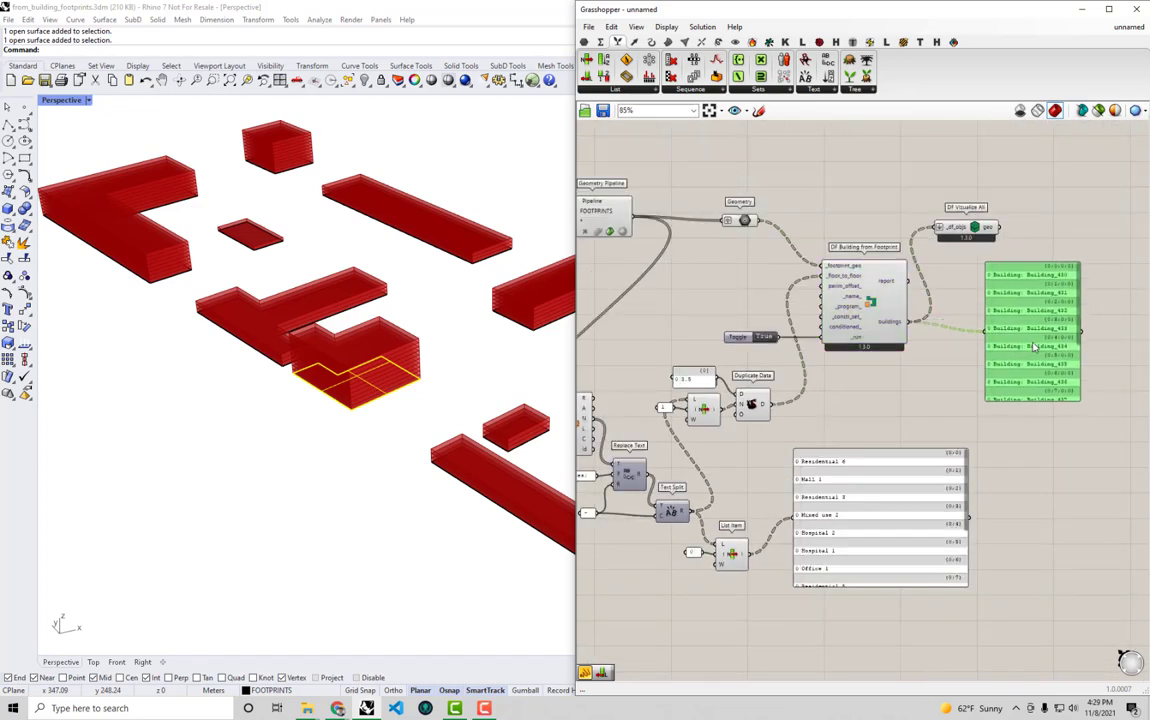
left_click(1082, 366)
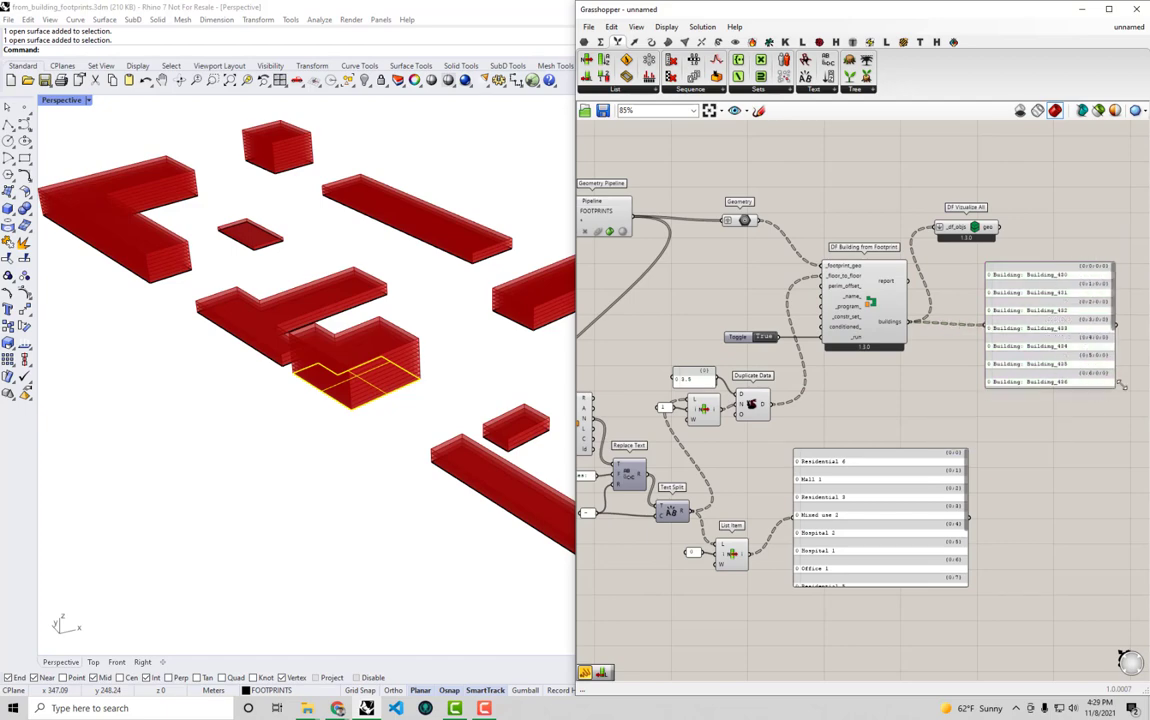
scroll(985, 398, "up", 1)
right_click_drag(756, 526, 802, 528)
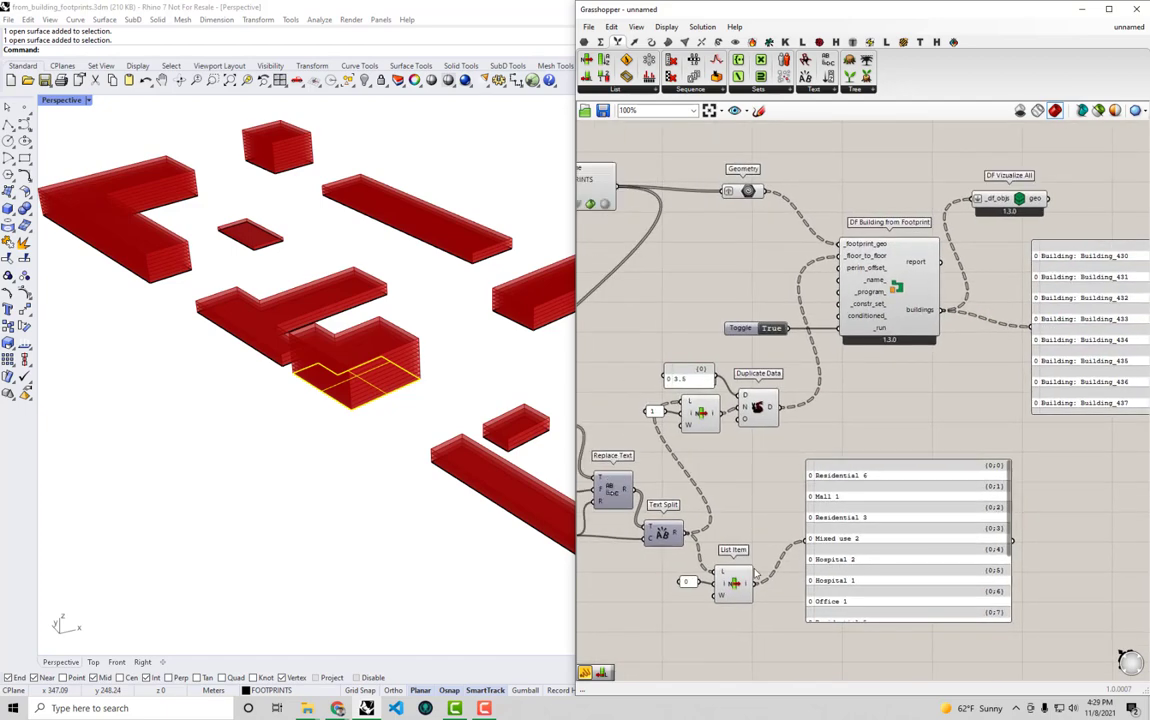
left_click_drag(754, 584, 844, 282)
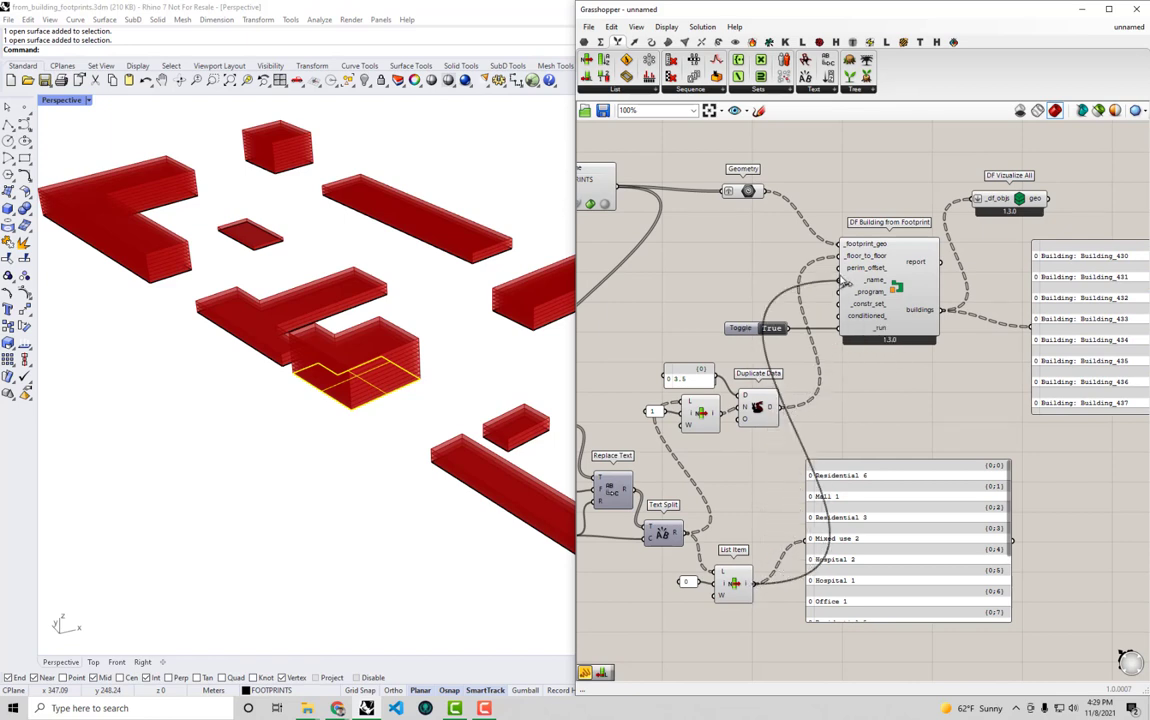
left_click_drag(844, 282, 842, 281)
right_click_drag(994, 357, 859, 336)
scroll(963, 243, "up", 2)
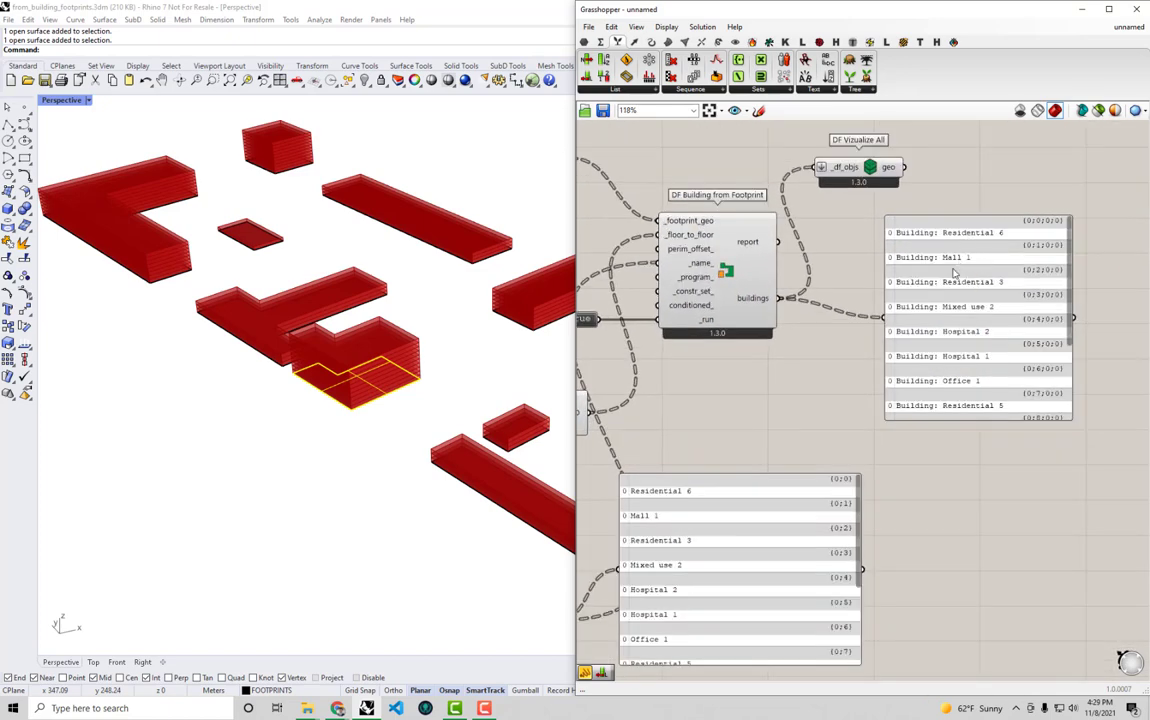
mouse_move(1070, 300)
left_mouse_down()
mouse_move(1070, 370)
mouse_move(1057, 276)
mouse_move(1058, 334)
mouse_move(1070, 290)
left_mouse_up()
- Maximize the Grasshopper window and spread the layout by moving the large names panel and the Geometry Pipeline outward
right_click_drag(680, 409, 792, 401)
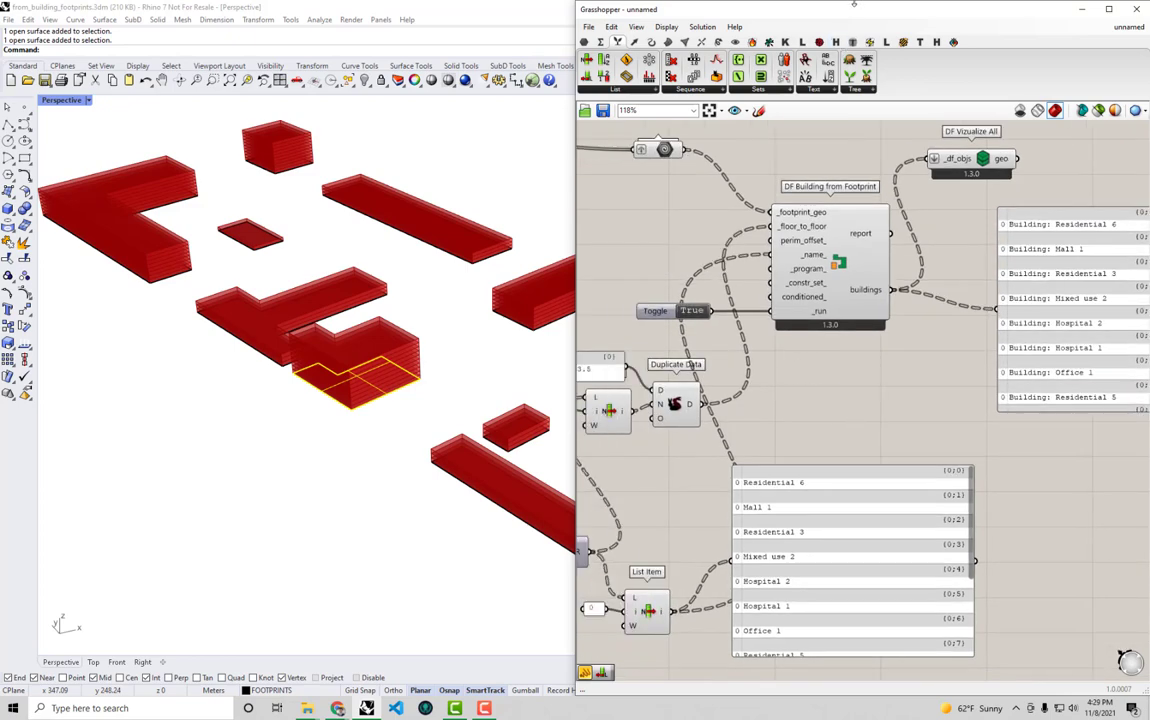
left_click_drag(856, 15, 828, 0)
right_click_drag(586, 306, 808, 301)
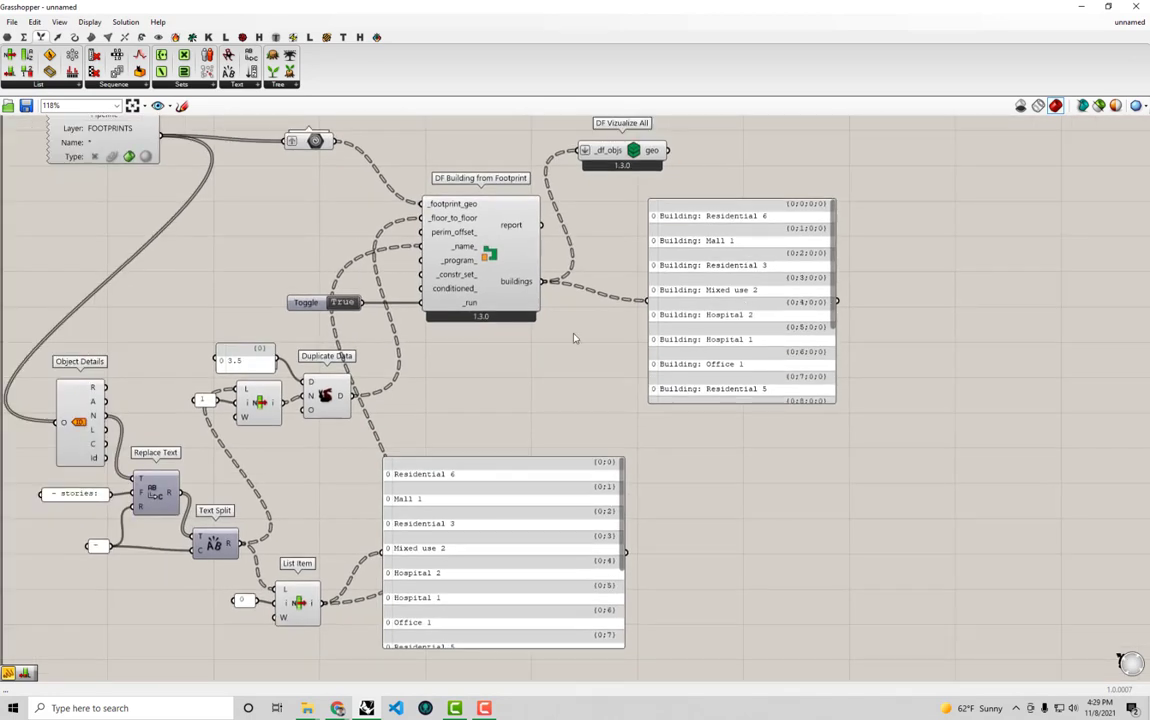
scroll(575, 334, "down", 1)
left_click_drag(494, 541, 606, 593)
right_click_drag(551, 496, 665, 494)
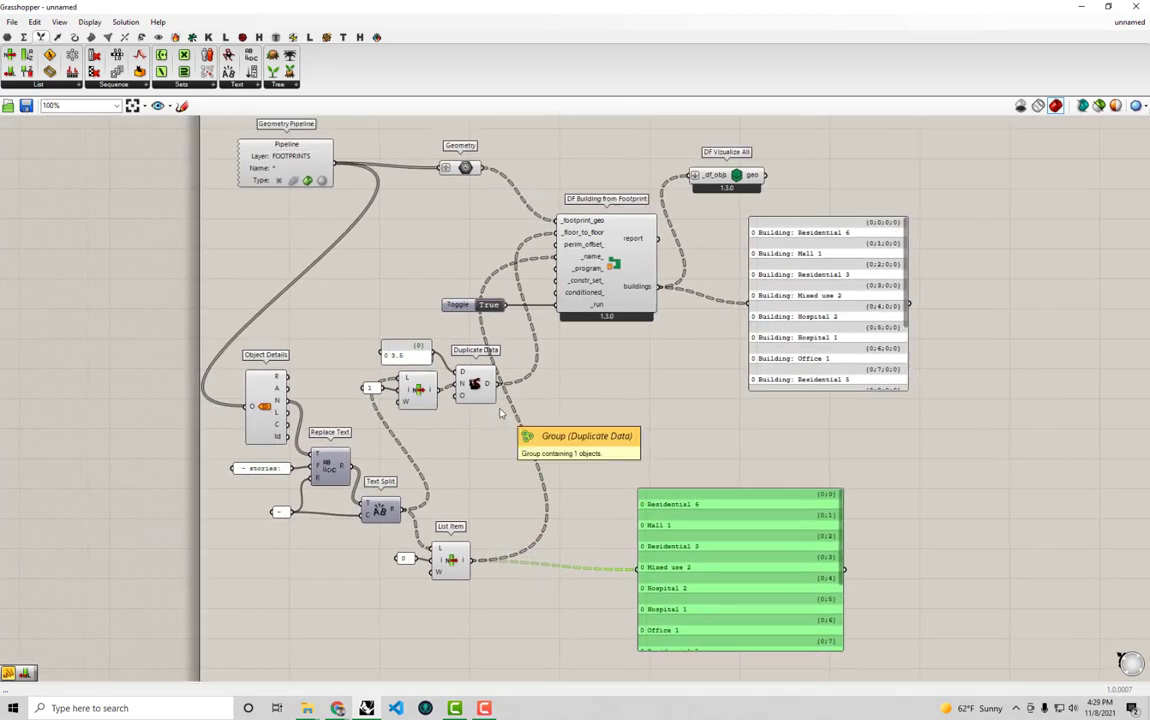
left_click_drag(498, 431, 509, 466)
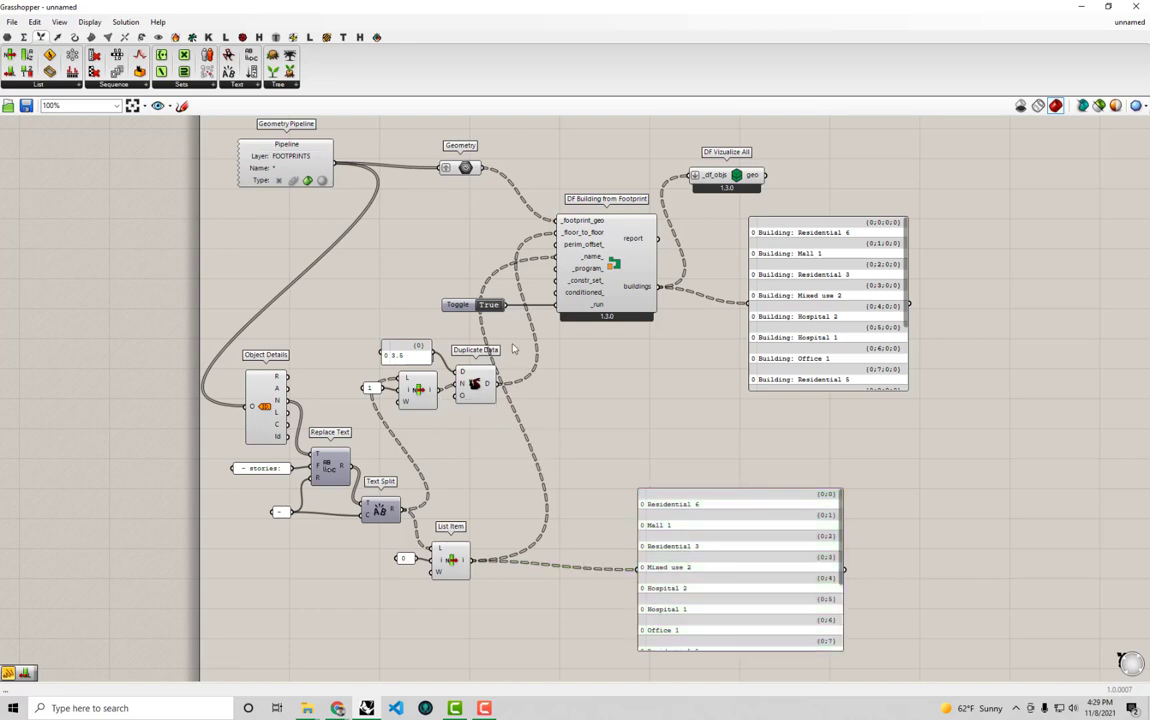
right_click_drag(534, 350, 579, 365)
left_click_drag(300, 168, 266, 173)
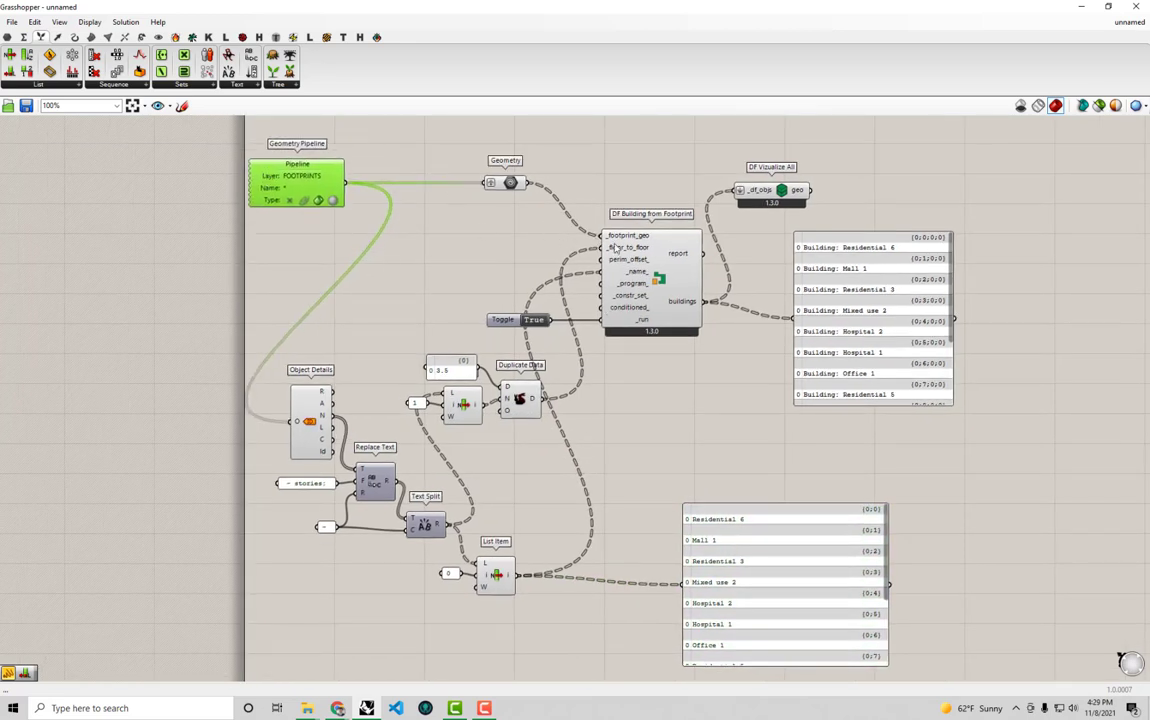
- Internalise the footprint data in the Geometry parameter feeding DF Building from Footprint and reposition the parameter
scroll(630, 297, "up", 2)
mouse_move(697, 305)
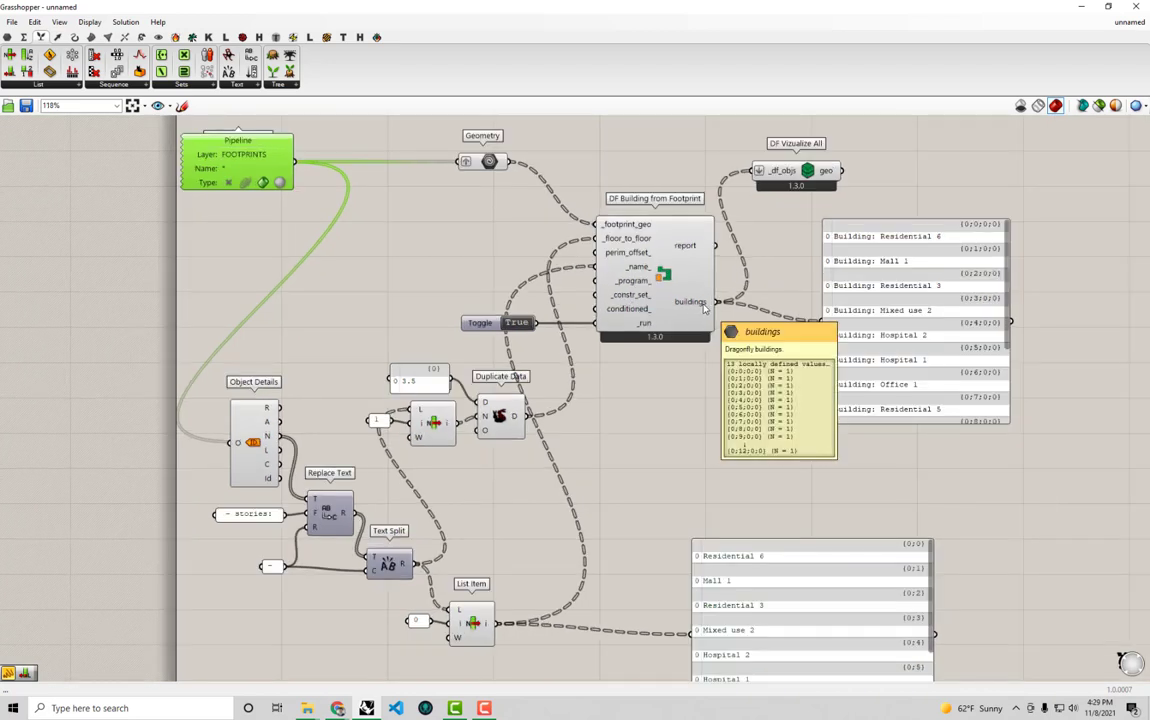
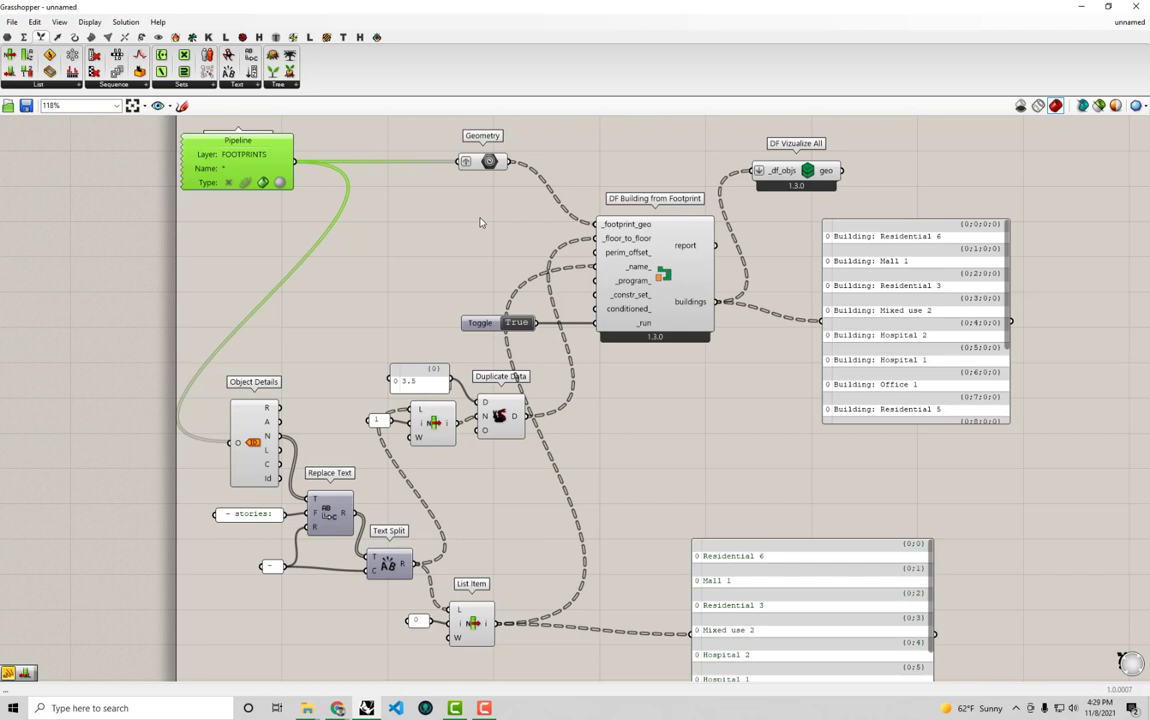
right_click_drag(480, 222, 476, 246)
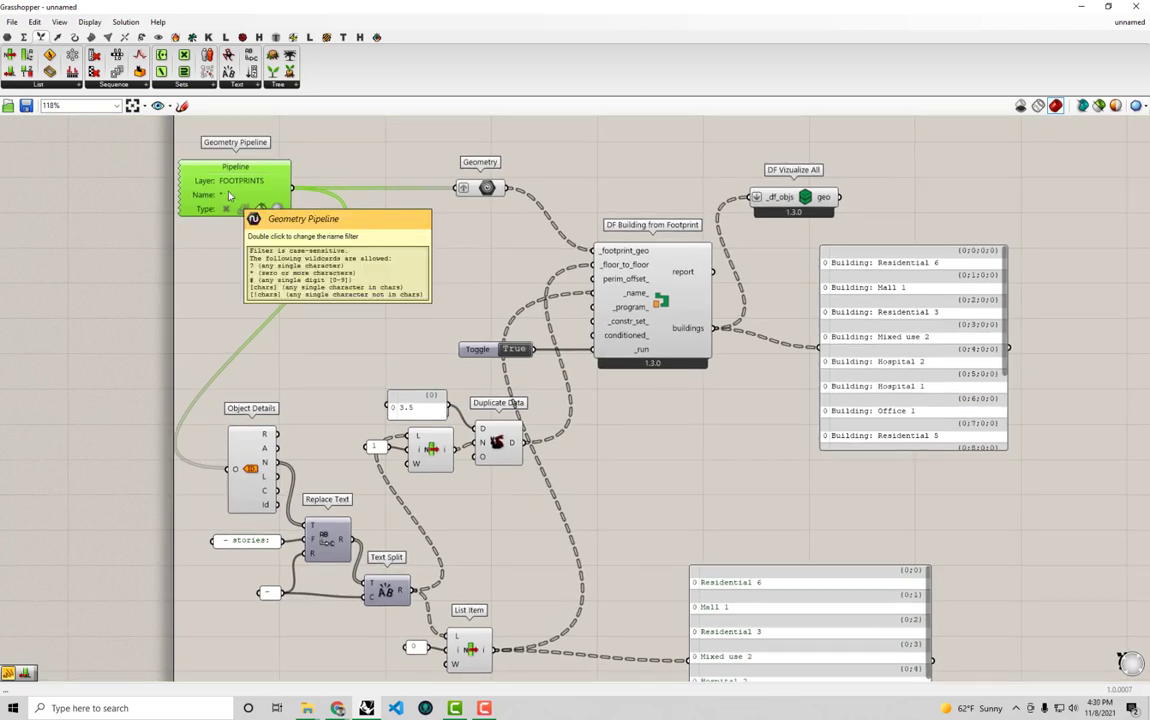
left_click(487, 189)
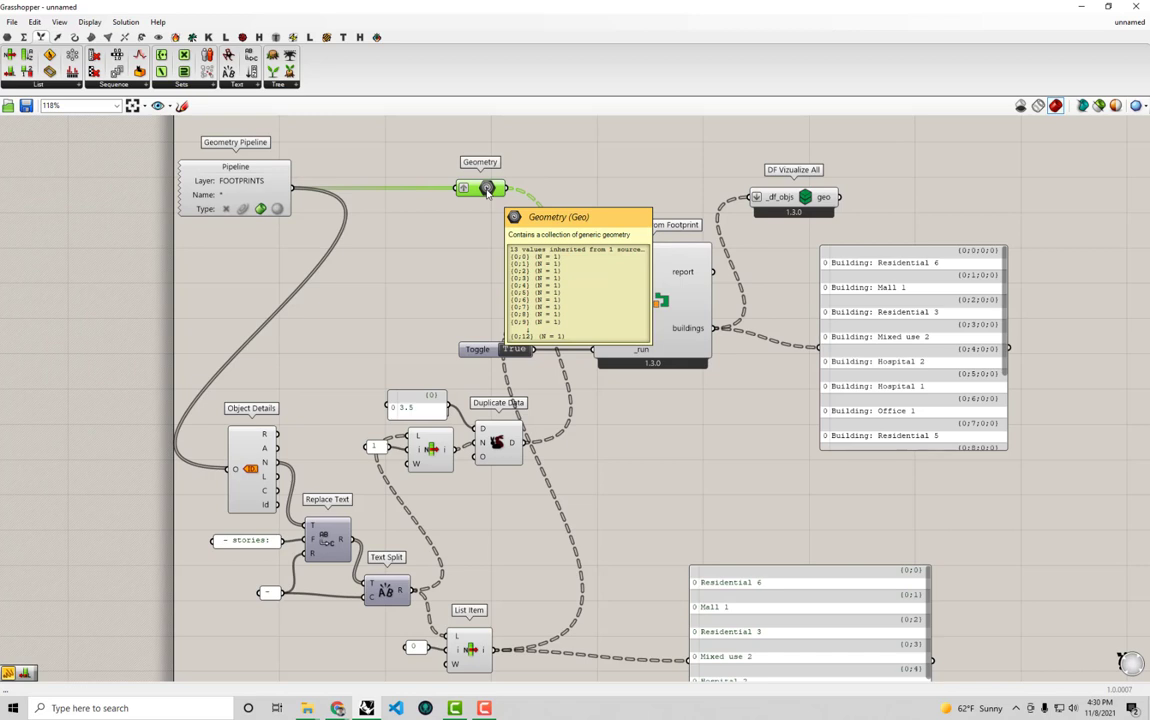
right_click(487, 190)
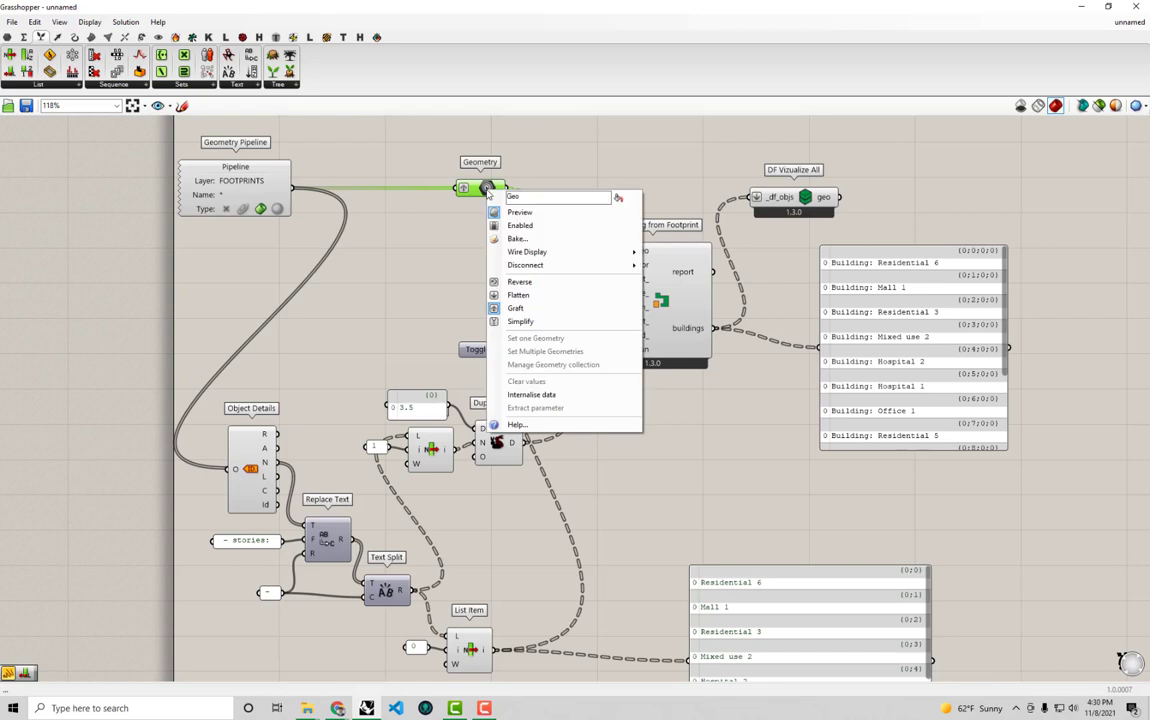
left_click(545, 398)
left_click_drag(478, 188, 500, 172)
- Move the Geometry Pipeline beside Object Details and realign the Geometry parameter near DF Building from Footprint
left_click_drag(256, 168, 190, 468)
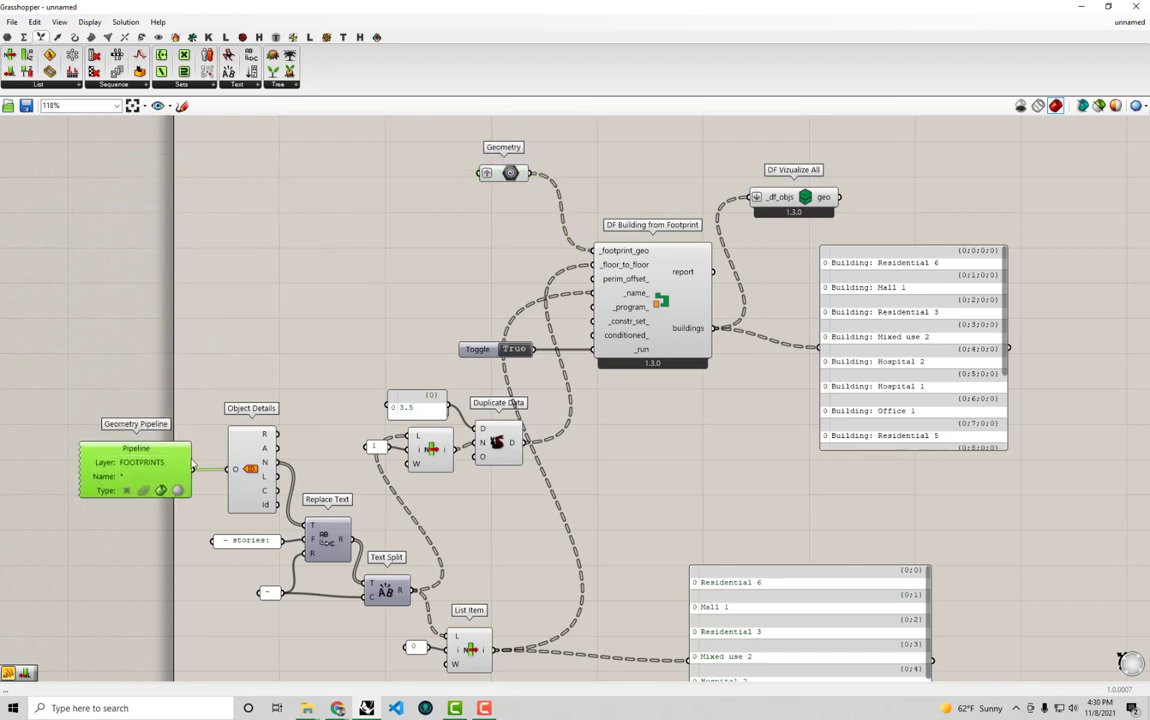
left_click_drag(495, 173, 493, 188)
left_click_drag(573, 20, 526, 1)
left_click(588, 344)
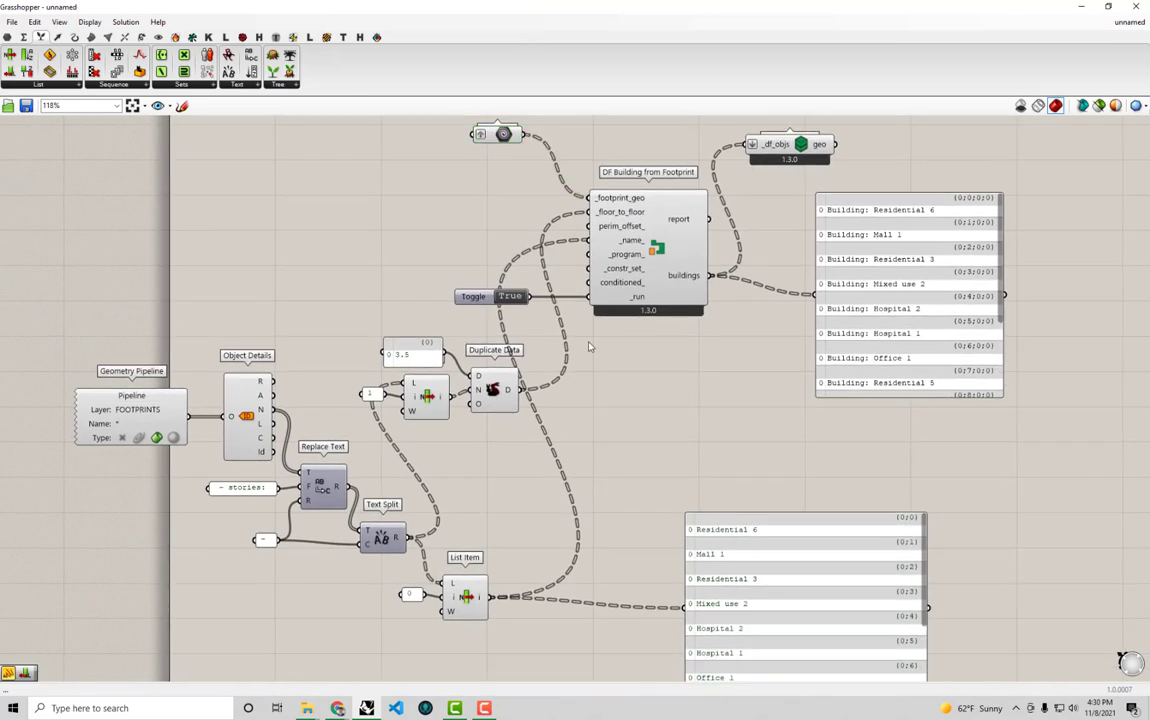
right_click_drag(553, 382, 581, 414)
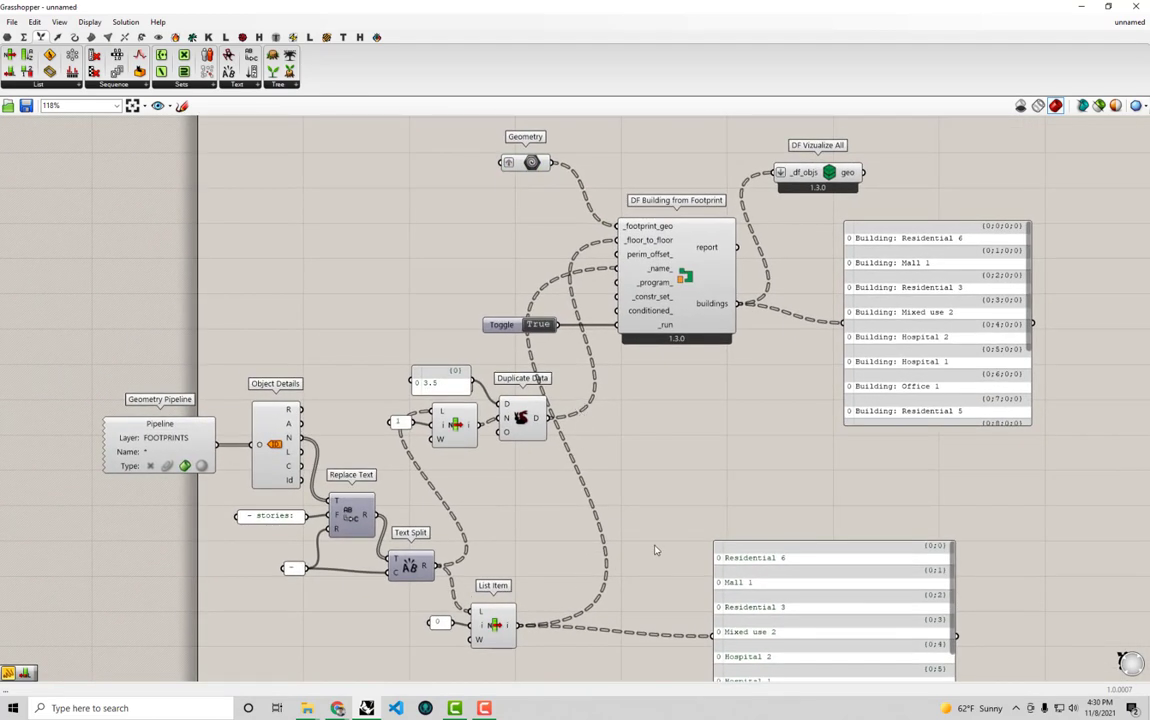
- Move the large panel closer and route Text Split, followed by the index 1 List Item, into it to review the story values
left_click_drag(758, 525, 724, 446)
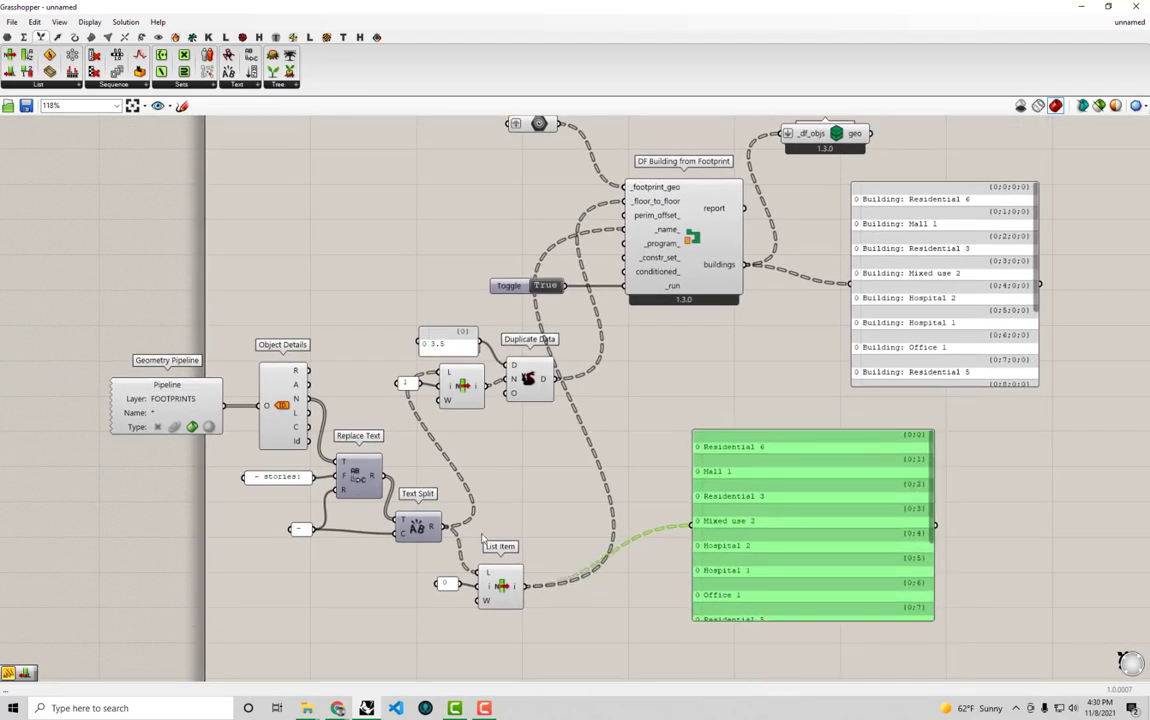
left_click(462, 388)
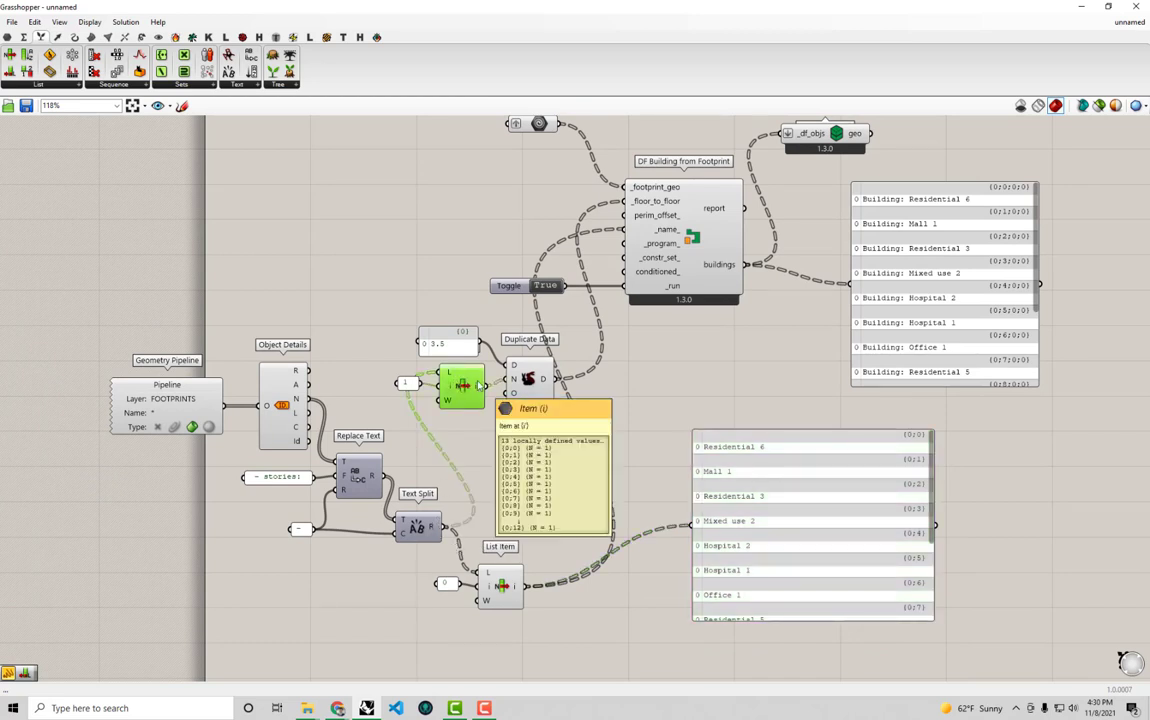
right_click_drag(479, 385, 516, 396)
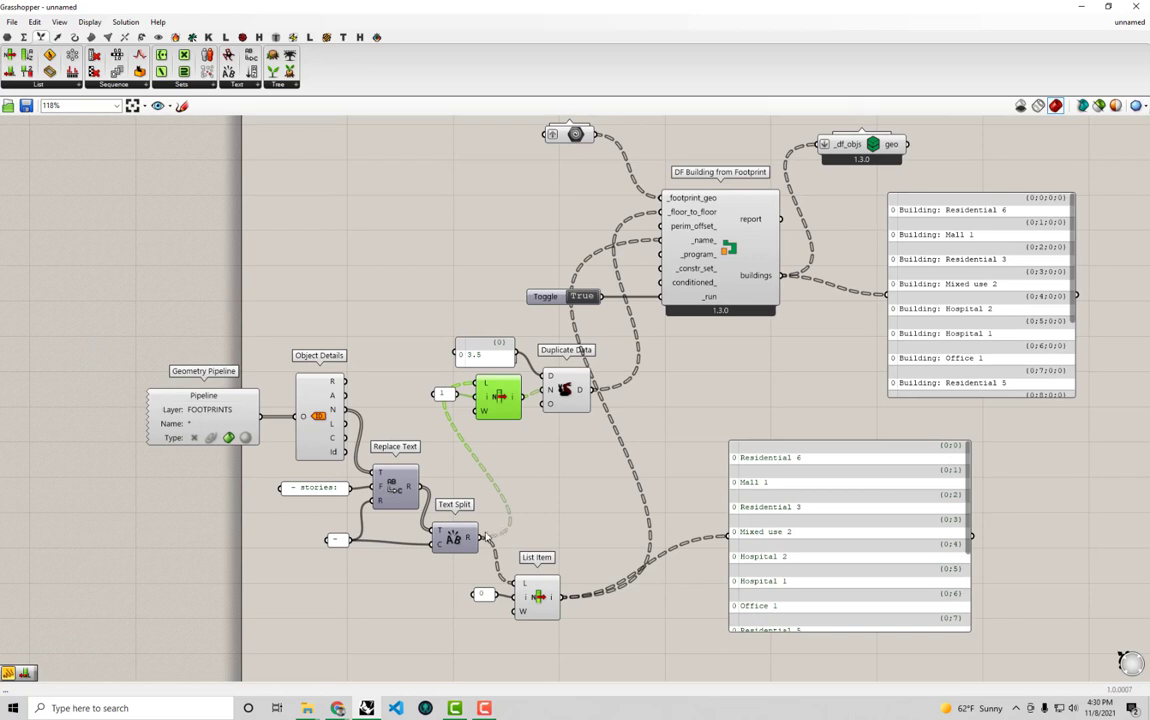
left_click_drag(487, 538, 728, 536)
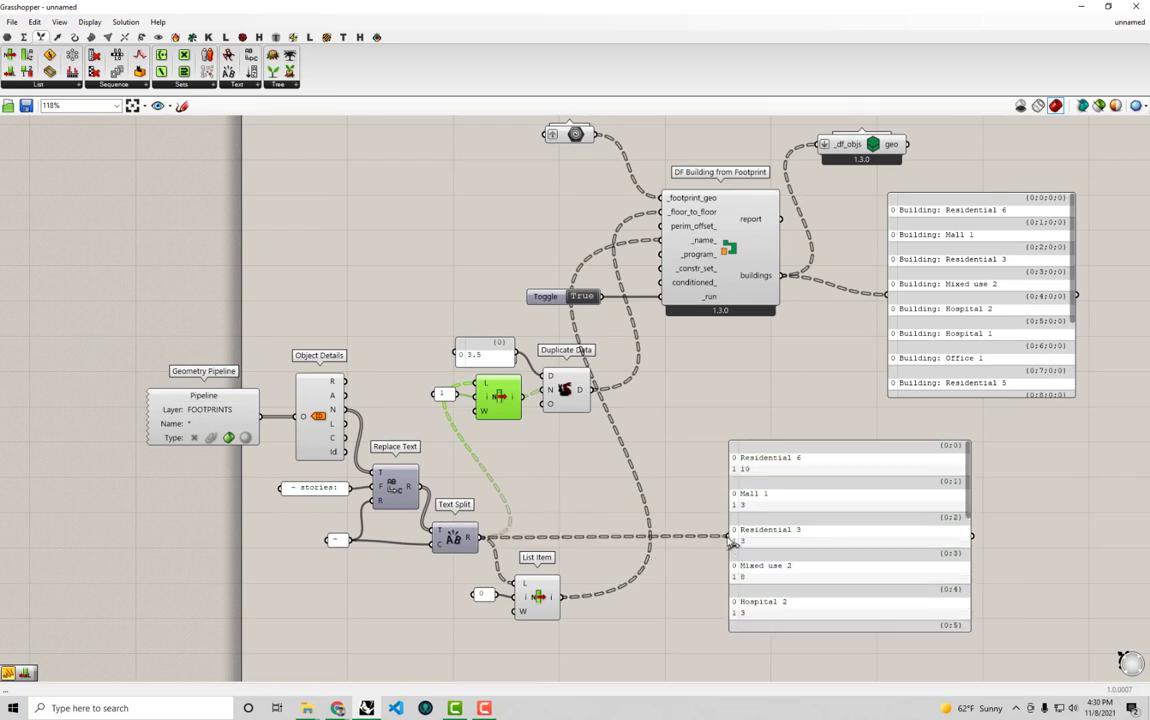
left_click_drag(520, 397, 655, 490)
- Move Duplicate Data farther from the index 1 List Item and place the Geometry parameter closer to DF Building from Footprint
left_click_drag(564, 390, 620, 383)
left_click(805, 533)
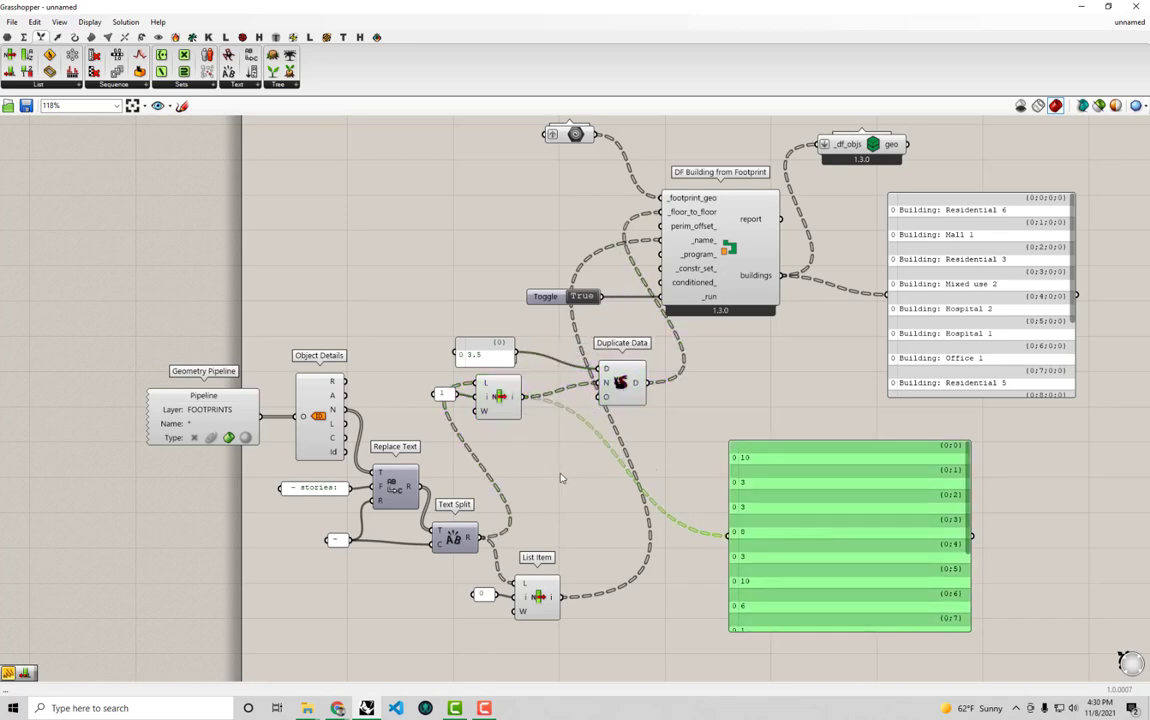
right_click_drag(565, 187, 567, 219)
left_click(575, 168)
left_click_drag(575, 168, 560, 190)
left_click_drag(631, 436, 632, 428)
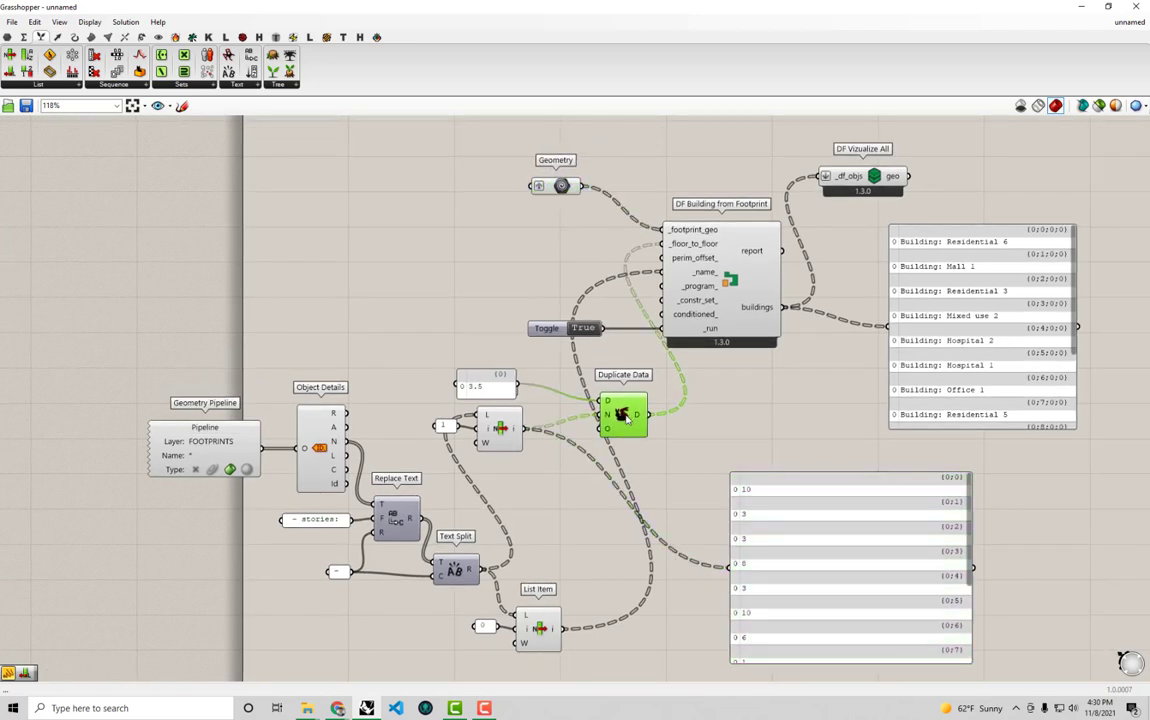
left_click(559, 524)
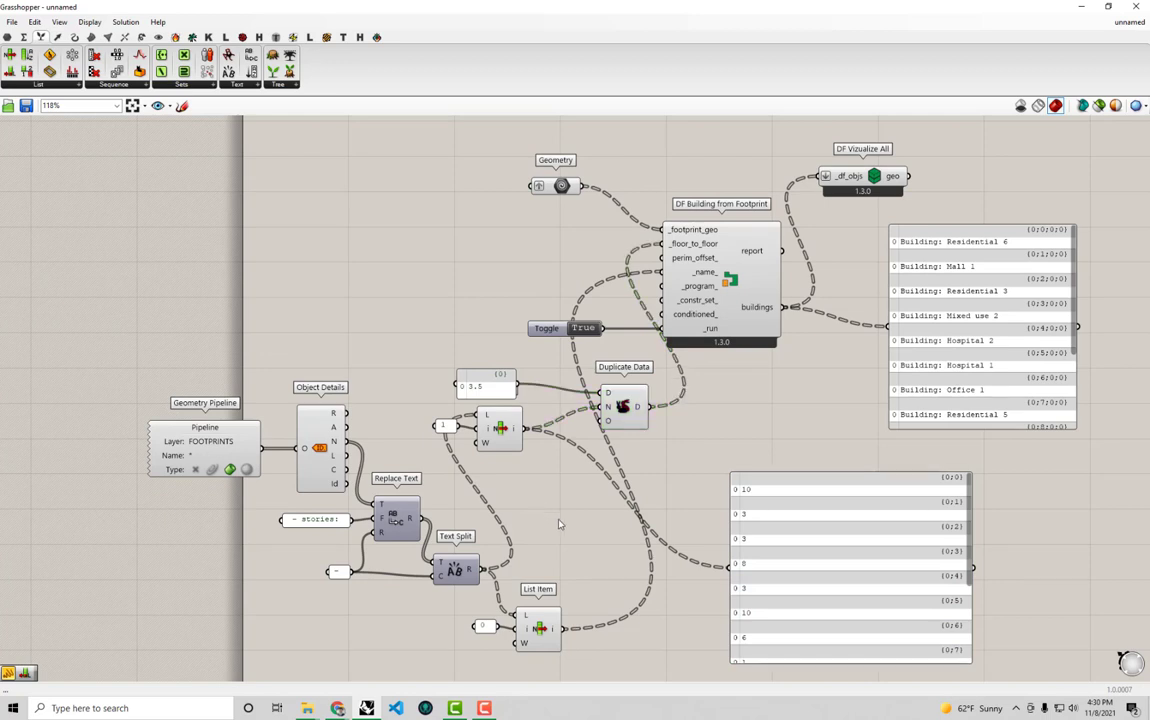
- Add a Data parameter fed by the index 1 List Item, route it into the large panel, and align the panel with it
double_click(618, 549)
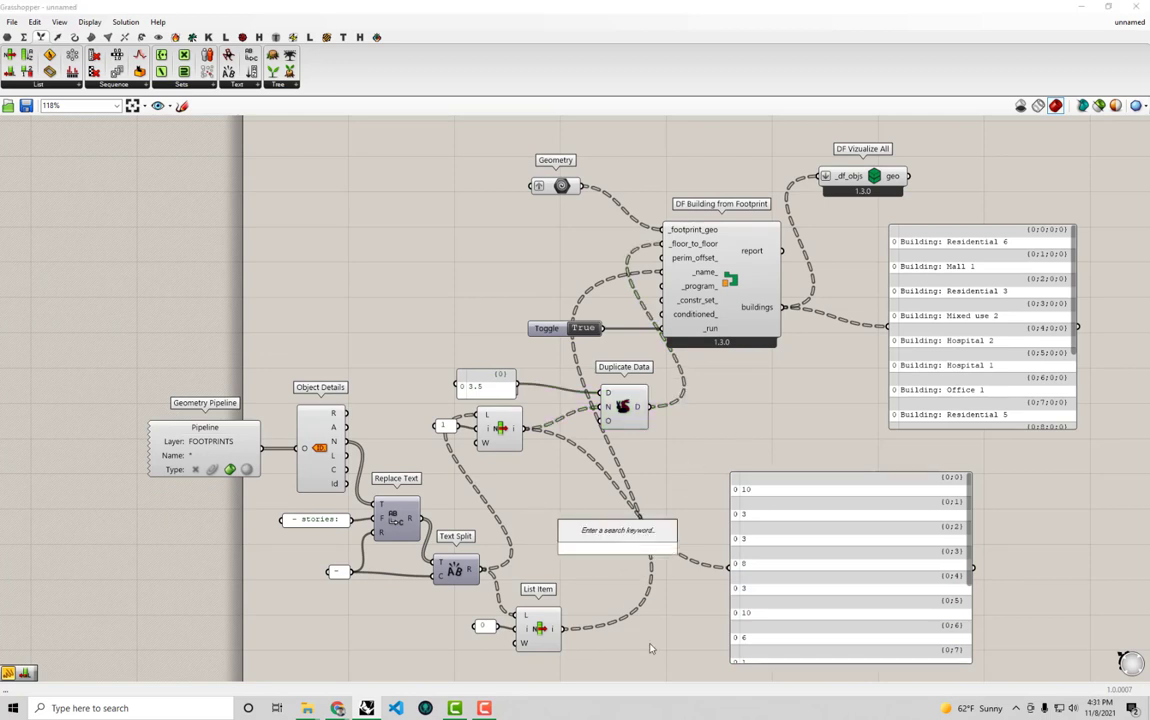
type("data")
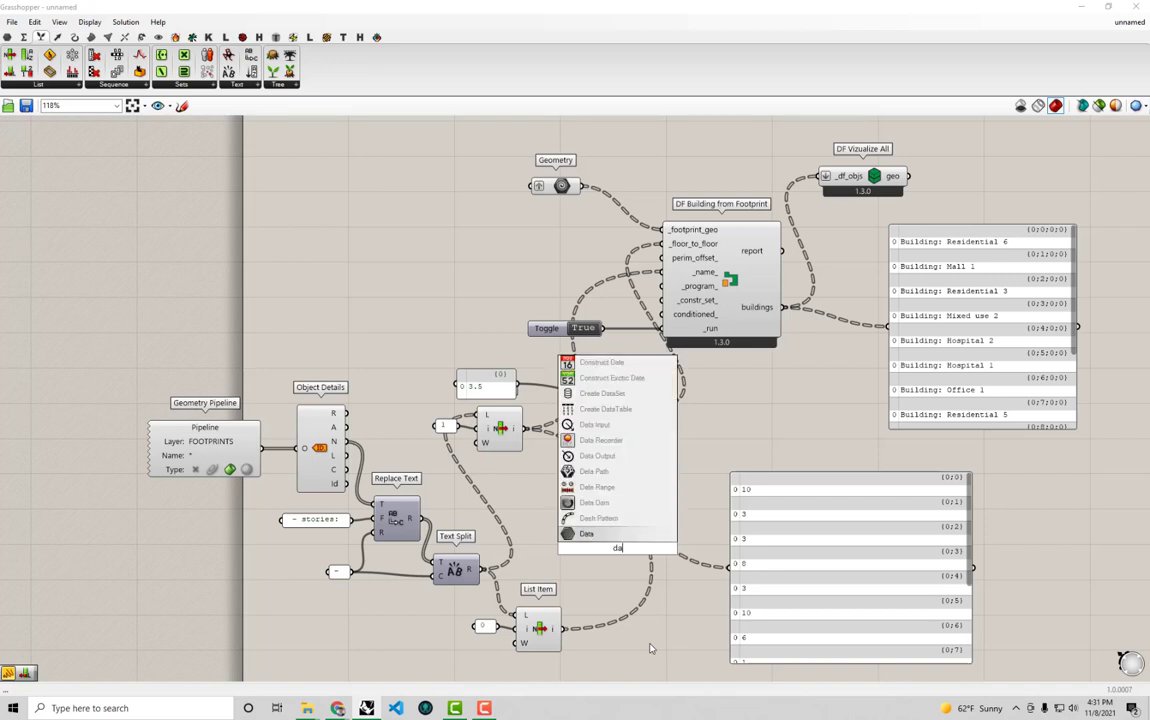
left_click(640, 534)
left_click_drag(600, 547, 592, 537)
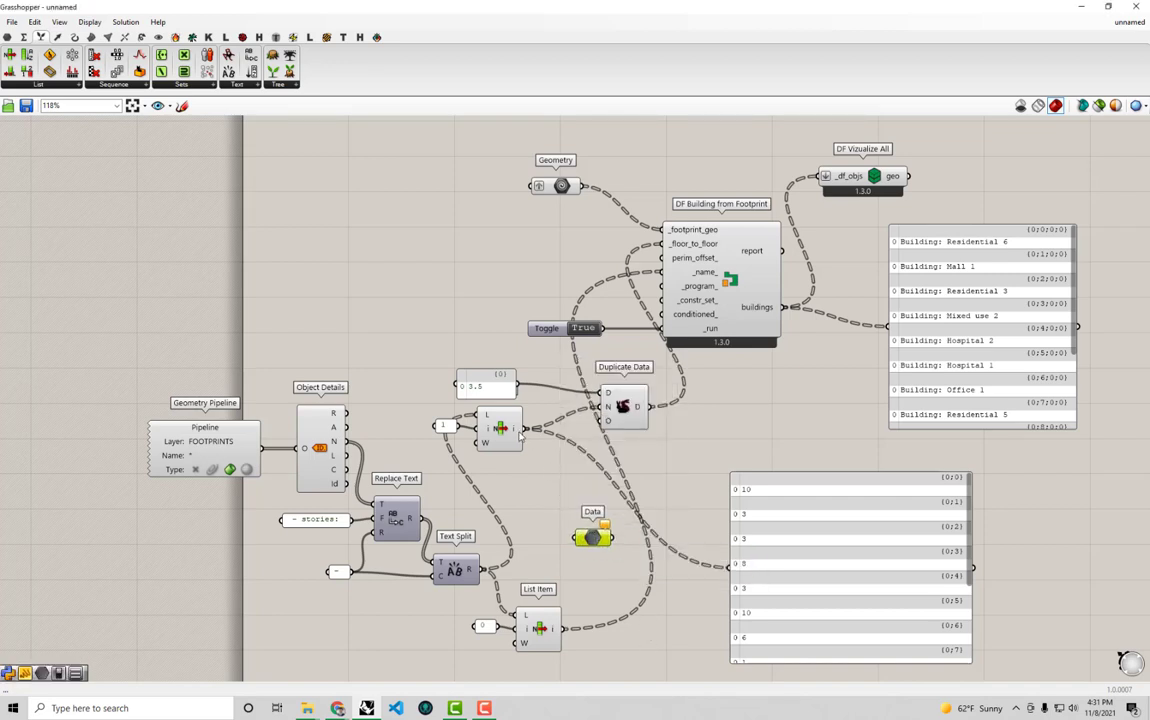
left_click_drag(521, 428, 580, 536)
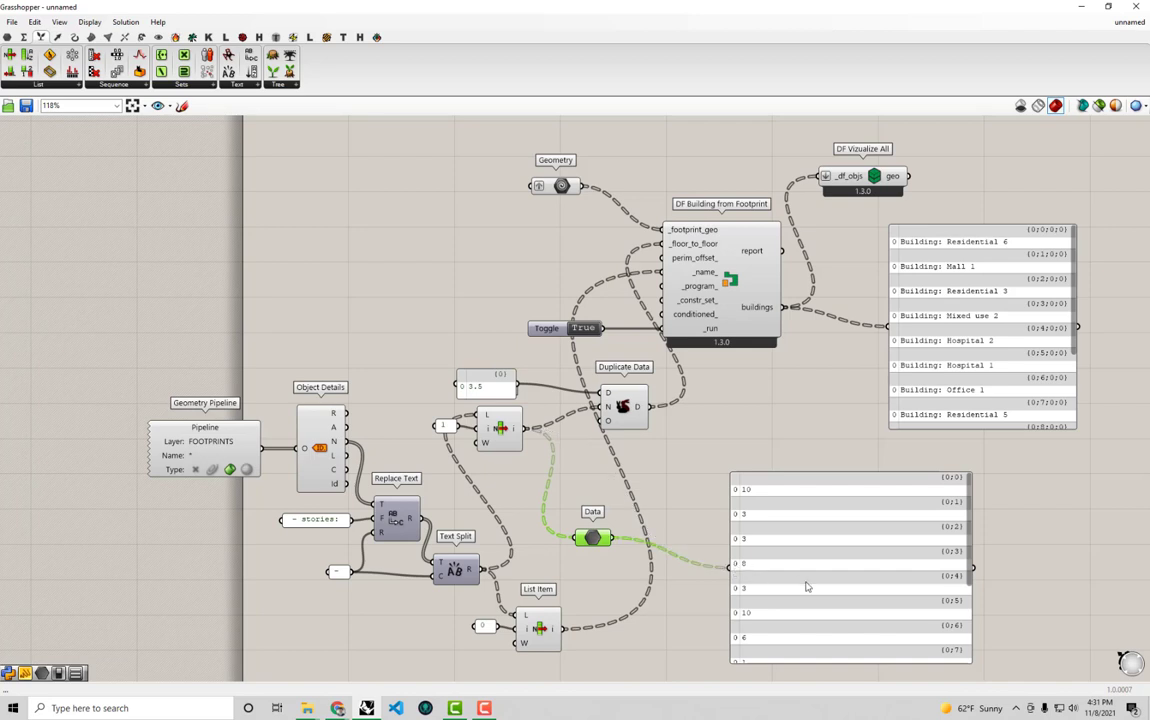
left_click_drag(807, 581, 781, 552)
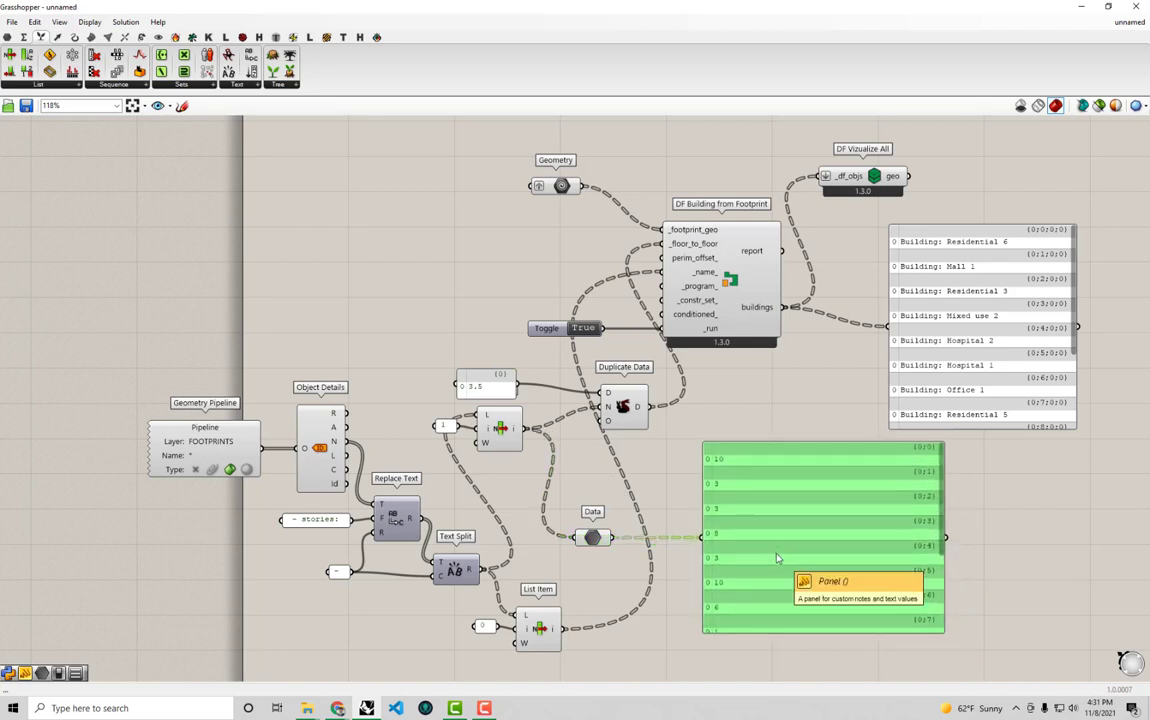
- Internalise the story values in the Data parameter and connect it to the N input of Duplicate Data
right_click(592, 538)
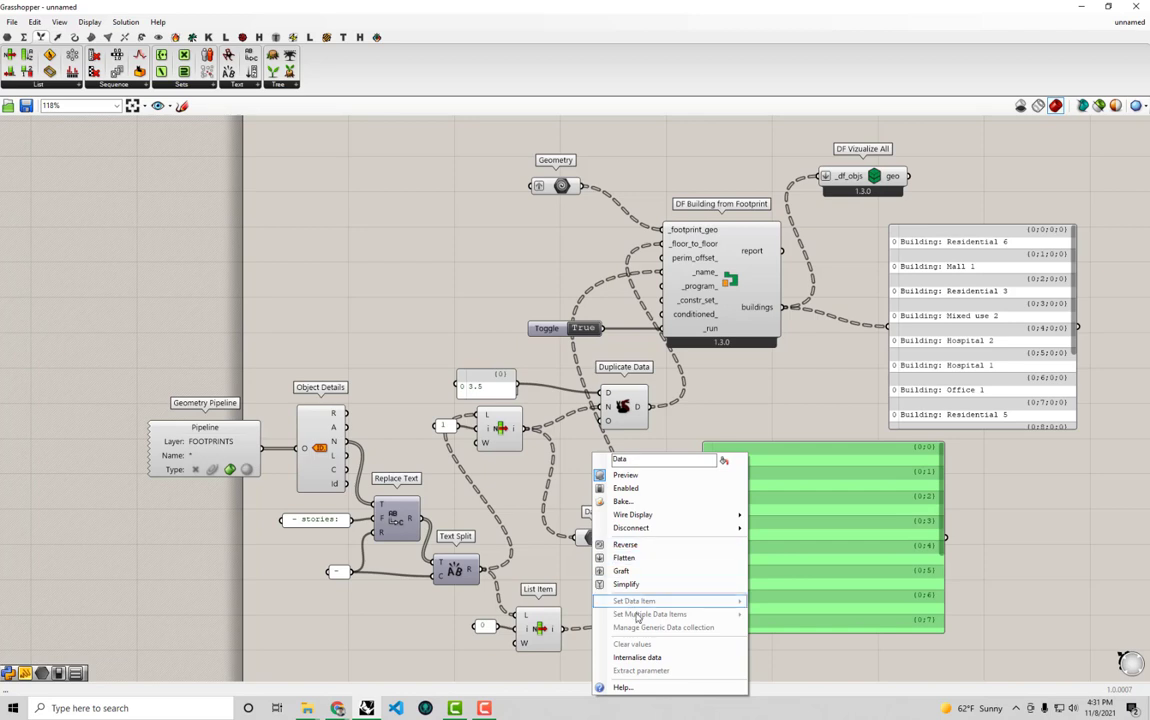
left_click(652, 658)
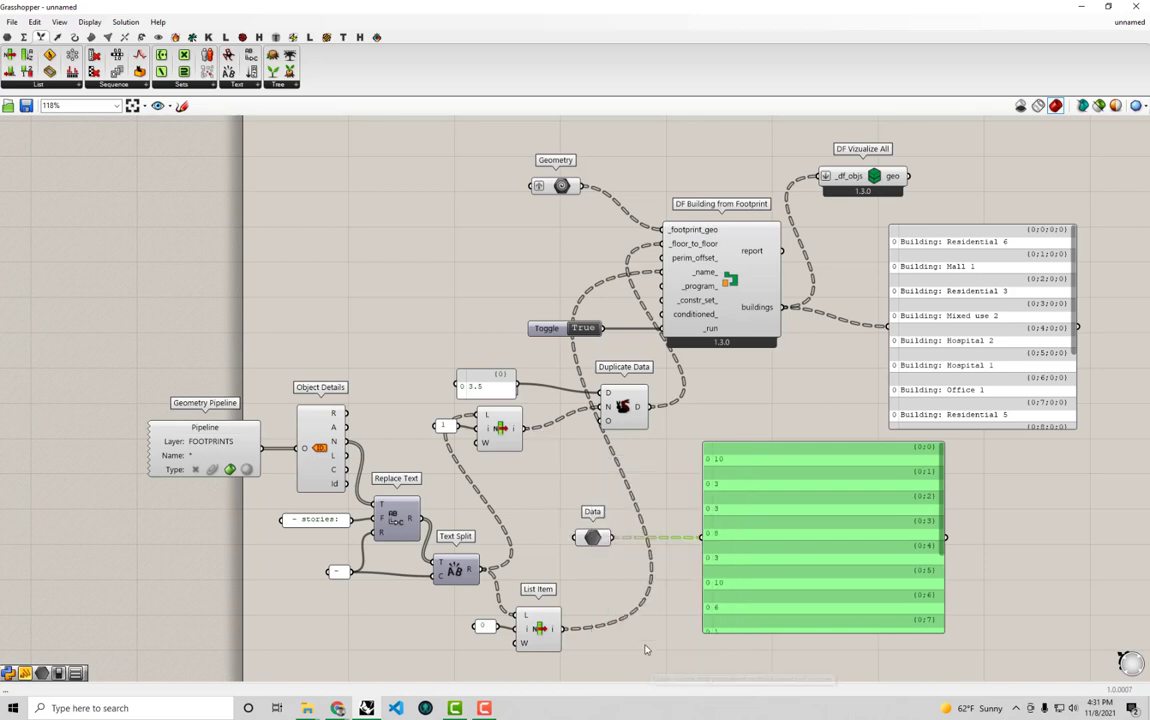
left_click_drag(617, 490, 604, 407)
left_click_drag(602, 545, 588, 527)
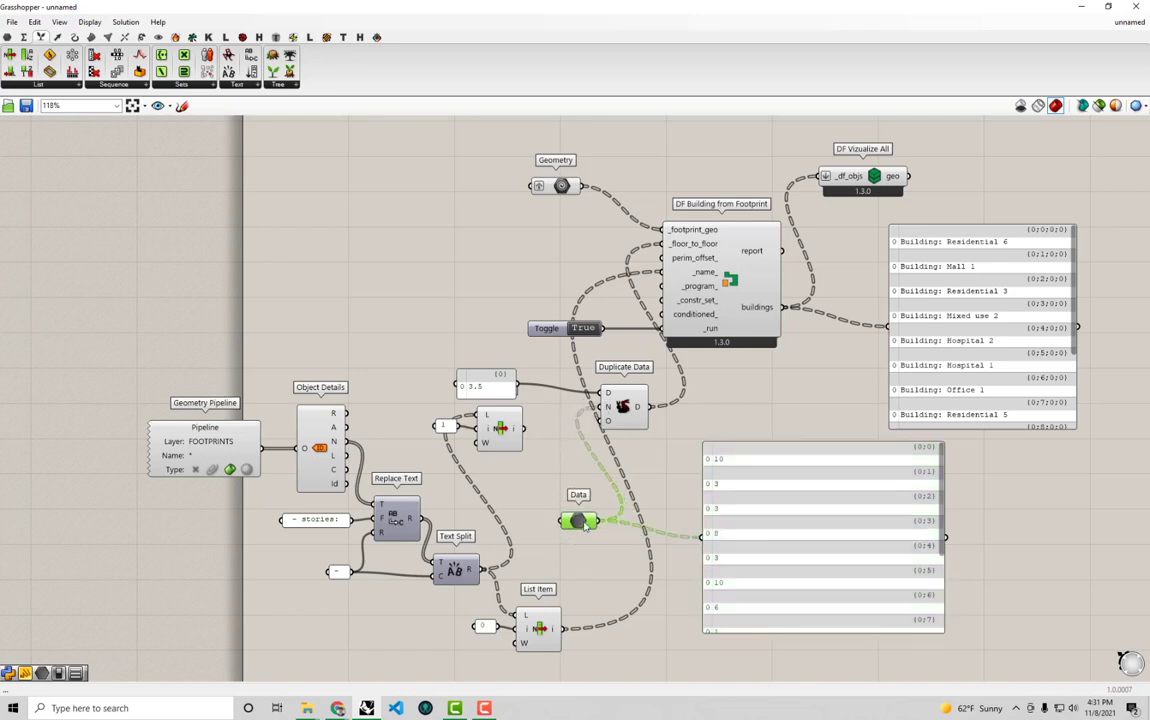
- Move the pipeline, text-processing and List Item components away from Duplicate Data, and arrange the Data parameter and 3.5 panel beside it
left_click_drag(527, 665, 195, 370)
left_click_drag(508, 428, 419, 214)
left_click_drag(630, 610, 550, 537)
left_click_drag(534, 468, 540, 476)
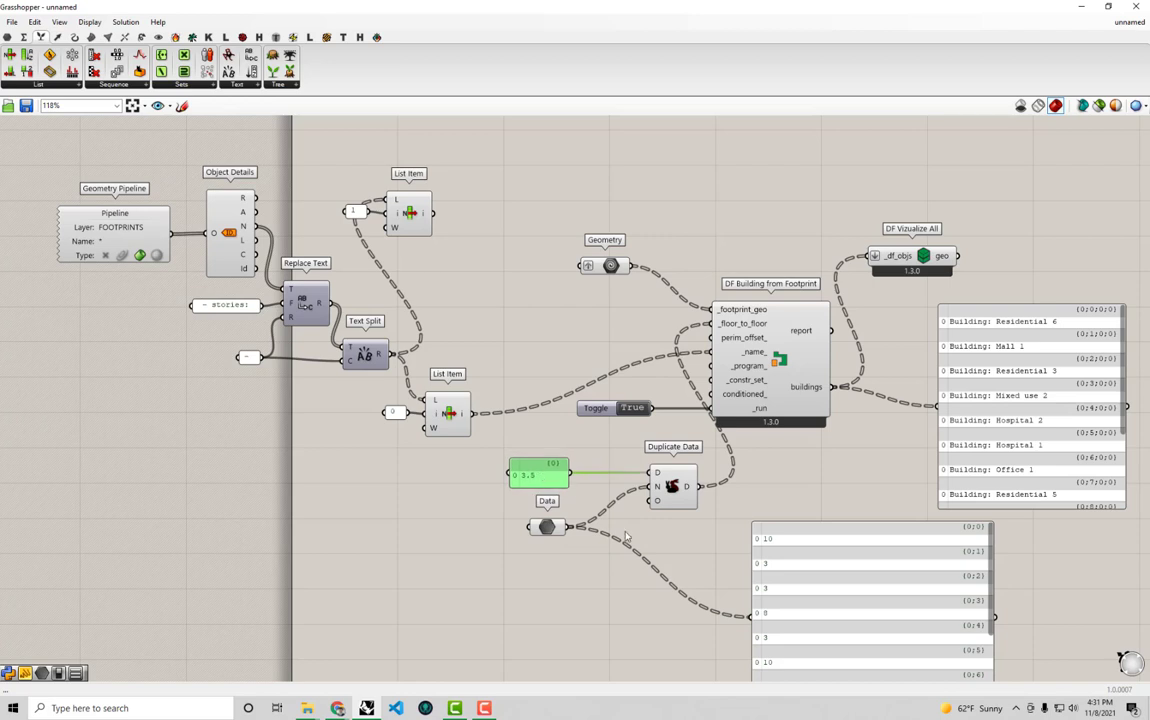
right_click_drag(639, 540, 623, 497)
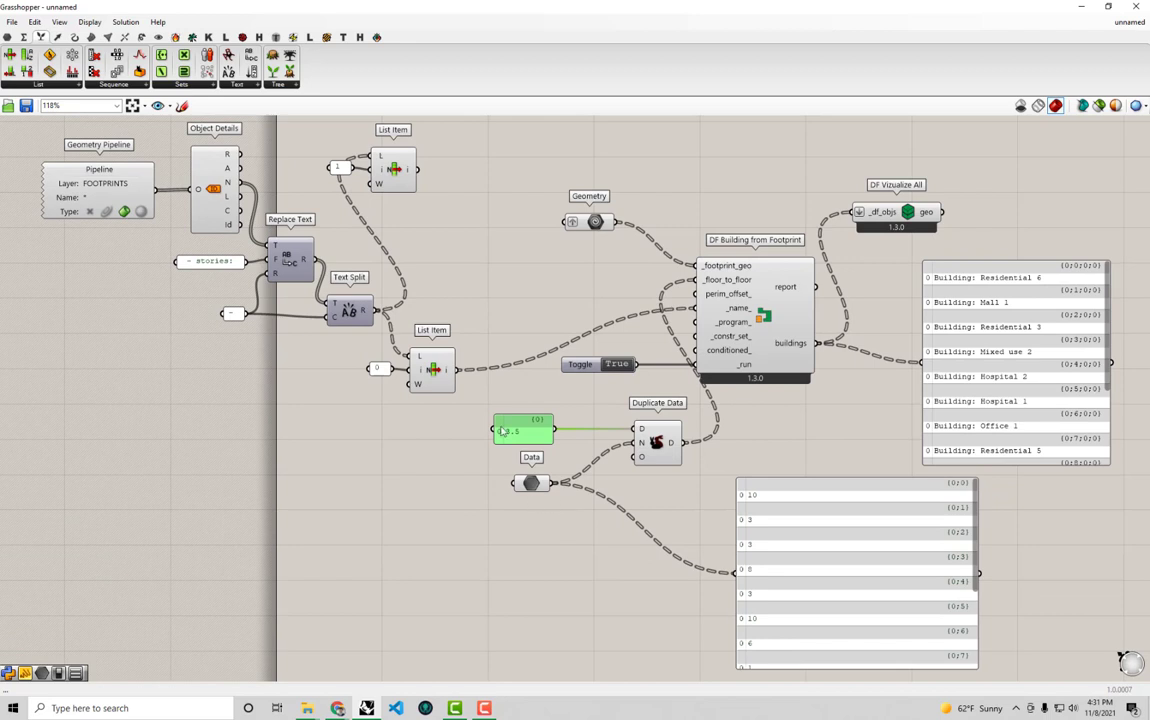
- Connect the index 0 List Item output to the large panel and move the panel below that List Item
right_click_drag(728, 531, 749, 478)
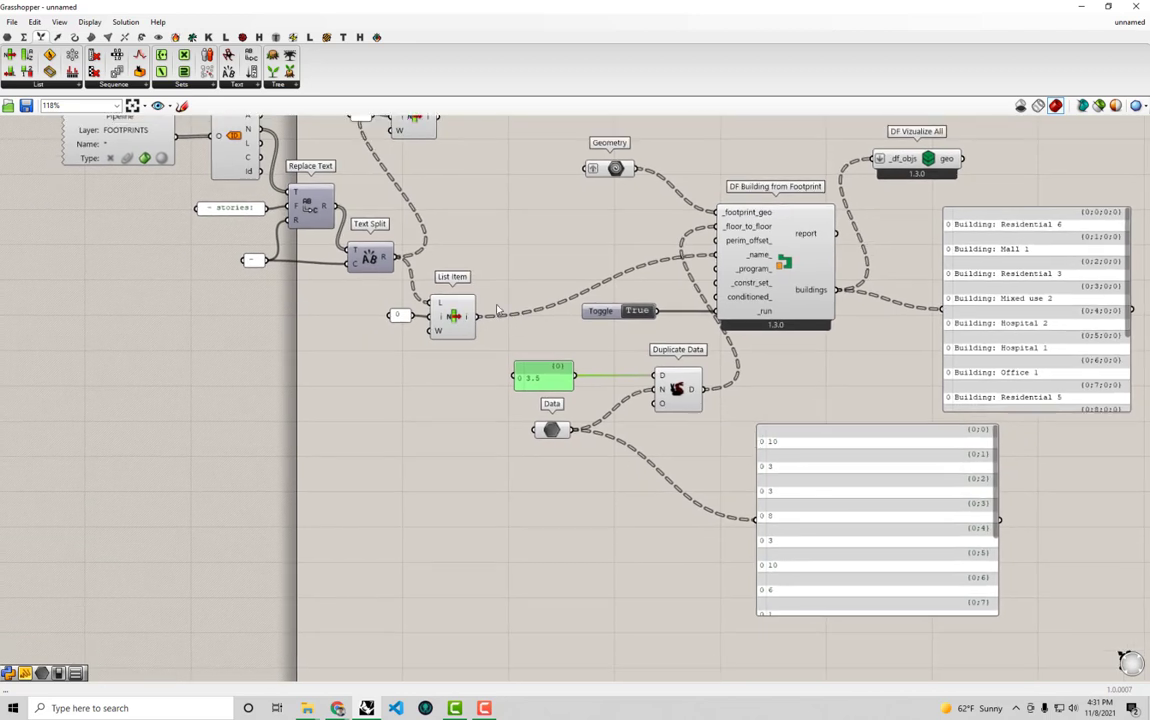
left_click(451, 313)
right_click_drag(378, 287, 418, 345)
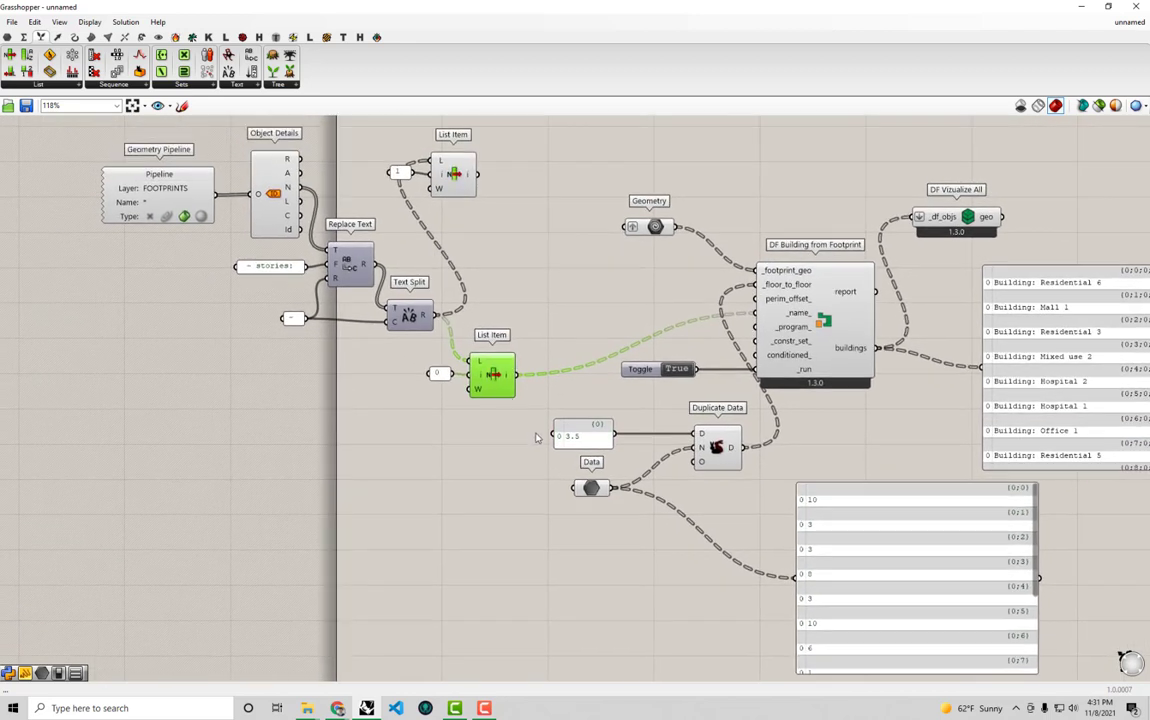
left_click_drag(495, 424, 68, 138)
left_click(515, 395)
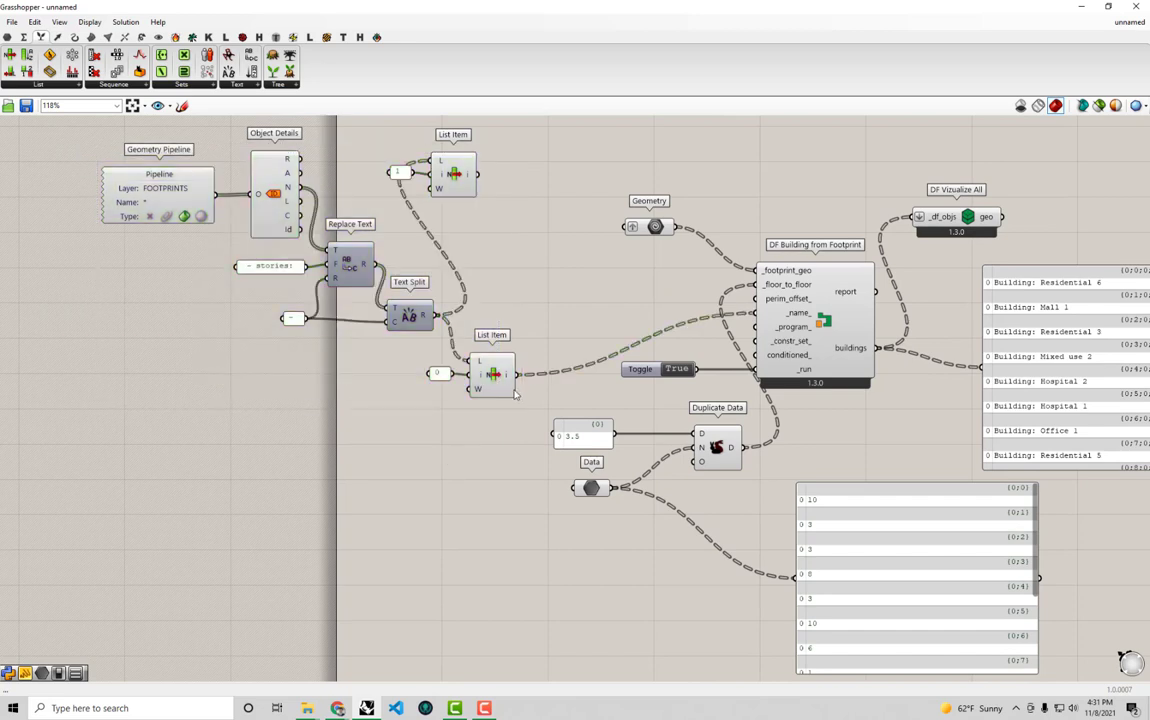
left_click_drag(519, 375, 797, 577)
left_click_drag(883, 588, 392, 576)
right_click_drag(382, 575, 385, 521)
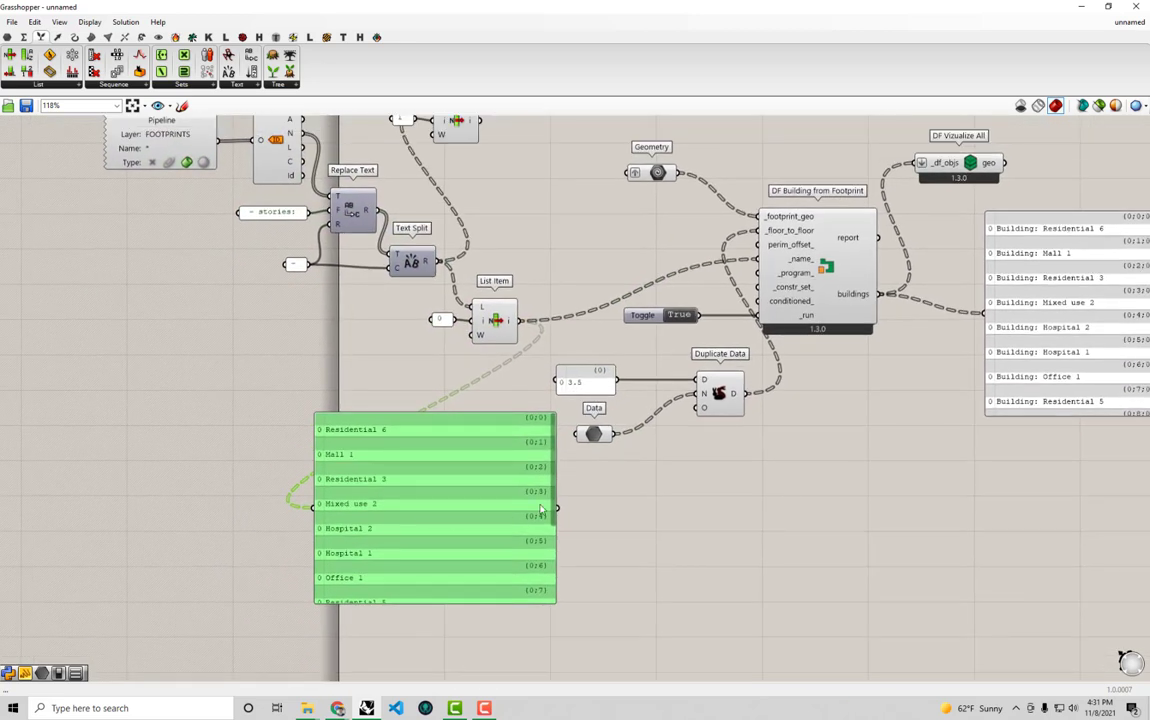
- Duplicate the Data parameter, place the copy below the original, and move the panel and index 0 List Item down to make room
left_click_drag(601, 441, 605, 436)
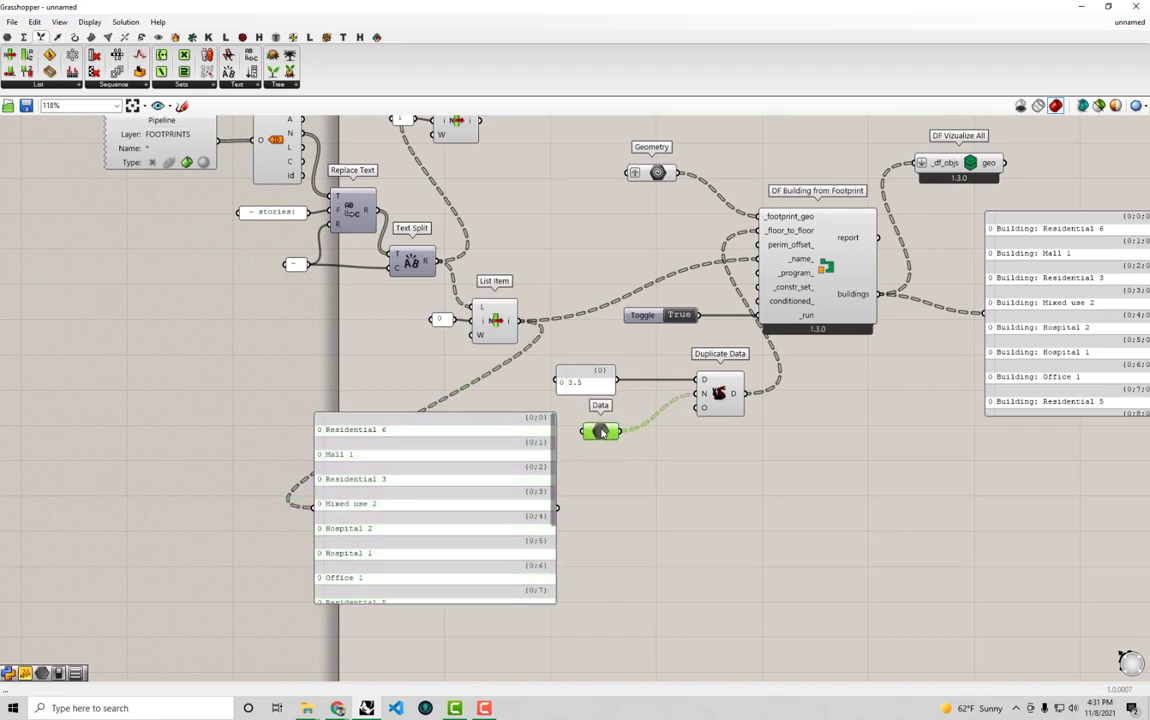
key("ctrl+c")
key("ctrl+v")
left_click_drag(624, 437, 639, 504, "alt")
left_click_drag(482, 486, 493, 584)
left_click_drag(514, 313, 433, 413)
key("ctrl+z")
left_click(491, 437)
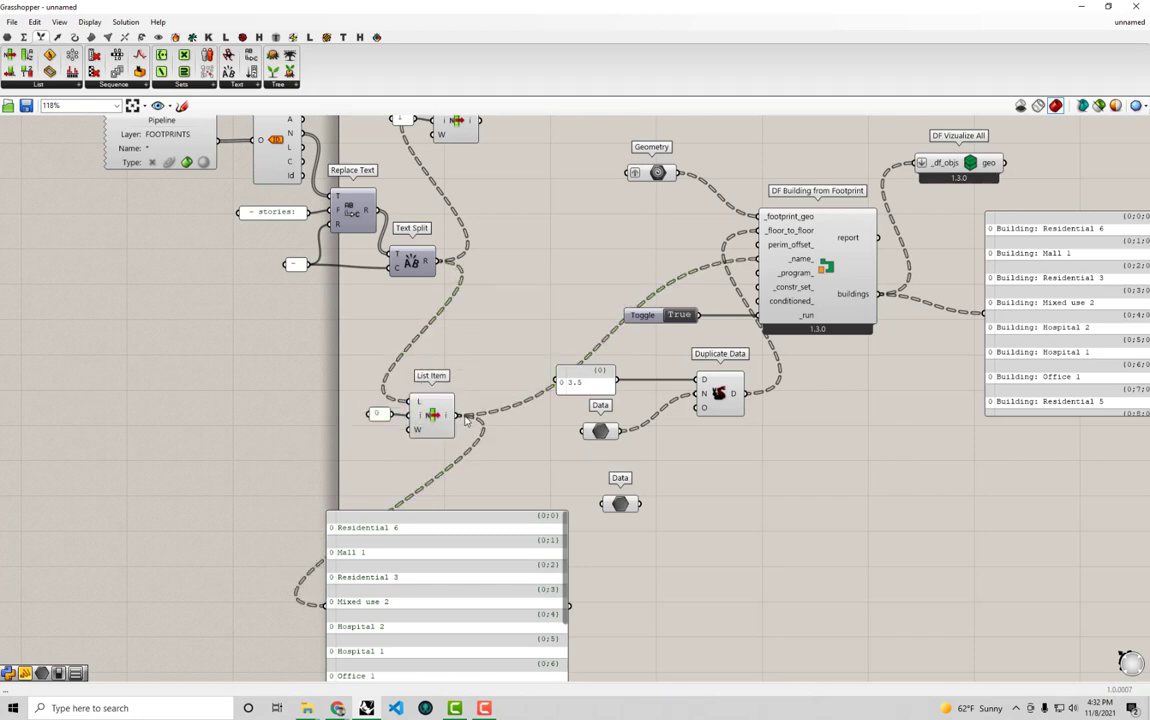
- Feed the copied Data parameter from the index 0 List Item and connect its output to the relocated large panel
left_click_drag(491, 437, 601, 503)
left_click_drag(483, 514, 835, 520)
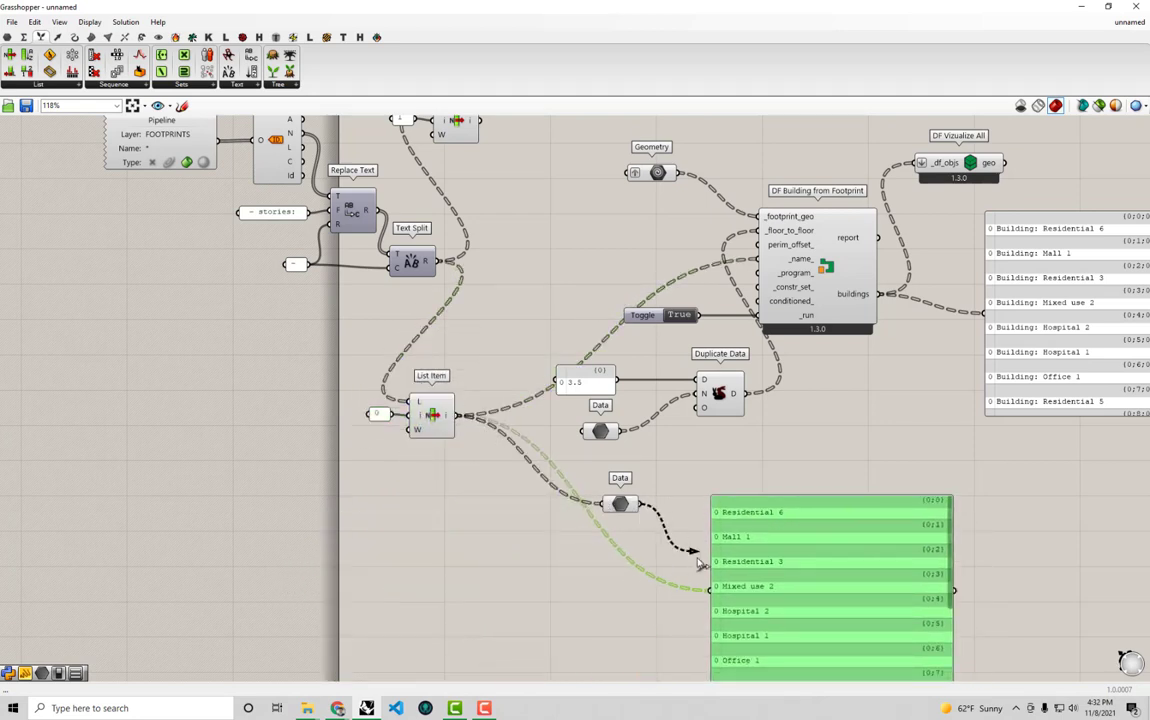
left_click_drag(641, 503, 710, 590)
left_click_drag(627, 505, 614, 506)
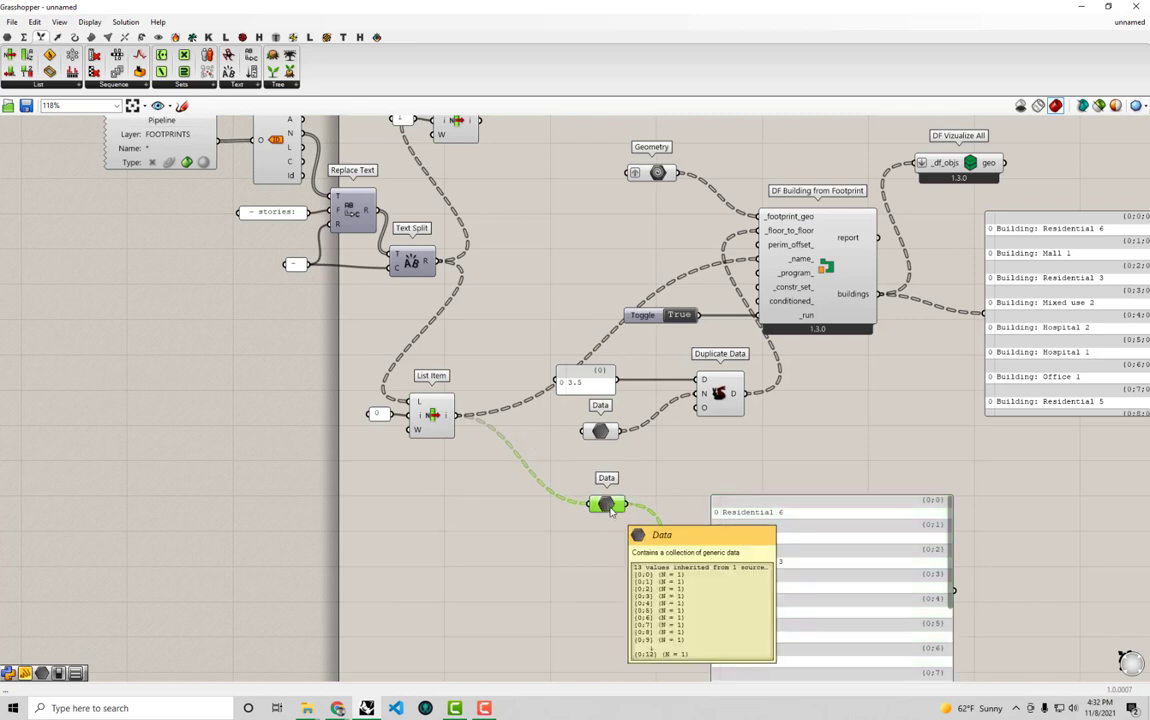
- Internalise the building names in the copied Data parameter, connect it to the _name_ input, and place it below the Geometry parameter
right_click(611, 510)
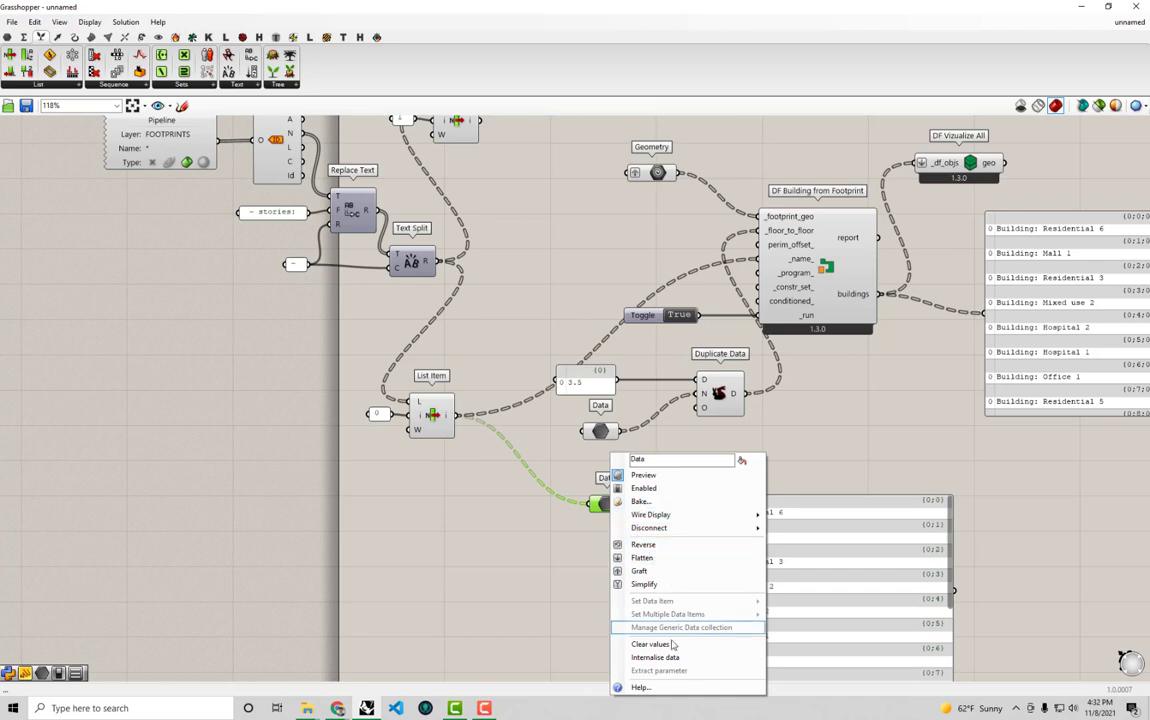
left_click(655, 657)
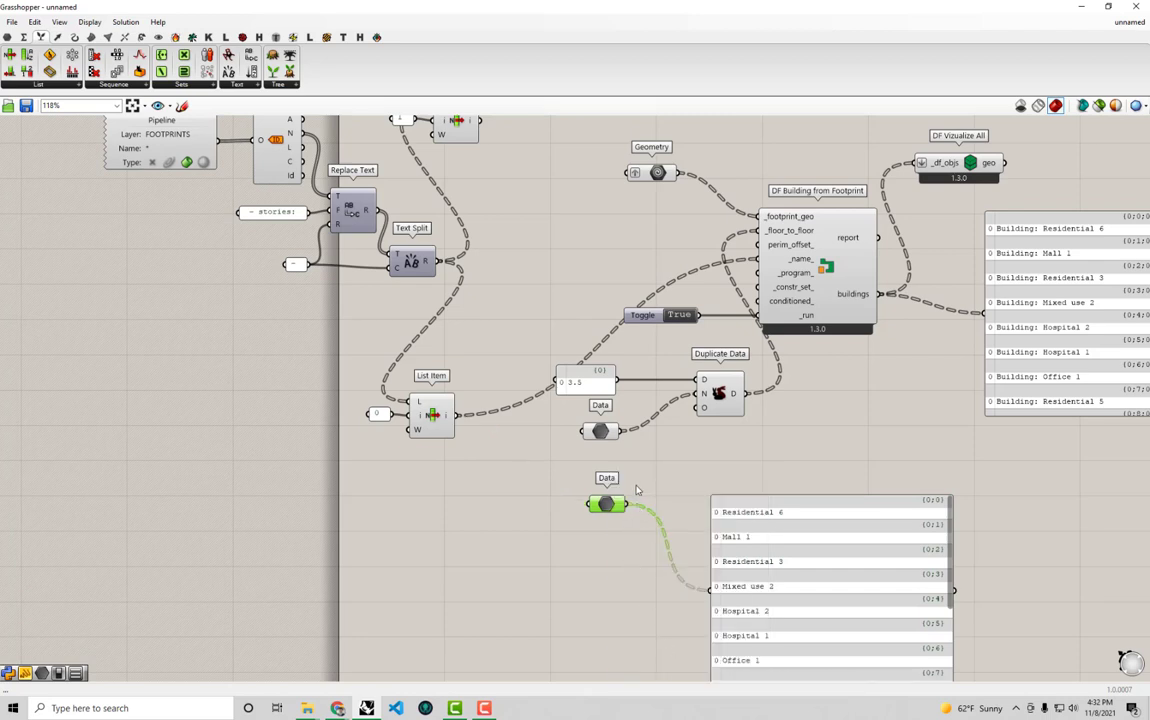
left_click_drag(610, 504, 757, 258)
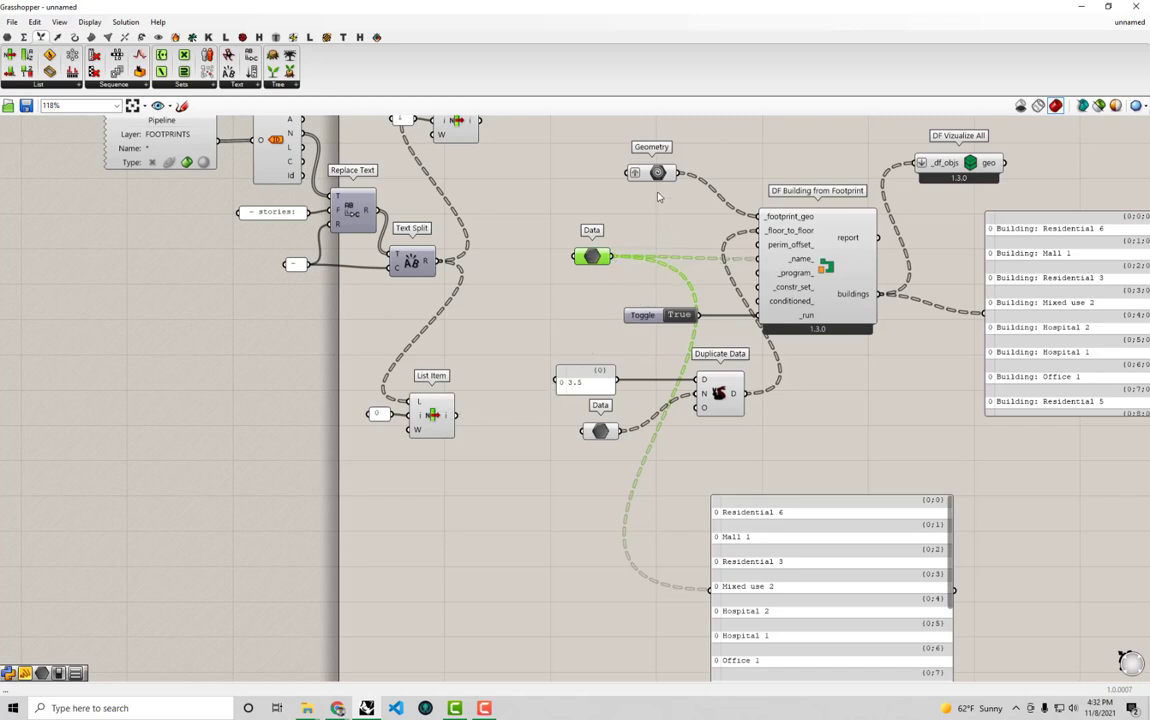
left_click_drag(656, 173, 595, 174)
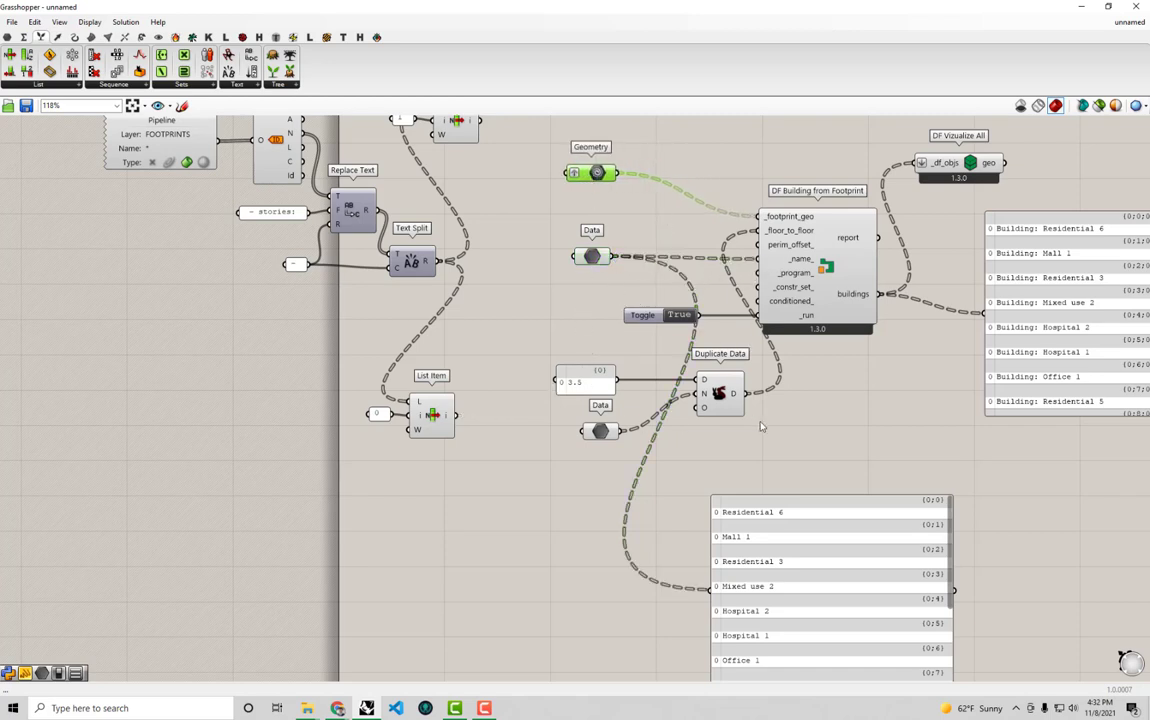
- Delete the large panel fed by the names Data parameter
left_click_drag(735, 462, 549, 358)
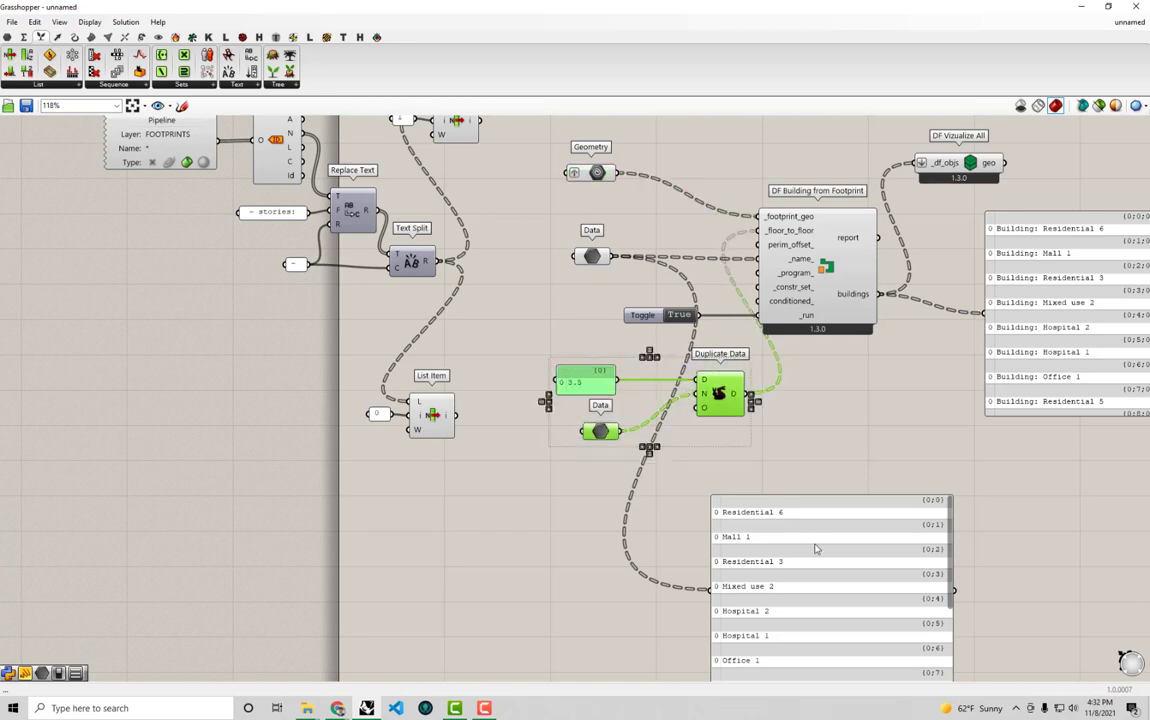
left_click(731, 497)
key("Delete")
- Arrange Duplicate Data with its inputs, the names Data parameter, Geometry and the Toggle neatly beside DF Building from Footprint
right_click_drag(717, 487, 741, 553)
left_click_drag(765, 534, 568, 420)
left_click_drag(716, 443, 655, 278)
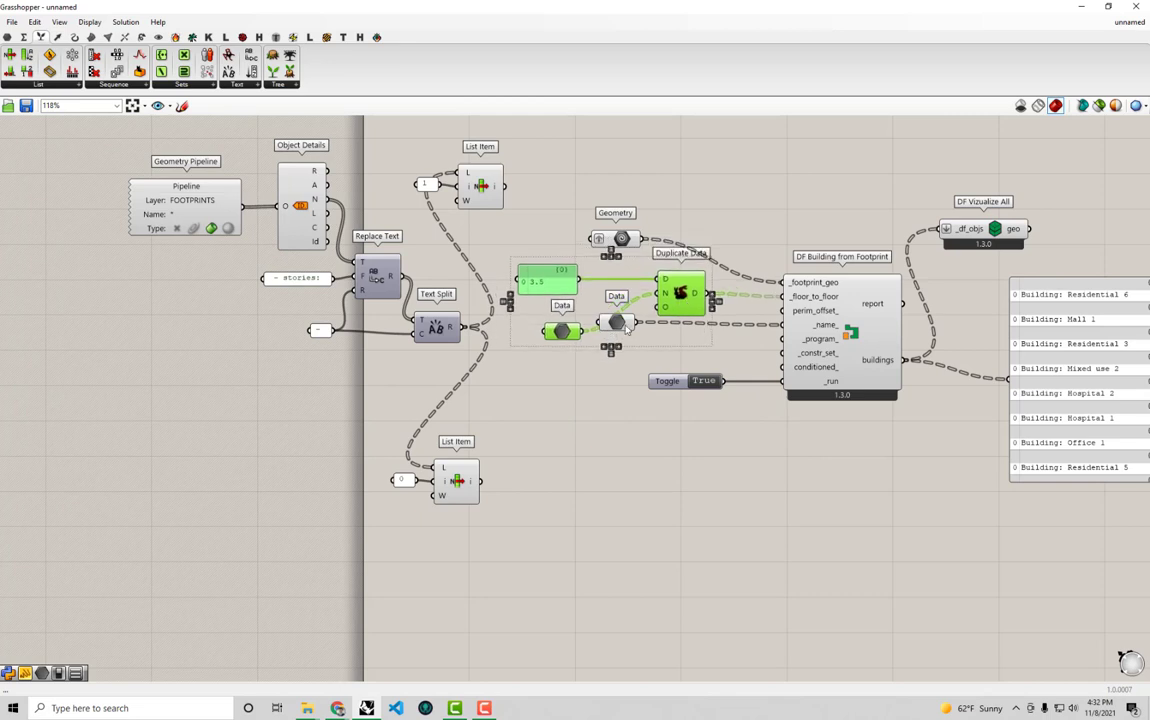
left_click_drag(616, 322, 570, 381)
left_click_drag(617, 242, 676, 213)
left_click_drag(667, 381, 675, 413)
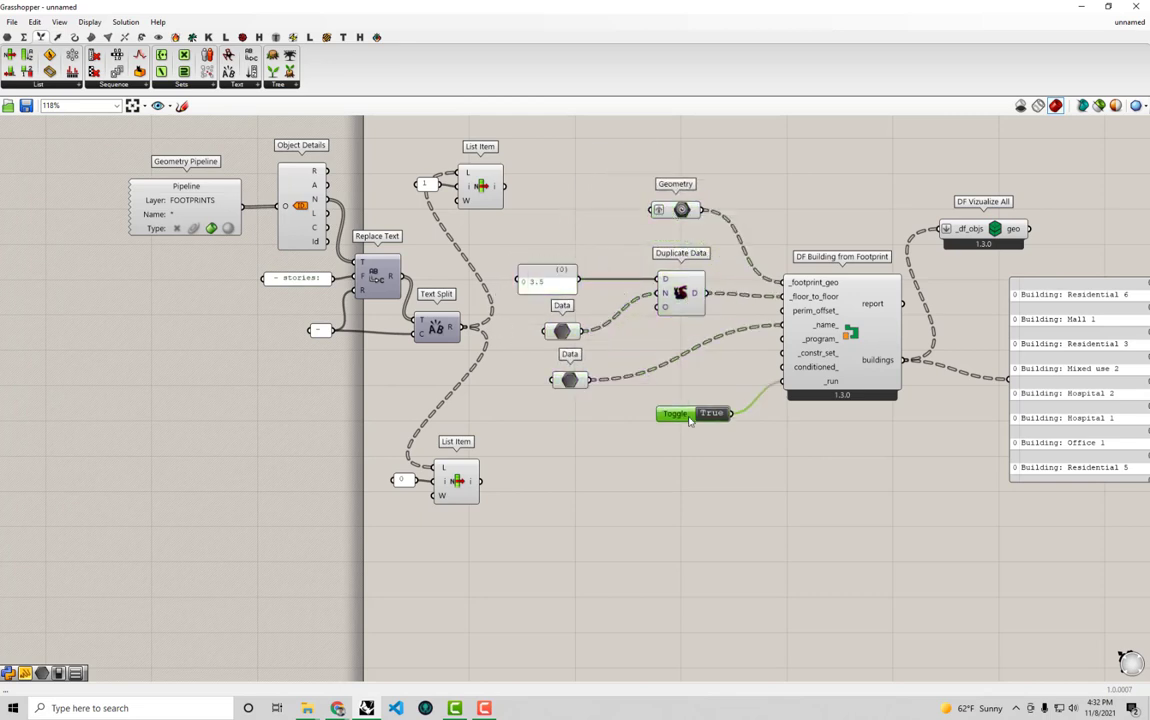
- Delete the Geometry Pipeline, Object Details, text-processing and List Item components along with their small input panels
right_click_drag(511, 478, 613, 518)
left_click_drag(563, 578, 197, 169)
scroll(491, 249, "down", 2)
left_click_drag(586, 227, 802, 469)
right_click_drag(800, 467, 664, 428)
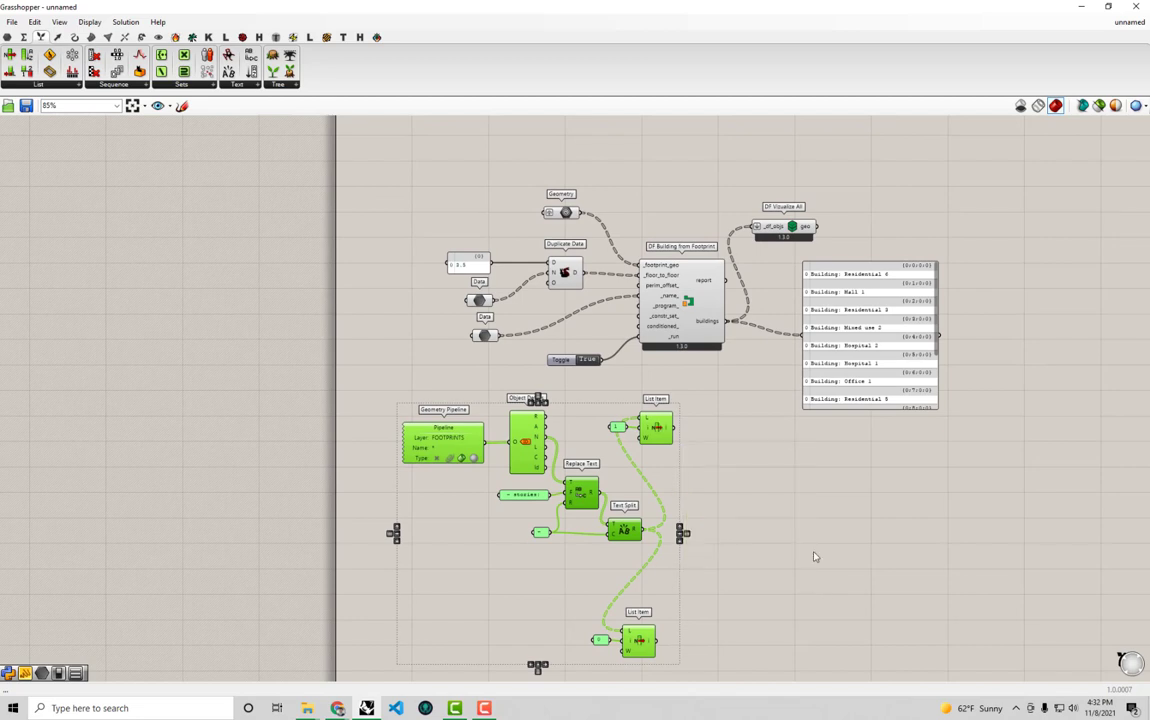
key("Delete")
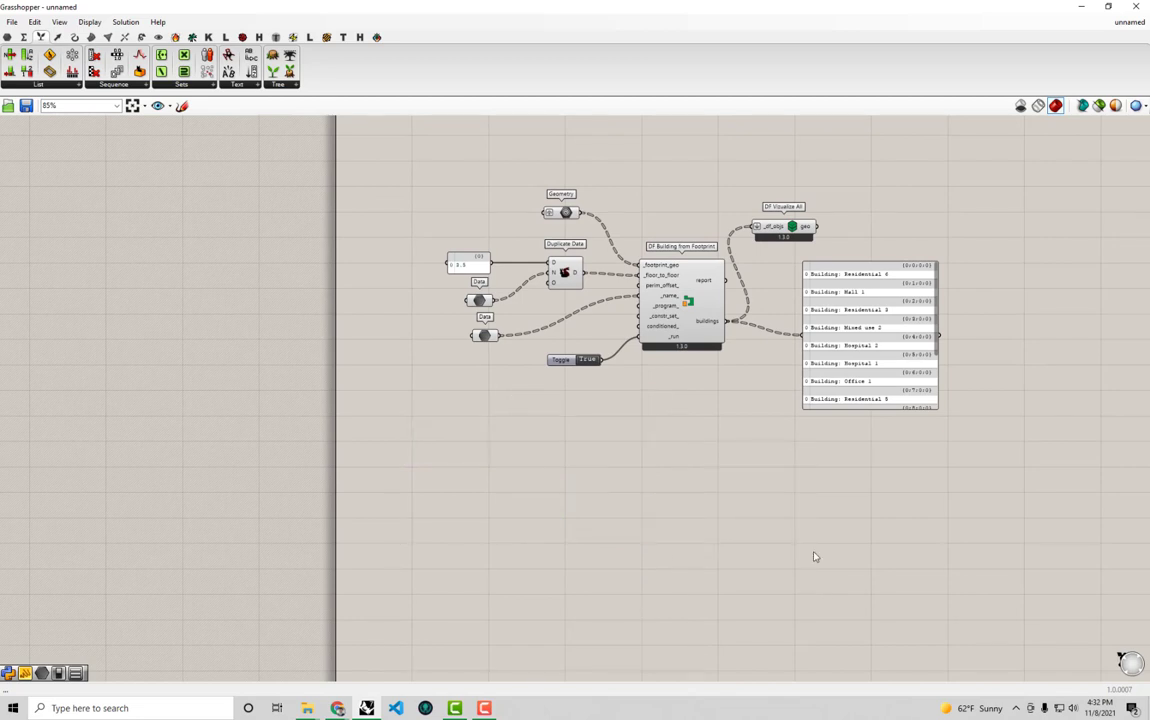
- Move the buildings panel above DF Vizualize All and connect the Geometry parameter to it to inspect the footprint data
right_click_drag(785, 511, 708, 571)
scroll(542, 344, "up", 2)
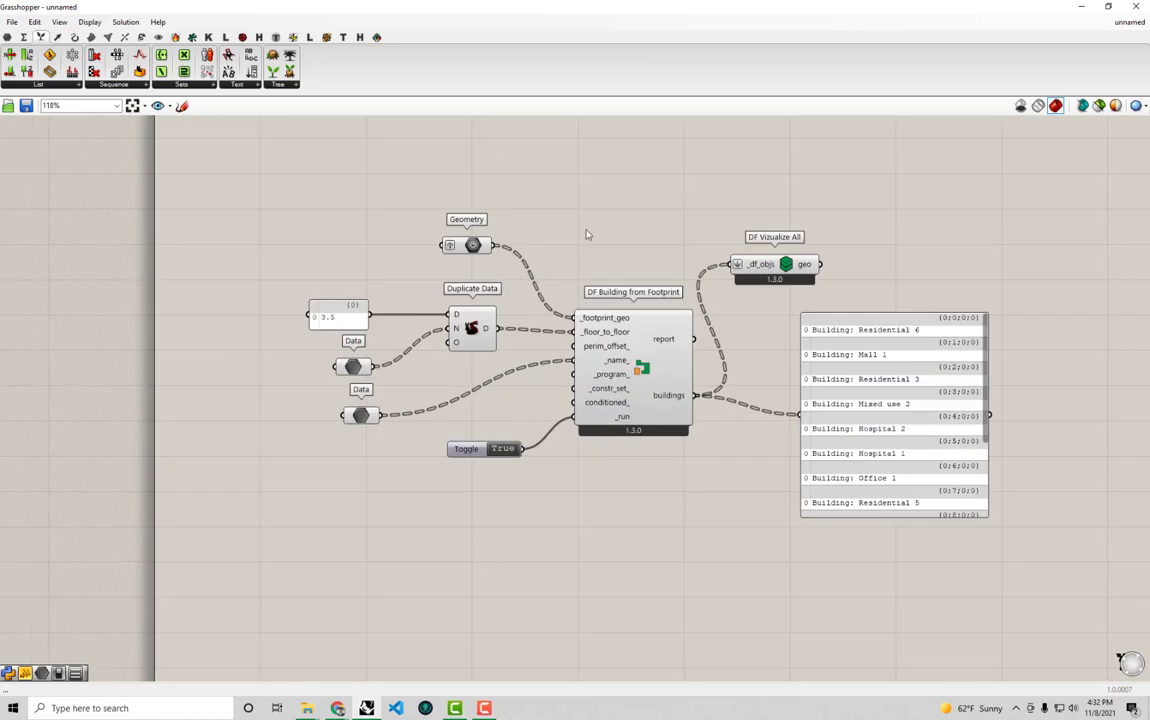
right_click_drag(588, 235, 555, 300)
left_click_drag(824, 473, 706, 195)
right_click_drag(496, 250, 493, 310)
left_click_drag(459, 371, 655, 262)
left_click_drag(800, 311, 769, 300)
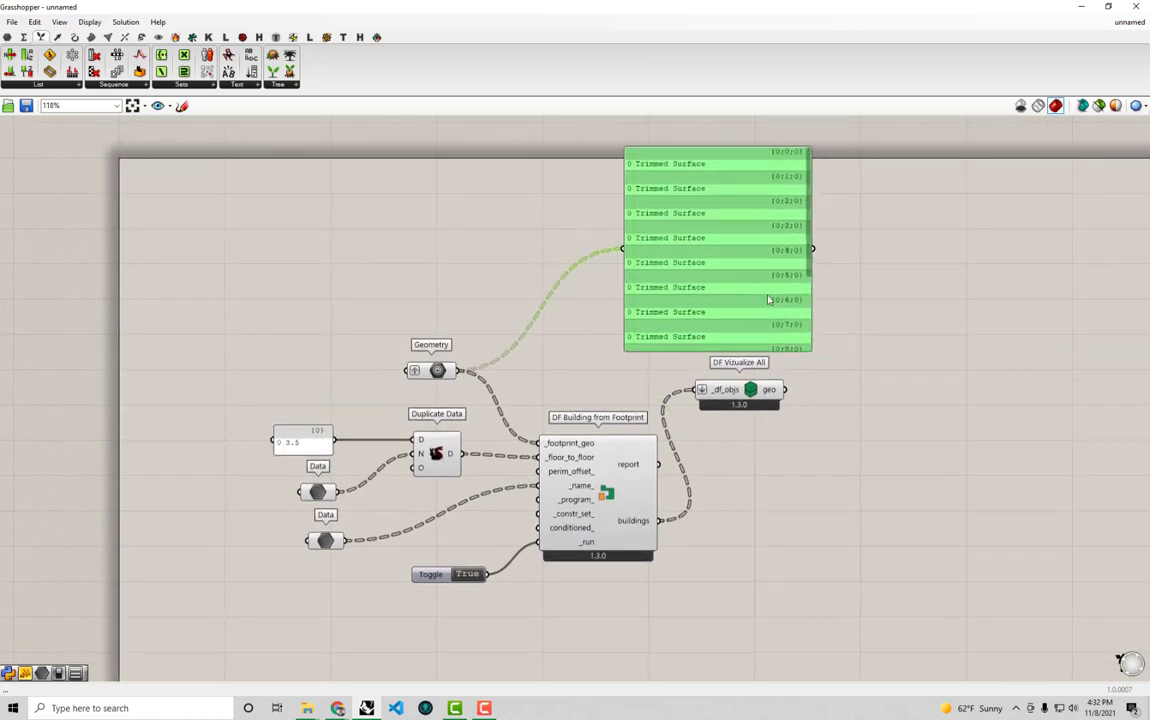
- Inspect the Duplicate Data output and the names Data parameter by connecting each to the panel in turn
left_click_drag(437, 372, 440, 361)
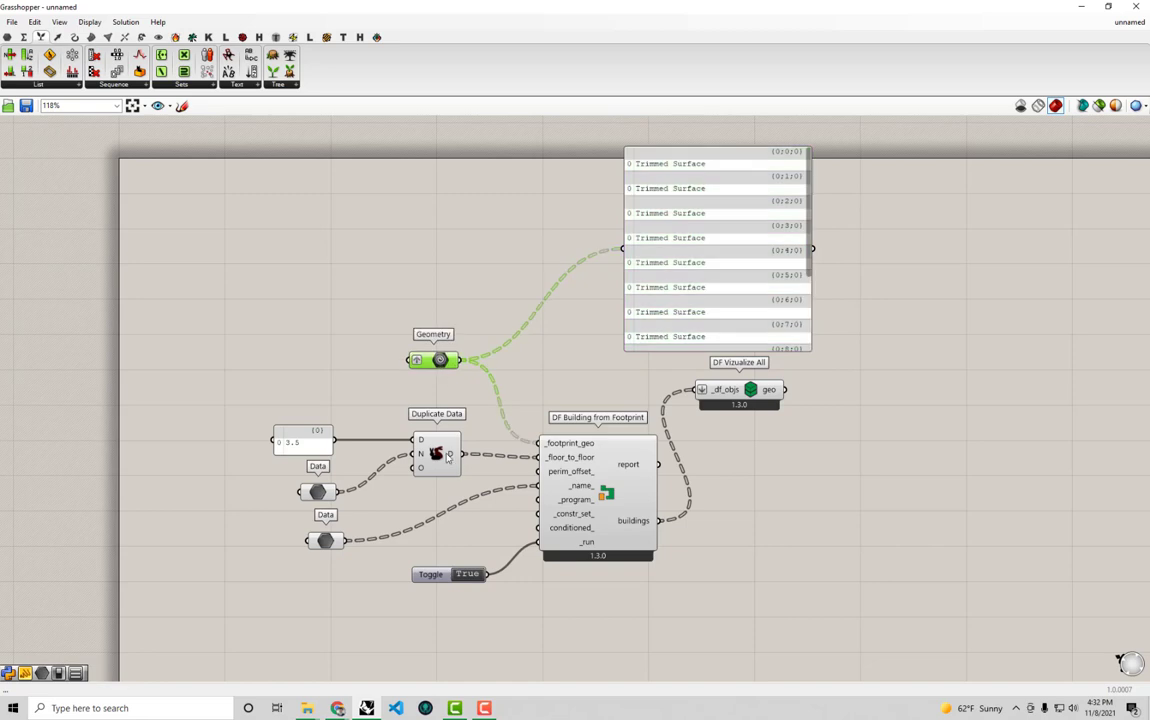
left_click_drag(436, 450, 622, 248)
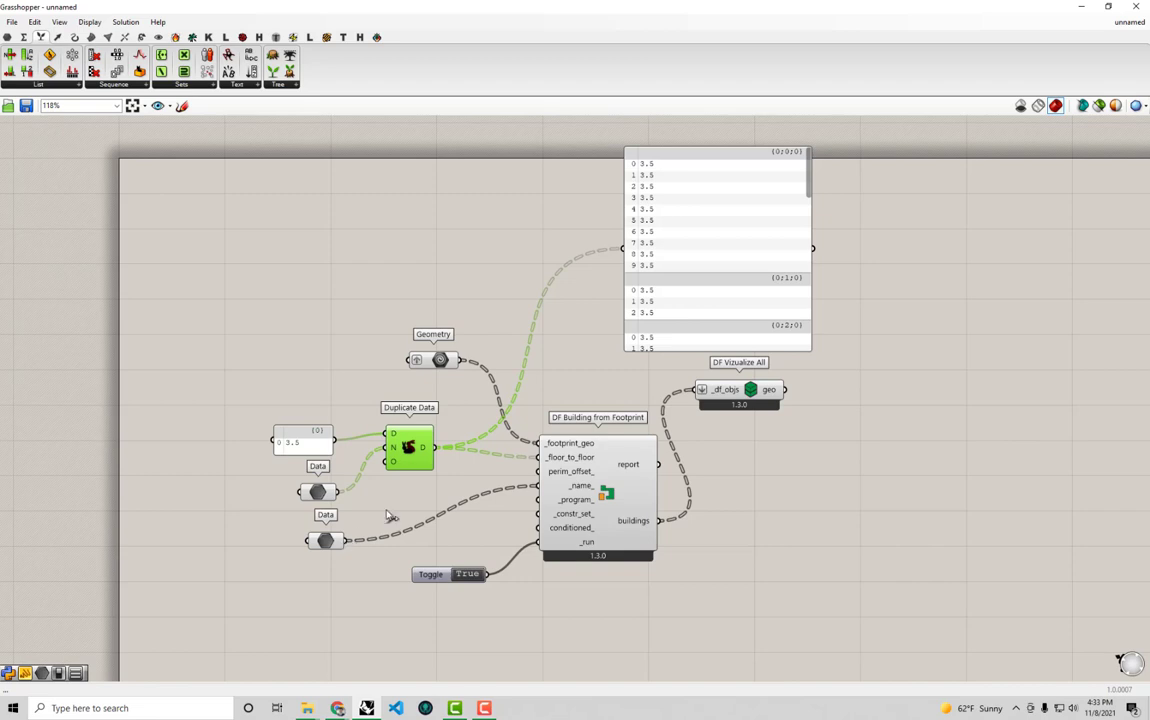
left_click_drag(346, 540, 622, 248)
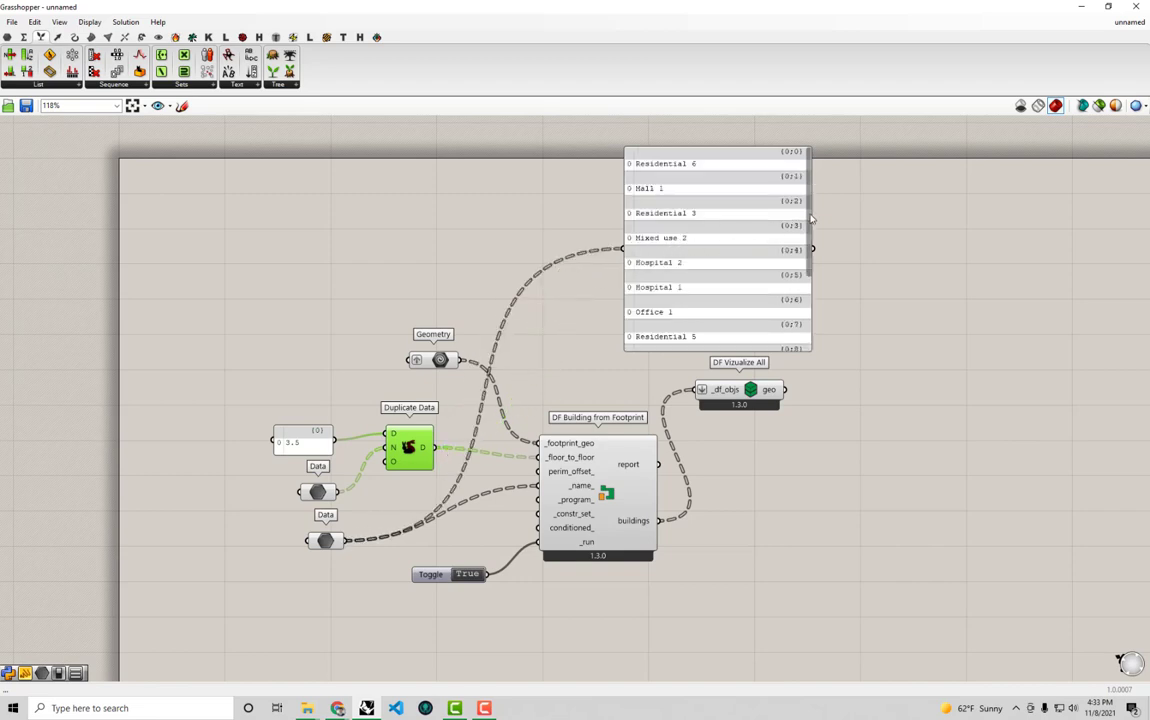
left_click_drag(811, 218, 814, 316)
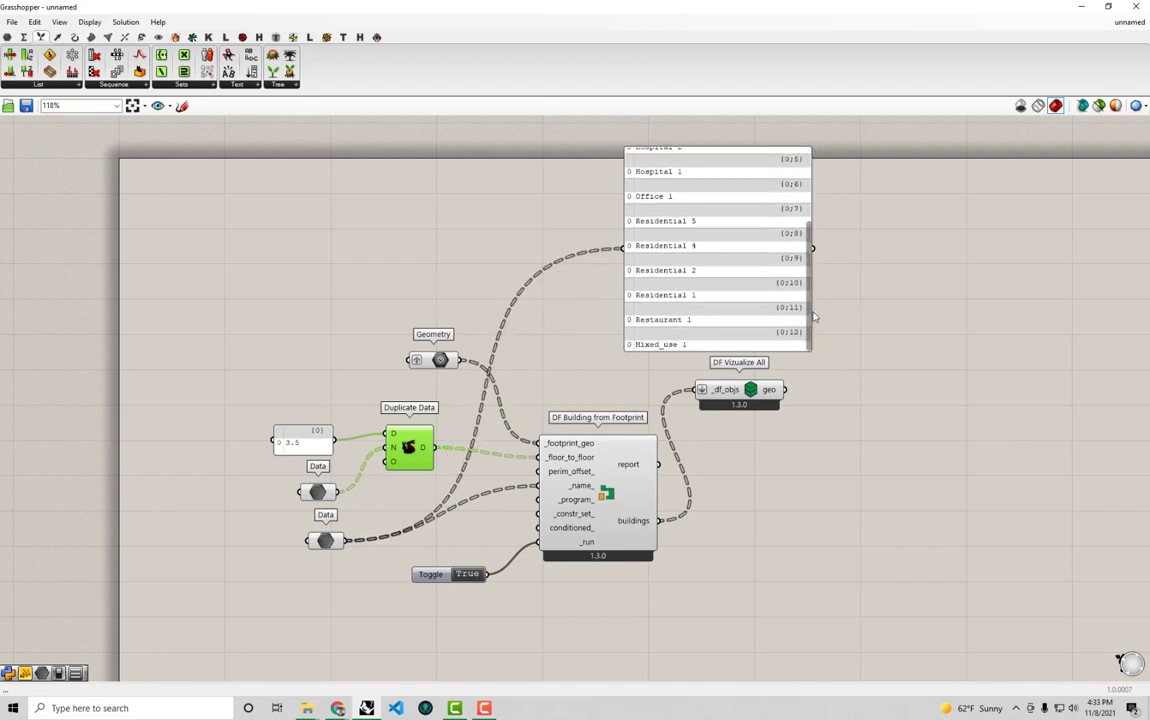
scroll(732, 272, "up", 5)
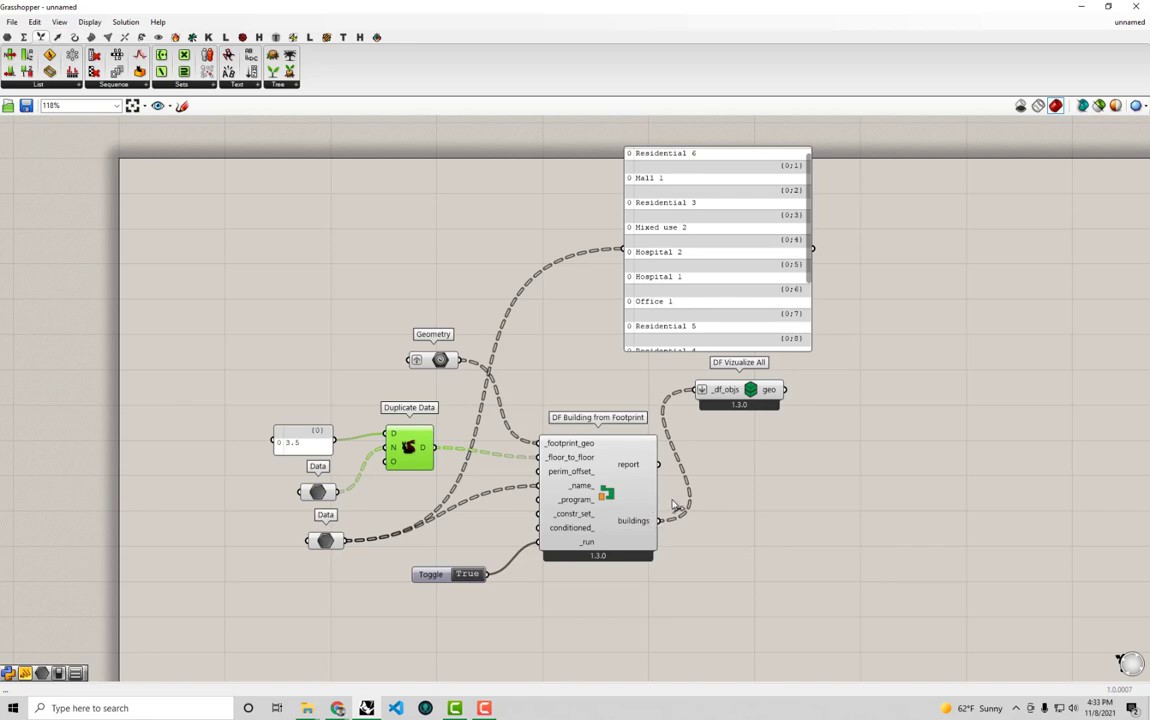
- Reconnect the panel to the buildings output, place it below DF Vizualize All, and shift DF Vizualize All slightly
left_click_drag(659, 520, 752, 541)
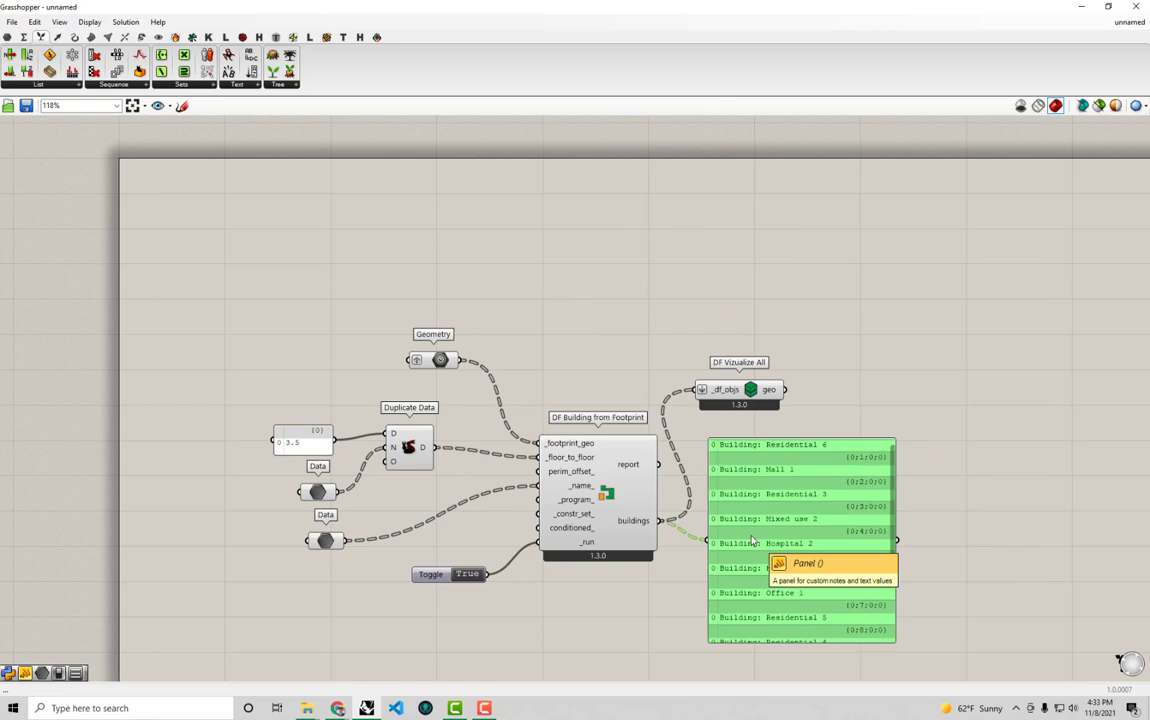
right_click_drag(765, 426, 697, 411)
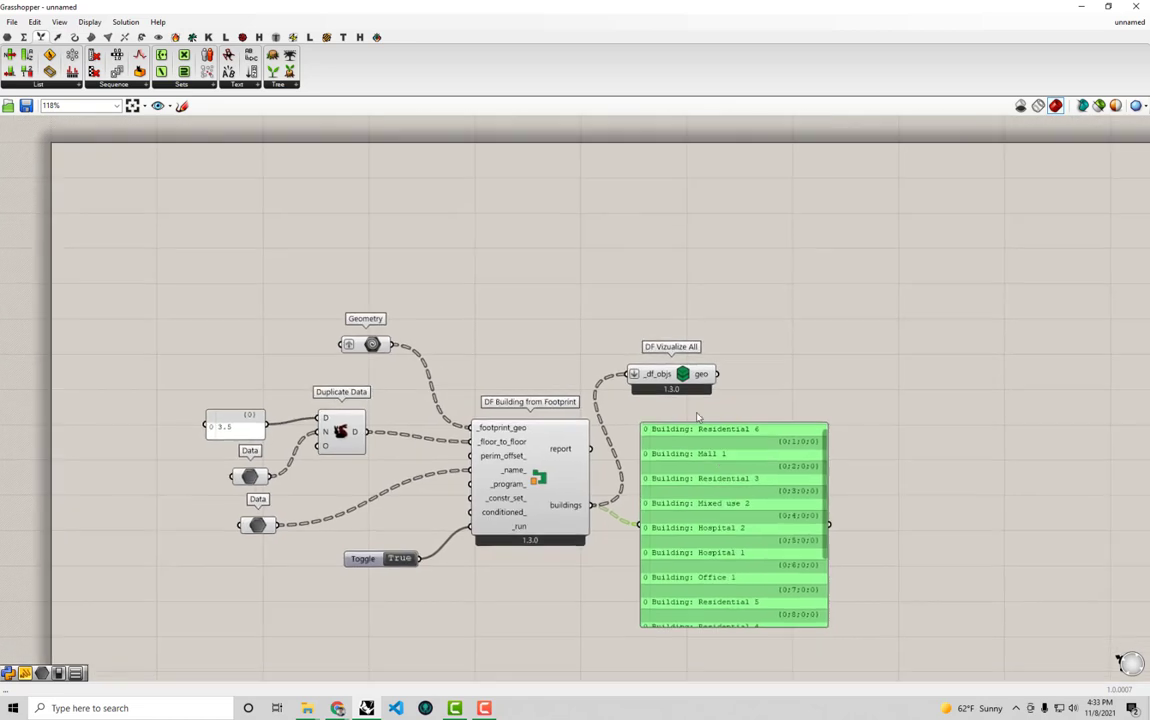
left_click_drag(672, 368, 690, 371)
left_click(771, 374)
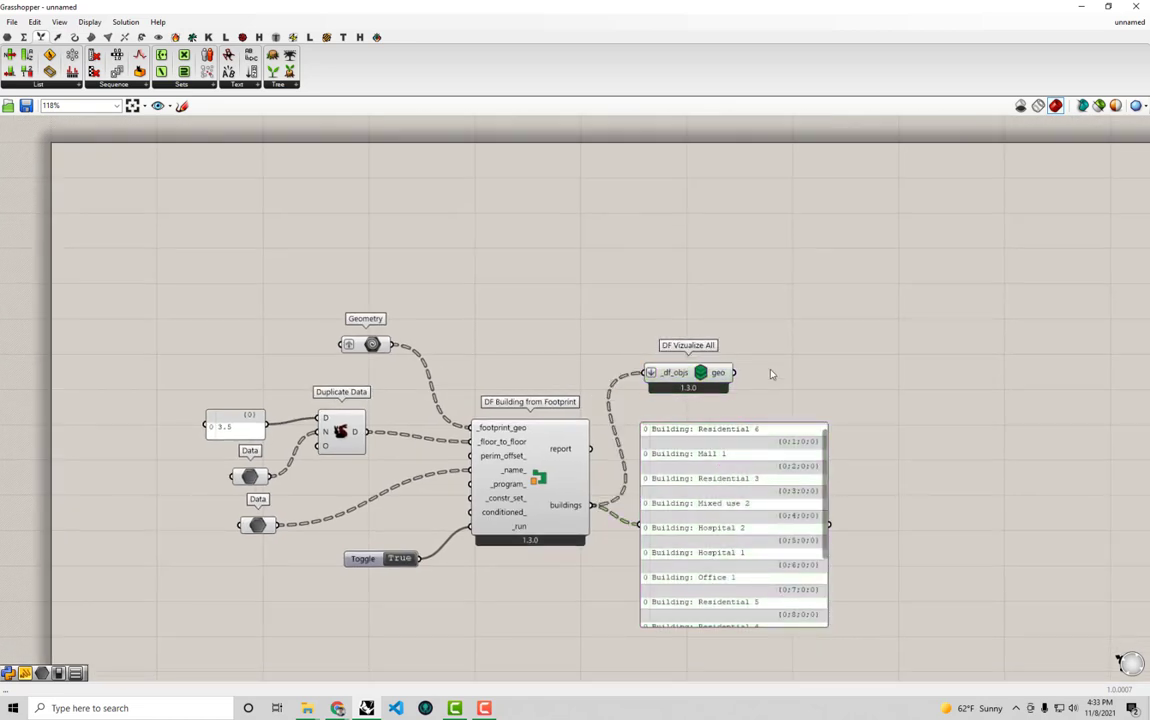
- Place the Grasshopper window beside the Rhino viewport and bring all the building masses into view
left_click_drag(613, 5, 1148, 175)
right_click_drag(902, 277, 844, 269)
scroll(411, 354, "down", 3)
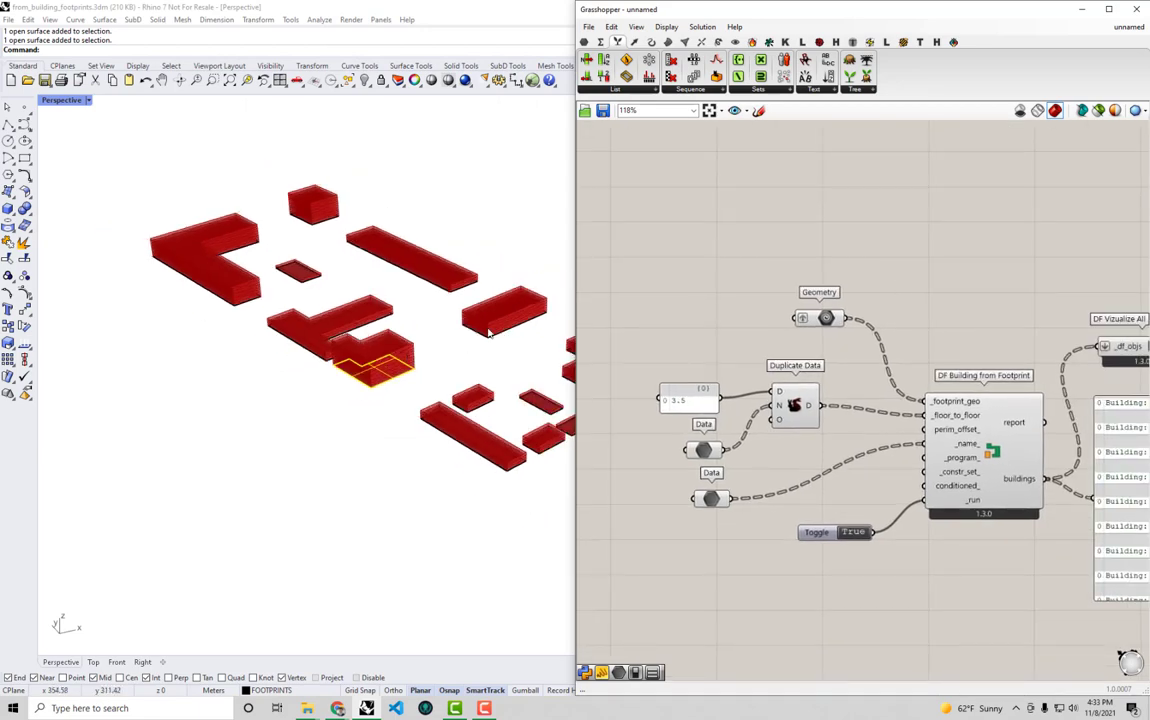
right_click_drag(488, 330, 350, 343, "shift")
right_click_drag(857, 330, 716, 310)
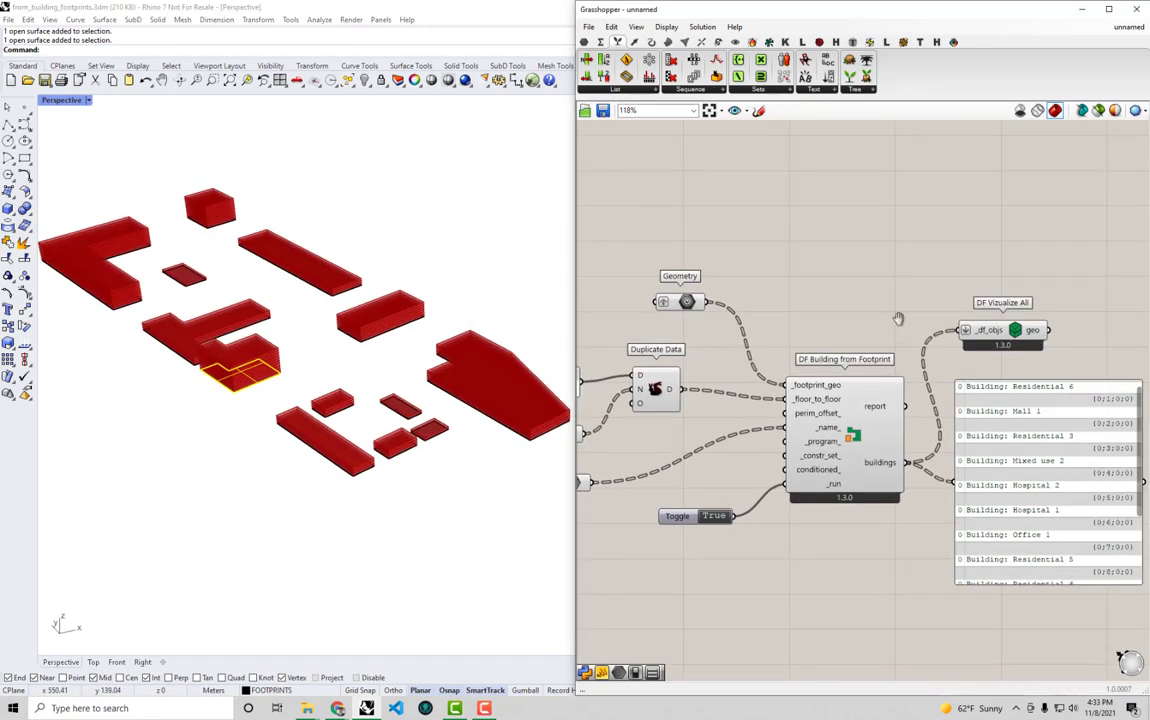
right_click_drag(808, 287, 777, 273)
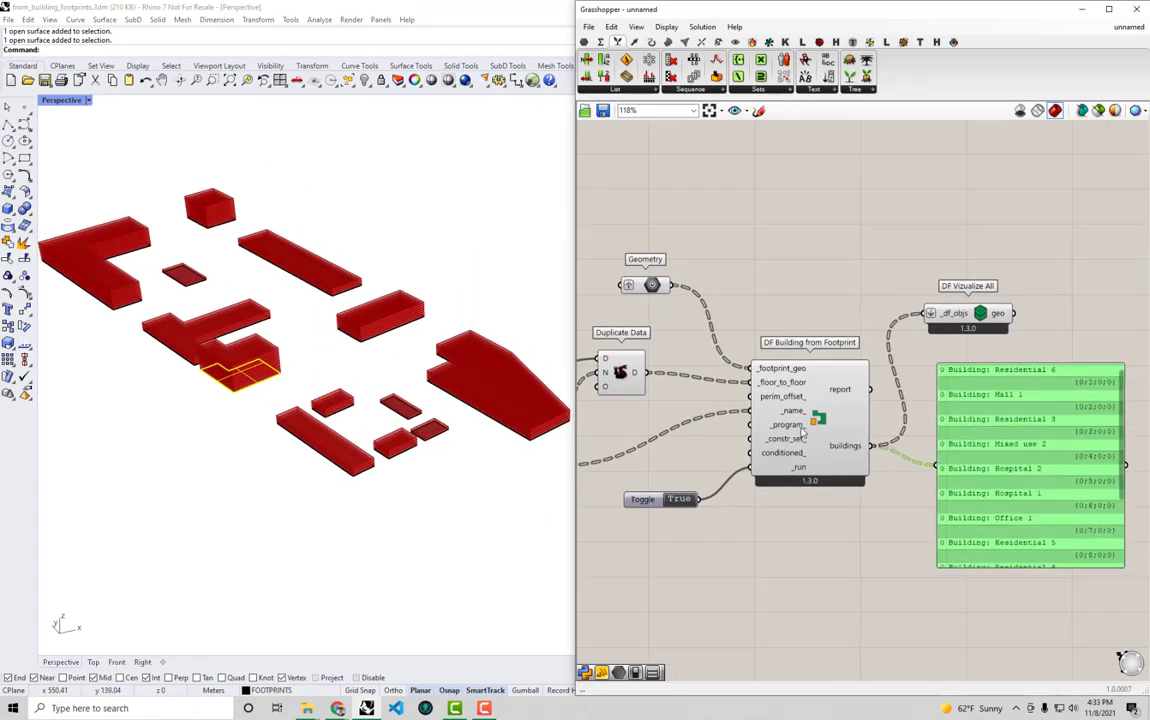
- Reposition the Geometry parameter, check its stored data, and clear the footprint selection in the Rhino viewport
right_click_drag(741, 379, 838, 363)
left_click_drag(758, 278, 740, 296)
mouse_move(744, 293)
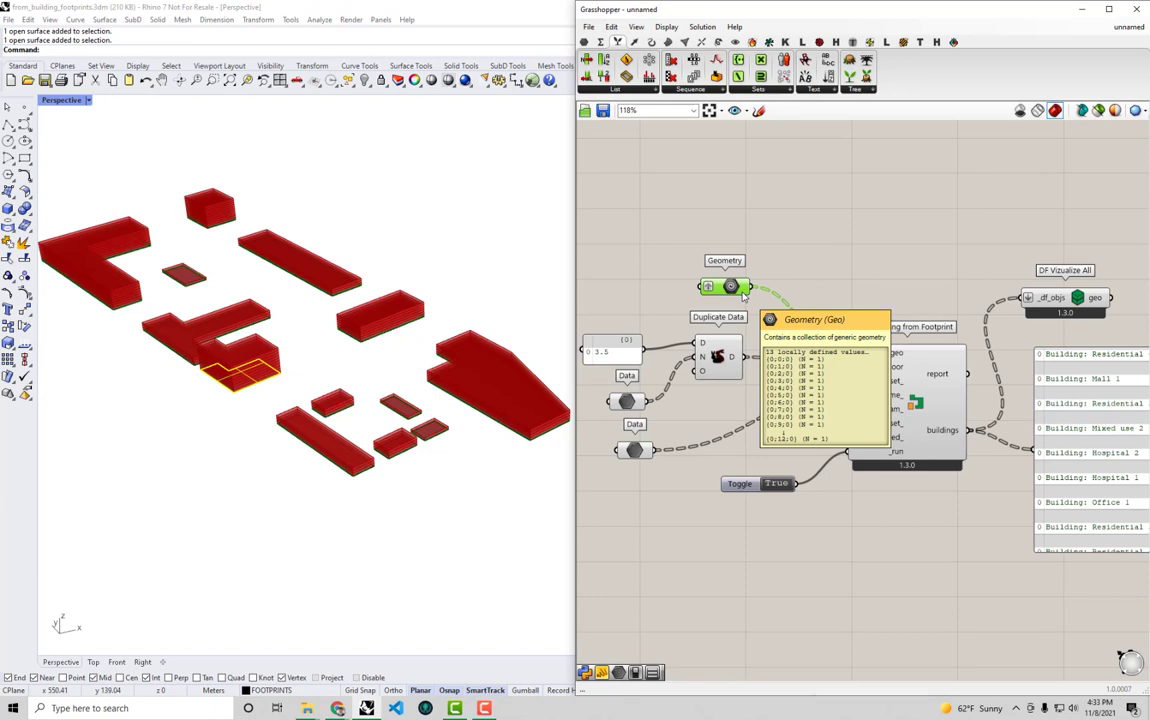
left_click(737, 218)
left_click(446, 224)
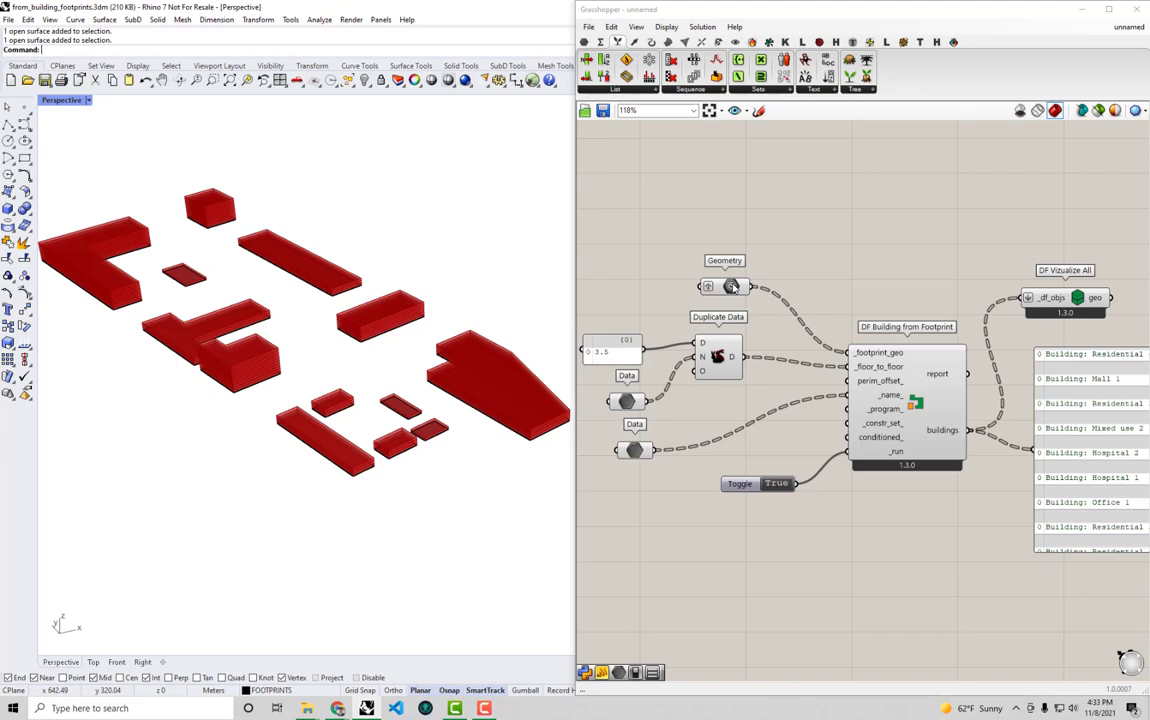
scroll(838, 211, "down", 1)
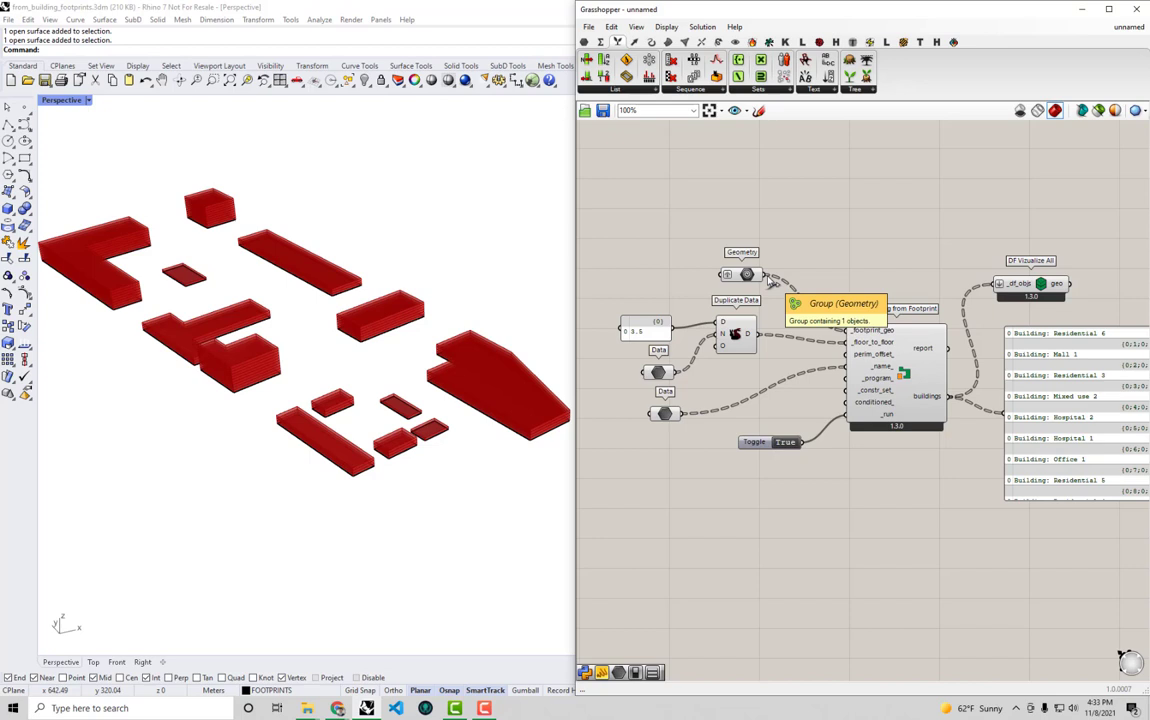
scroll(770, 284, "up", 1)
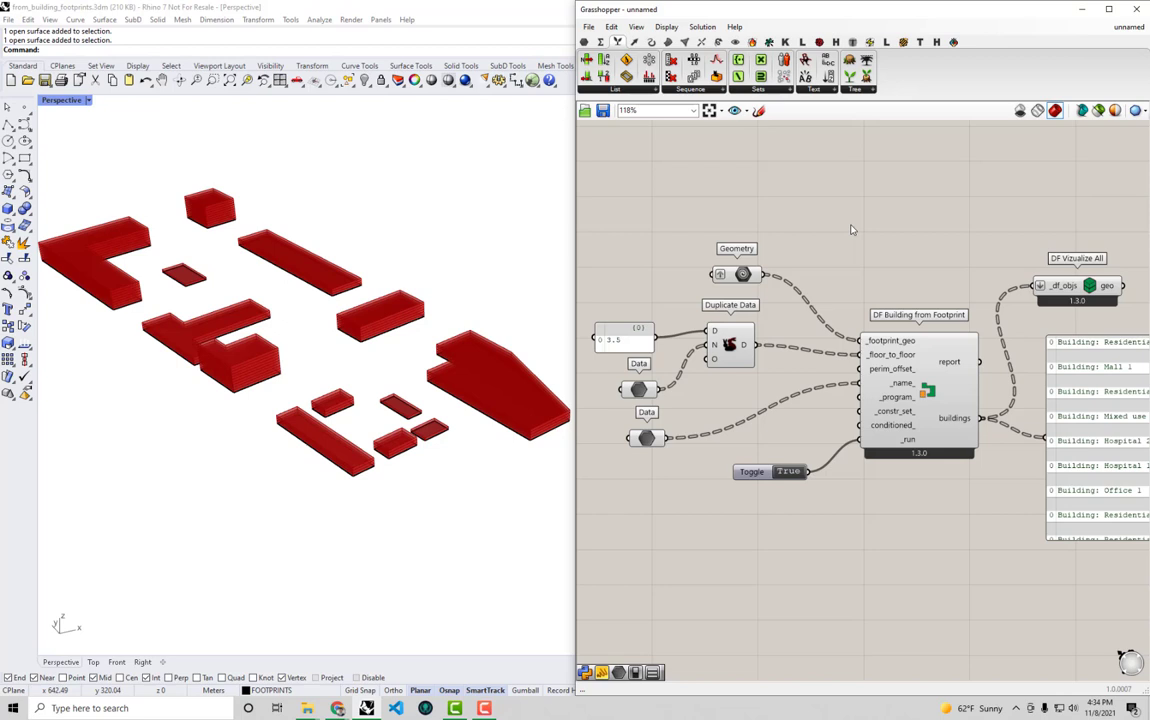
right_click_drag(972, 449, 957, 442)
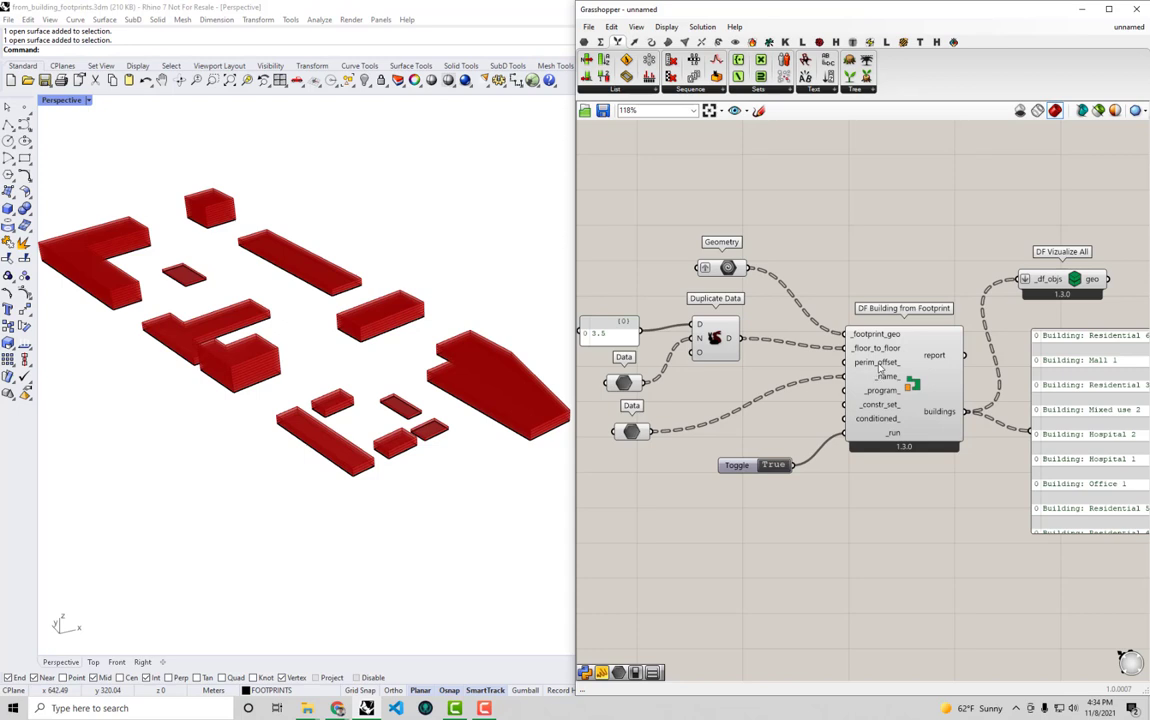
mouse_move(880, 370)
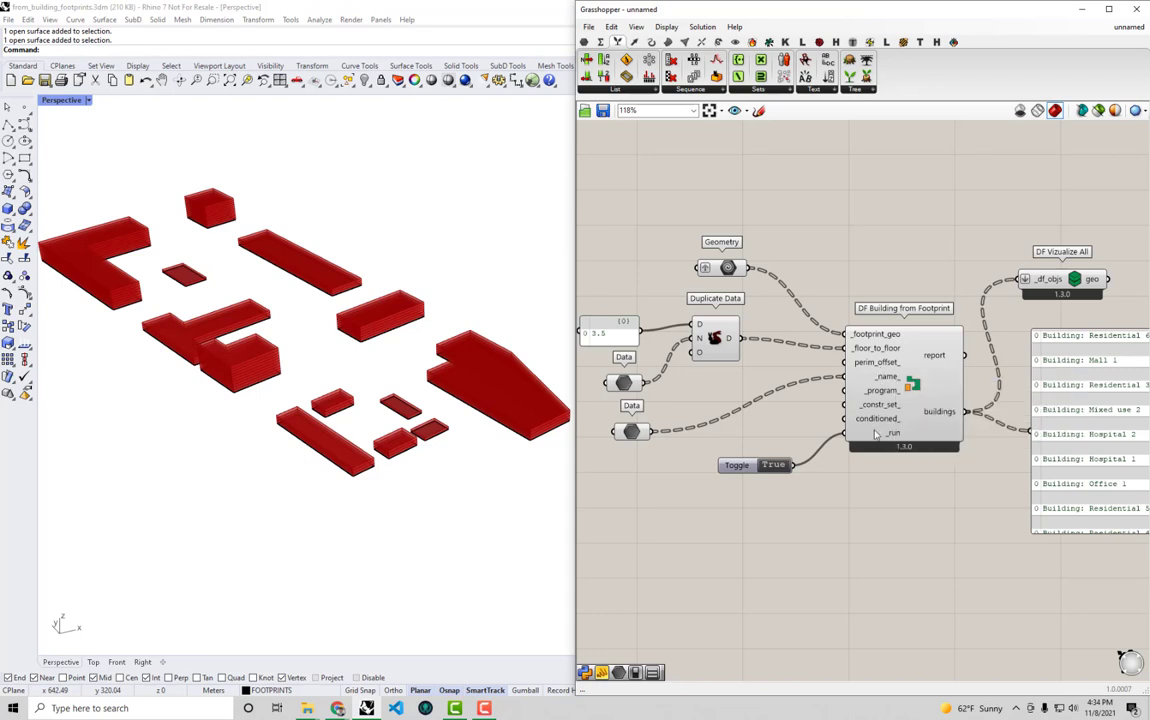